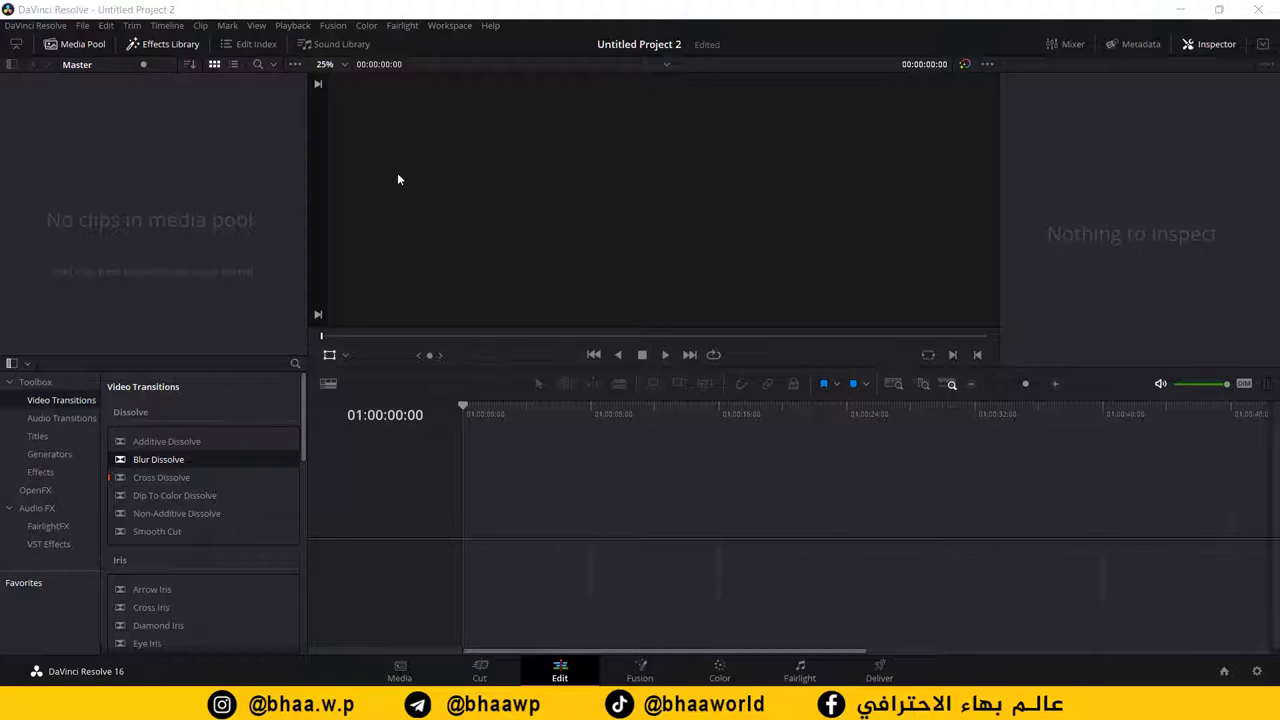
# Step: Import production ID_3958714.mp4 without changing the project frame rate and place it at the start of a new timeline
pyautogui.hotkey('ctrl', 'i')
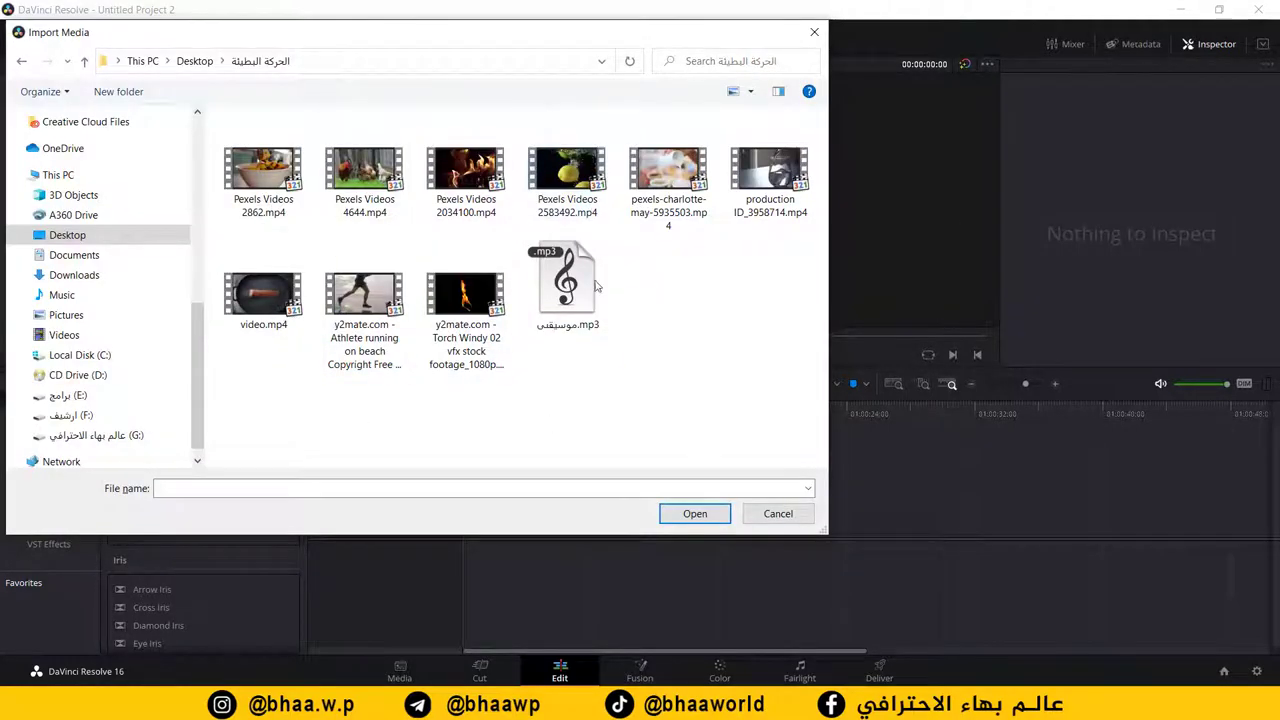
pyautogui.doubleClick(774, 178)
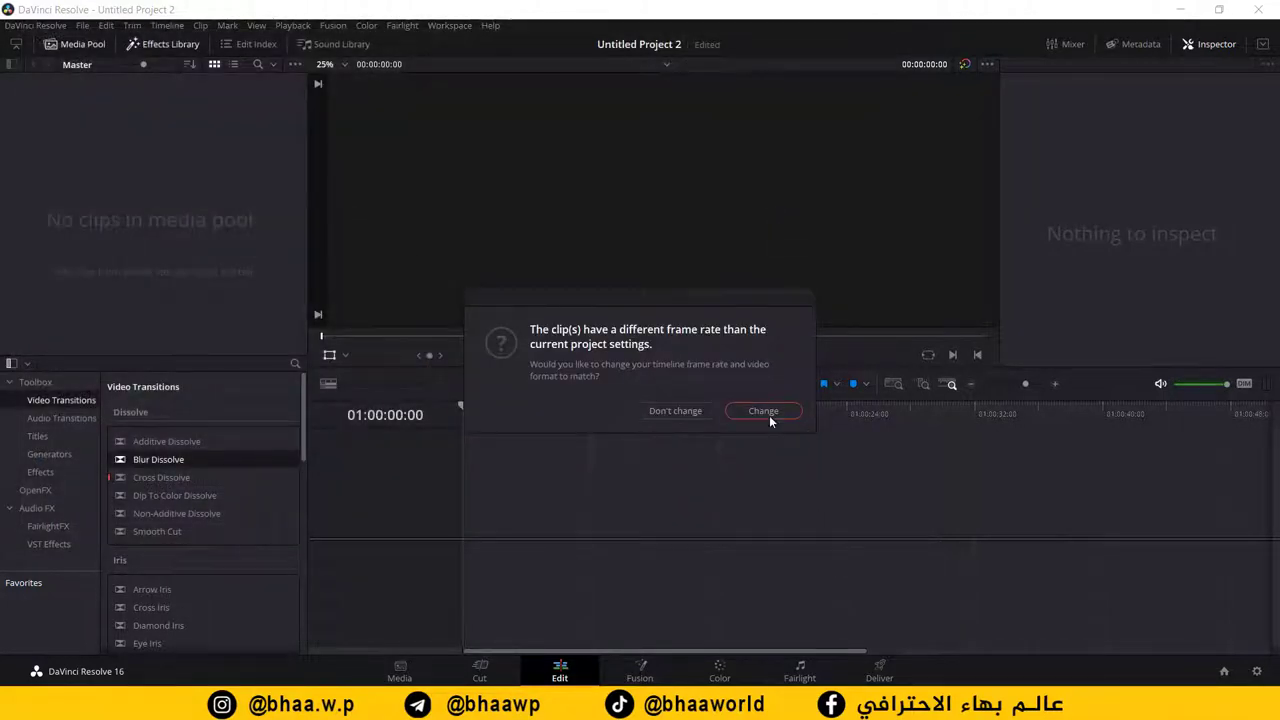
pyautogui.click(690, 412)
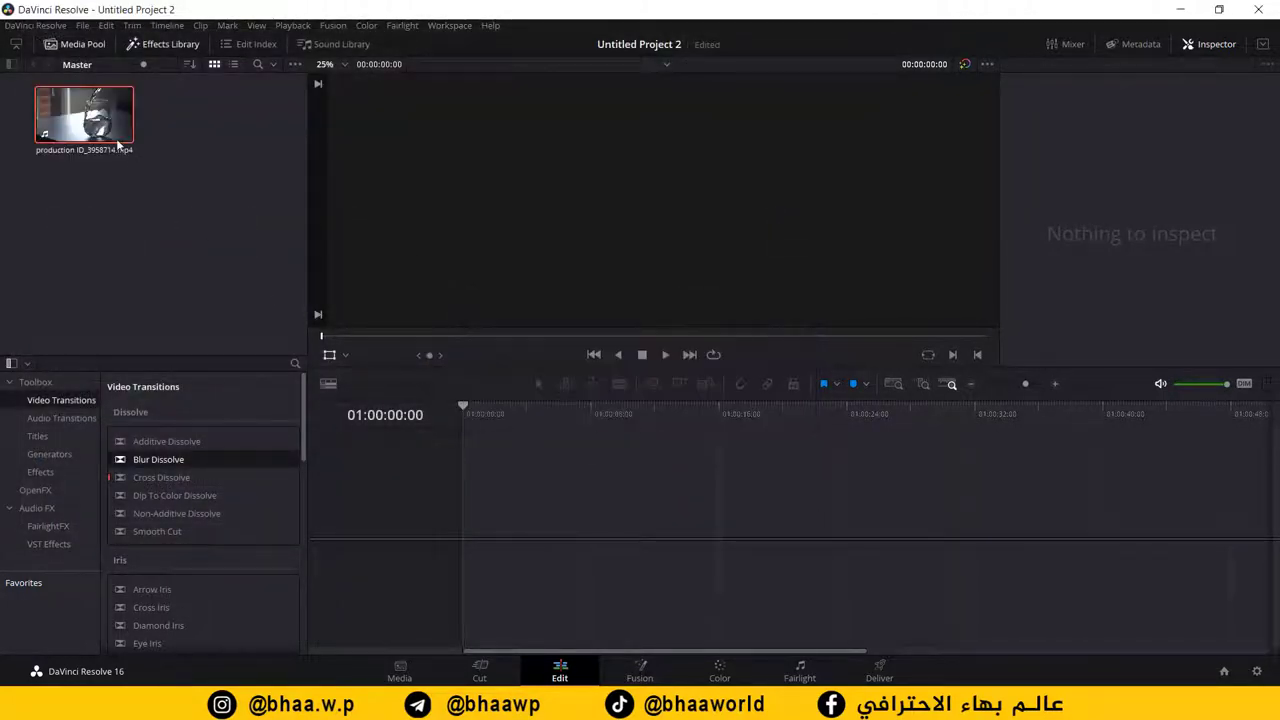
pyautogui.click(89, 120)
pyautogui.moveTo(90, 118); pyautogui.dragTo(456, 575)
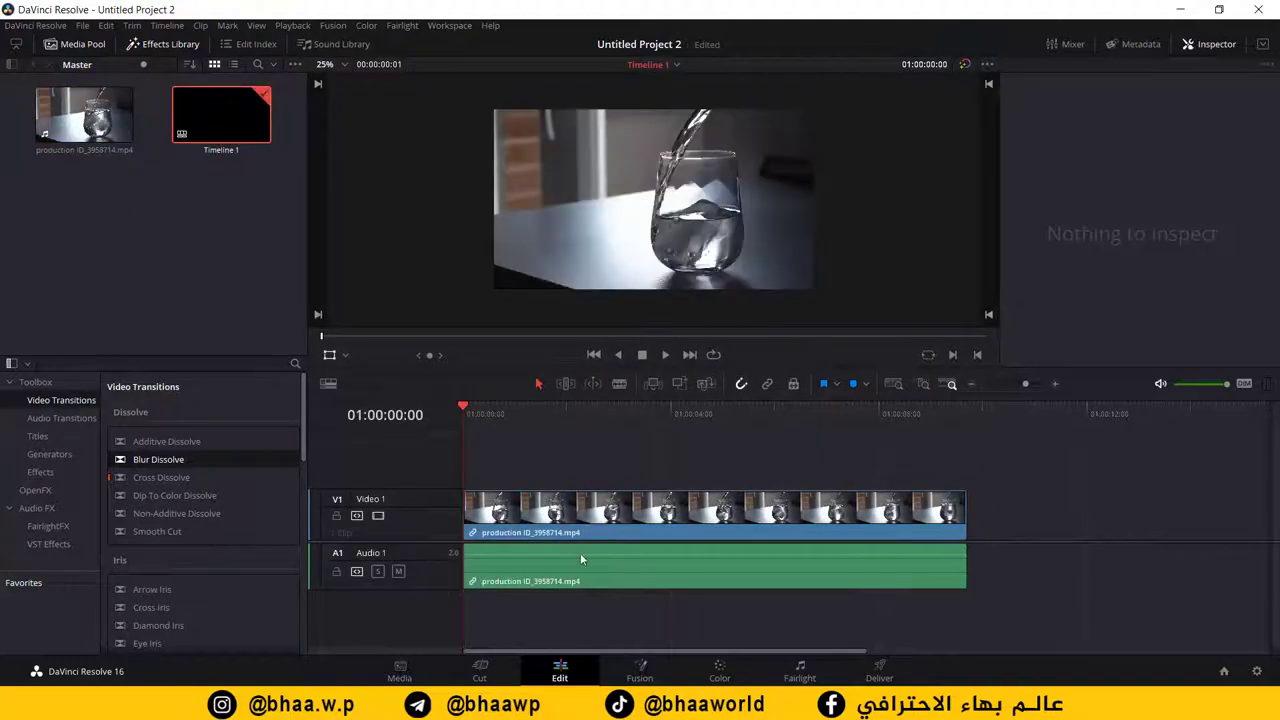
# Step: Preview the timeline clip and change its clip speed to 298 percent
pyautogui.press('space')
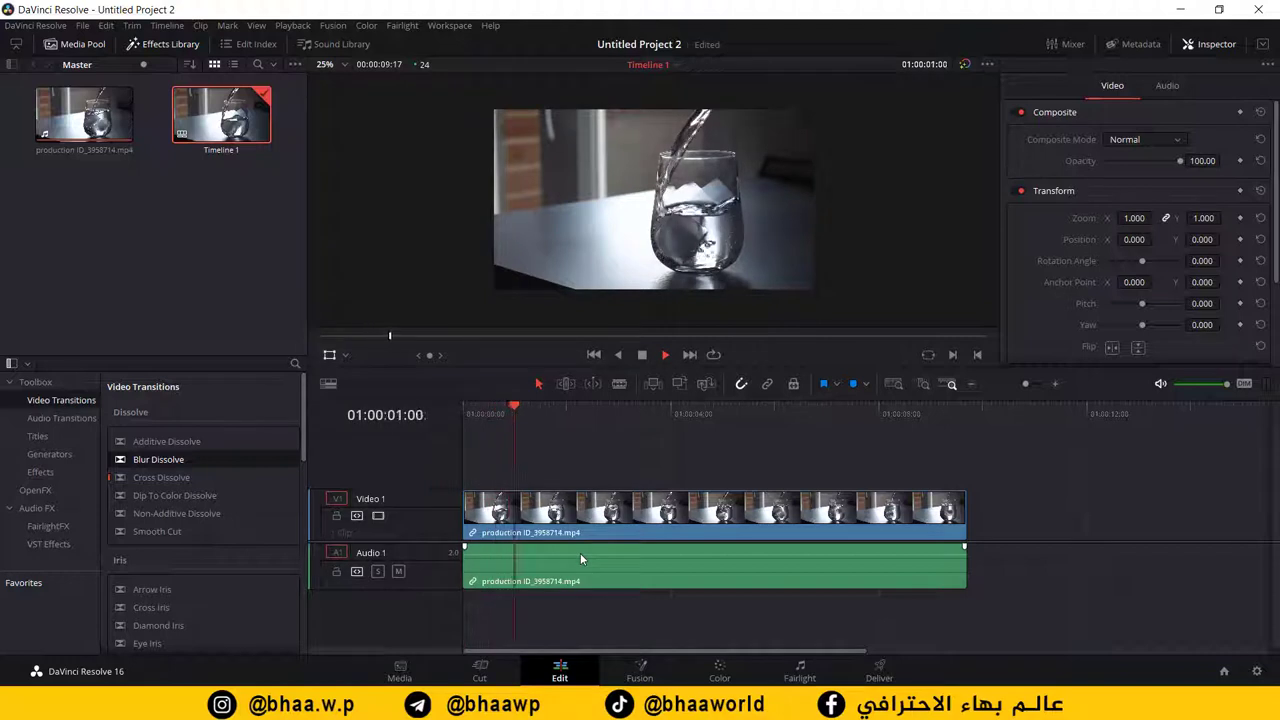
pyautogui.press('space')
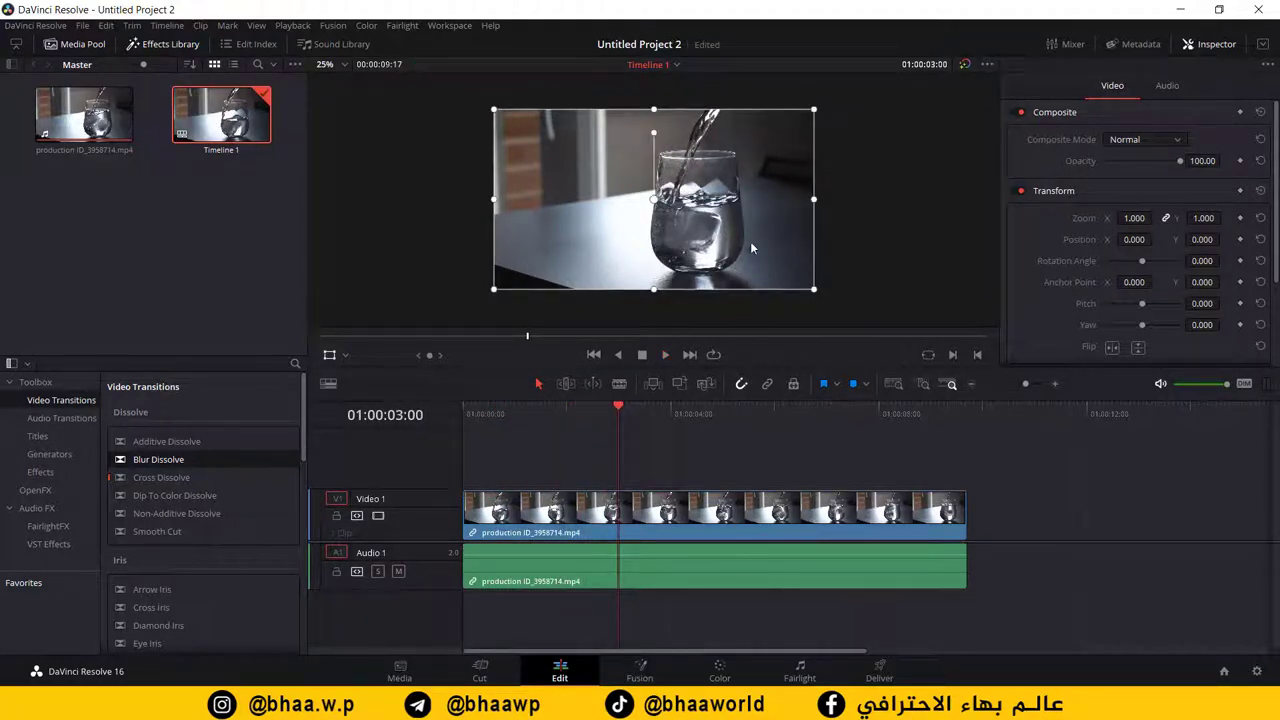
pyautogui.rightClick(645, 514)
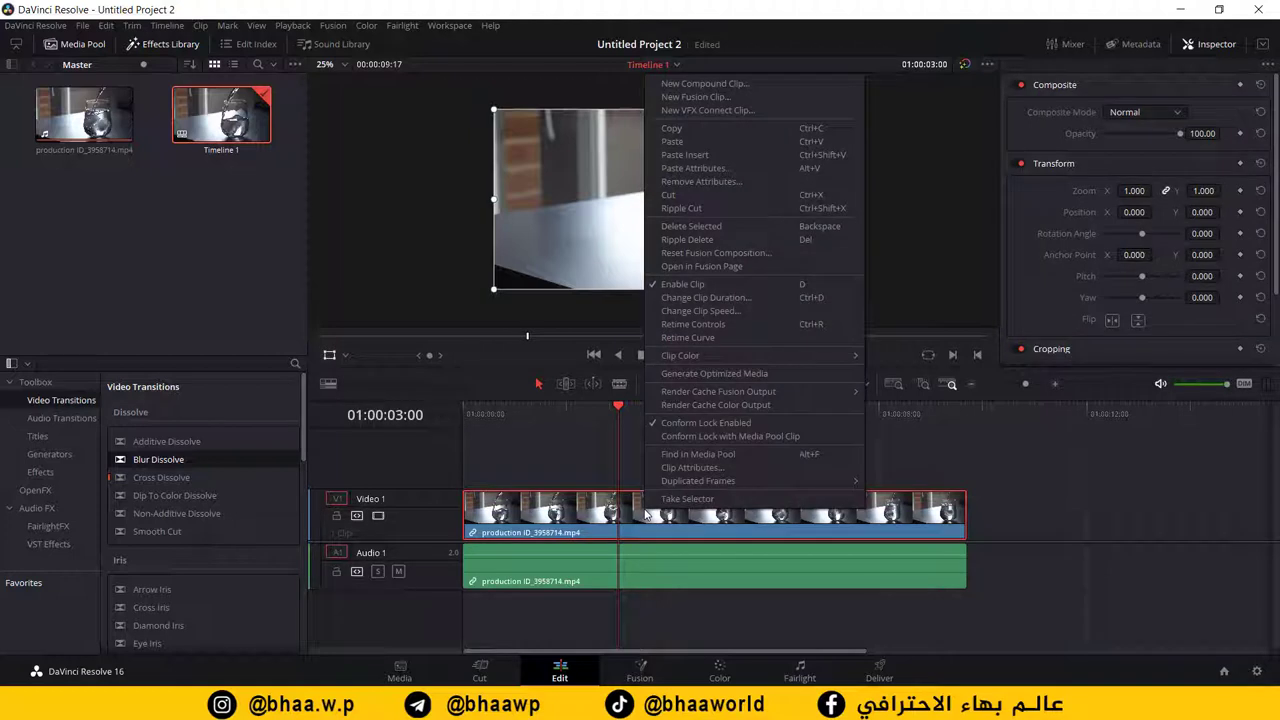
pyautogui.click(722, 316)
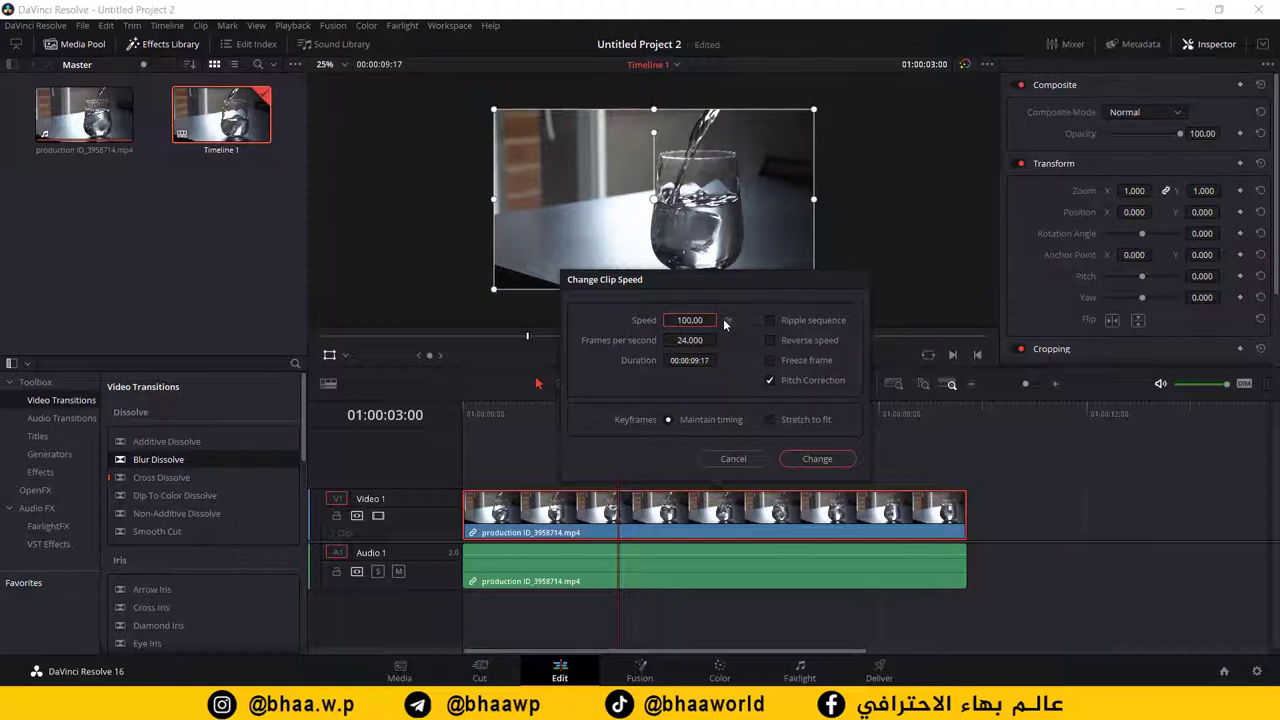
pyautogui.doubleClick(690, 320)
pyautogui.write('157')
pyautogui.press('Return')
pyautogui.moveTo(690, 320); pyautogui.dragTo(720, 320)
pyautogui.click(817, 459)
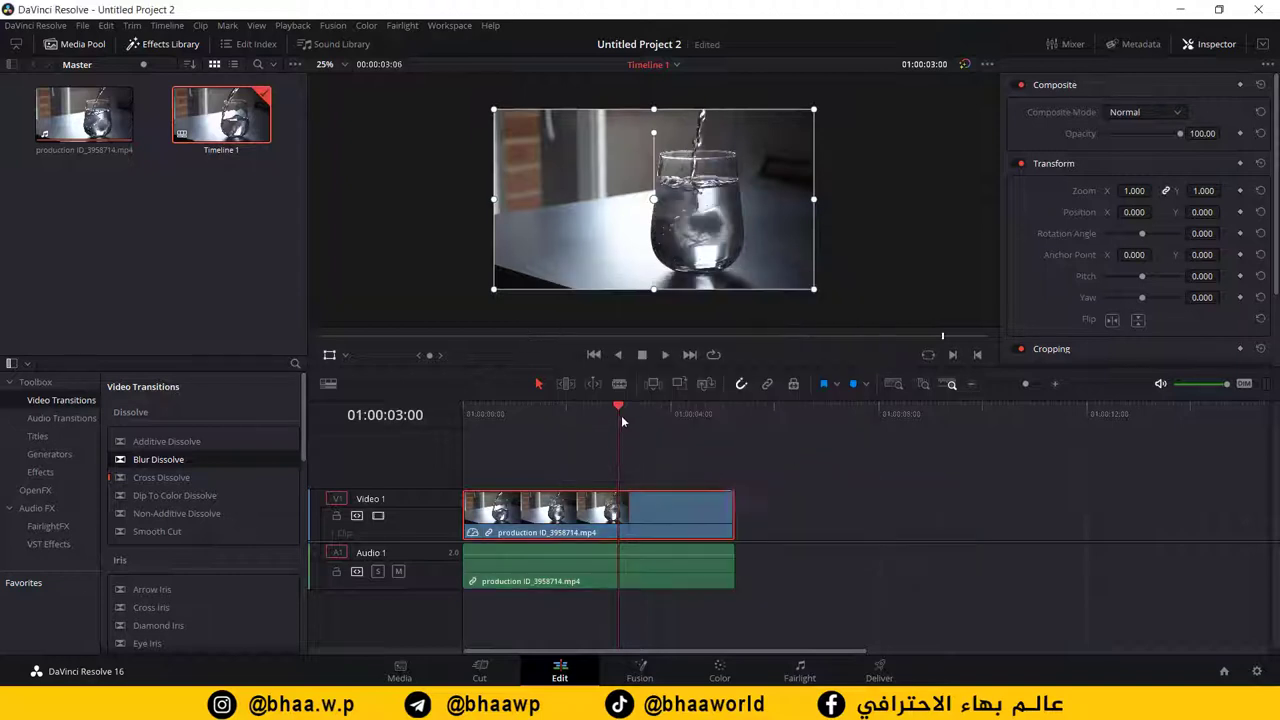
# Step: Play the sped-up clip from the start of the timeline to check its motion
pyautogui.press('Home')
pyautogui.press('End')
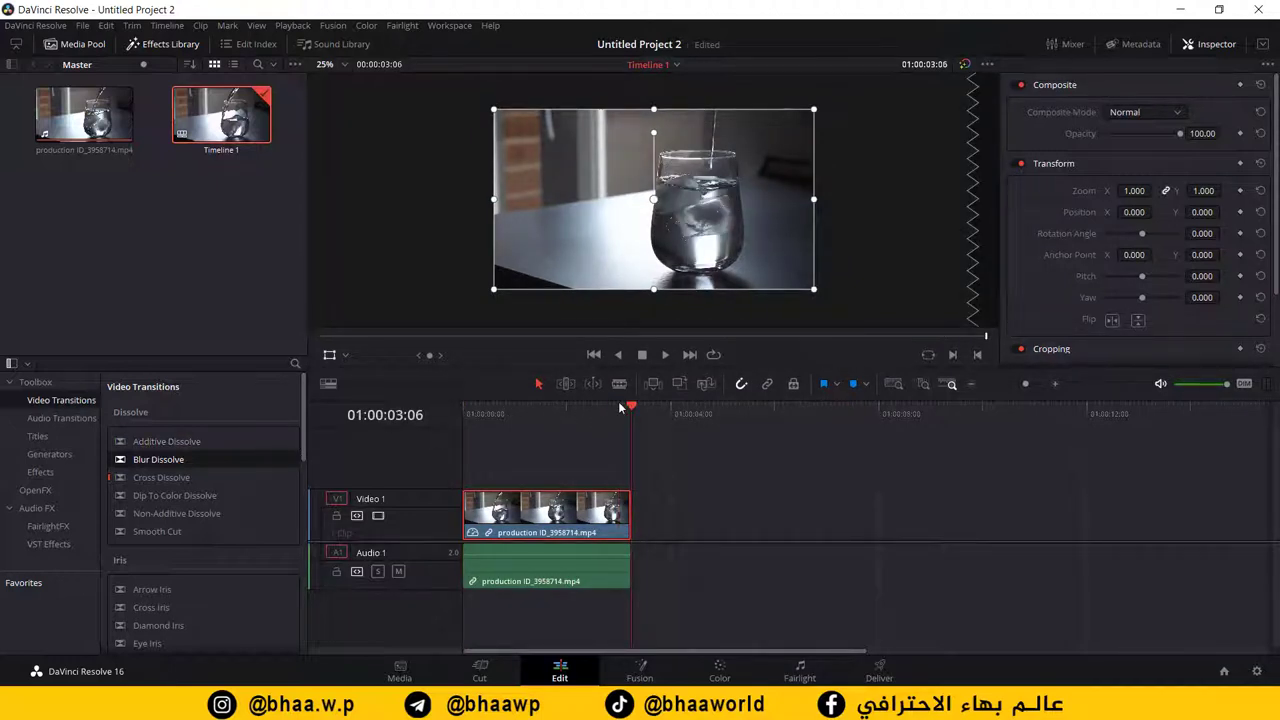
pyautogui.press('Home')
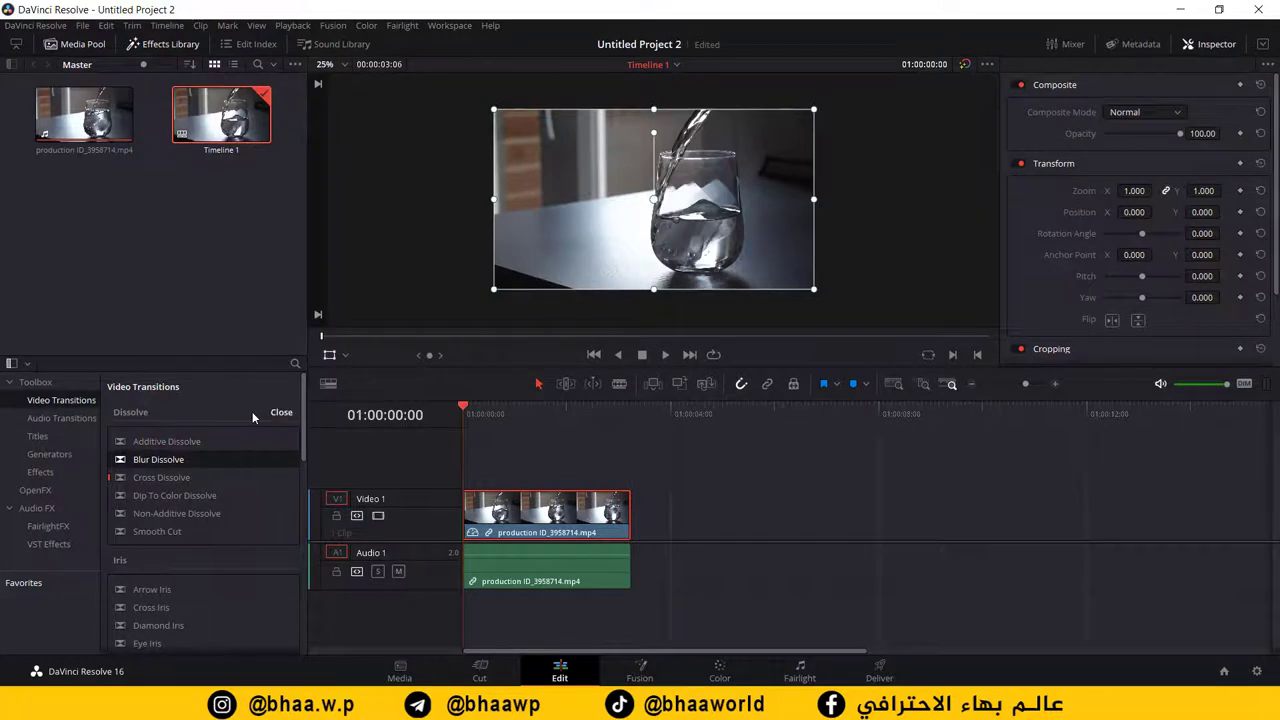
pyautogui.press('space')
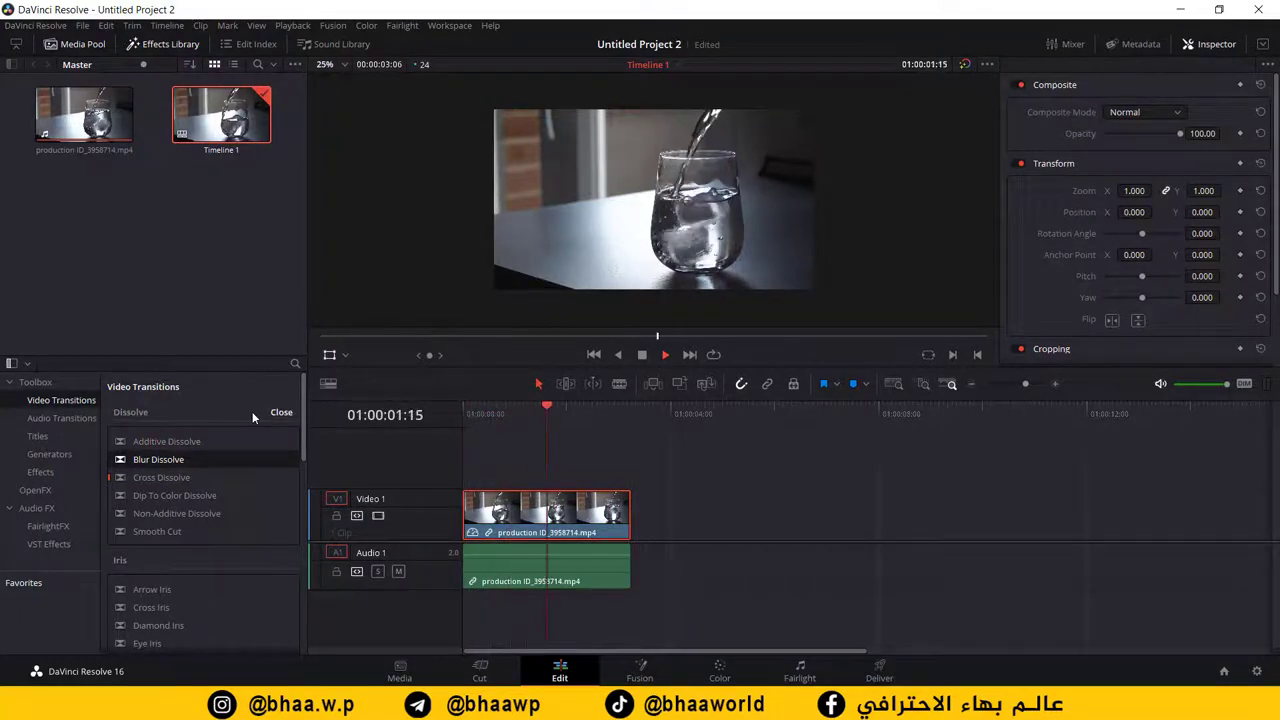
pyautogui.press('space')
# Step: Reduce the clip's speed to slow motion and extend its end to cover the full slowed footage
pyautogui.rightClick(609, 514)
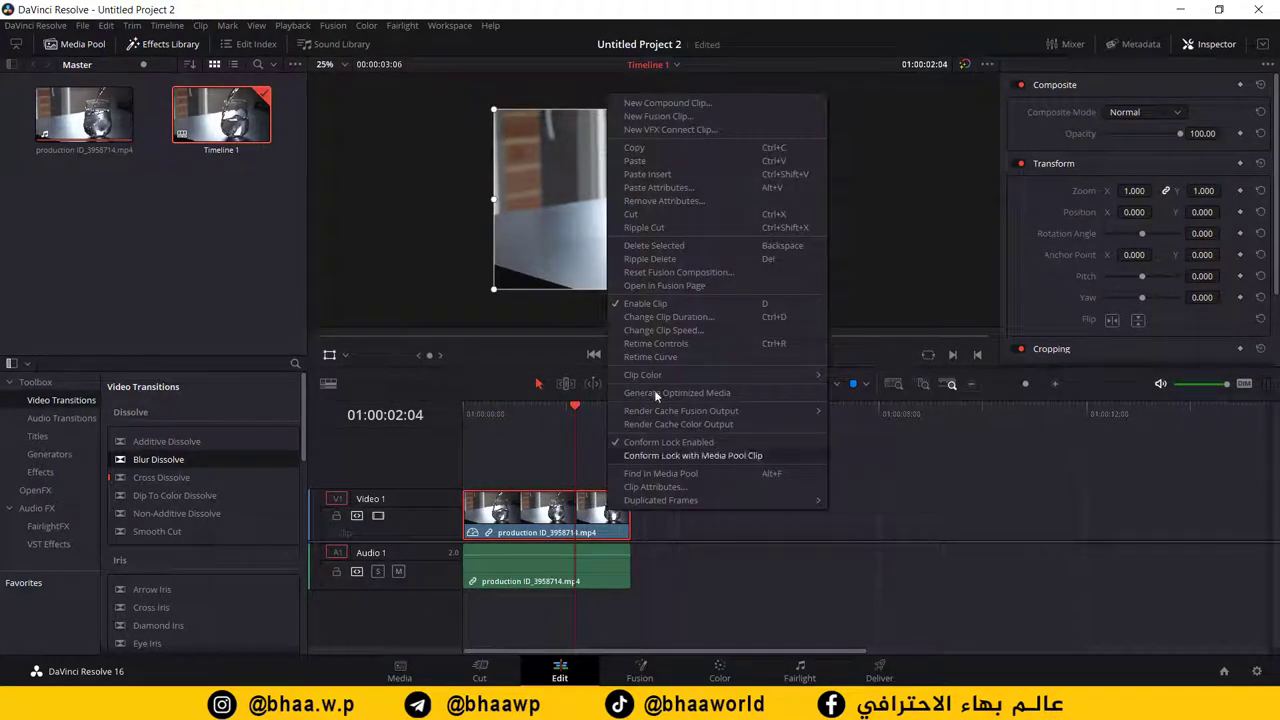
pyautogui.click(681, 331)
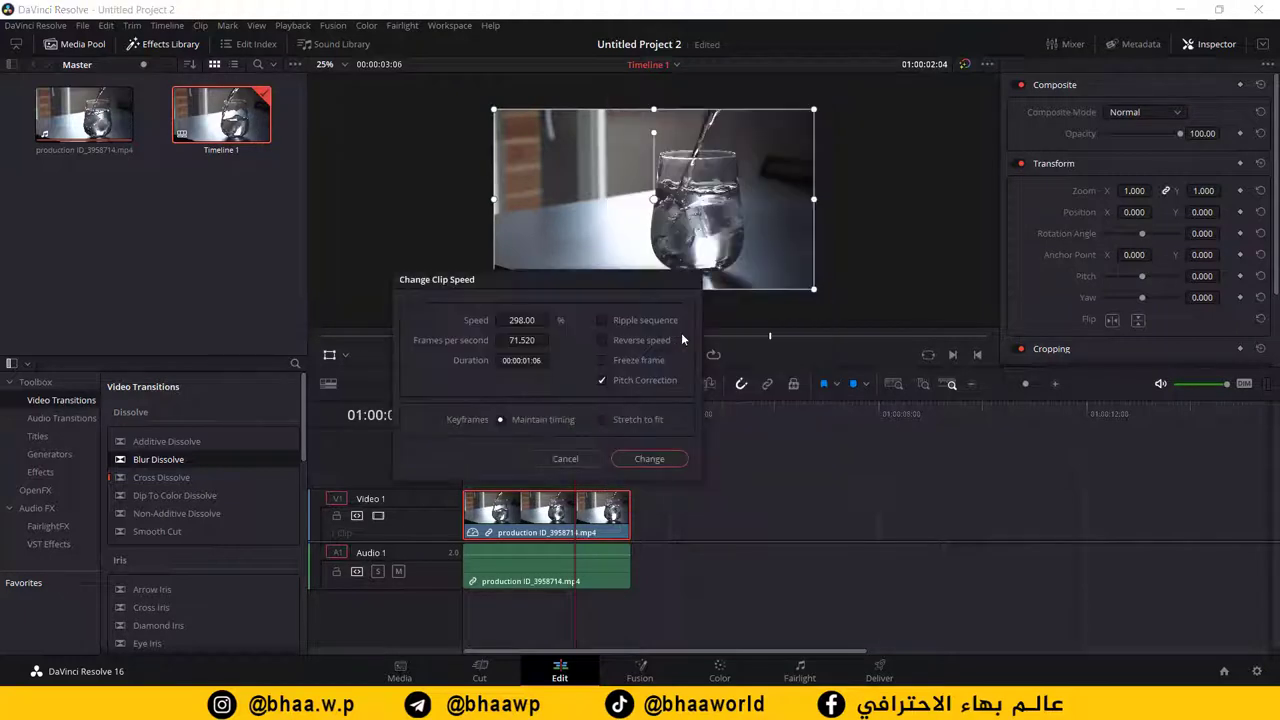
pyautogui.moveTo(508, 320); pyautogui.dragTo(400, 320)
pyautogui.click(651, 458)
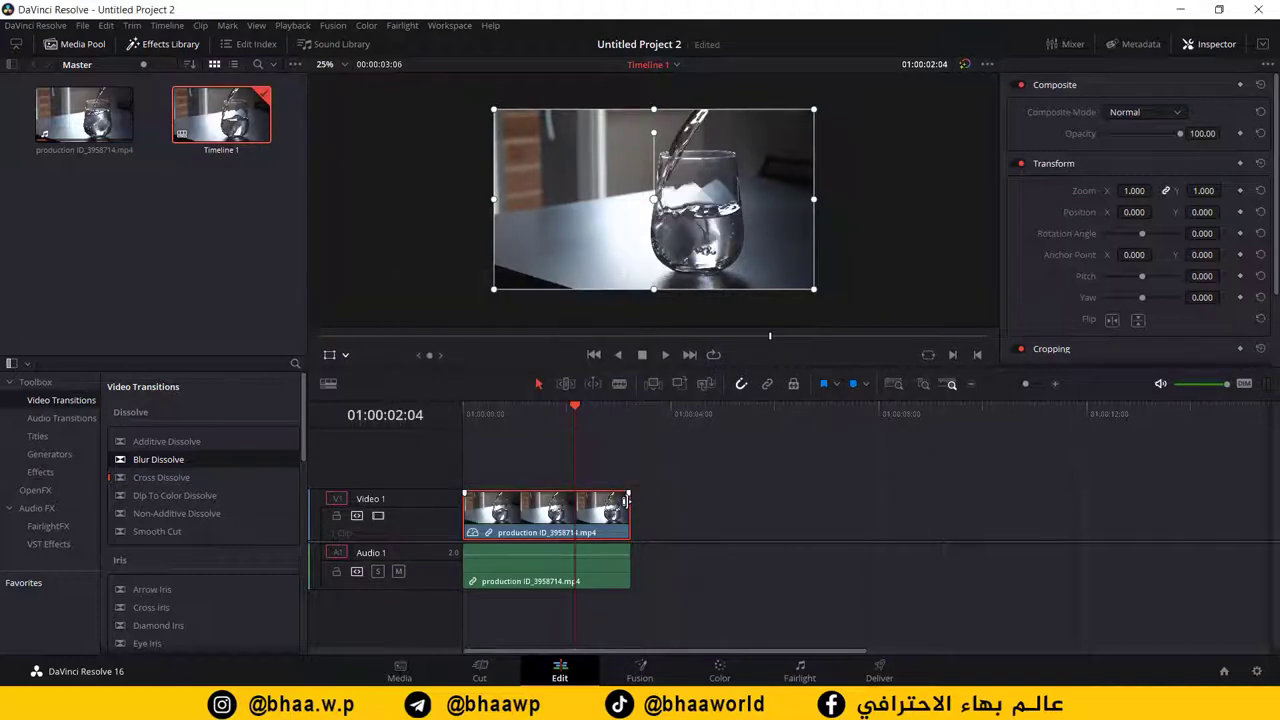
pyautogui.moveTo(627, 503); pyautogui.dragTo(1228, 505)
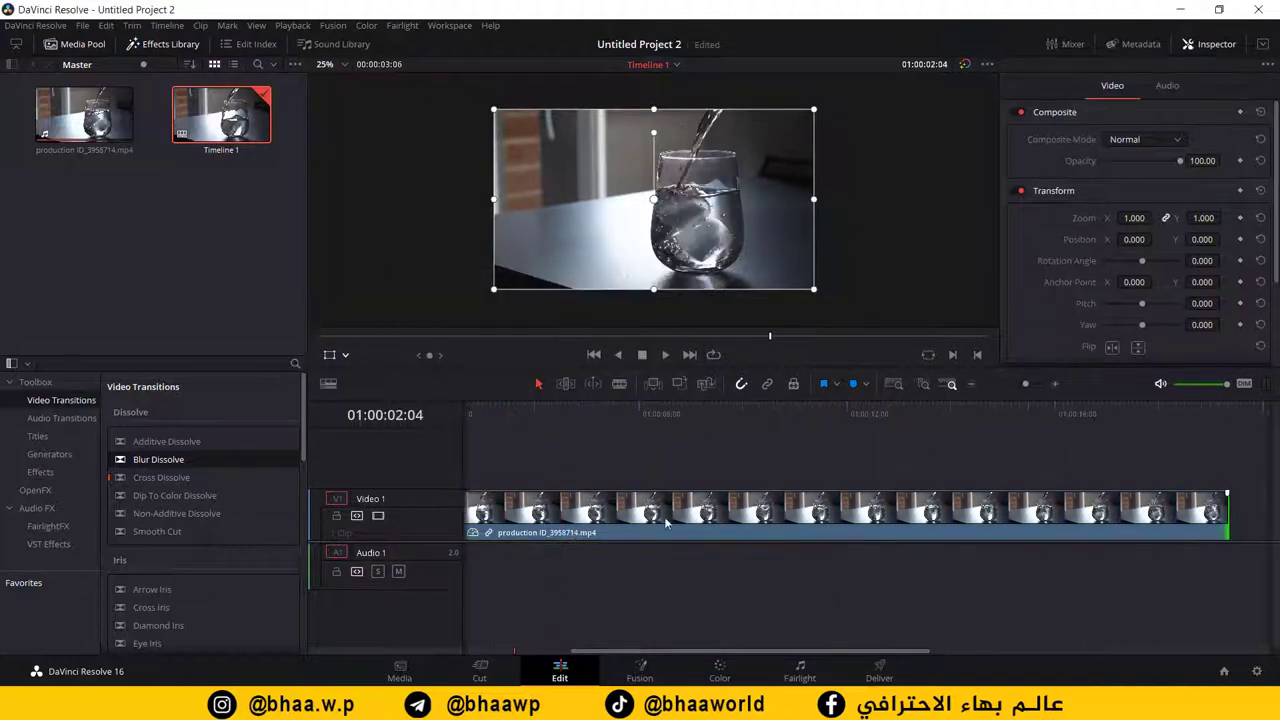
# Step: Play the slowed clip from the start of the timeline
pyautogui.moveTo(679, 656); pyautogui.dragTo(458, 650)
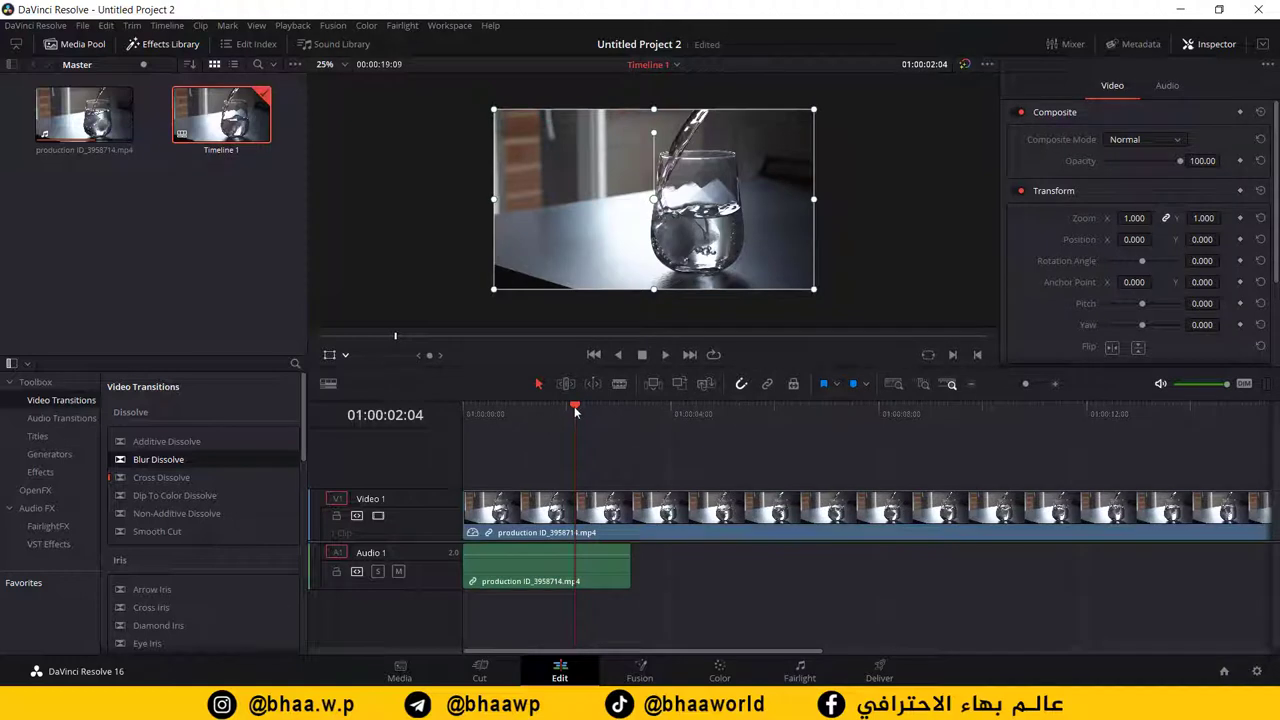
pyautogui.press('Home')
pyautogui.click(665, 355)
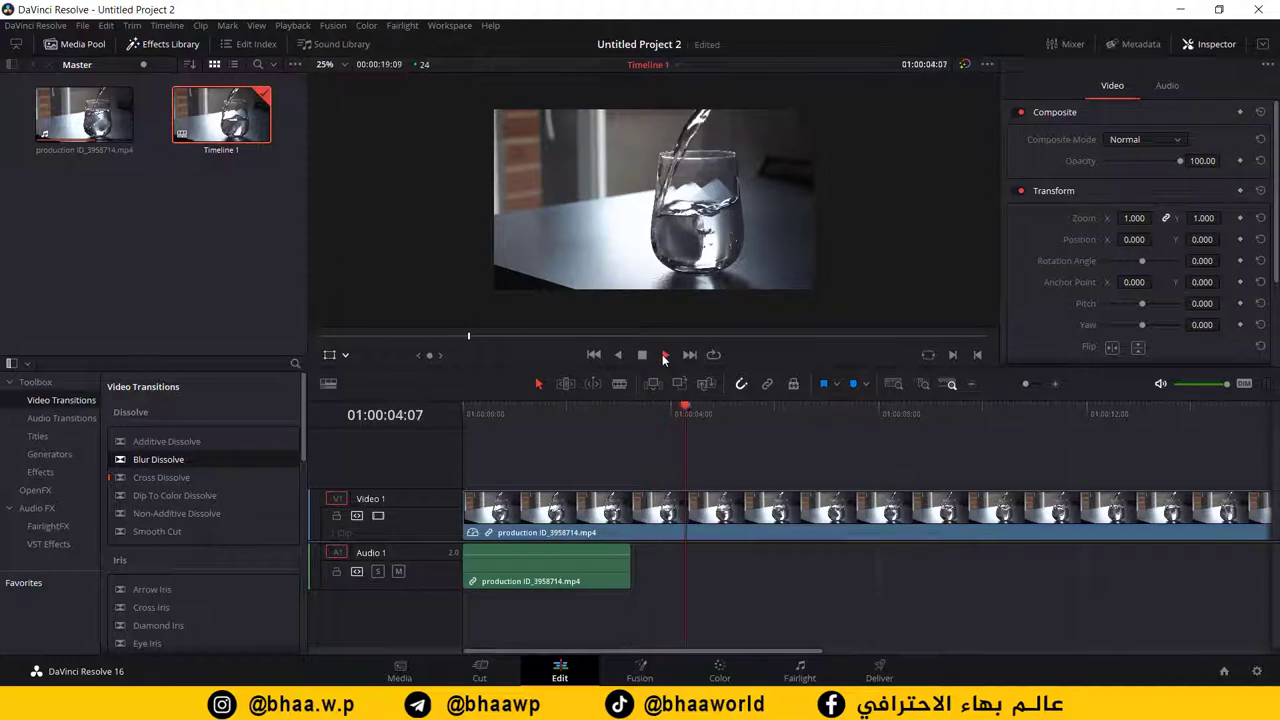
# Step: Stop playback and undo the speed and length changes made to the clip
pyautogui.hotkey('ctrl', 'z')
pyautogui.click(662, 354)
pyautogui.hotkey('ctrl', 'shift', 'z')
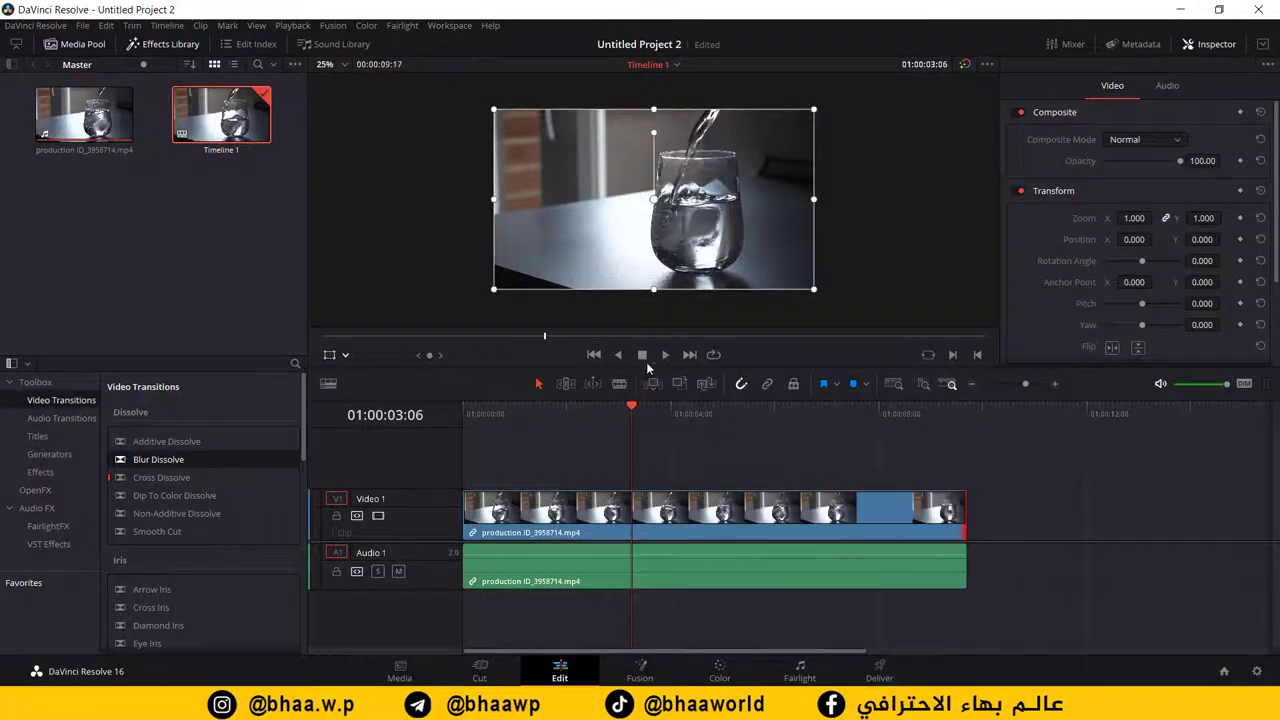
# Step: Scrub through the clip to review the pour and park the playhead at 01:00:02:17
pyautogui.click(630, 413)
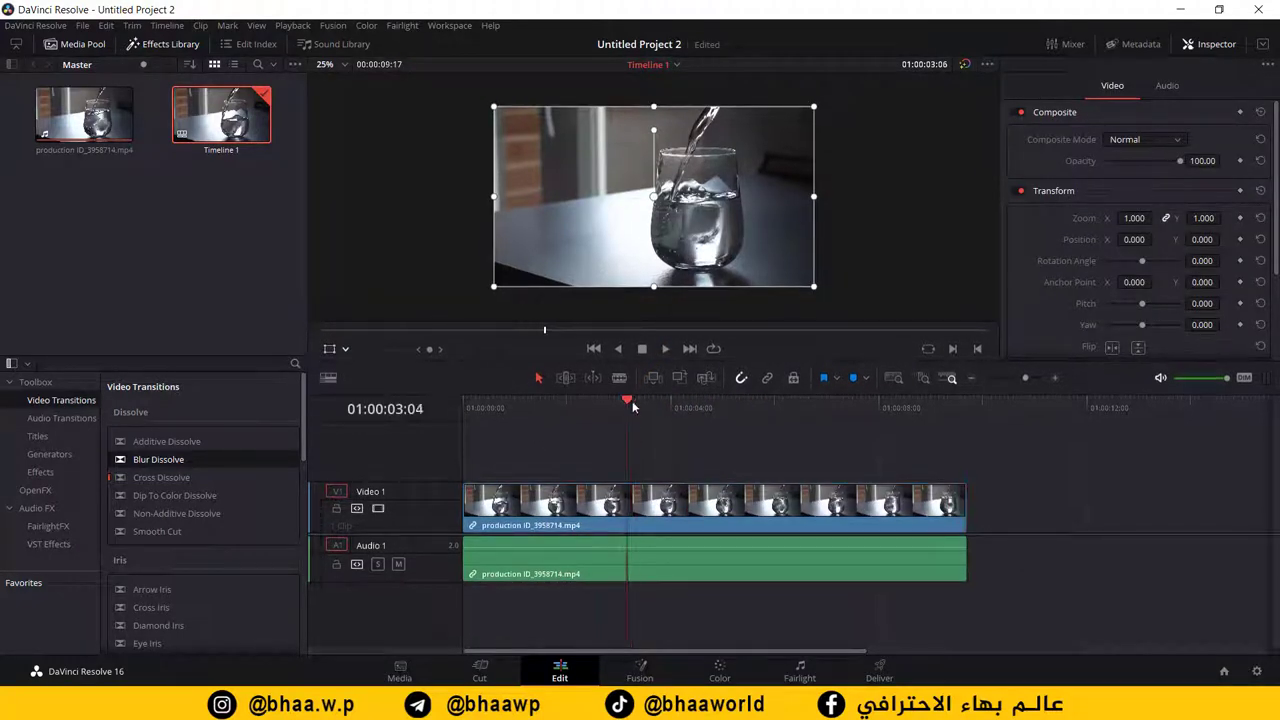
pyautogui.press('space')
pyautogui.press('j')
pyautogui.press('j')
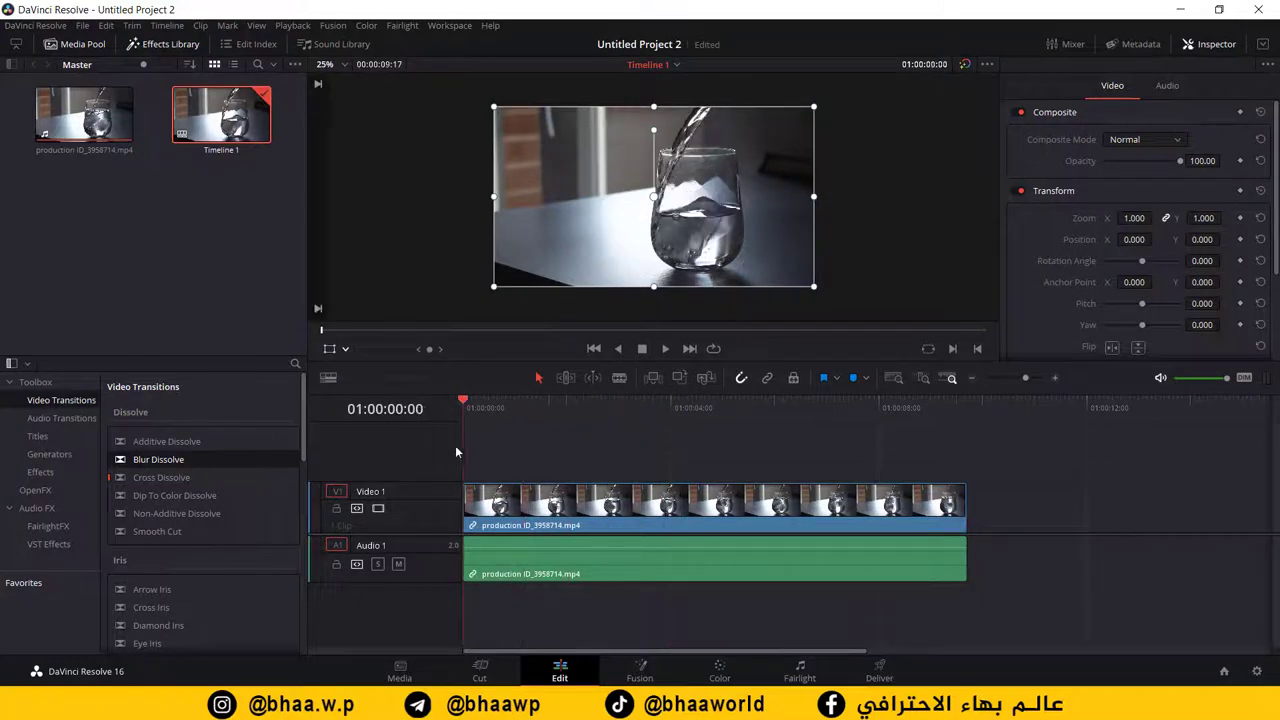
pyautogui.press('l')
pyautogui.press('l')
pyautogui.press('l')
pyautogui.press('j')
pyautogui.press('k')
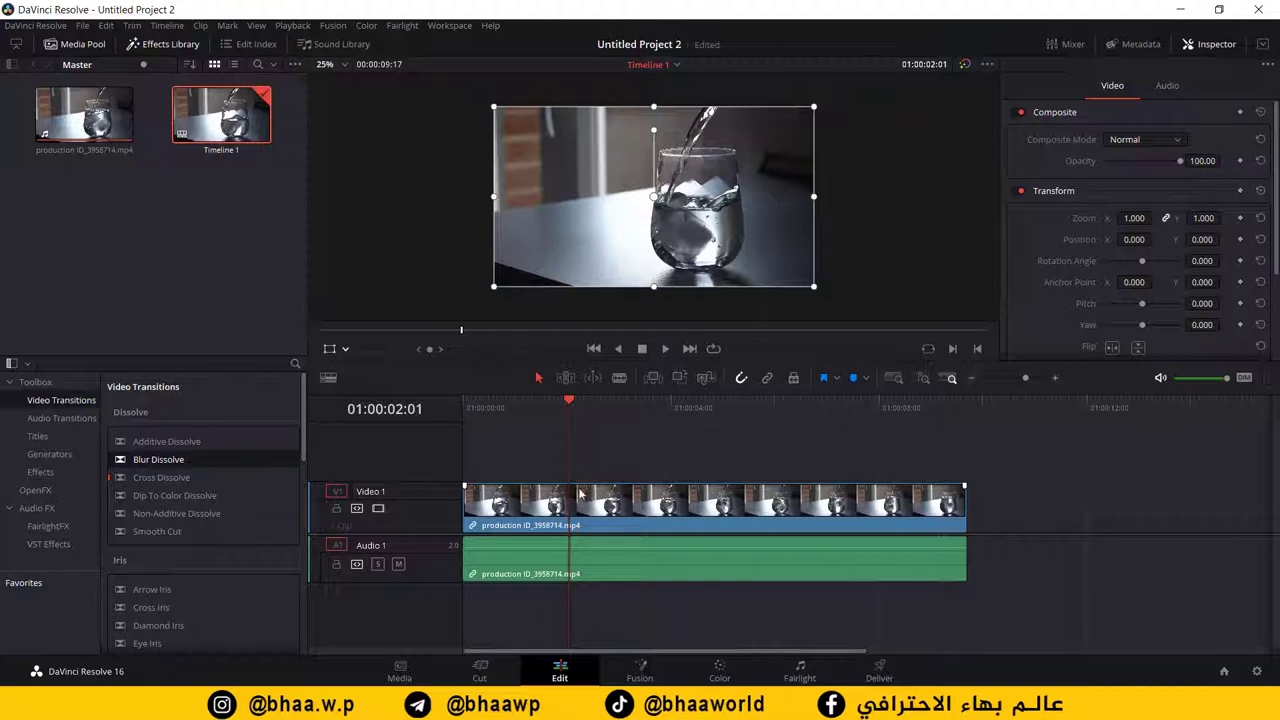
pyautogui.moveTo(566, 402); pyautogui.dragTo(603, 410)
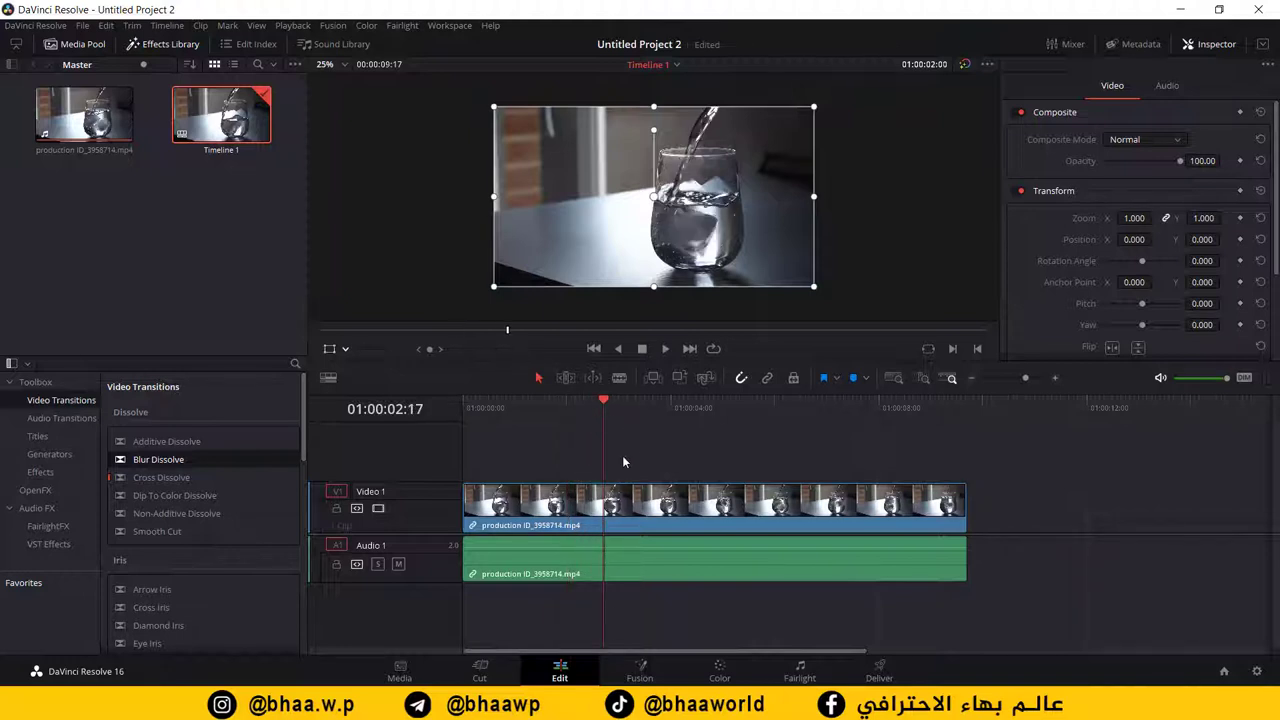
# Step: Unlink the clip's audio from its video and delete the audio clip from Audio 1
pyautogui.moveTo(658, 451); pyautogui.dragTo(602, 588)
pyautogui.click(651, 577)
pyautogui.keyDown('alt'); pyautogui.click(614, 563); pyautogui.keyUp('alt')
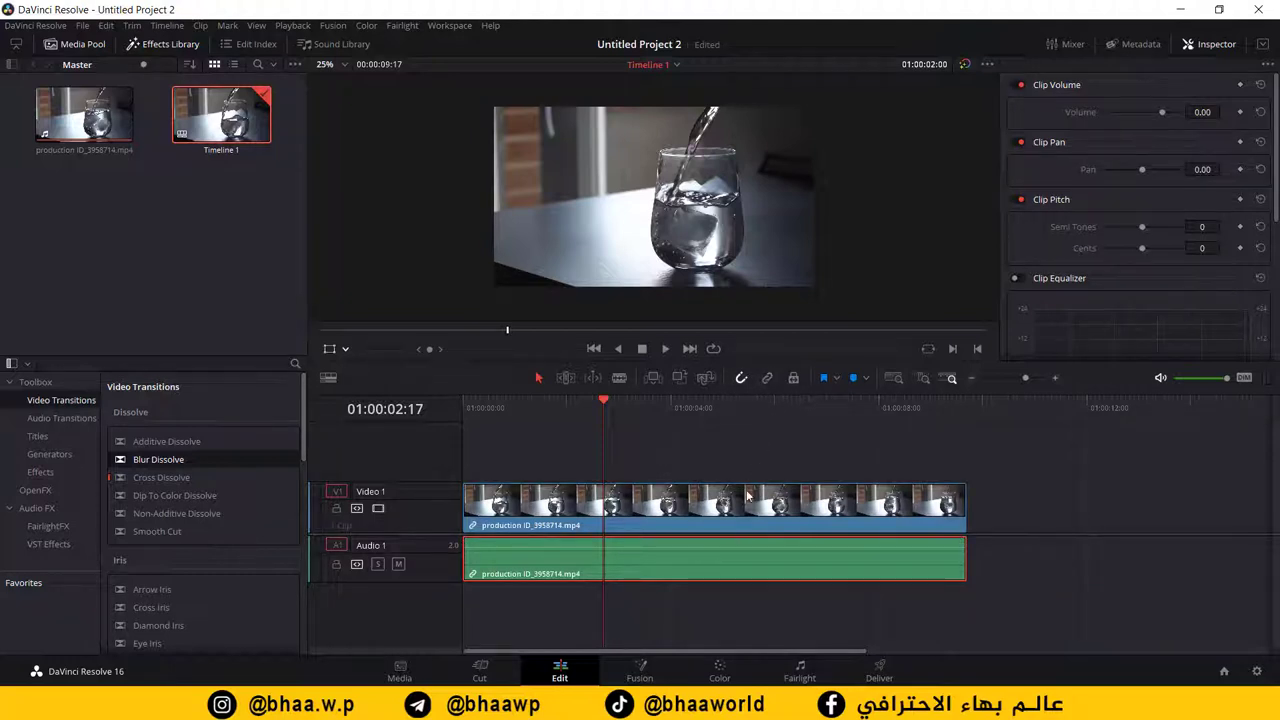
pyautogui.rightClick(642, 552)
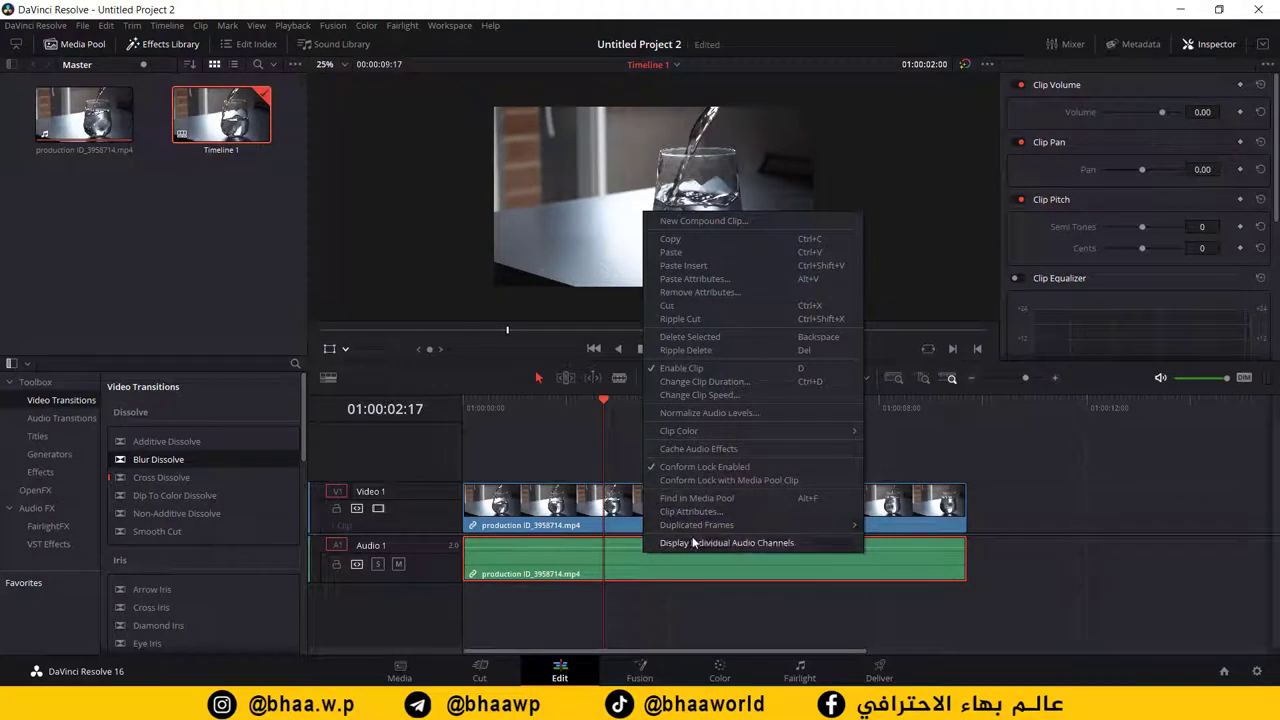
pyautogui.click(600, 508)
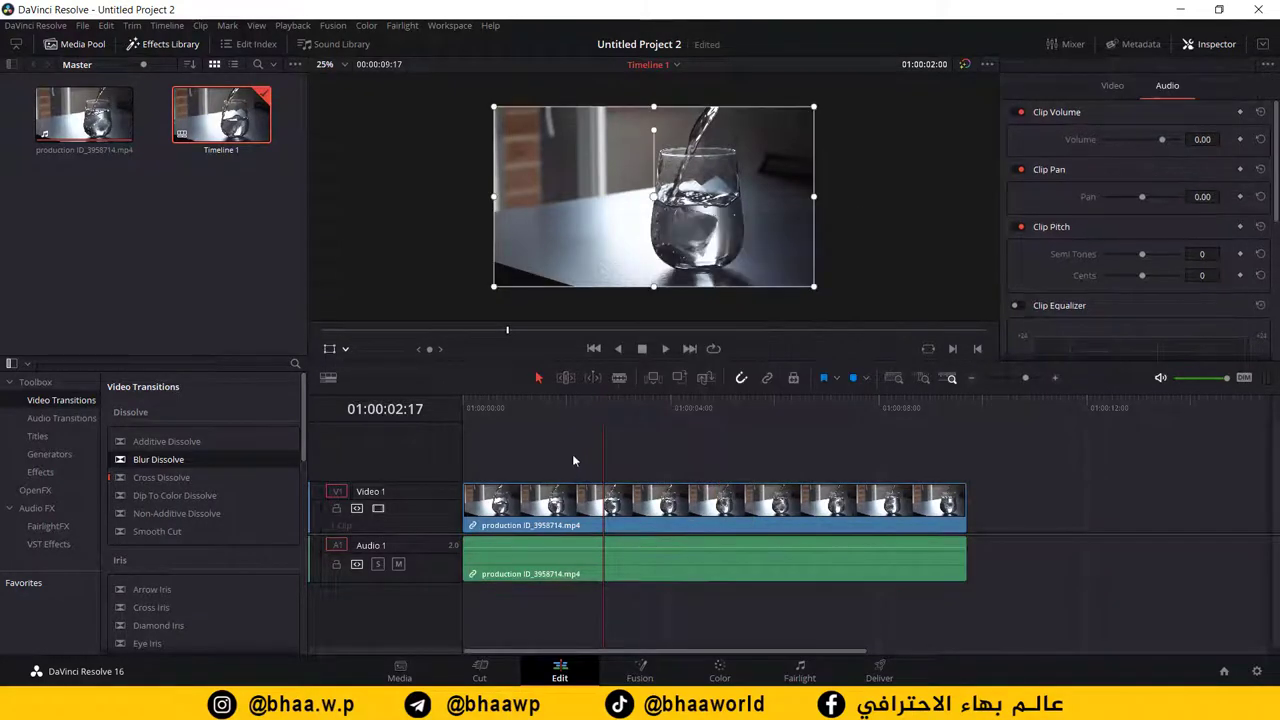
pyautogui.rightClick(597, 517)
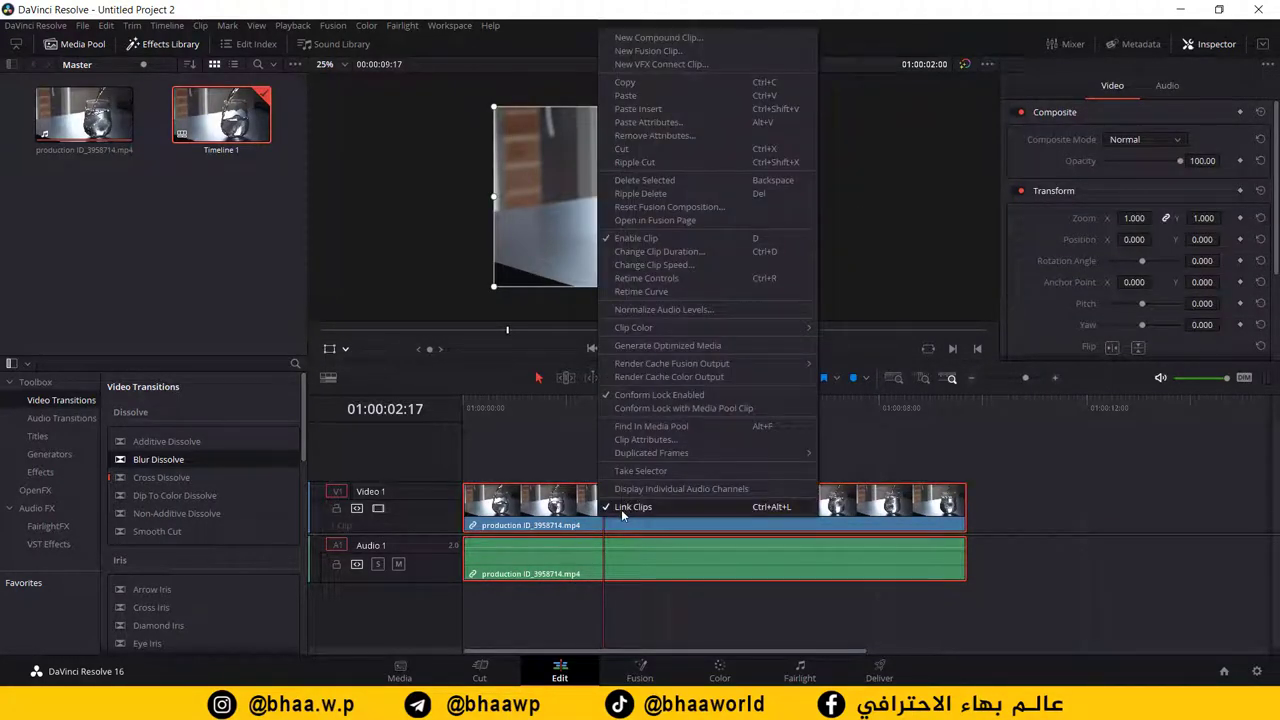
pyautogui.click(632, 507)
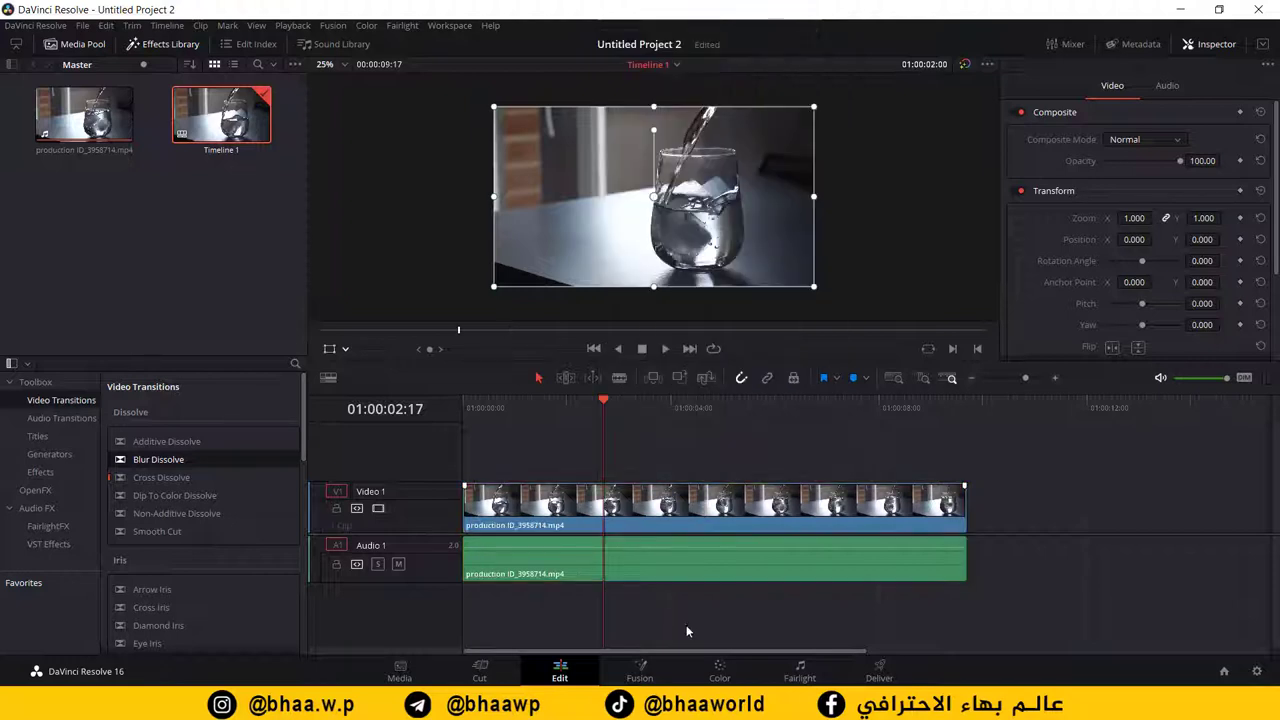
pyautogui.click(800, 575)
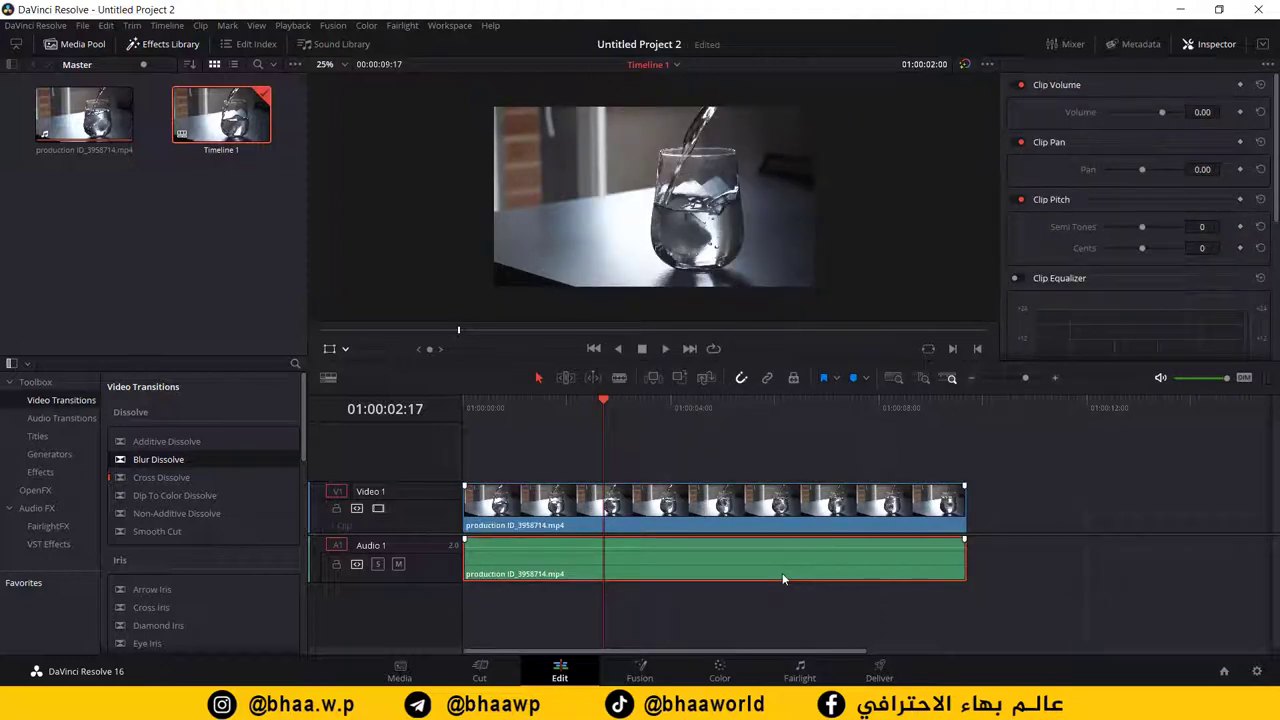
pyautogui.press('Delete')
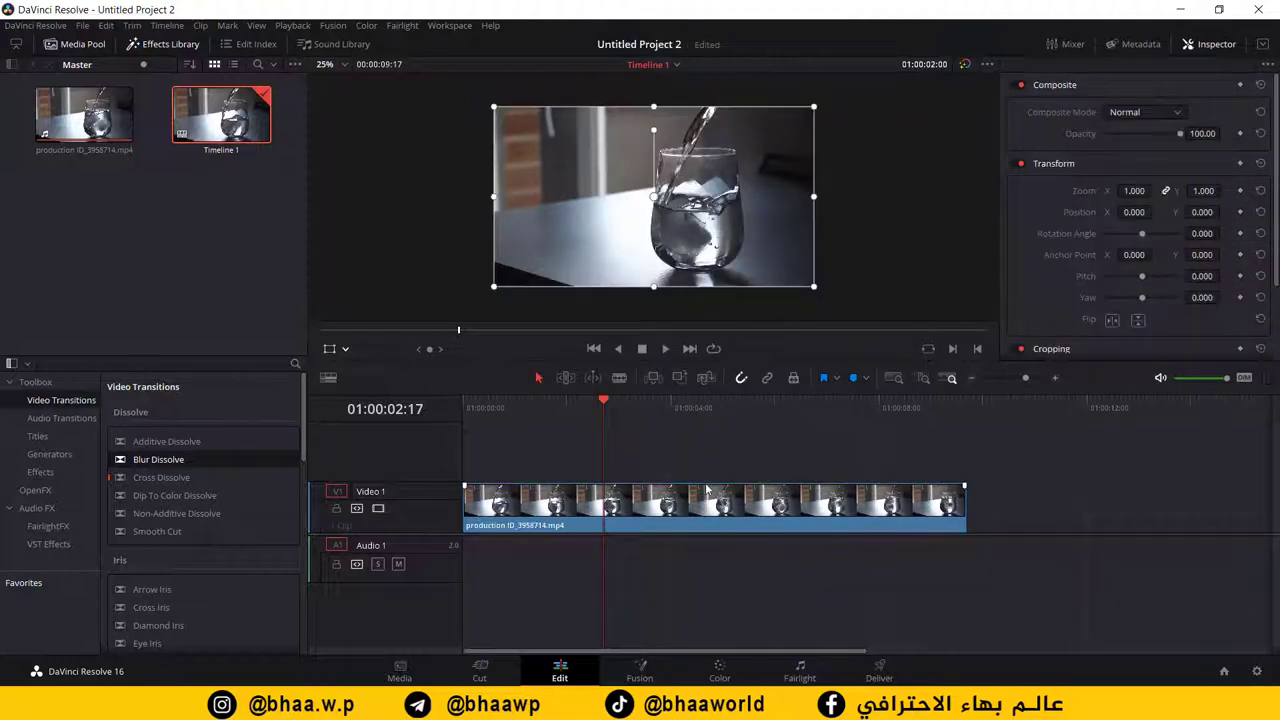
# Step: Split the video clip into three segments, cutting at the playhead and again slightly past the clip's middle
pyautogui.click(636, 497)
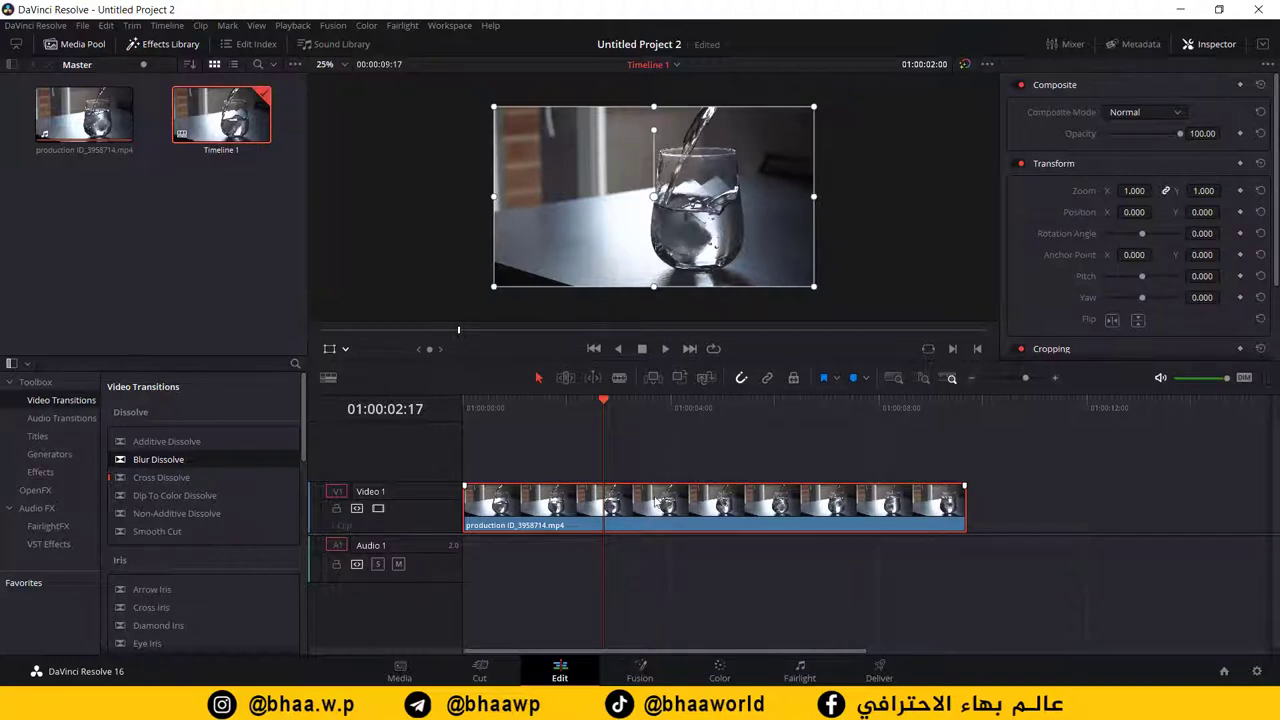
pyautogui.click(619, 377)
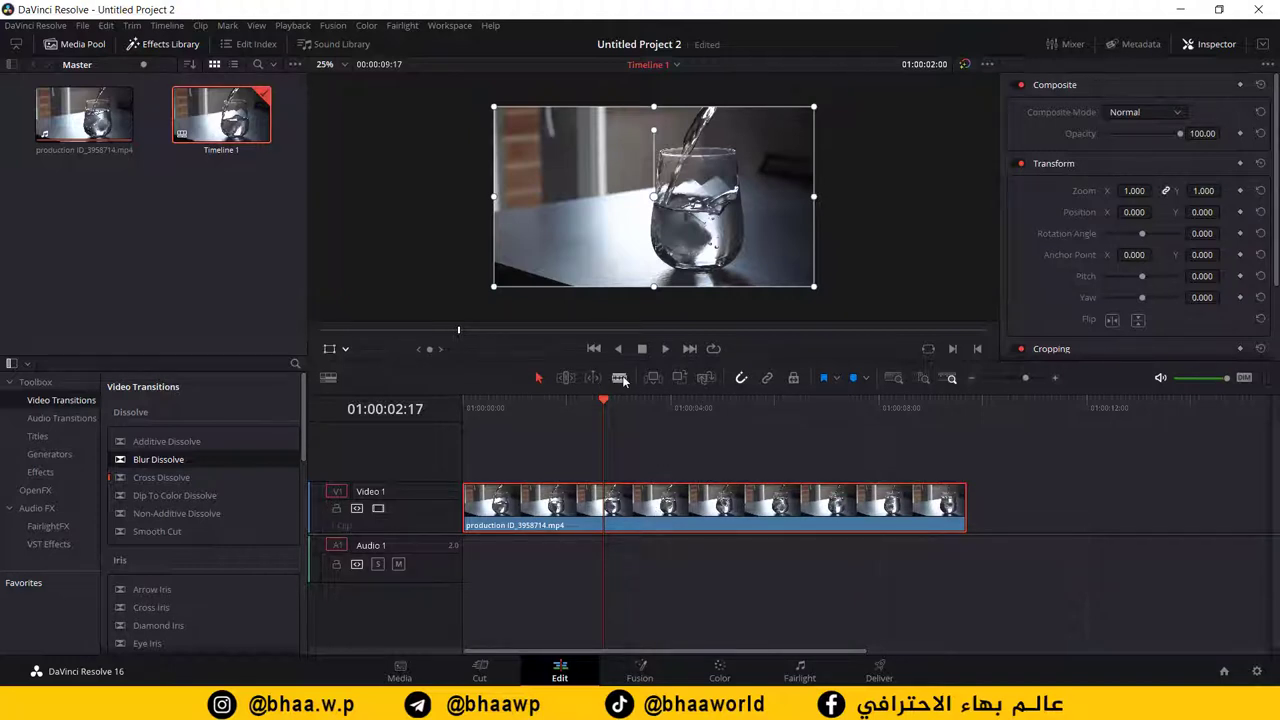
pyautogui.click(609, 515)
pyautogui.click(746, 505)
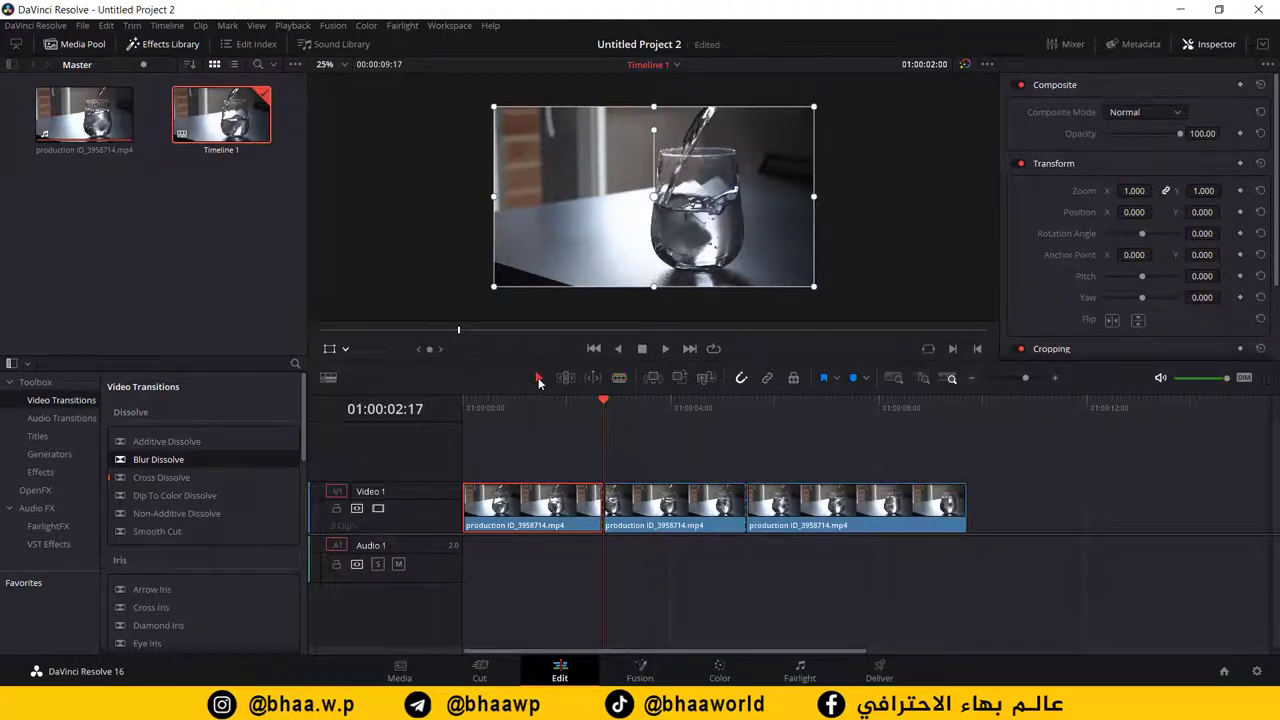
# Step: Change the clip speed of the middle segment on Video 1 without rippling the sequence
pyautogui.click(680, 505)
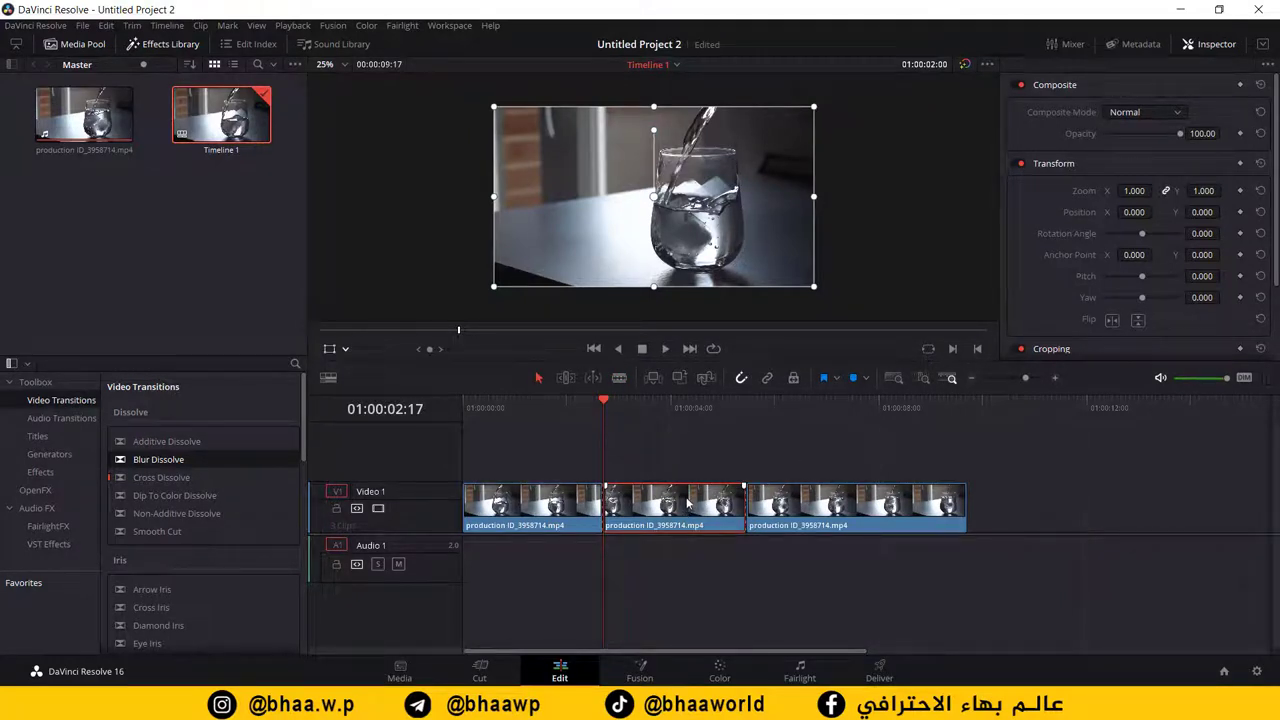
pyautogui.rightClick(687, 506)
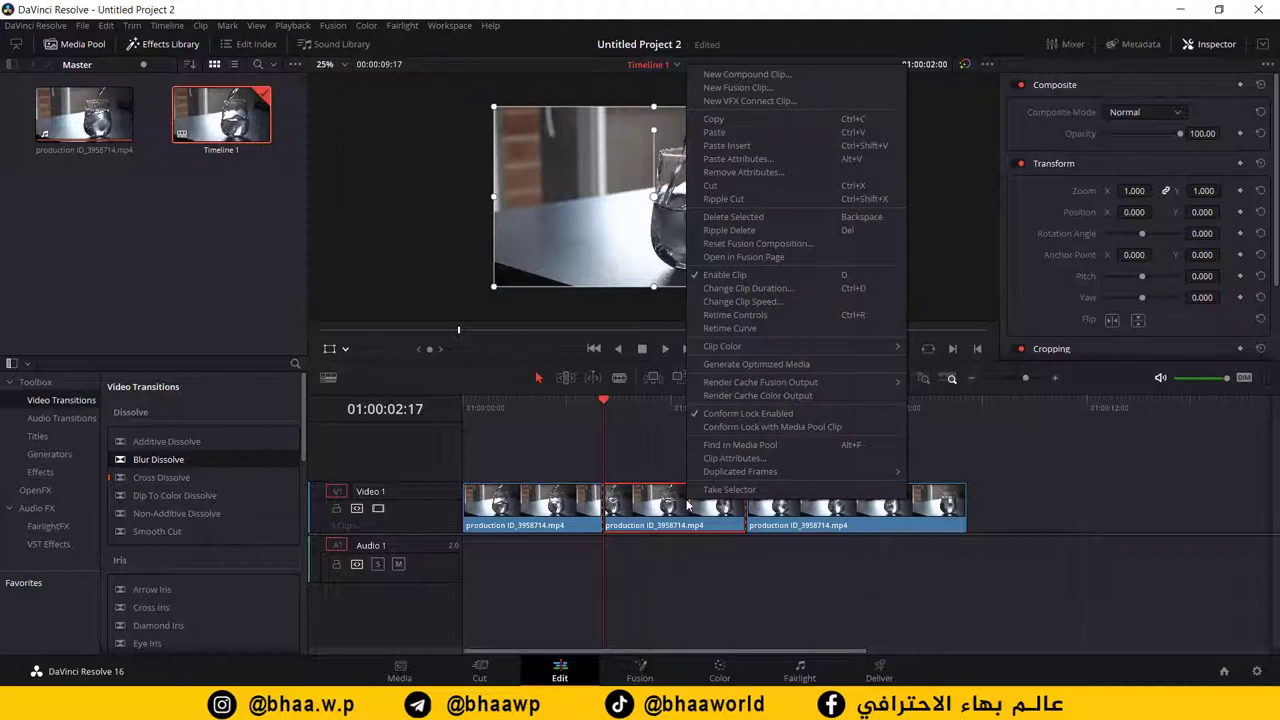
pyautogui.click(748, 302)
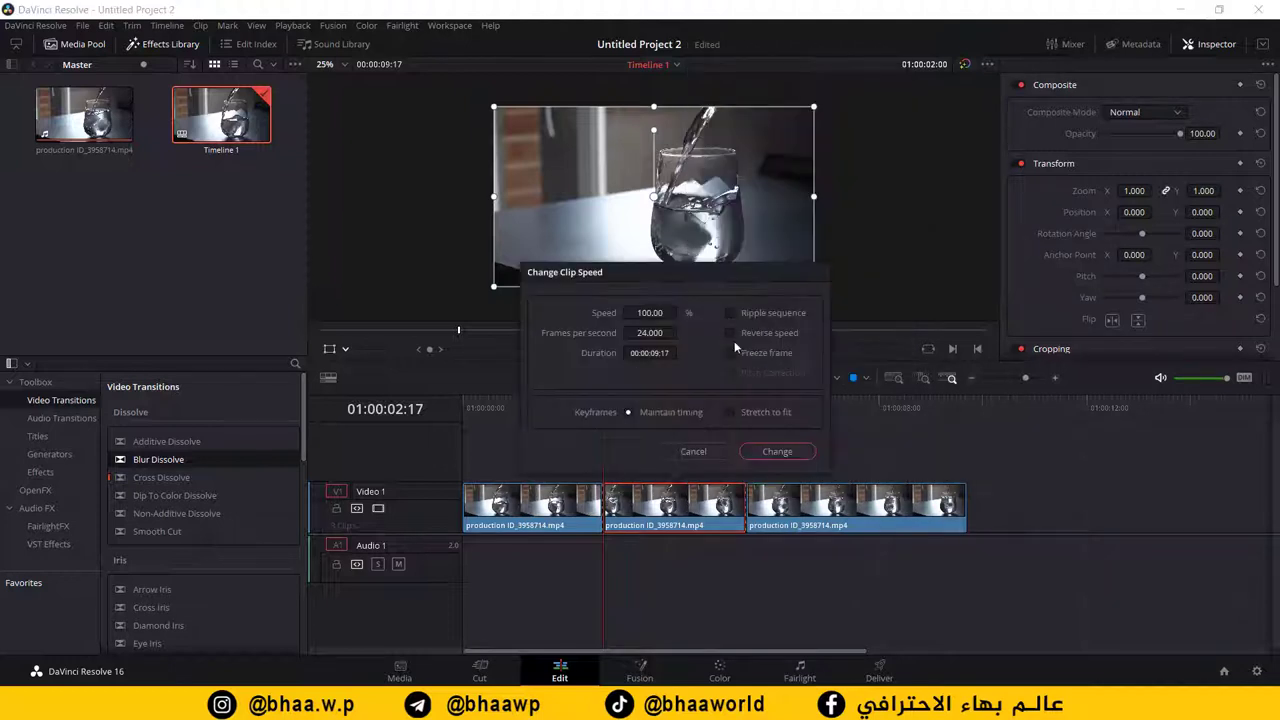
pyautogui.moveTo(655, 312); pyautogui.dragTo(681, 312)
pyautogui.click(781, 454)
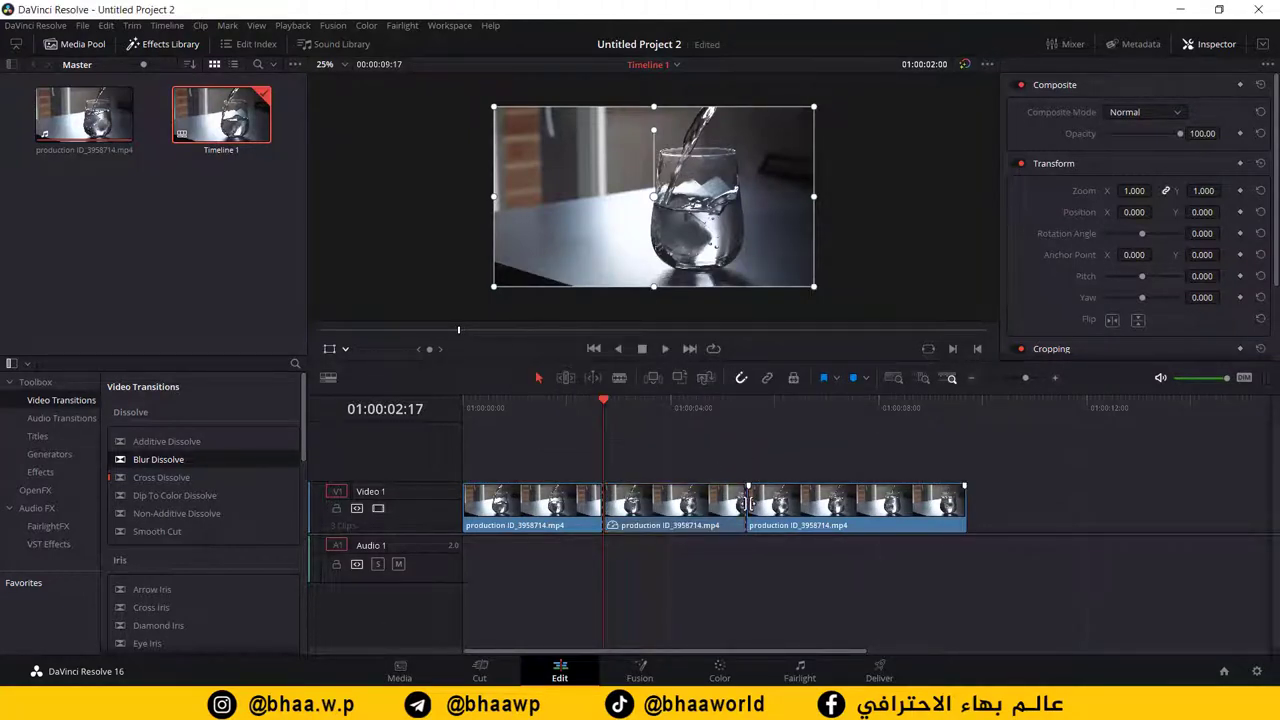
# Step: Play back the cut between the first and middle segments to review the speed change
pyautogui.click(665, 520)
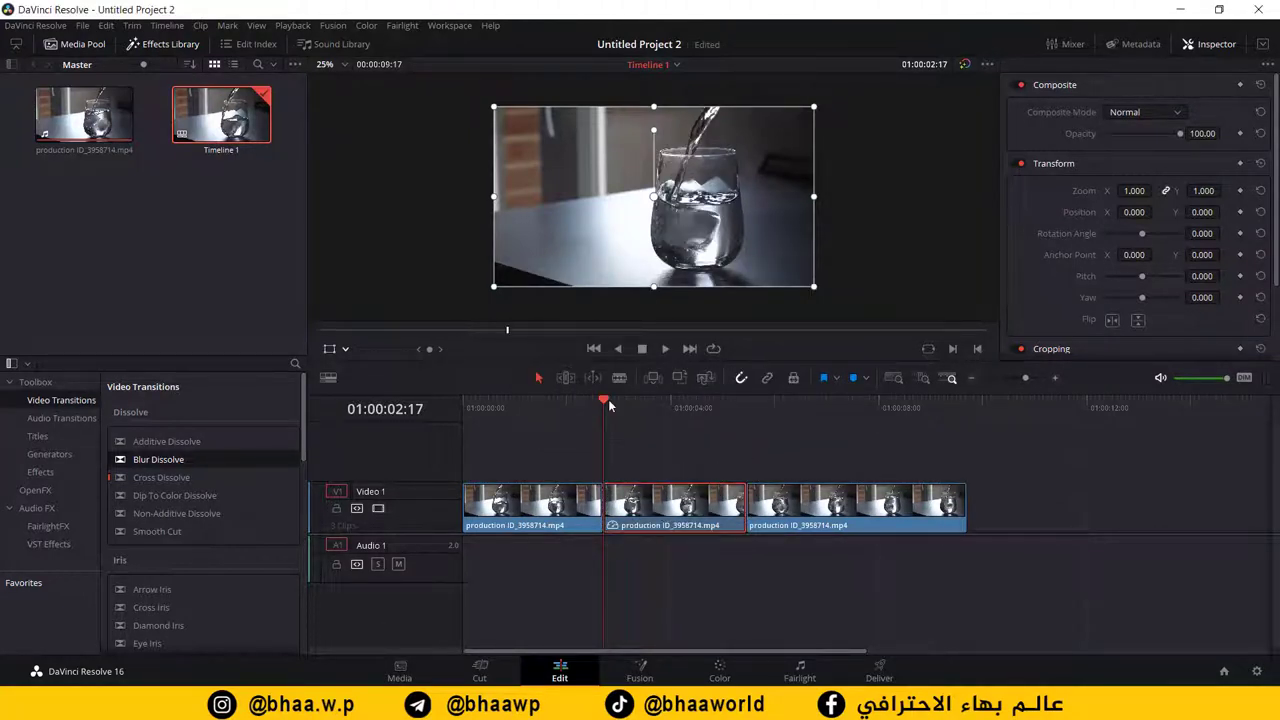
pyautogui.press('space')
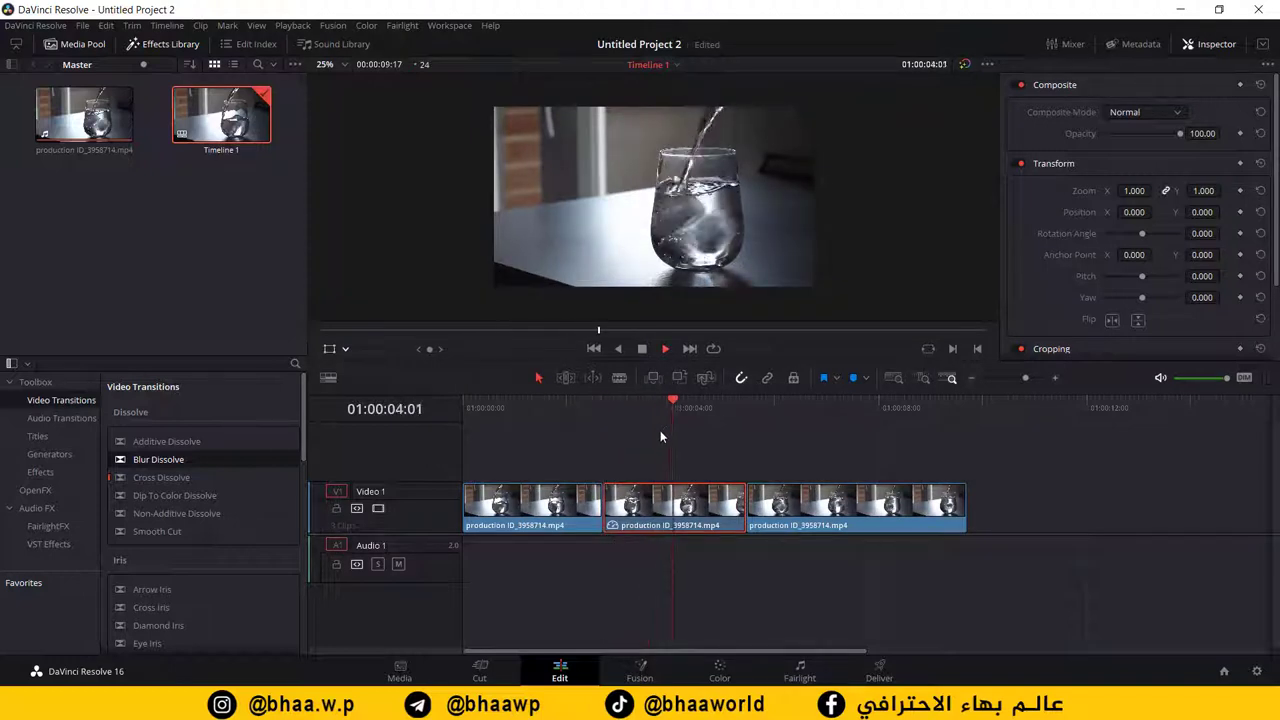
pyautogui.press('space')
pyautogui.moveTo(590, 406); pyautogui.dragTo(544, 407)
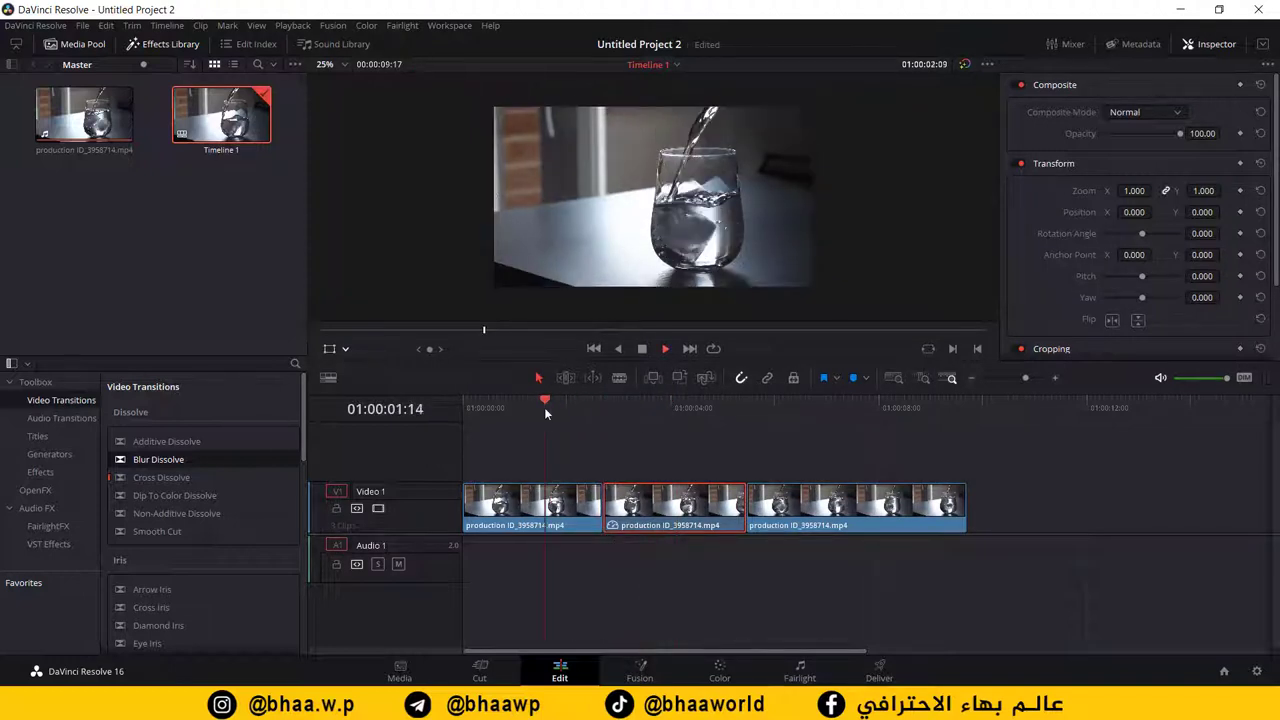
pyautogui.press('space')
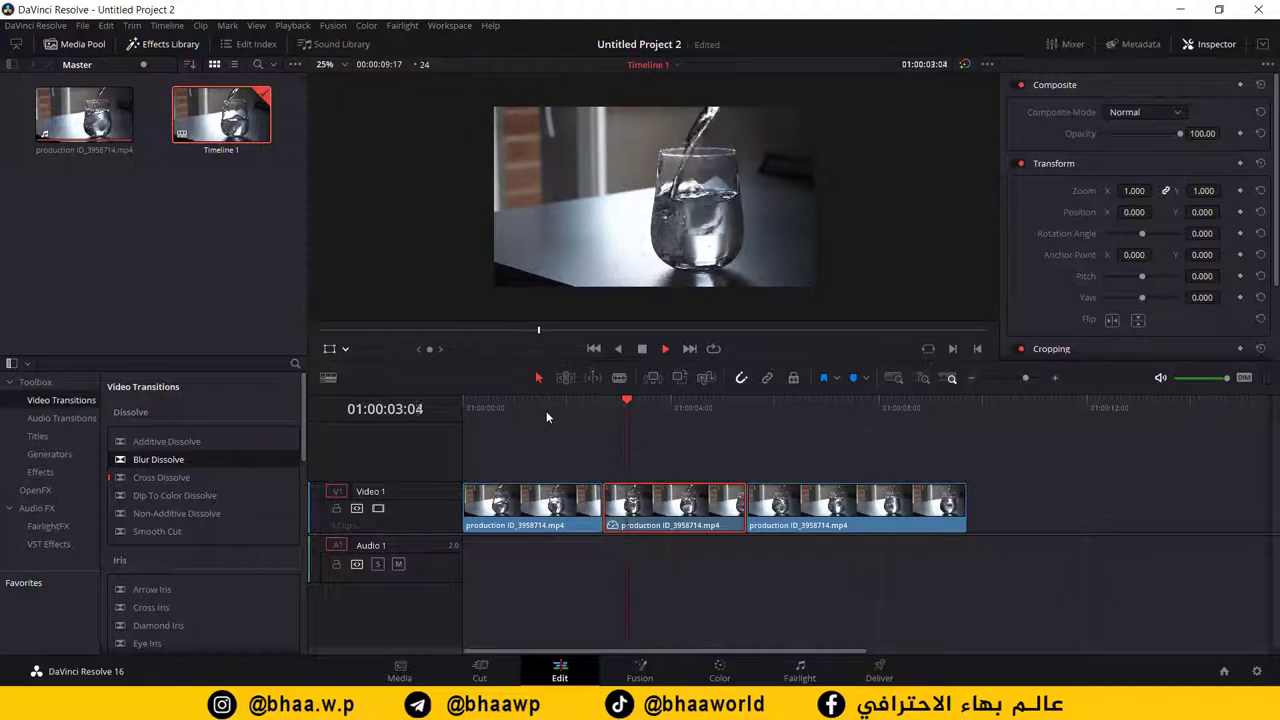
pyautogui.press('space')
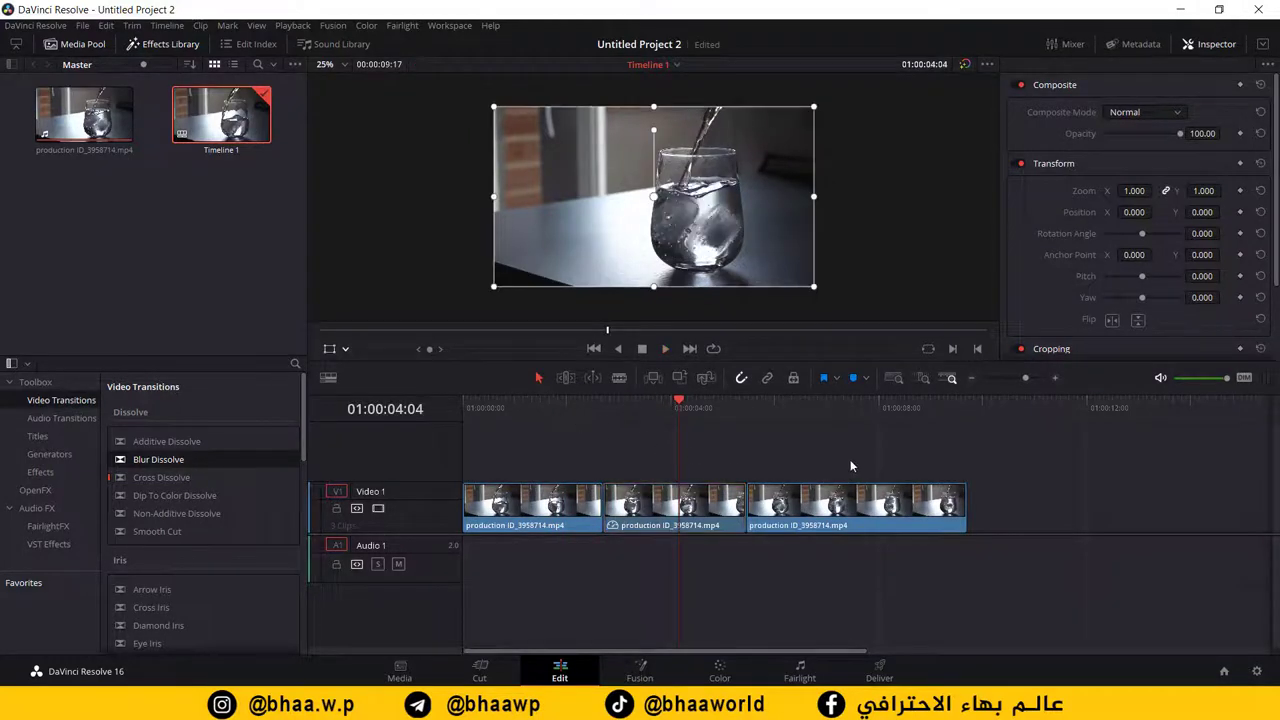
# Step: Undo the middle segment's speed change and the cuts to restore a single continuous clip
pyautogui.moveTo(973, 437); pyautogui.dragTo(380, 562)
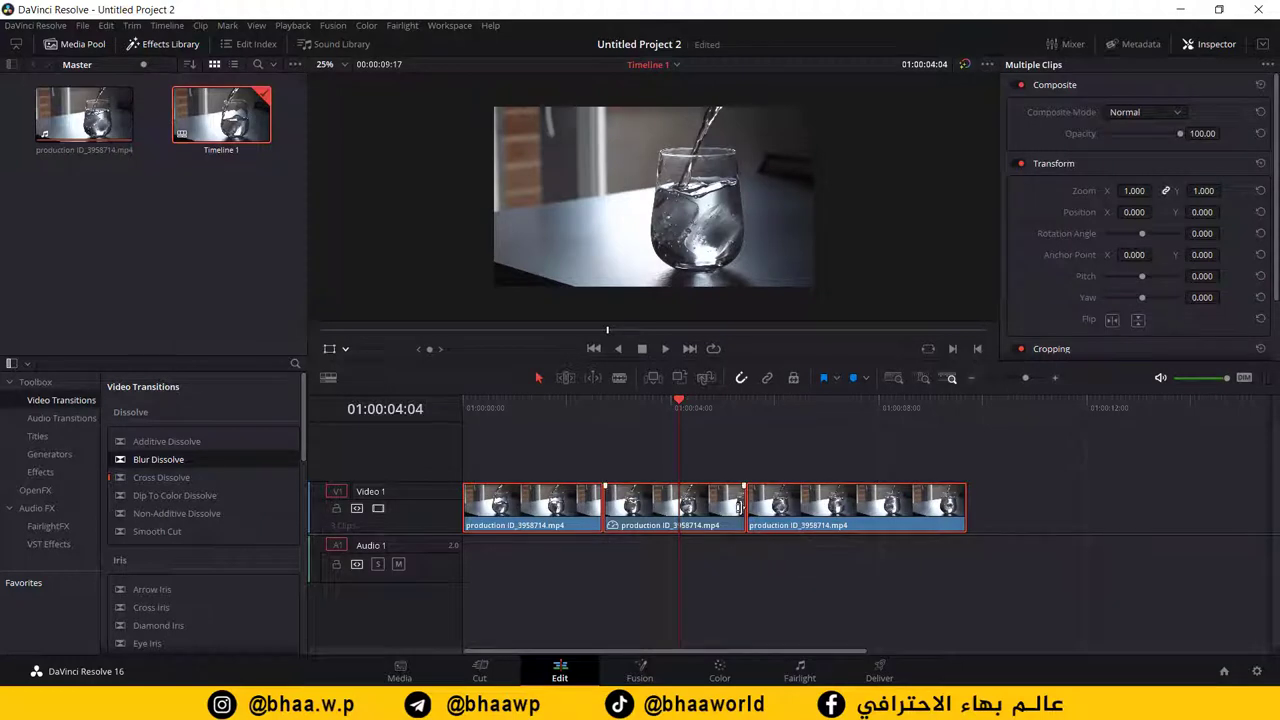
pyautogui.hotkey('ctrl', 'z')
pyautogui.hotkey('ctrl', 'z')
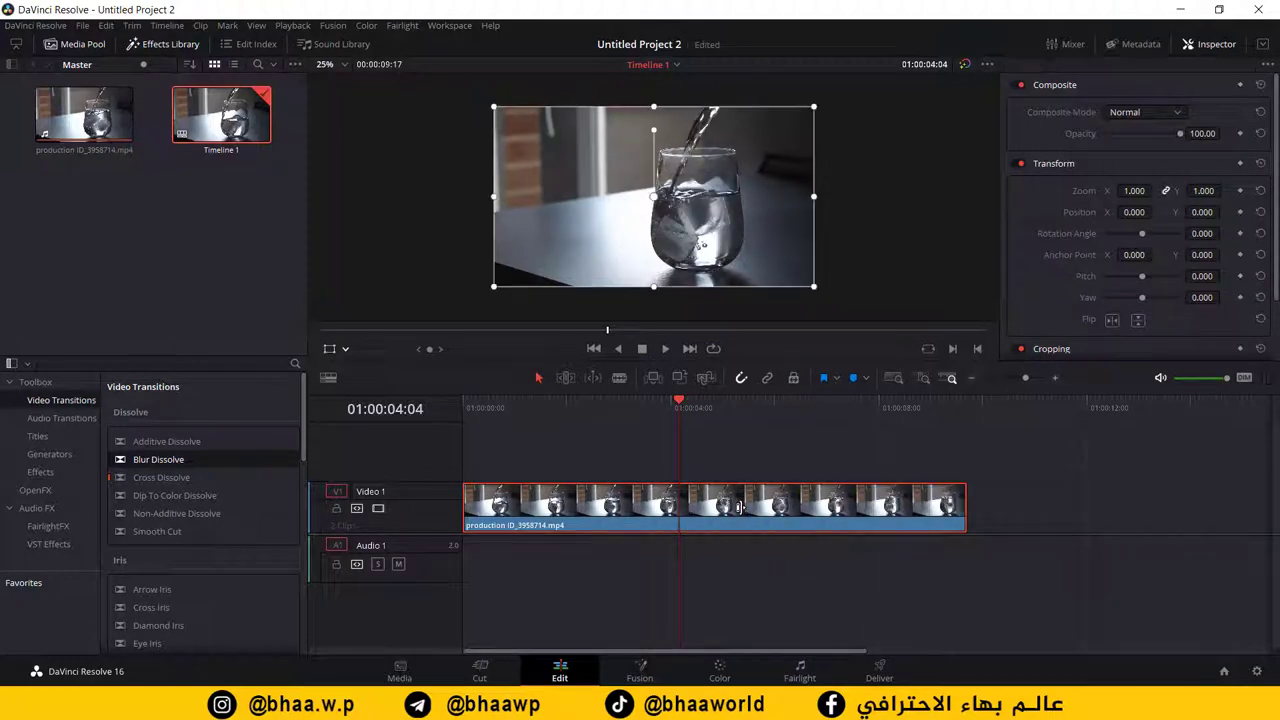
# Step: Scrub back to 01:00:02:09 and turn on Retime Controls for the clip on Video 1
pyautogui.moveTo(688, 401); pyautogui.dragTo(586, 401)
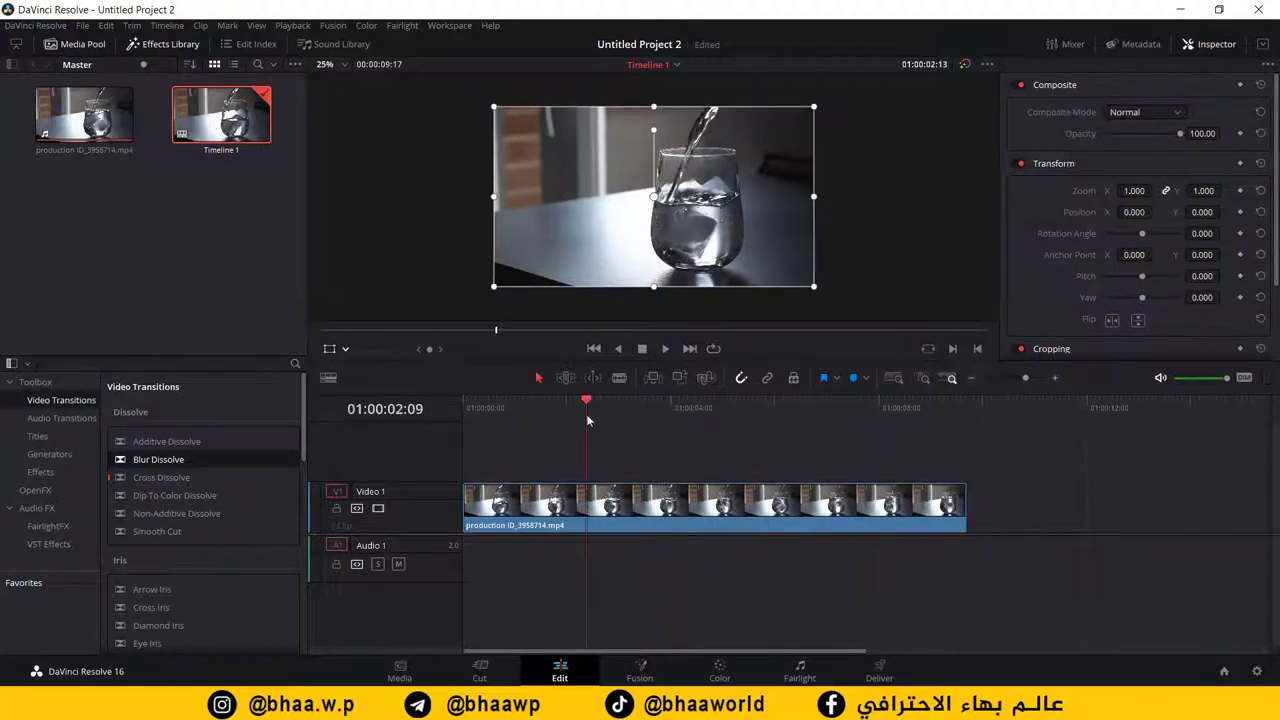
pyautogui.click(634, 505)
pyautogui.rightClick(634, 505)
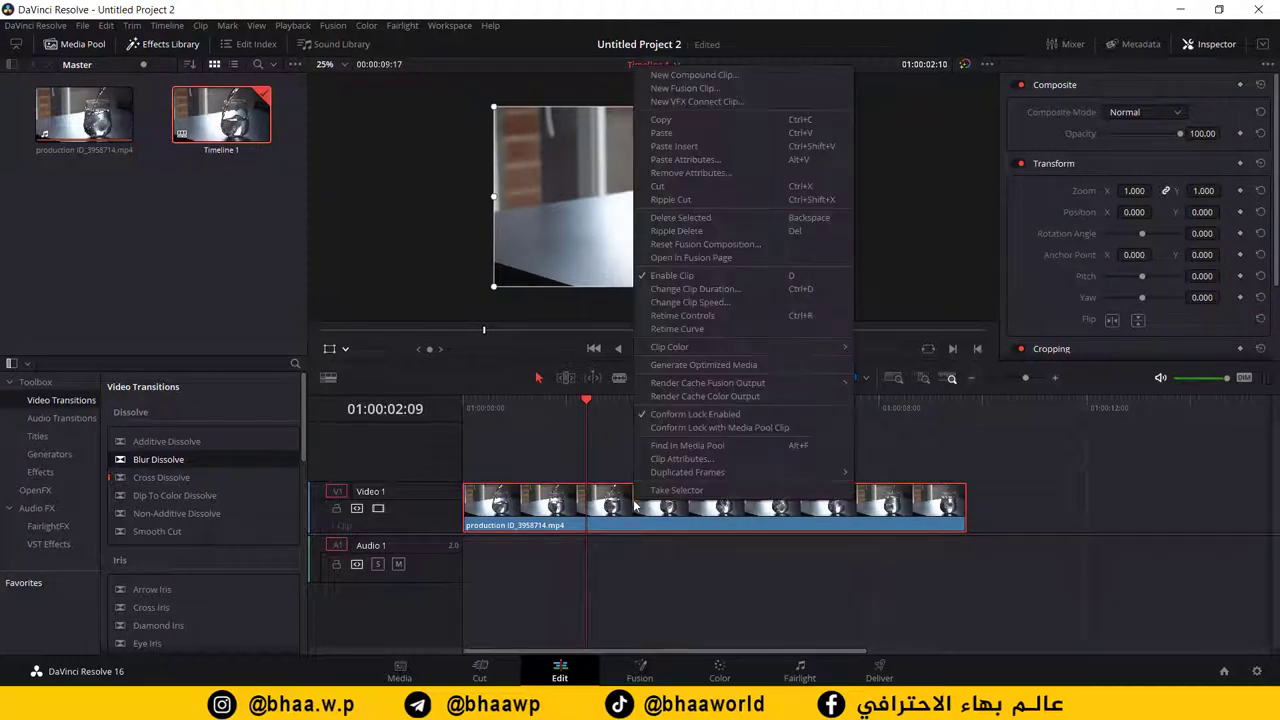
pyautogui.click(701, 316)
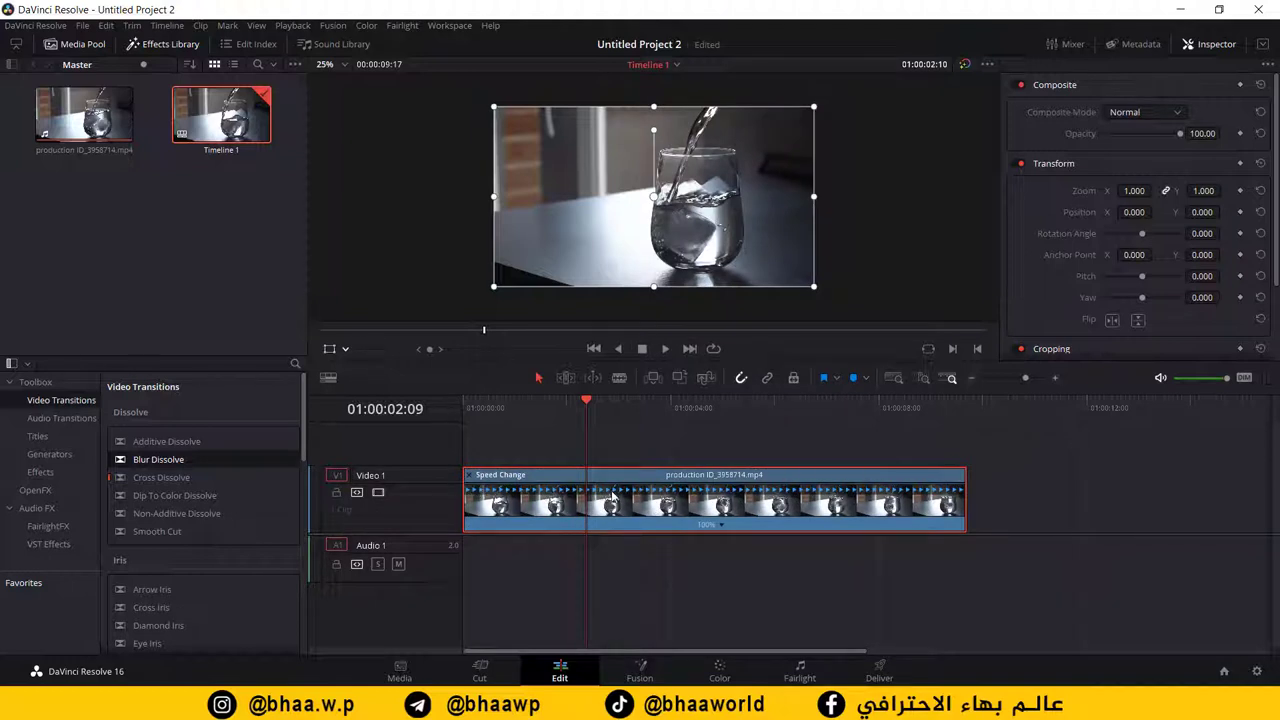
# Step: Add speed points to the clip at 01:00:03:01 and 01:00:05:01
pyautogui.moveTo(601, 405); pyautogui.dragTo(621, 405)
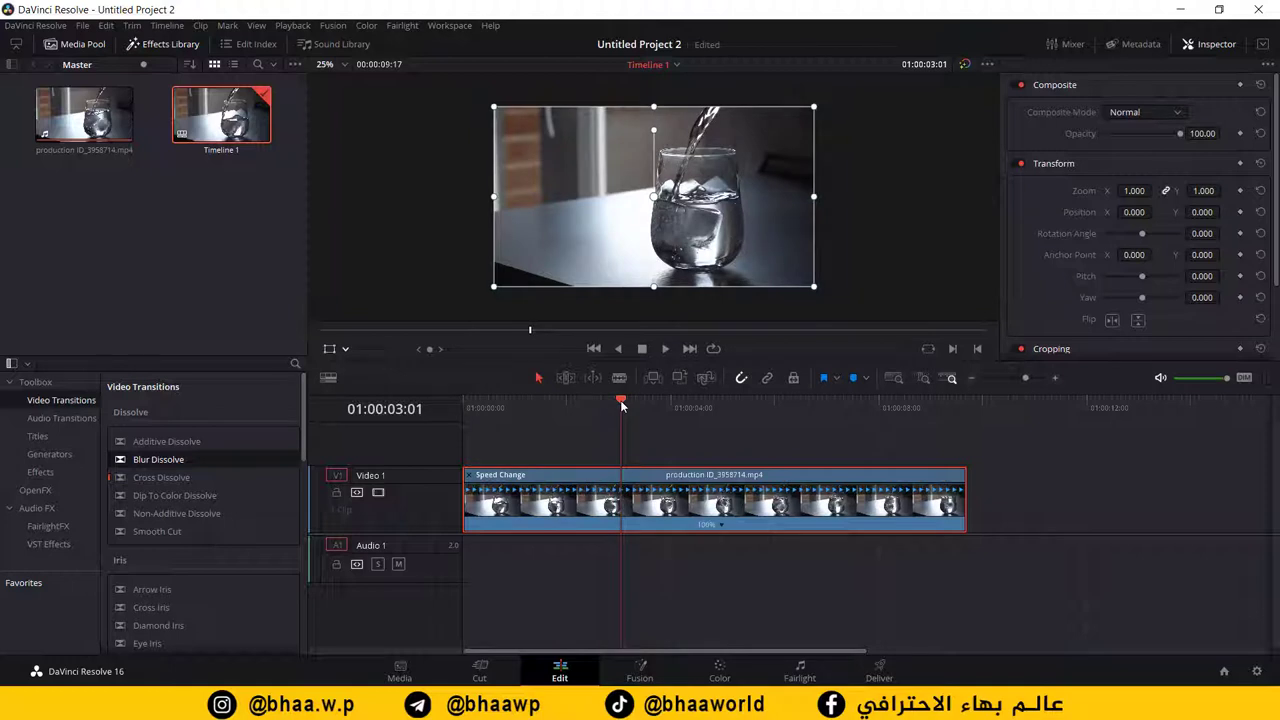
pyautogui.click(721, 524)
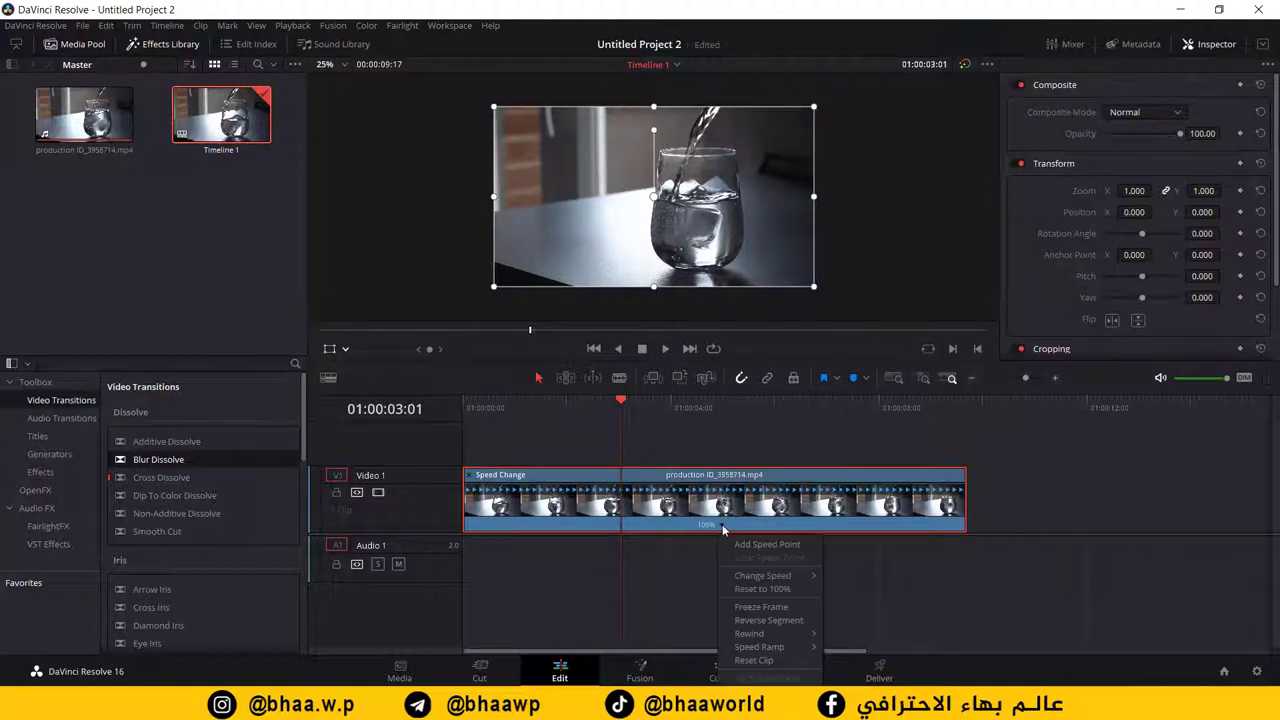
pyautogui.click(767, 545)
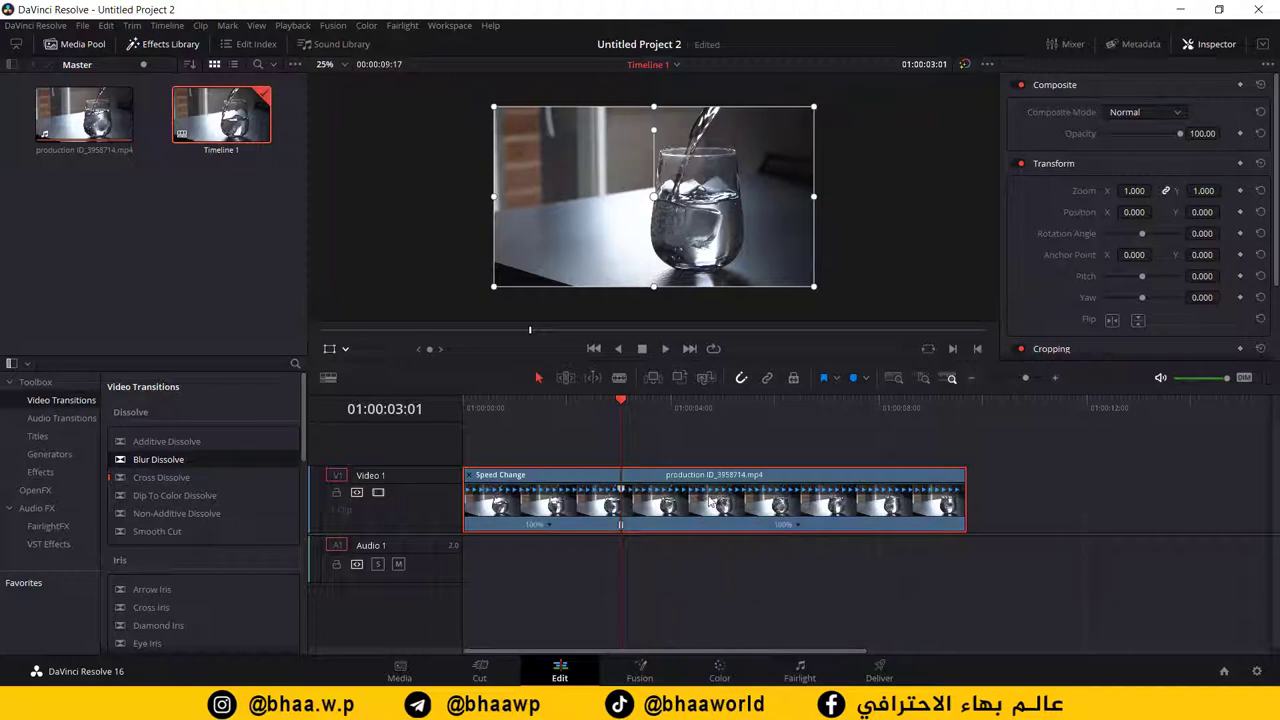
pyautogui.moveTo(624, 404); pyautogui.dragTo(726, 408)
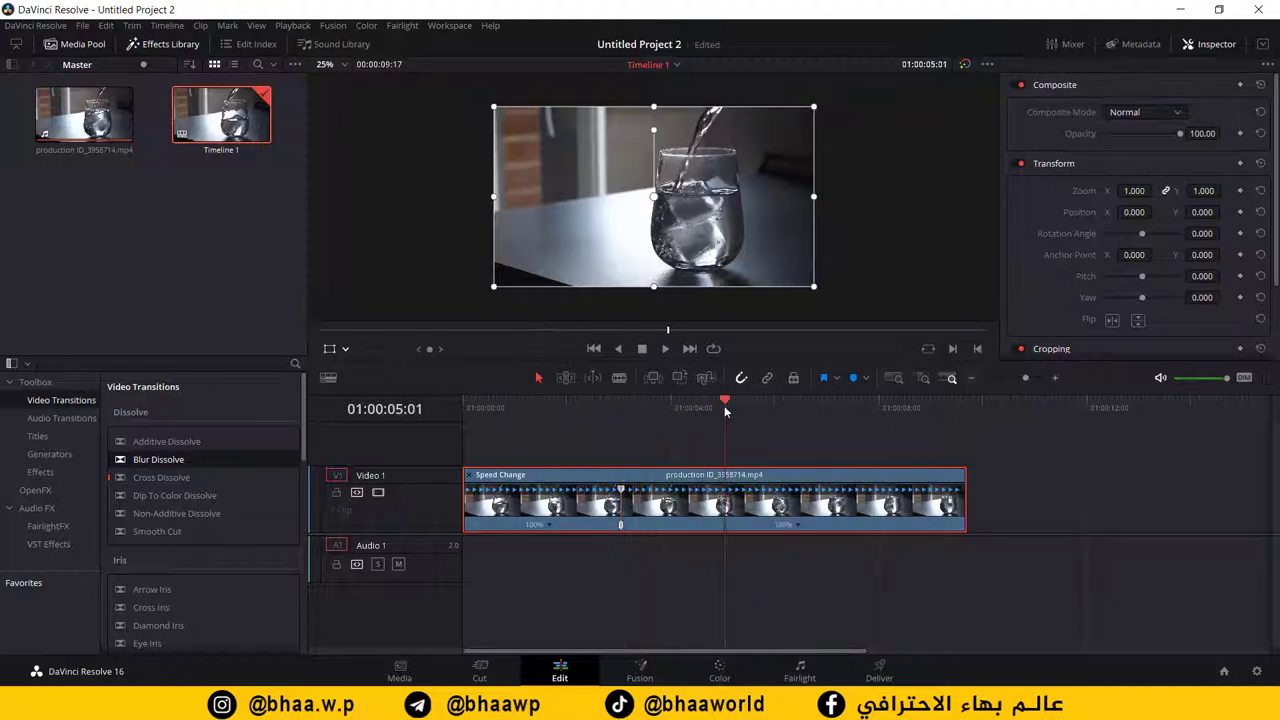
pyautogui.click(798, 525)
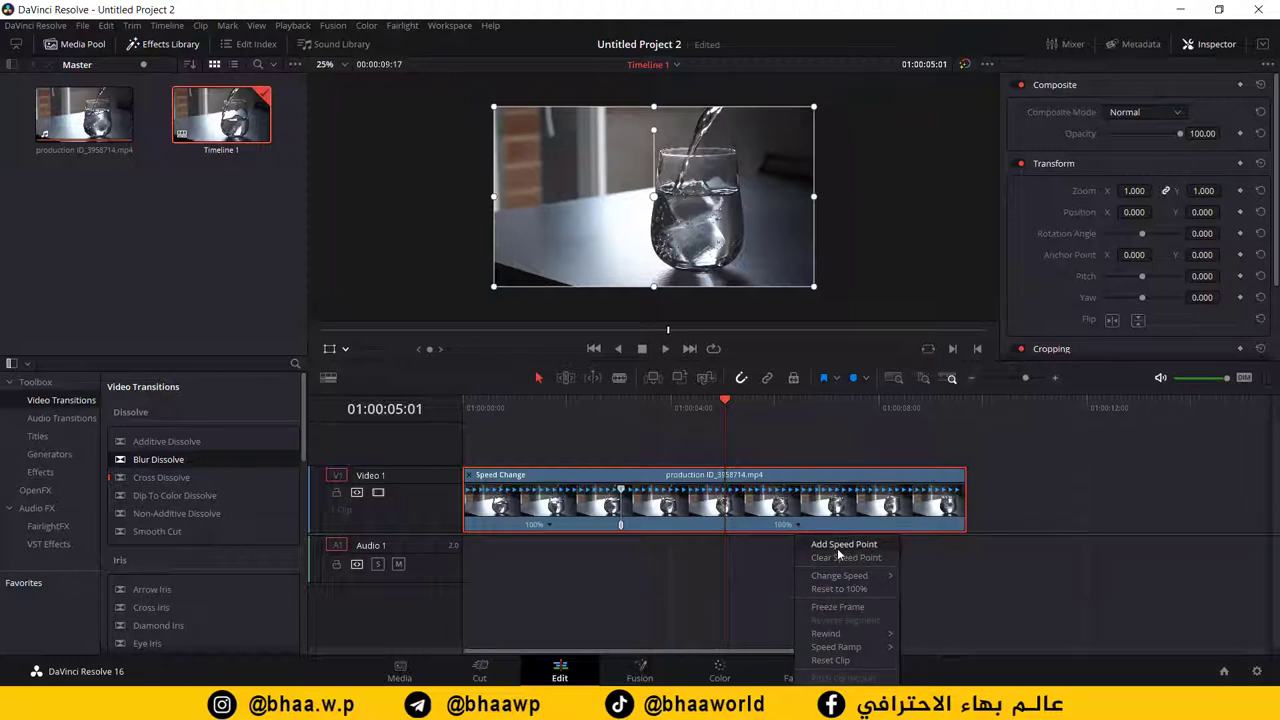
pyautogui.click(837, 547)
# Step: Speed up the middle section by moving the second speed point close to the first, and play back the transition
pyautogui.moveTo(724, 401); pyautogui.dragTo(580, 401)
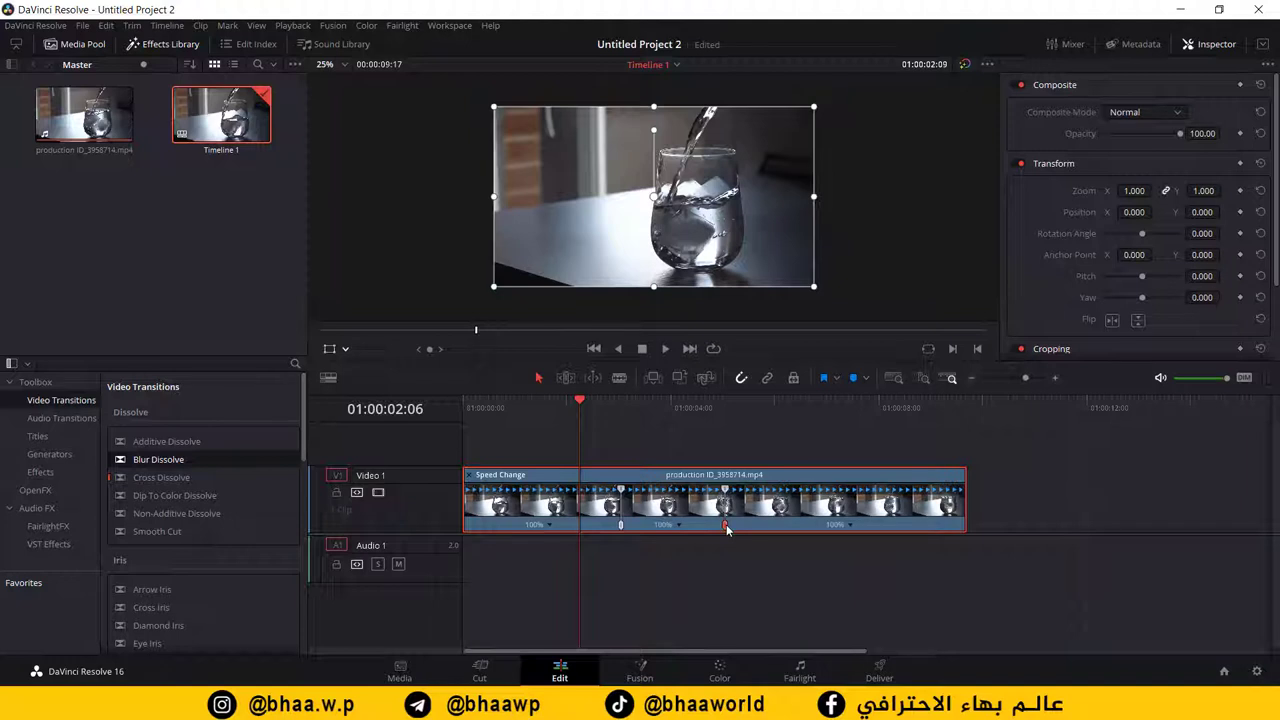
pyautogui.moveTo(727, 530); pyautogui.dragTo(638, 491)
pyautogui.press('space')
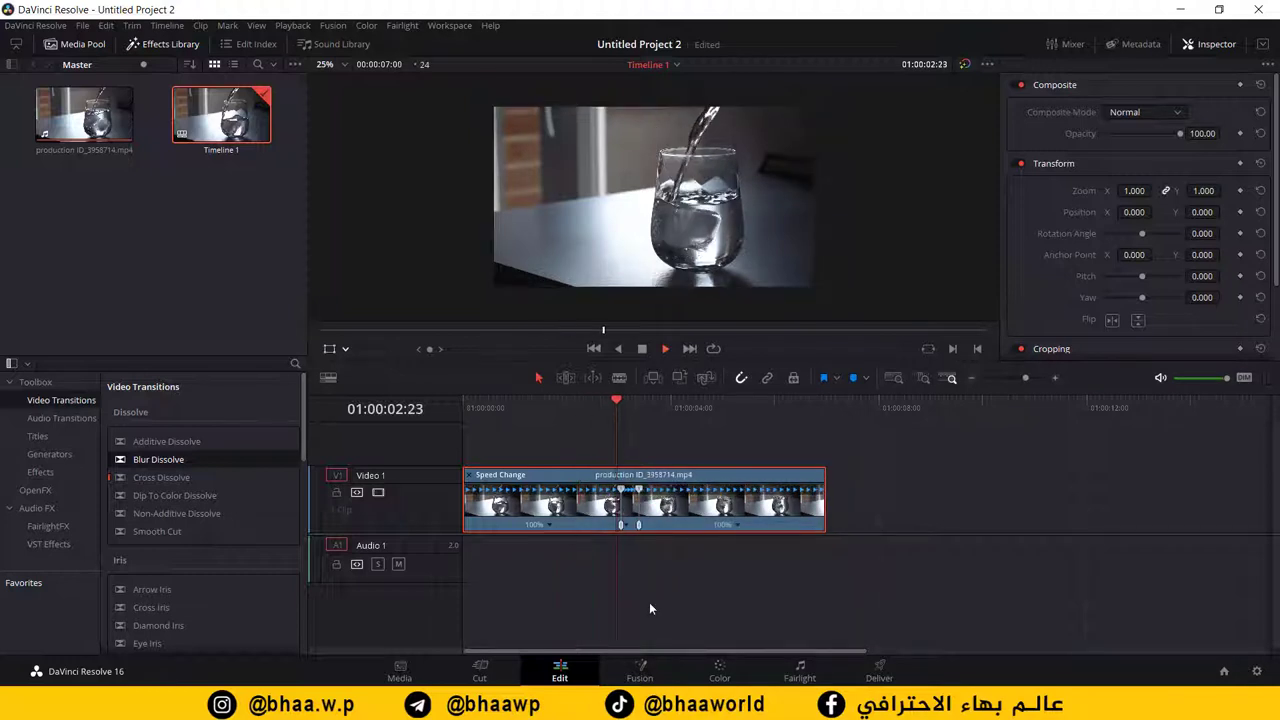
pyautogui.press('space')
pyautogui.moveTo(599, 406); pyautogui.dragTo(548, 417)
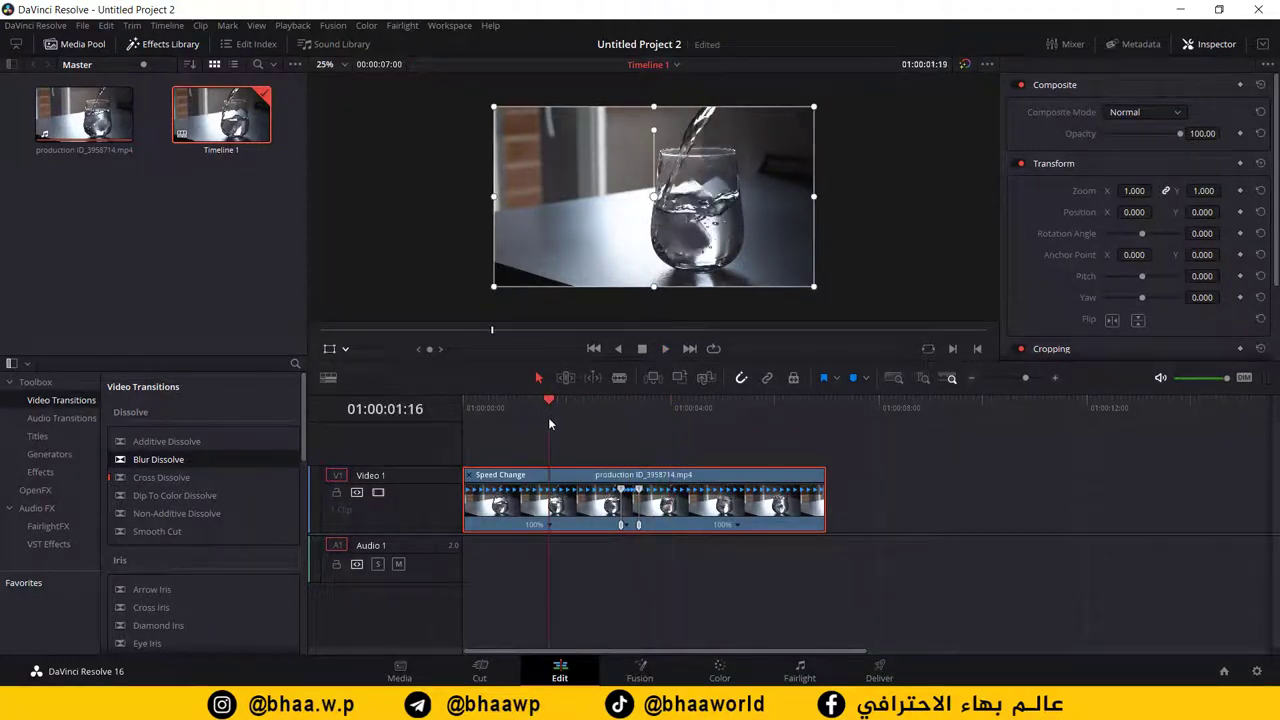
pyautogui.press('space')
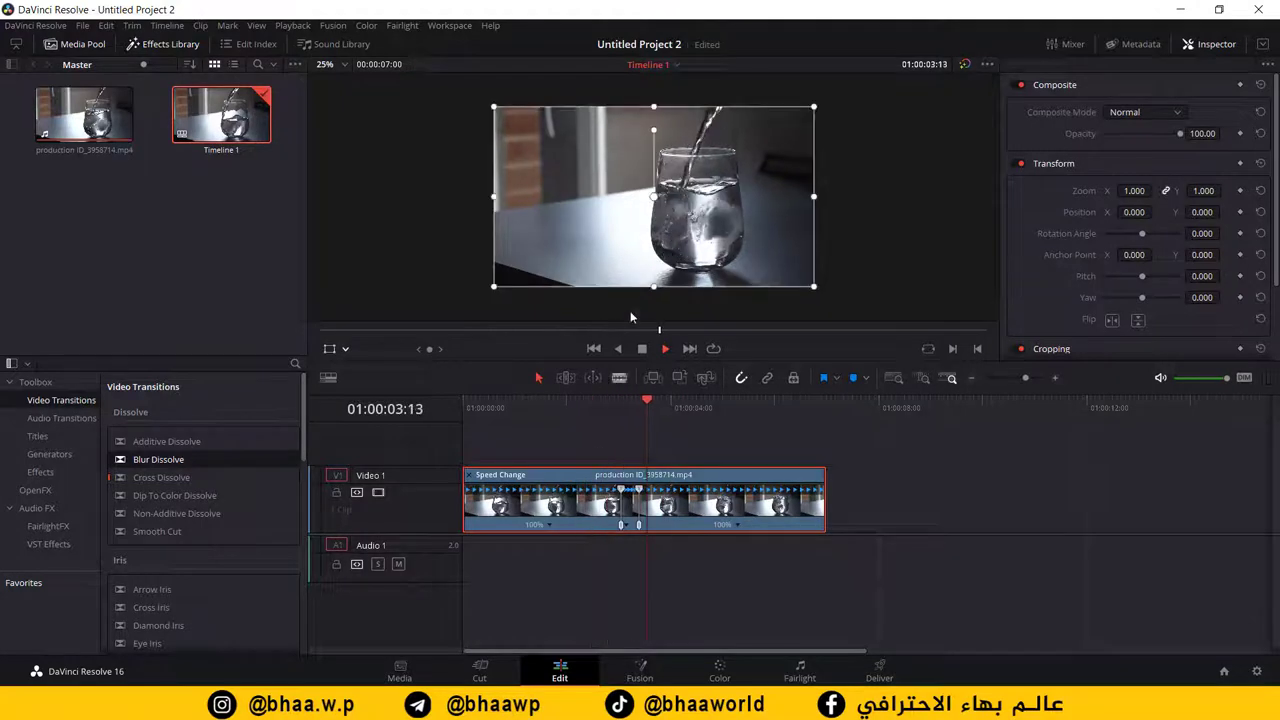
pyautogui.click(618, 406)
pyautogui.press('space')
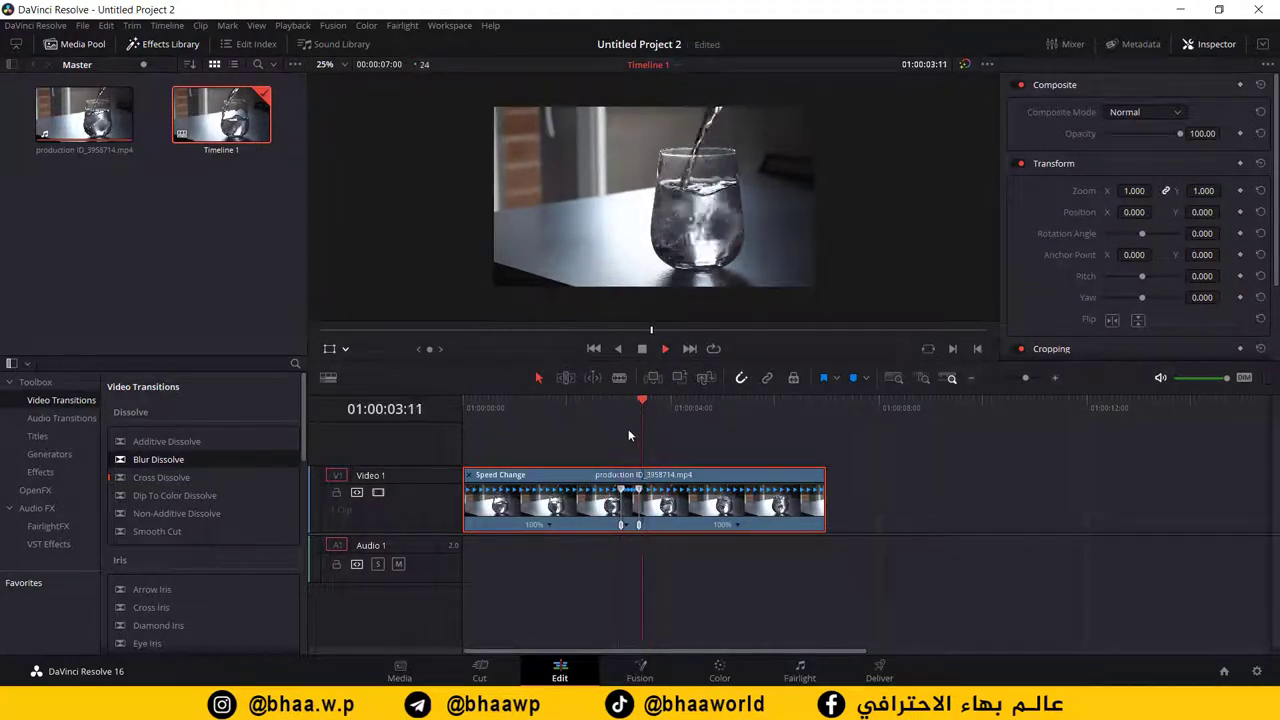
pyautogui.press('space')
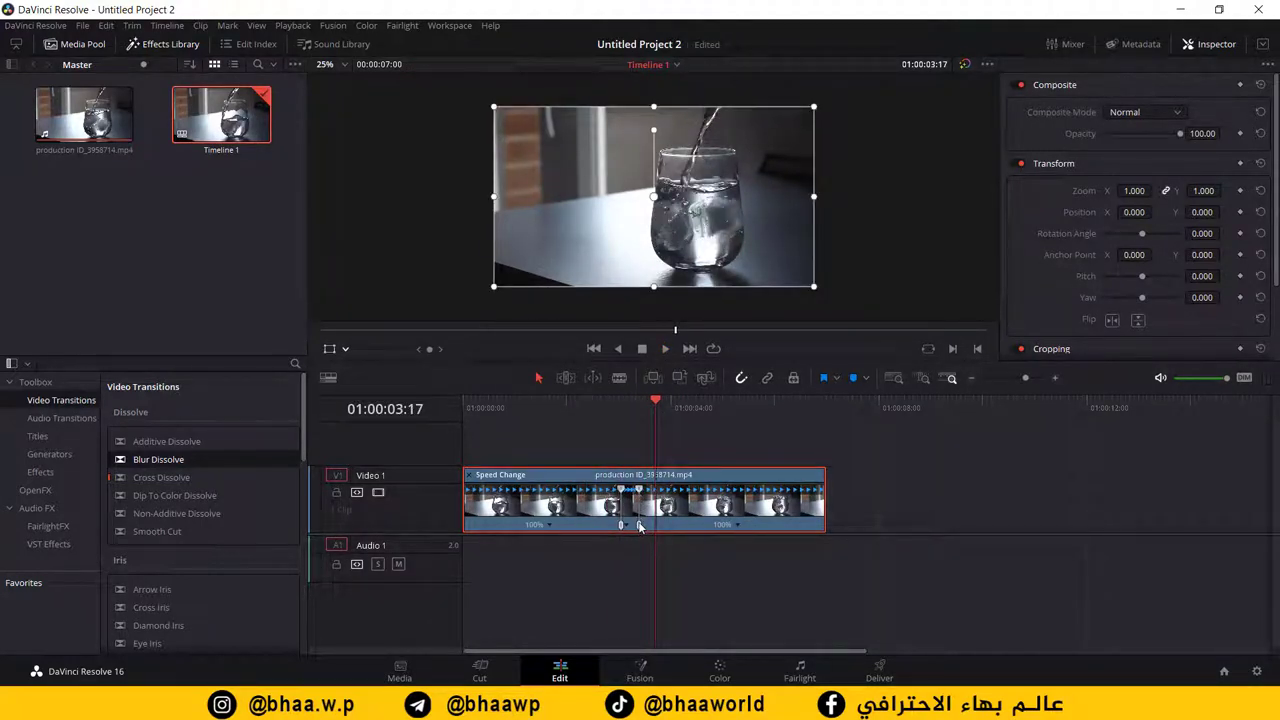
# Step: Move the second speed point slightly further along the clip and play the clip back from near its start
pyautogui.moveTo(640, 527)
pyautogui.mouseDown()
pyautogui.moveTo(718, 523)
pyautogui.moveTo(660, 529)
pyautogui.mouseUp()
pyautogui.moveTo(656, 406); pyautogui.dragTo(492, 443)
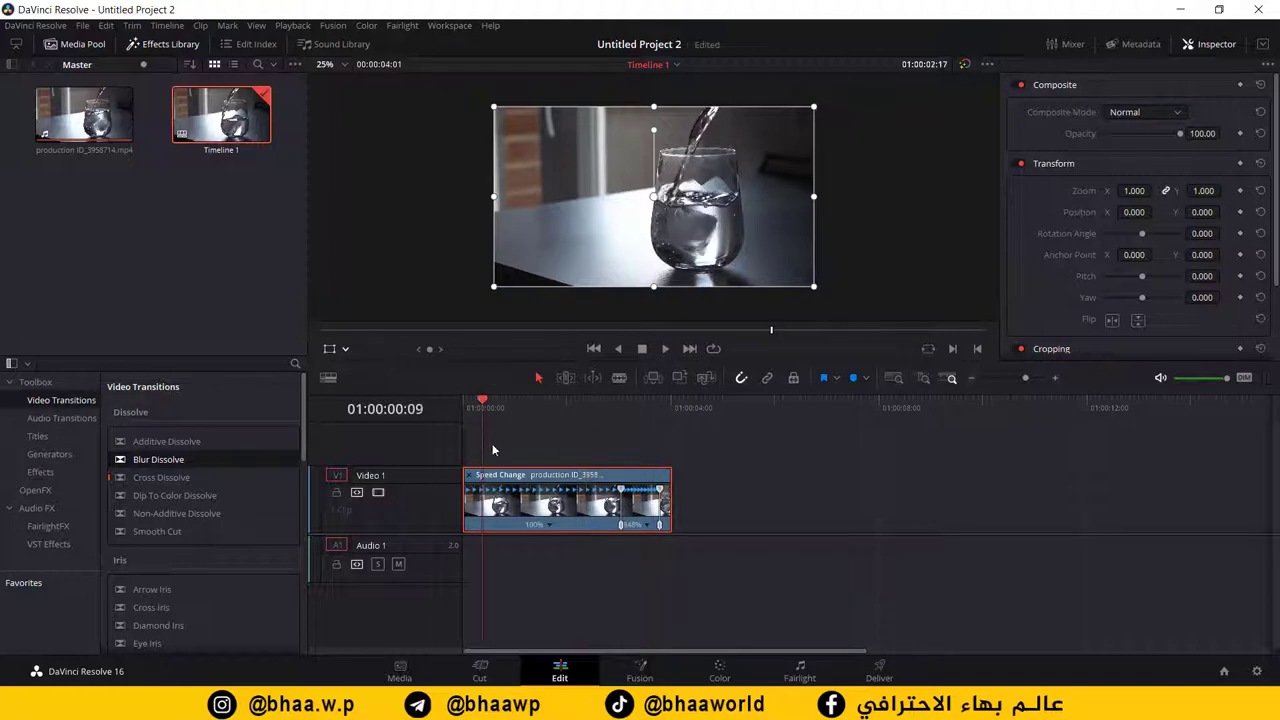
pyautogui.press('space')
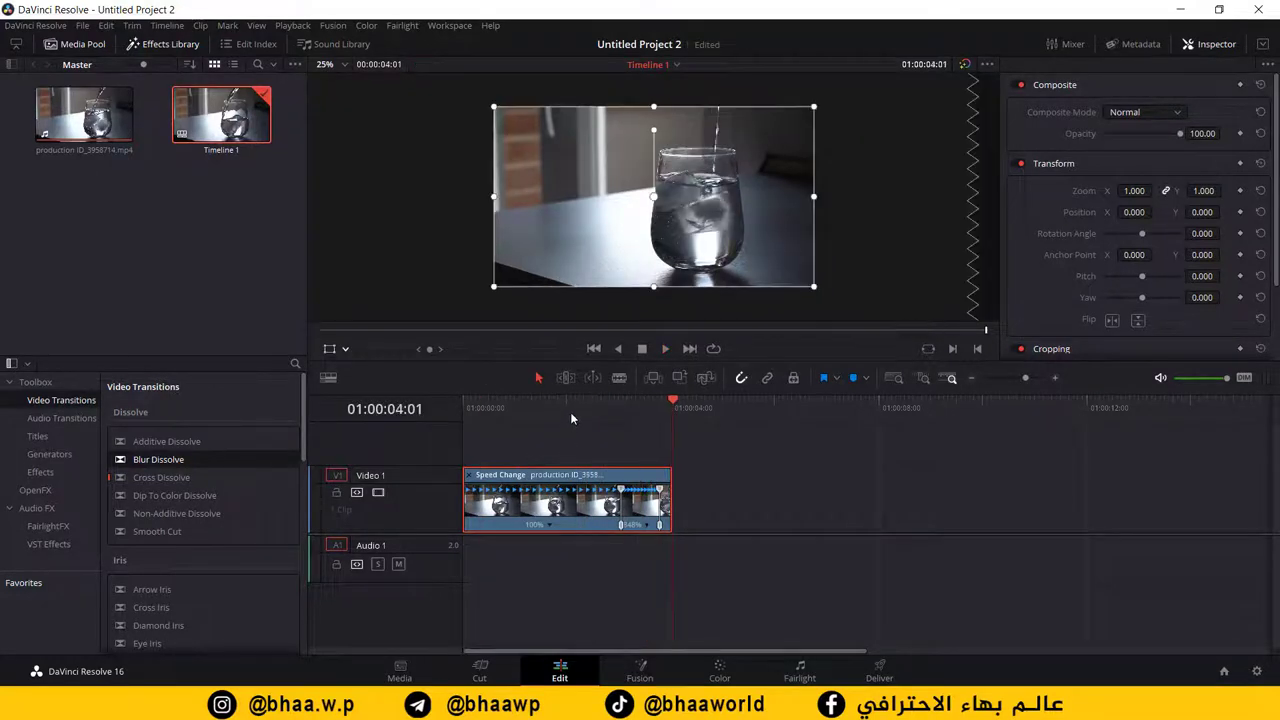
pyautogui.click(521, 418)
pyautogui.press('space')
# Step: Stretch the middle section to 51% speed by moving the second speed point further along the timeline, and play back the slow motion
pyautogui.moveTo(661, 529); pyautogui.dragTo(1030, 497)
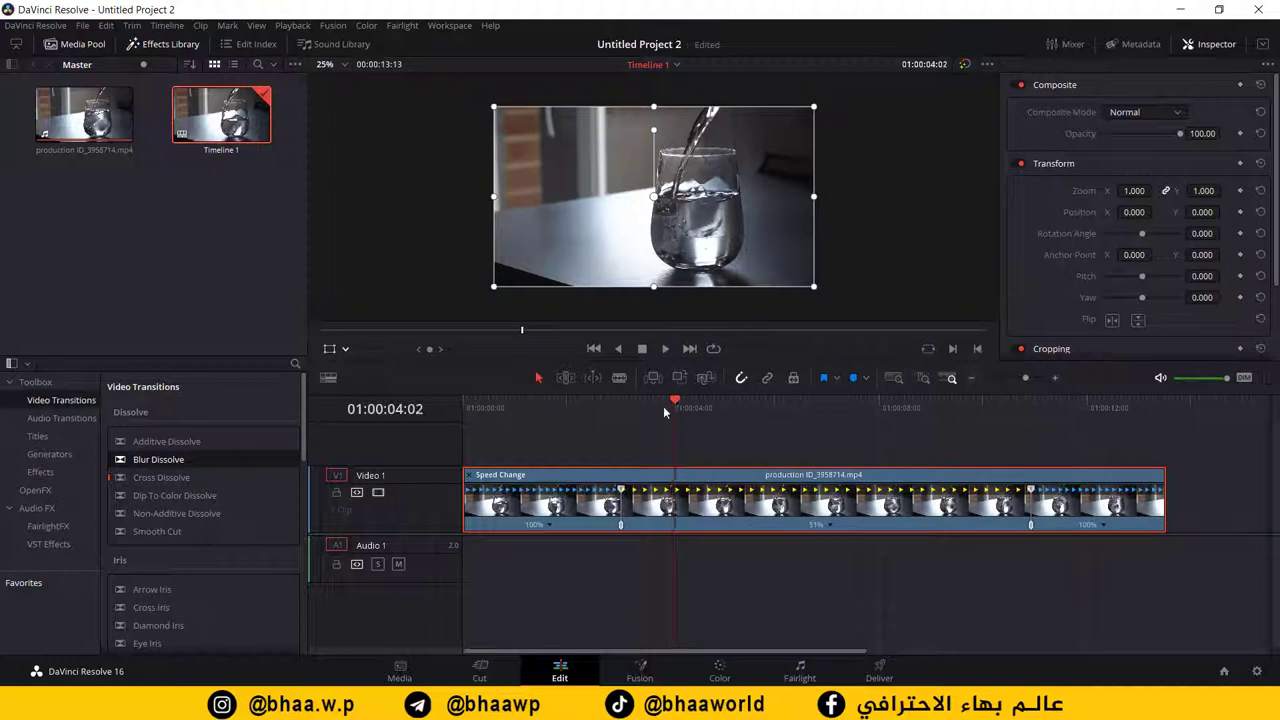
pyautogui.moveTo(665, 404); pyautogui.dragTo(546, 435)
pyautogui.press('space')
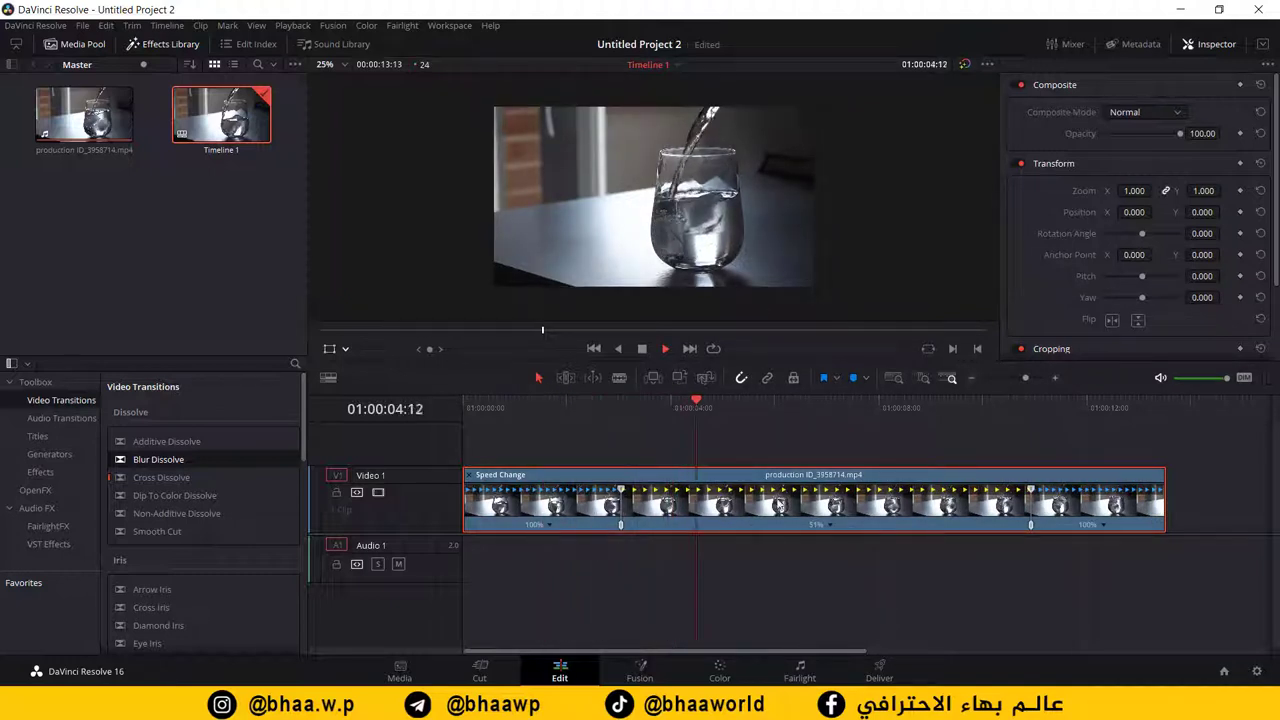
pyautogui.press('space')
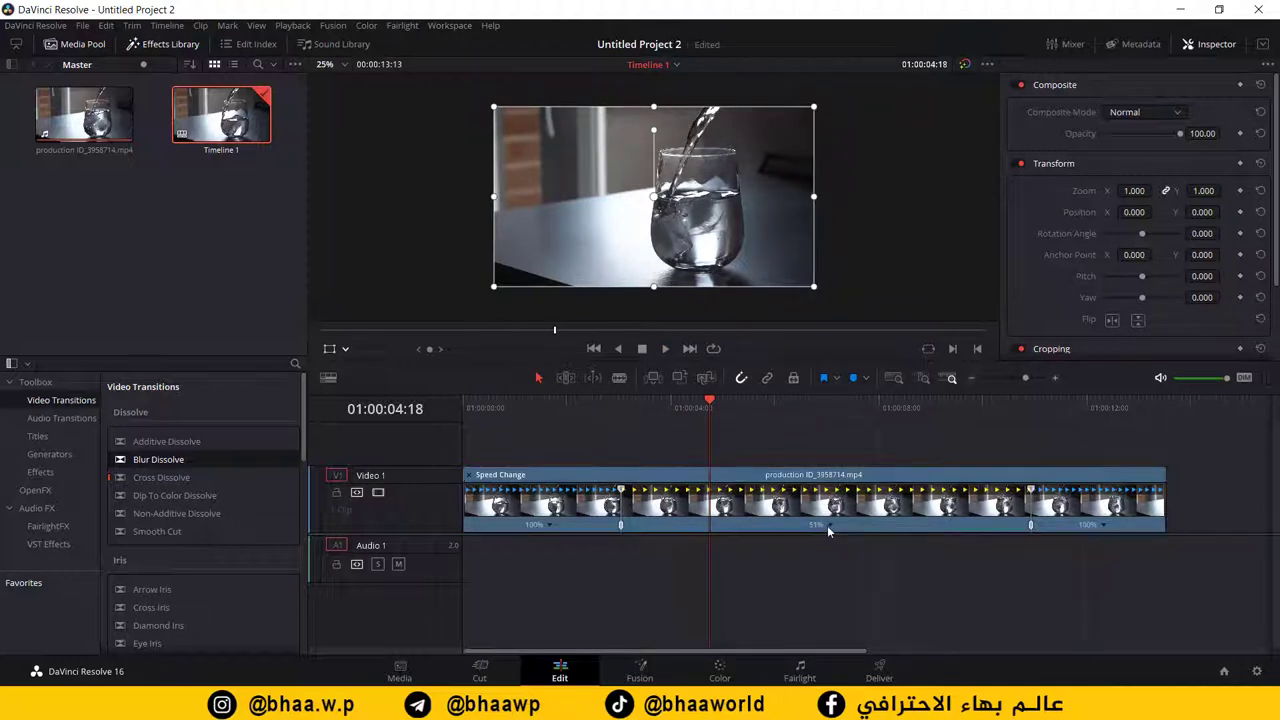
# Step: Set the speed of the clip's middle section to 25%
pyautogui.click(831, 526)
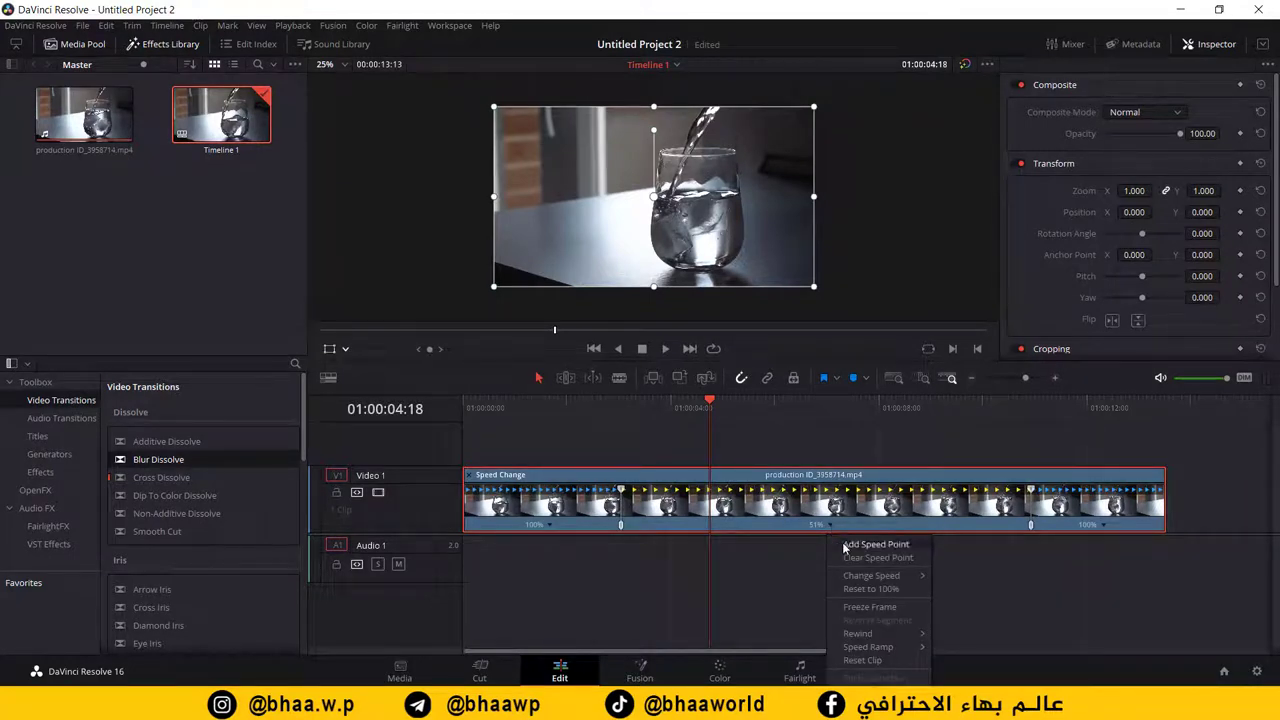
pyautogui.moveTo(875, 578)
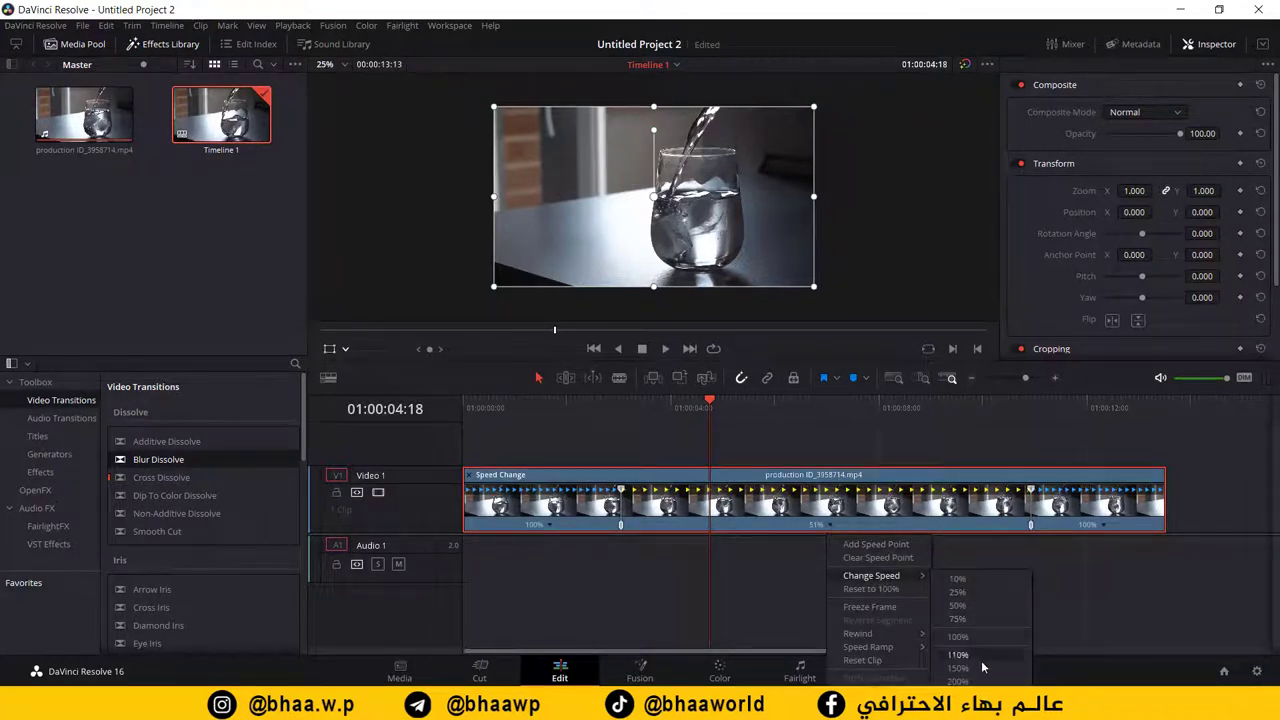
pyautogui.click(979, 595)
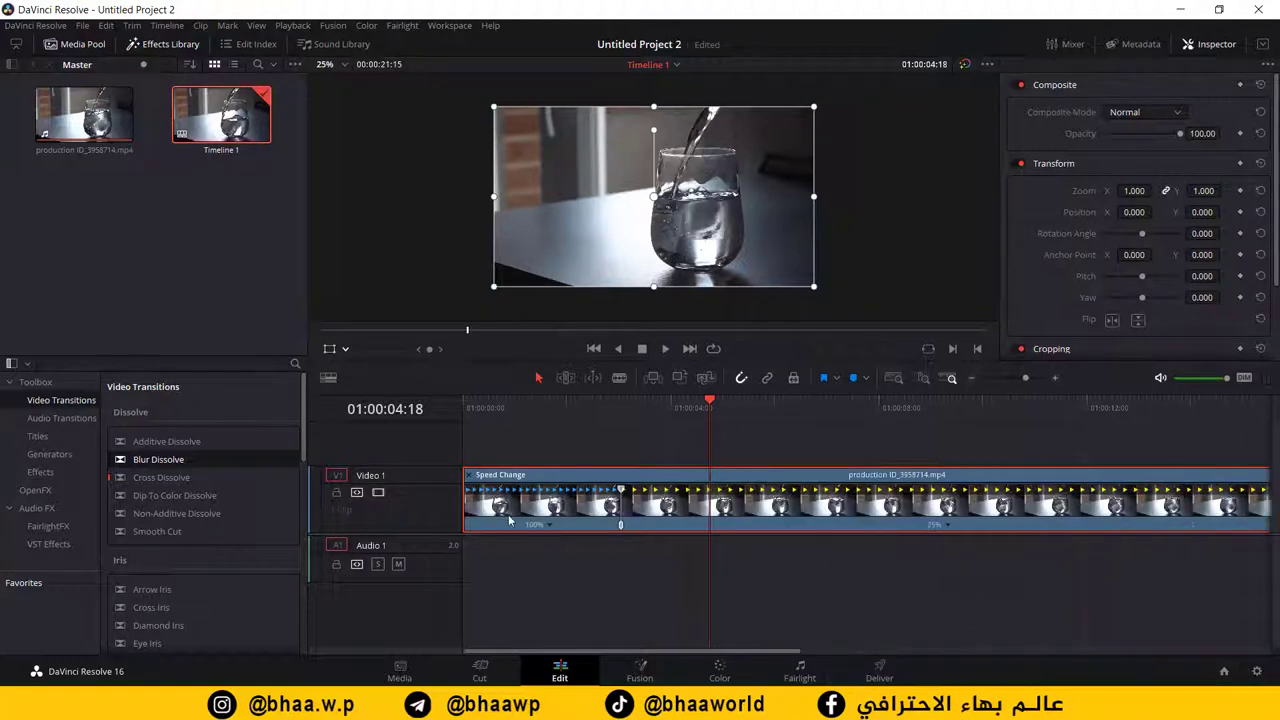
# Step: Set the speed of the clip's first section to 75%, and play the clip back from the start through its end
pyautogui.click(551, 528)
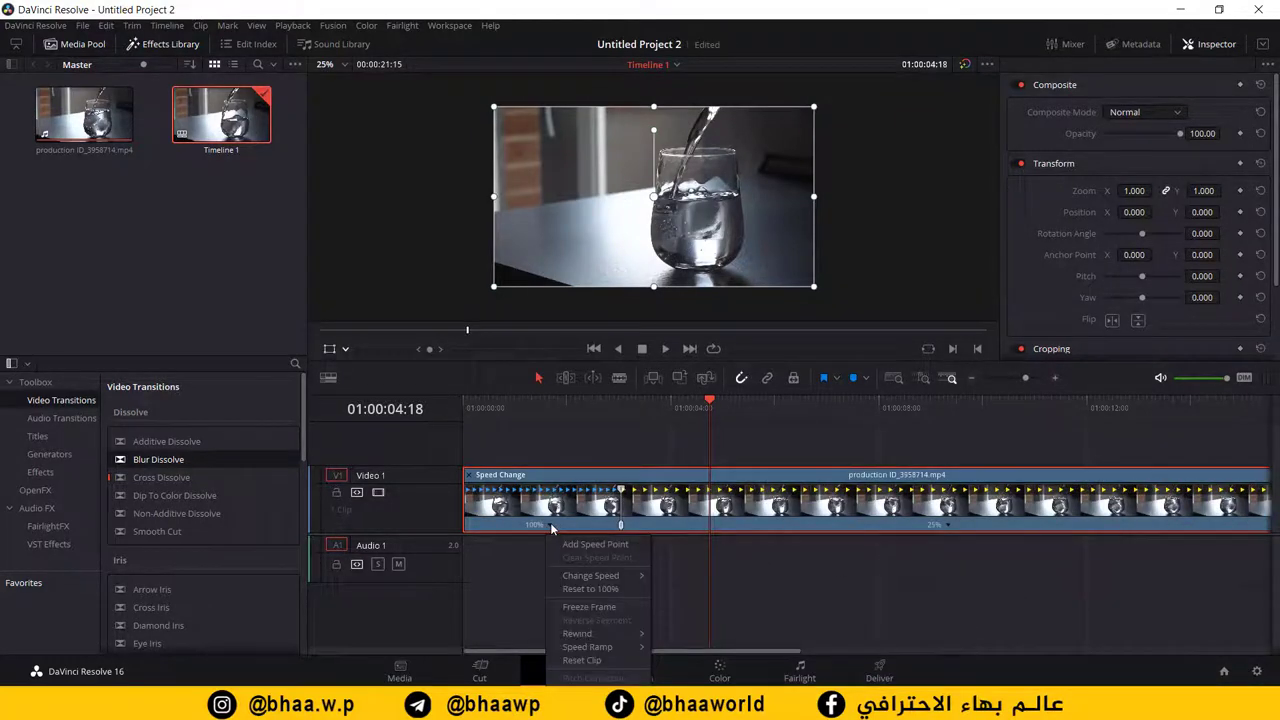
pyautogui.moveTo(600, 576)
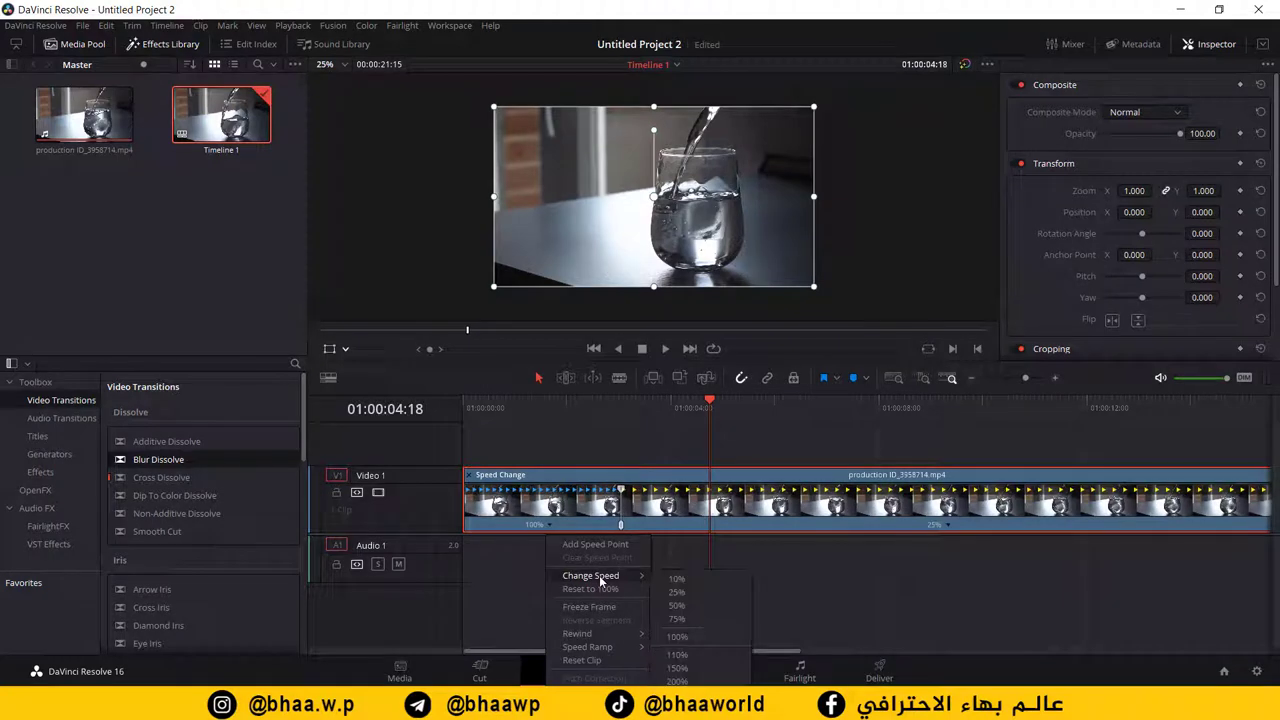
pyautogui.click(691, 616)
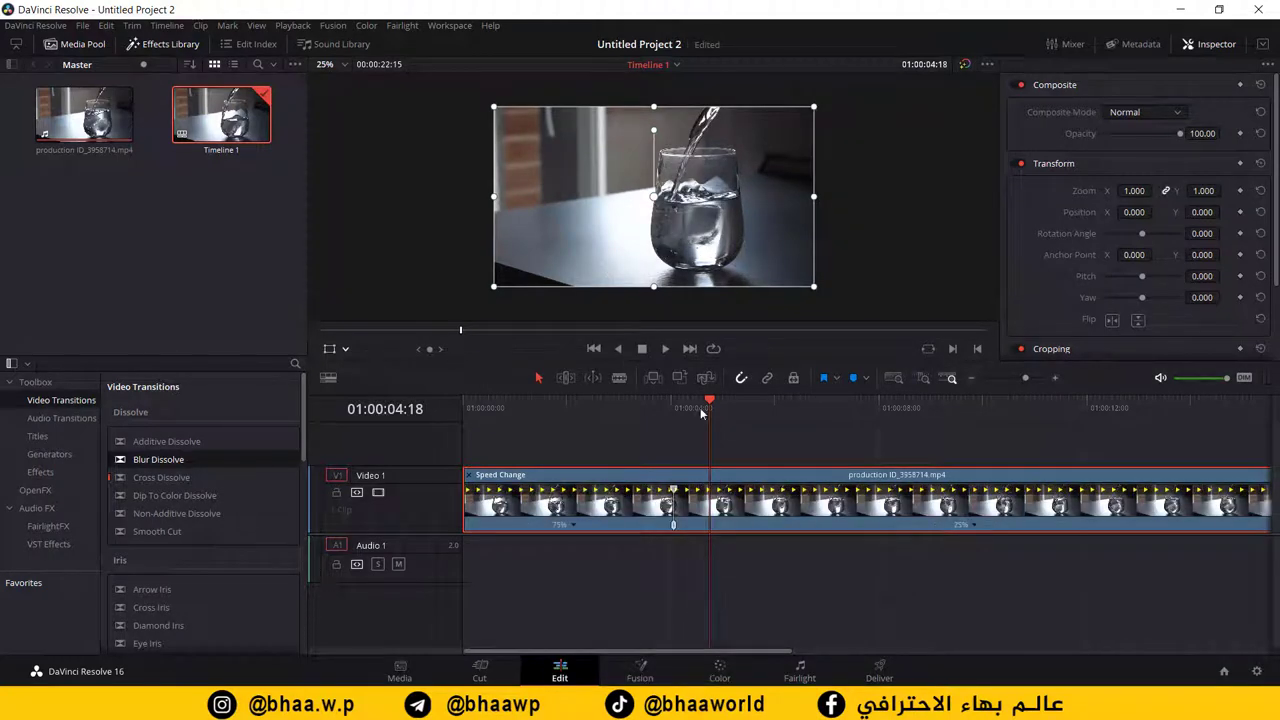
pyautogui.click(466, 408)
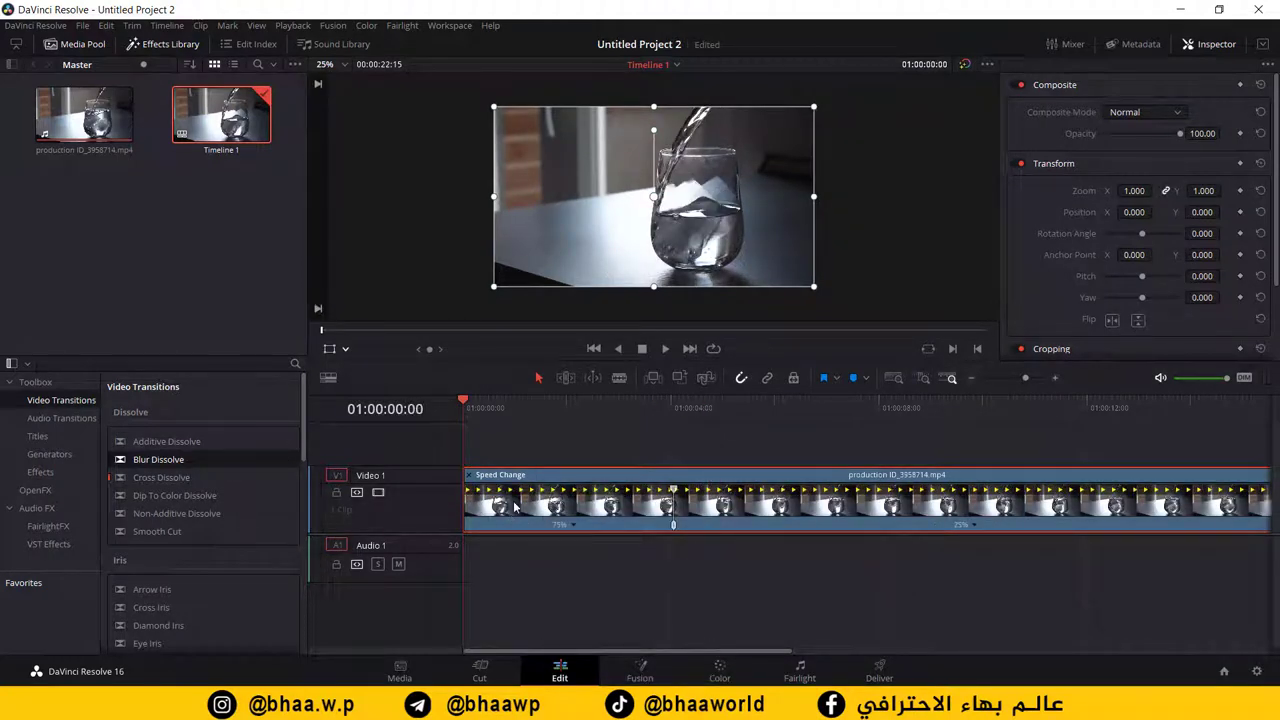
pyautogui.press('space')
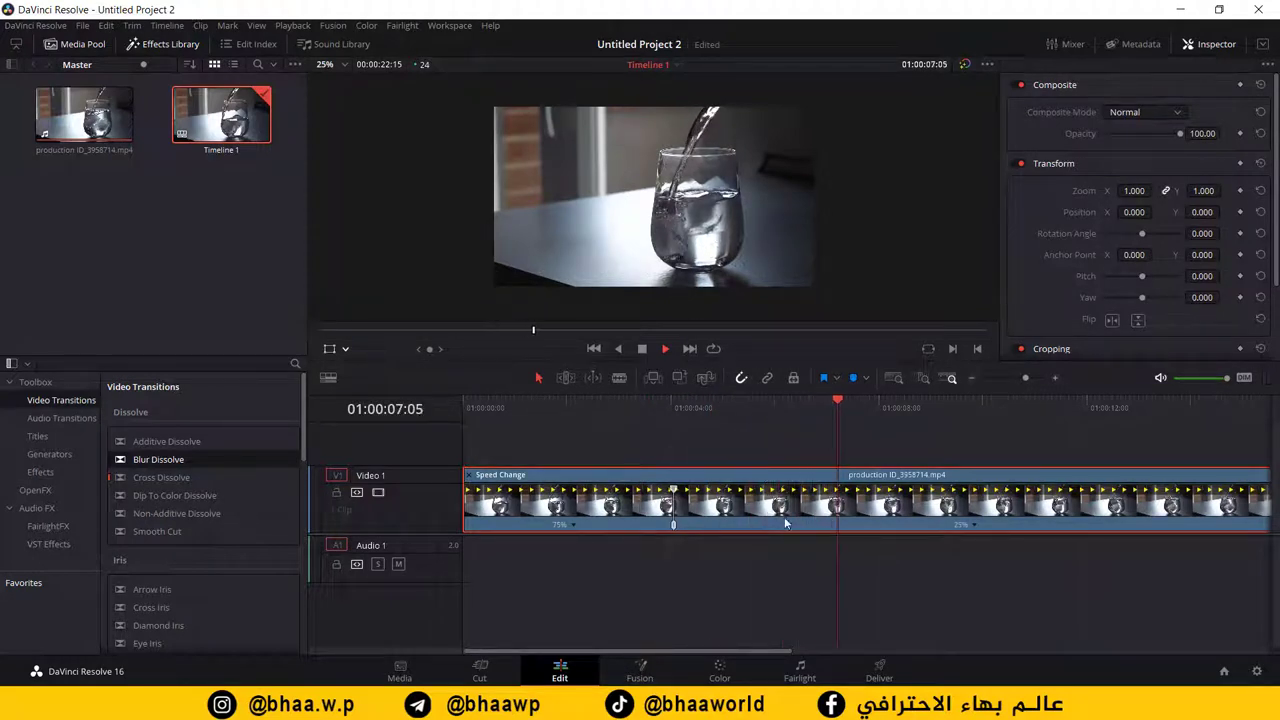
pyautogui.moveTo(687, 650); pyautogui.dragTo(903, 650)
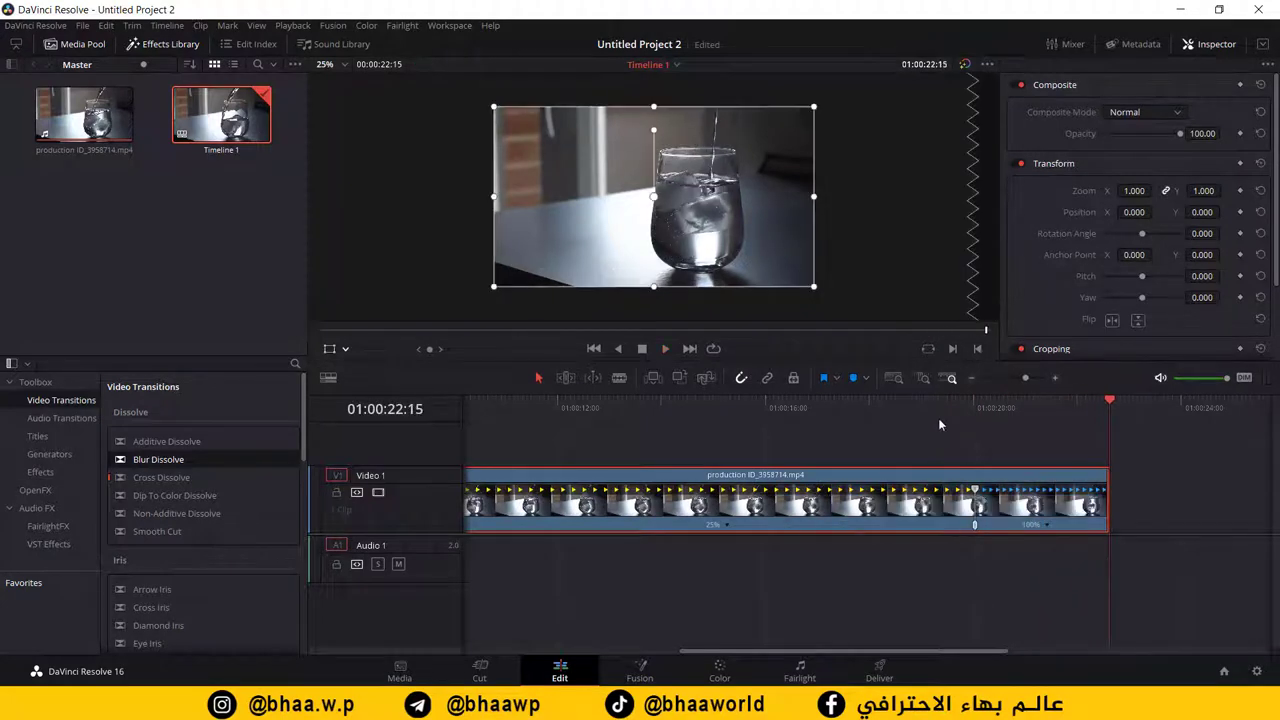
pyautogui.moveTo(938, 418); pyautogui.dragTo(1143, 449)
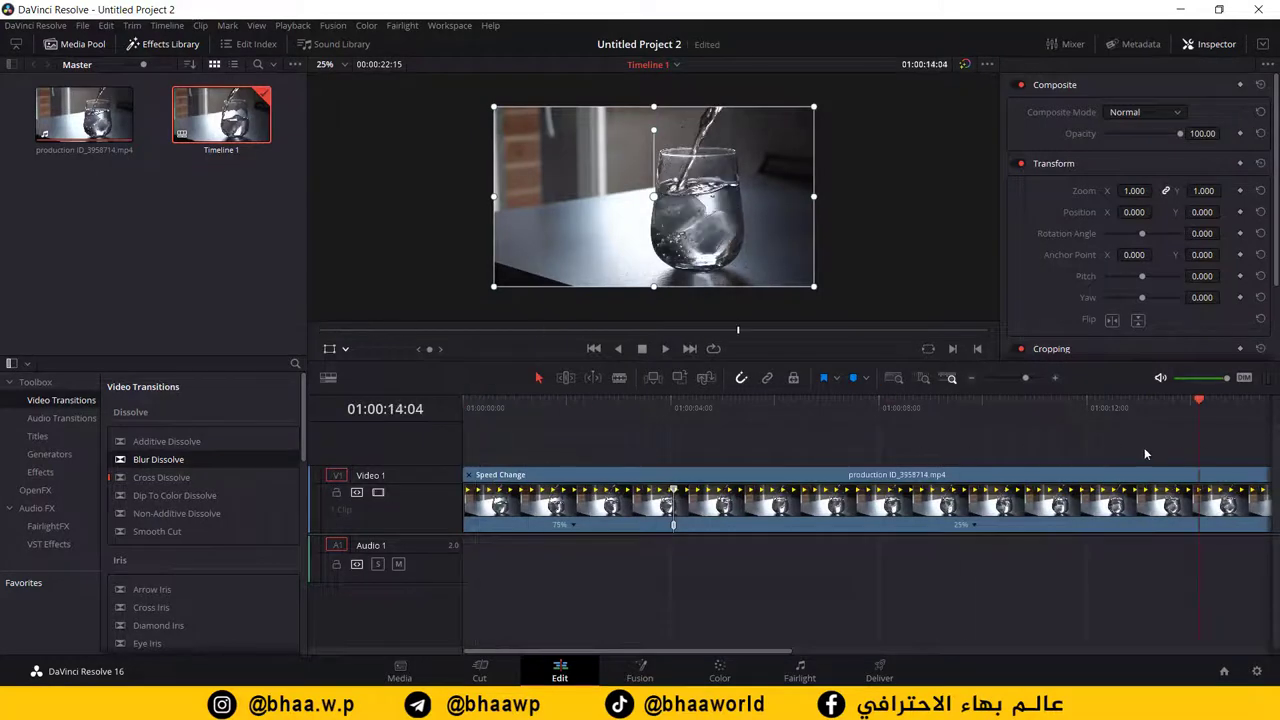
# Step: Delete the water clip from the timeline and remove both the source clip and Timeline 1 from the media pool
pyautogui.press('Delete')
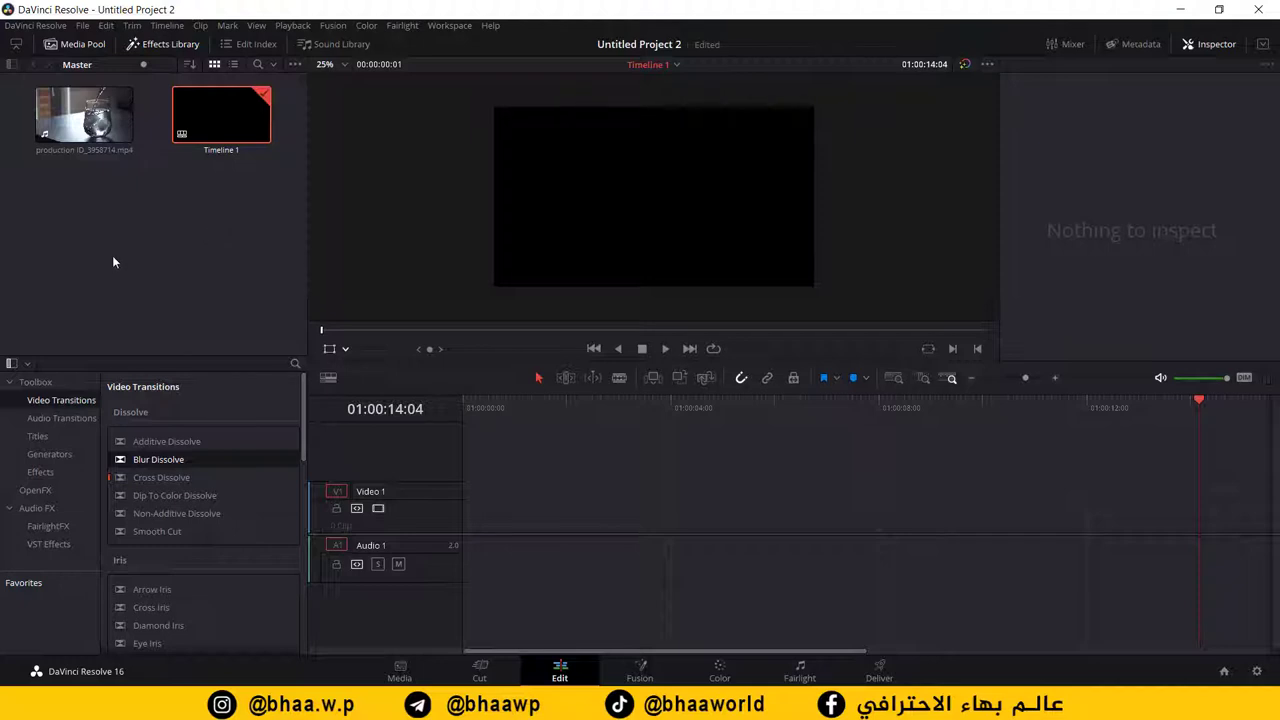
pyautogui.click(88, 118)
pyautogui.moveTo(118, 280); pyautogui.dragTo(272, 102)
pyautogui.press('Delete')
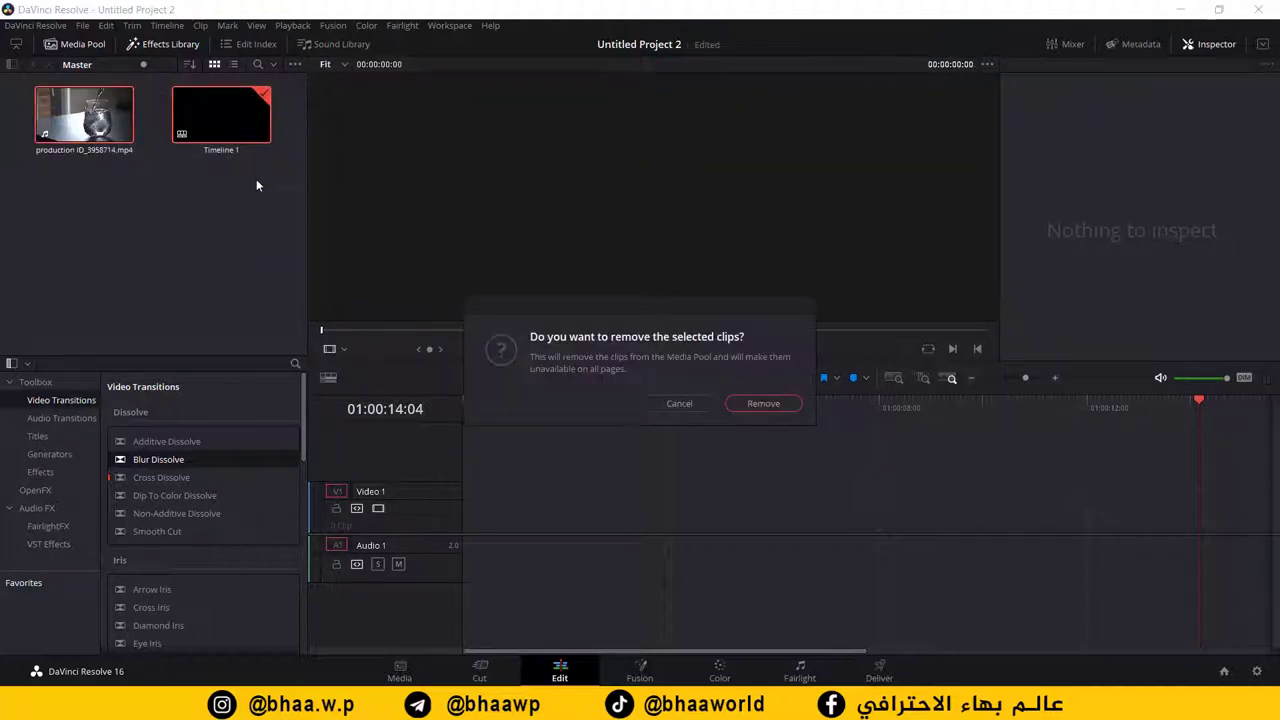
pyautogui.click(763, 404)
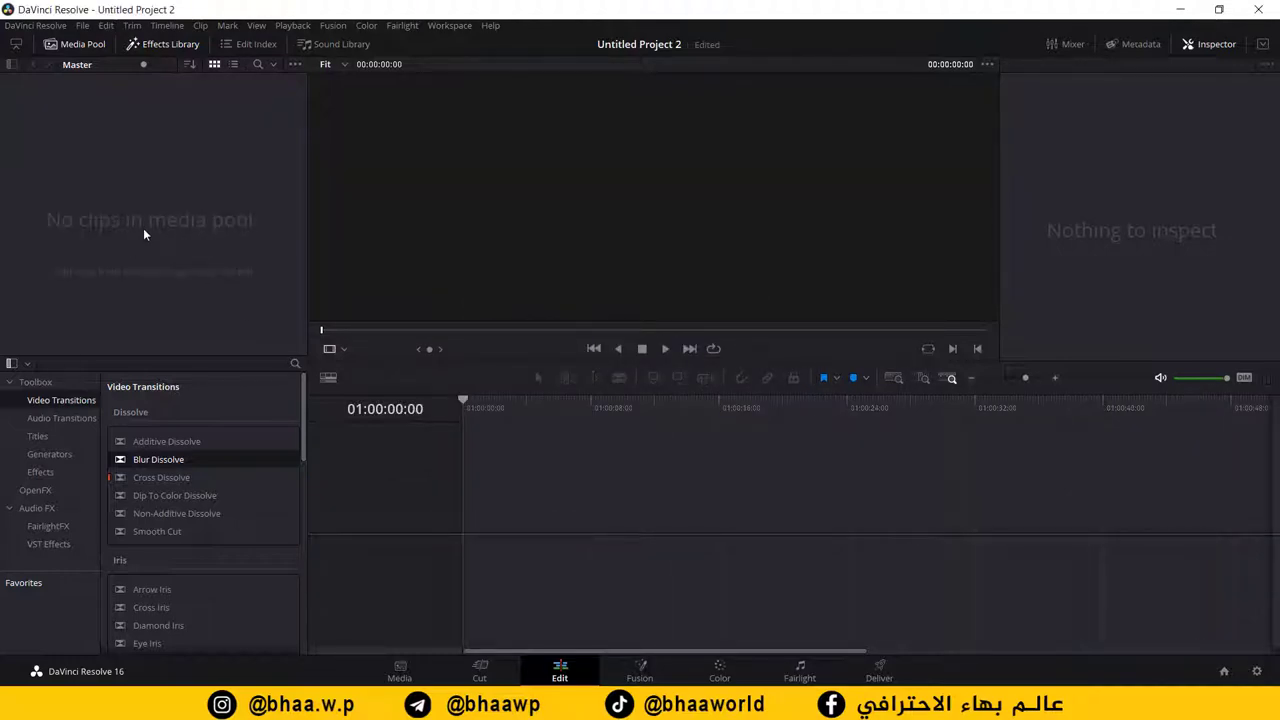
# Step: Import all the videos and the music file from the الحركة البطيئة folder, keeping the project's frame rate
pyautogui.hotkey('ctrl', 'i')
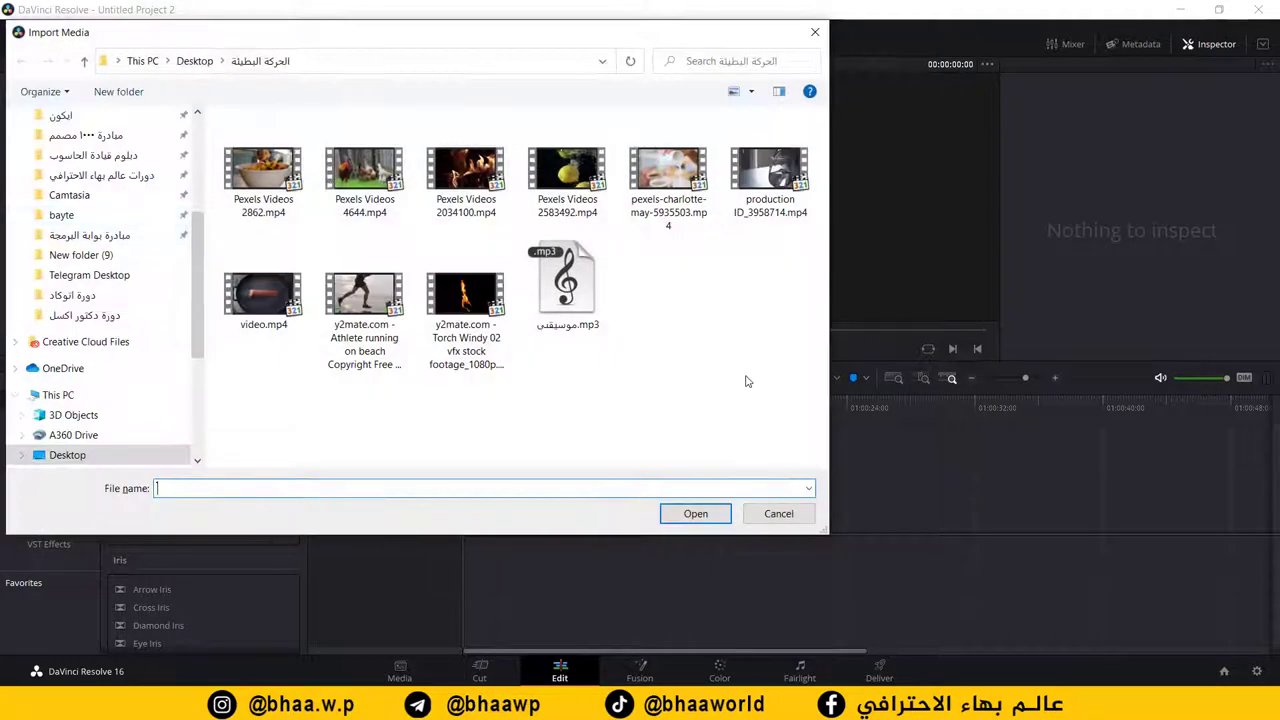
pyautogui.moveTo(240, 418); pyautogui.dragTo(785, 138)
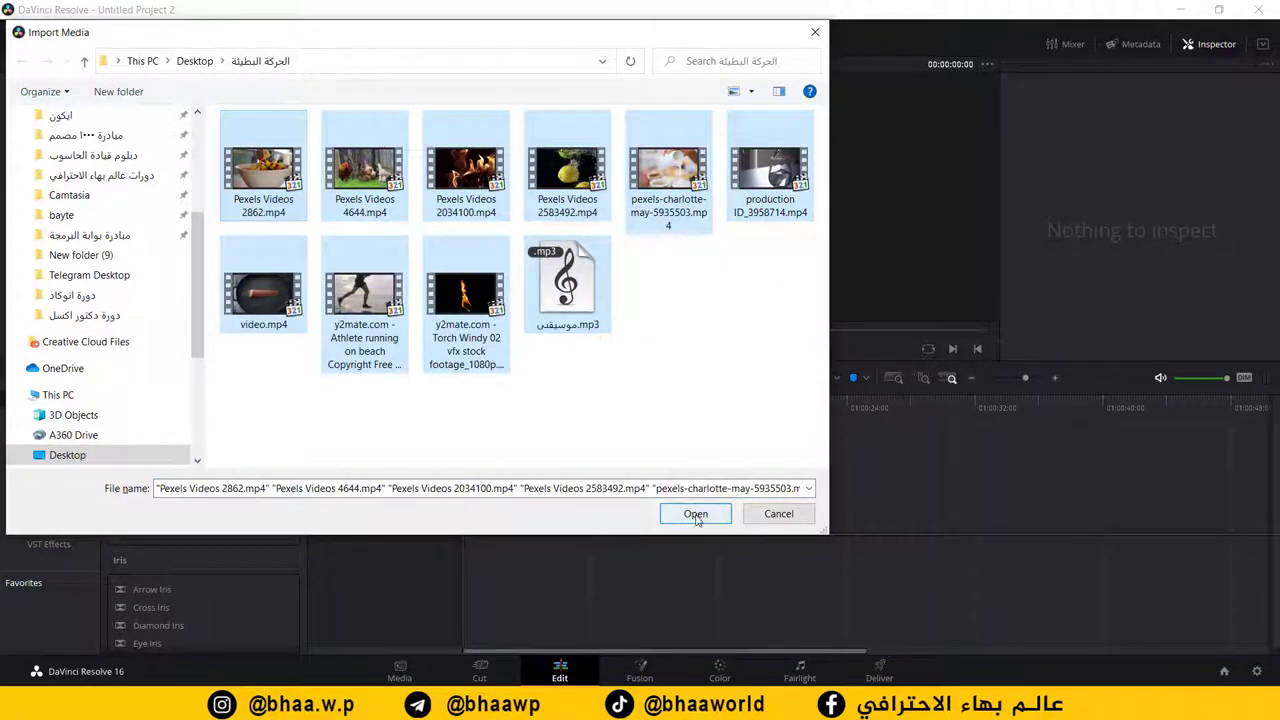
pyautogui.click(693, 520)
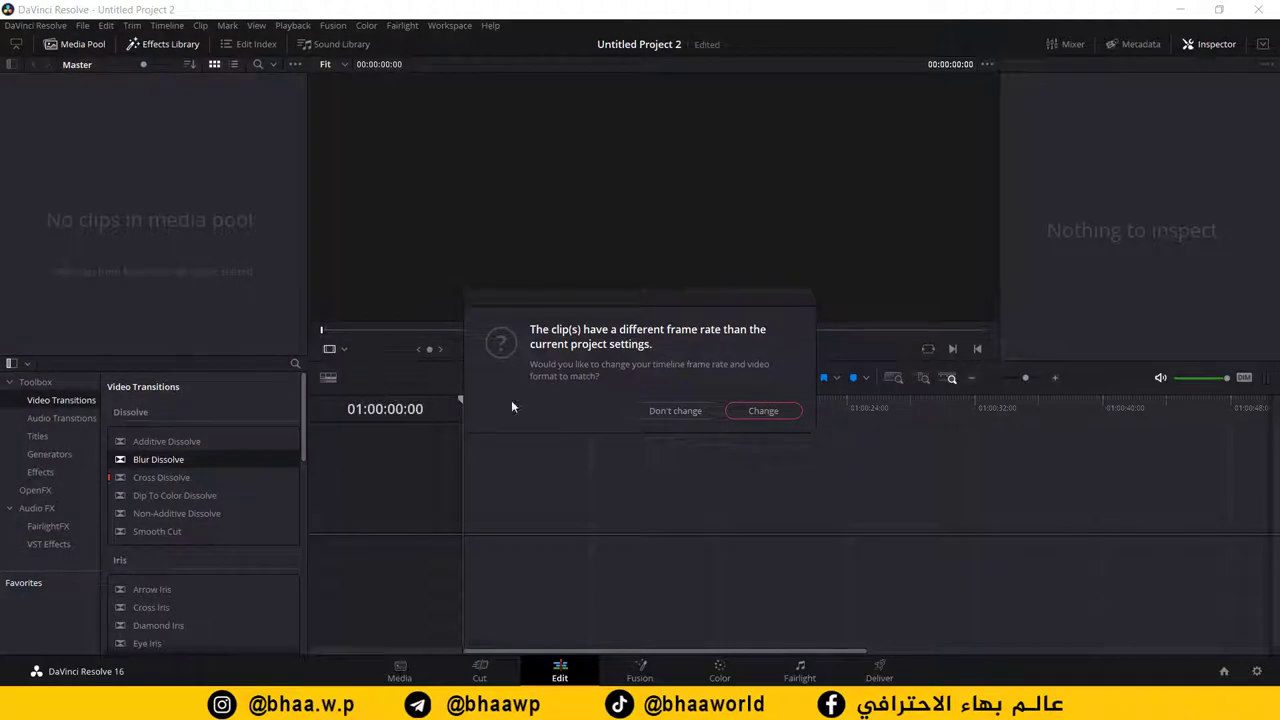
pyautogui.click(676, 414)
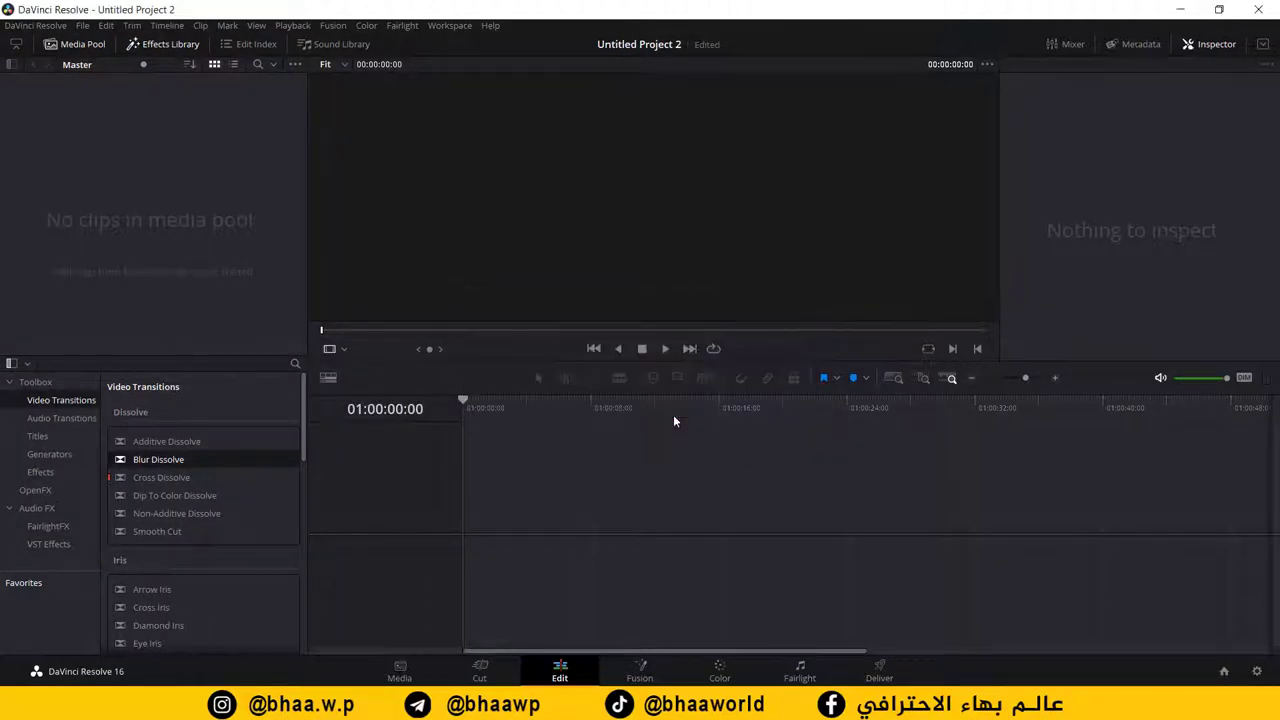
# Step: Place the موسيقى.mp3 music at the start of Audio 1 in a new timeline and play its opening
pyautogui.click(217, 290)
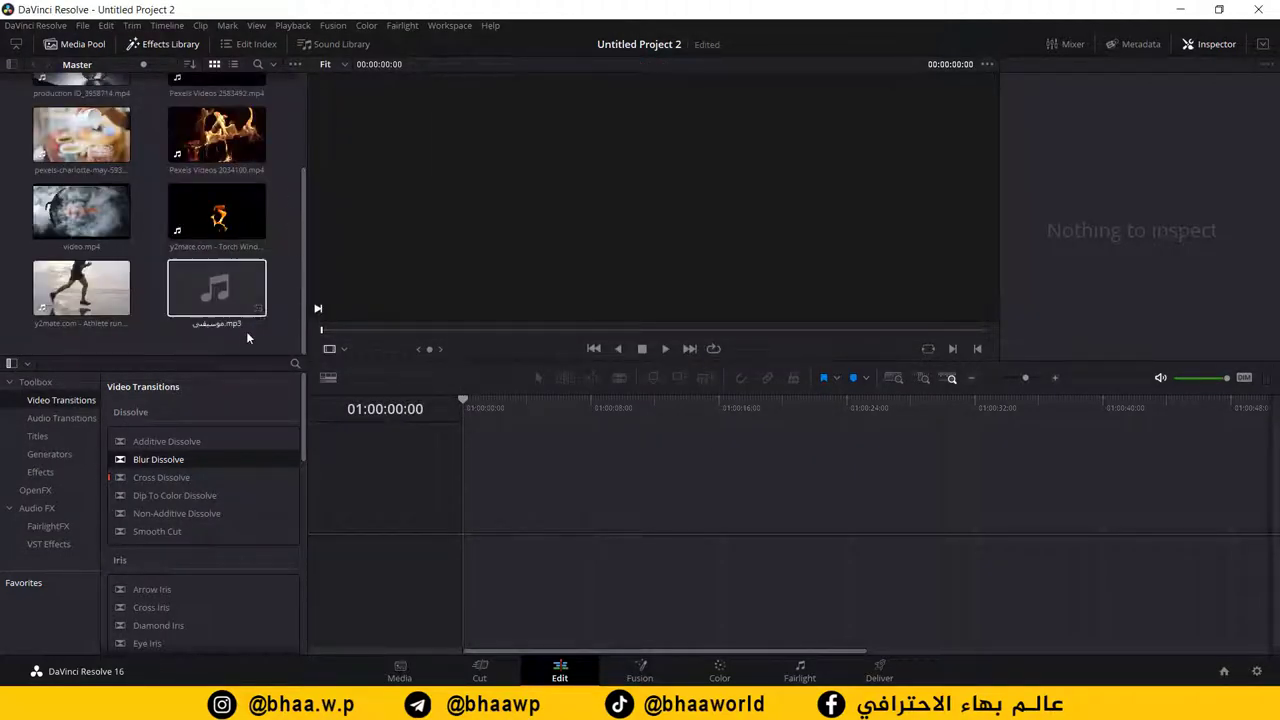
pyautogui.moveTo(217, 292); pyautogui.dragTo(472, 583)
pyautogui.press('space')
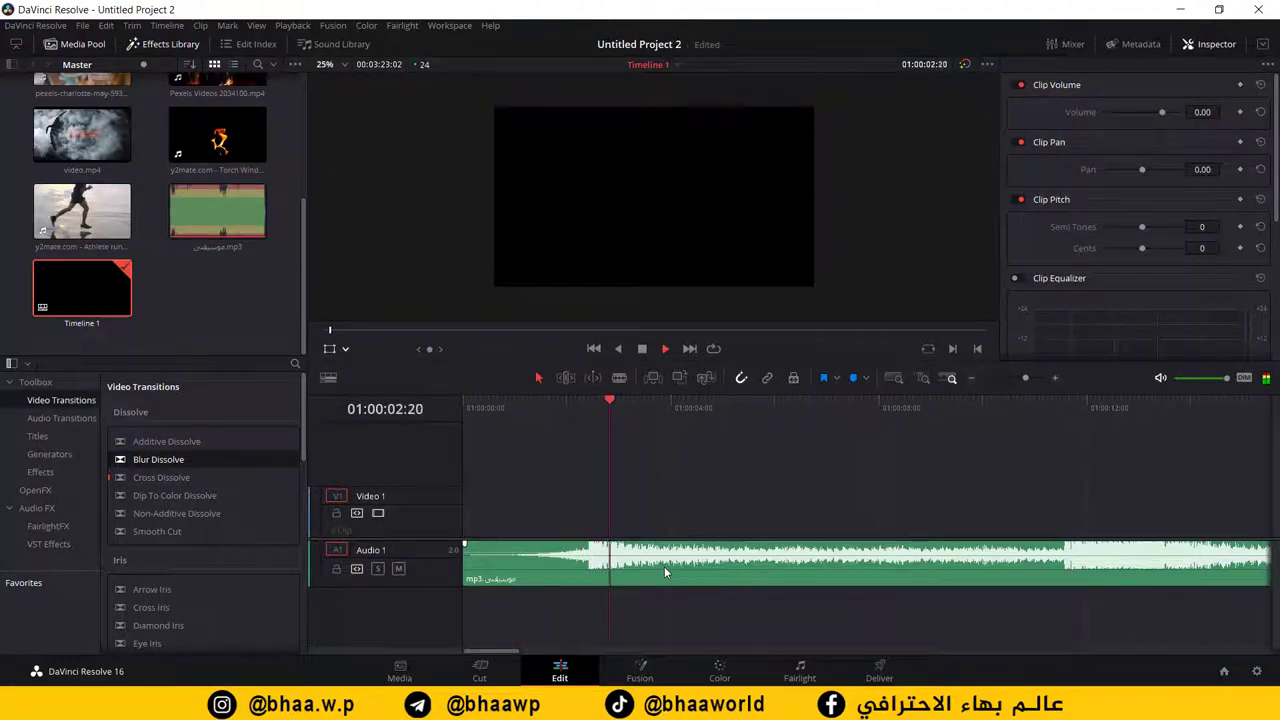
pyautogui.press('space')
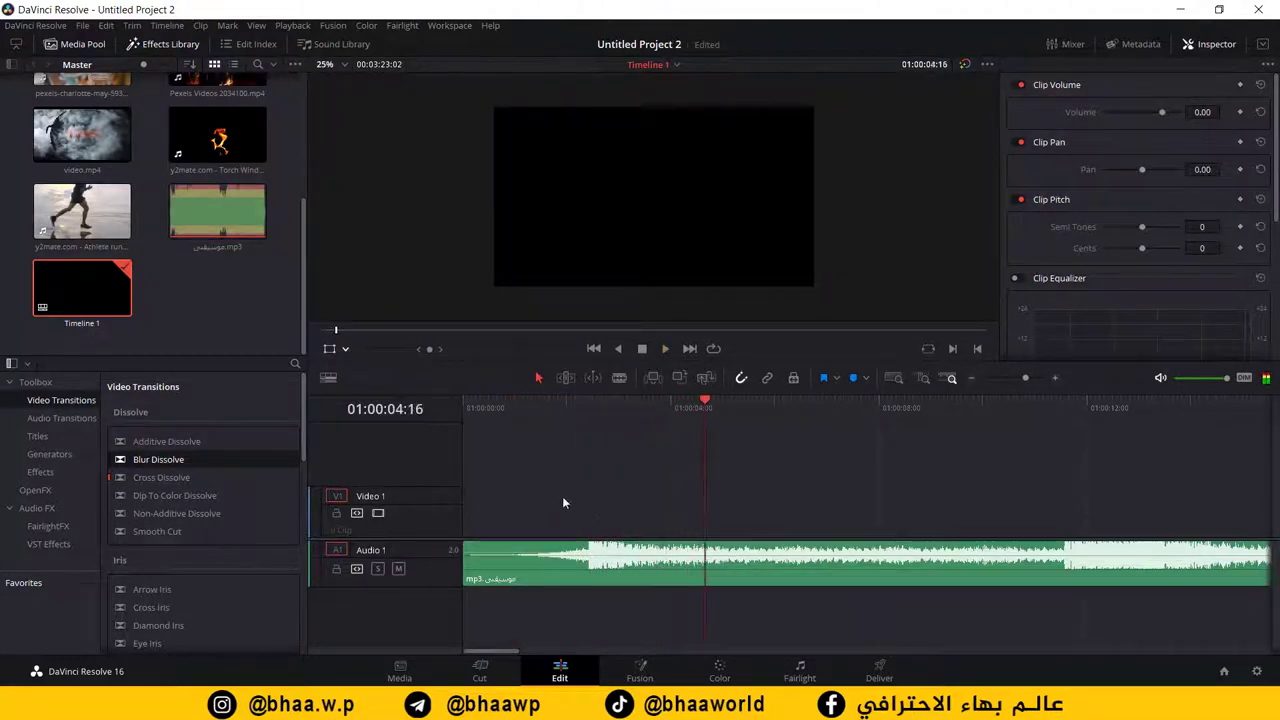
# Step: Place only the video of the Torch Windy 02 clip at the start of Video 1, above the music
pyautogui.moveTo(218, 135)
pyautogui.mouseDown()
pyautogui.moveTo(508, 498)
pyautogui.moveTo(240, 232)
pyautogui.moveTo(207, 140)
pyautogui.mouseUp()
pyautogui.click(207, 140)
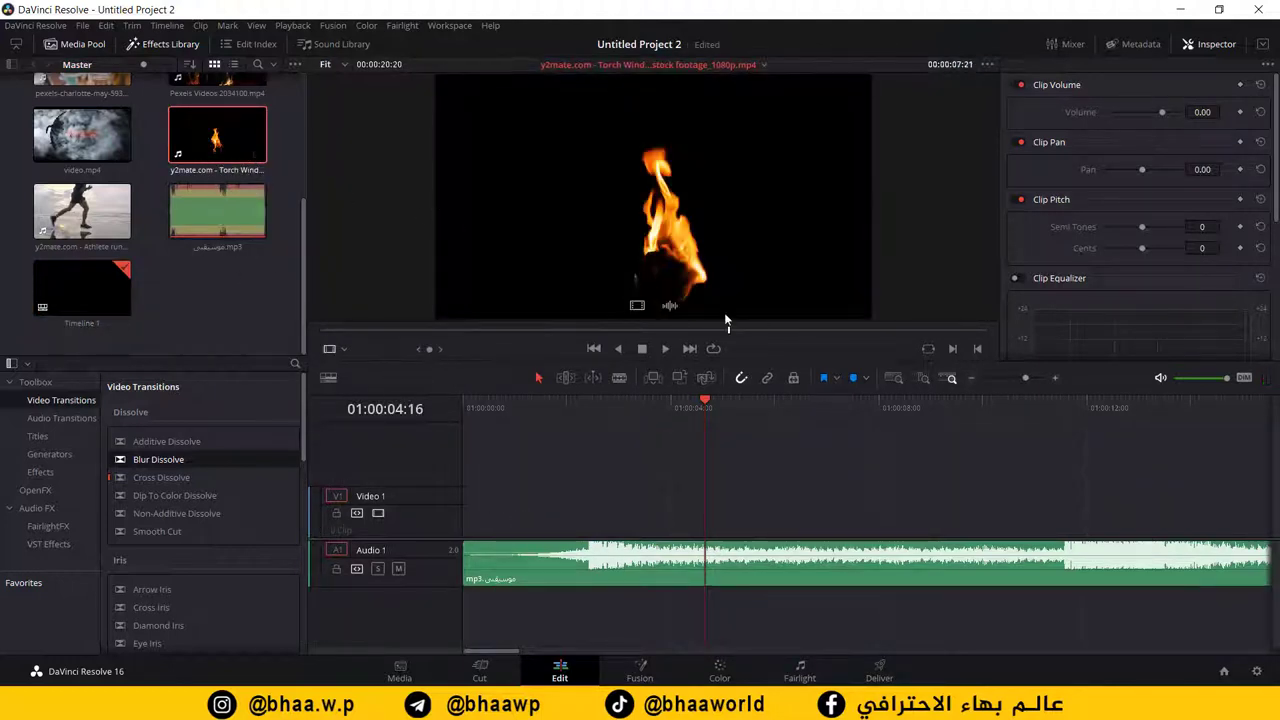
pyautogui.moveTo(656, 308); pyautogui.dragTo(452, 525)
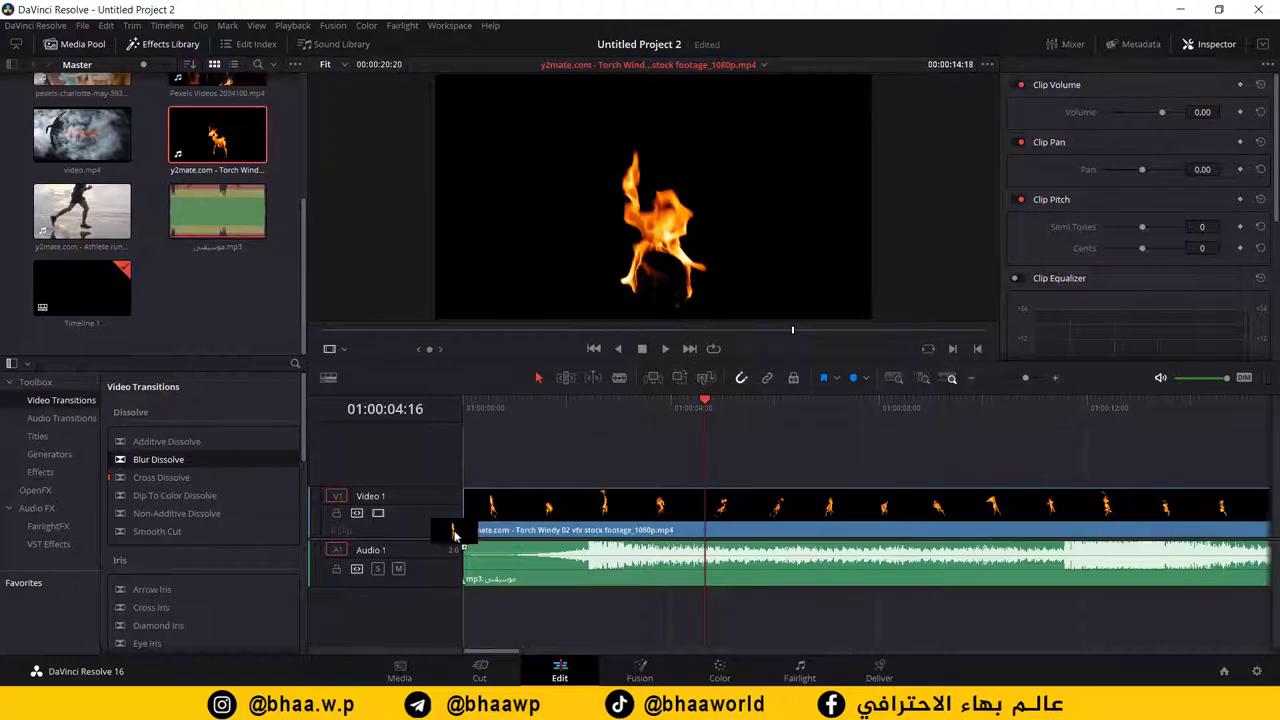
# Step: Play back the beginning of the torch clip with the music at normal speed
pyautogui.click(584, 402)
pyautogui.press('Home')
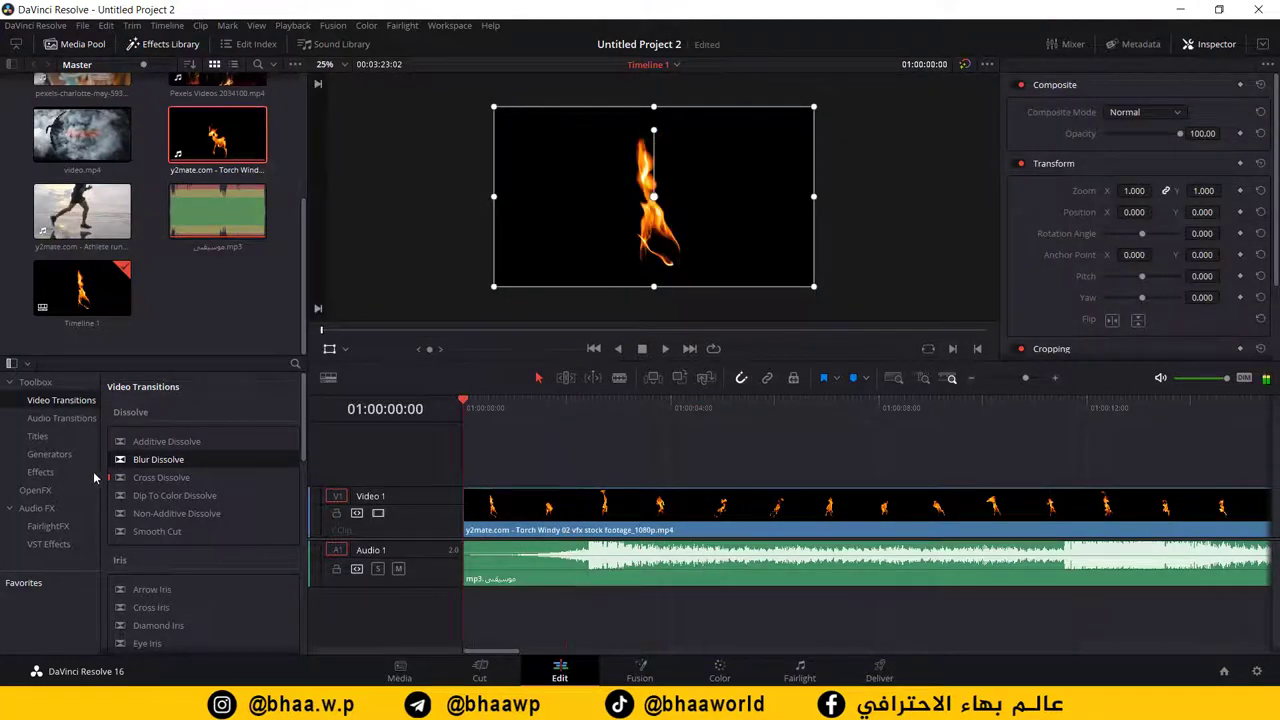
pyautogui.press('space')
pyautogui.press('space')
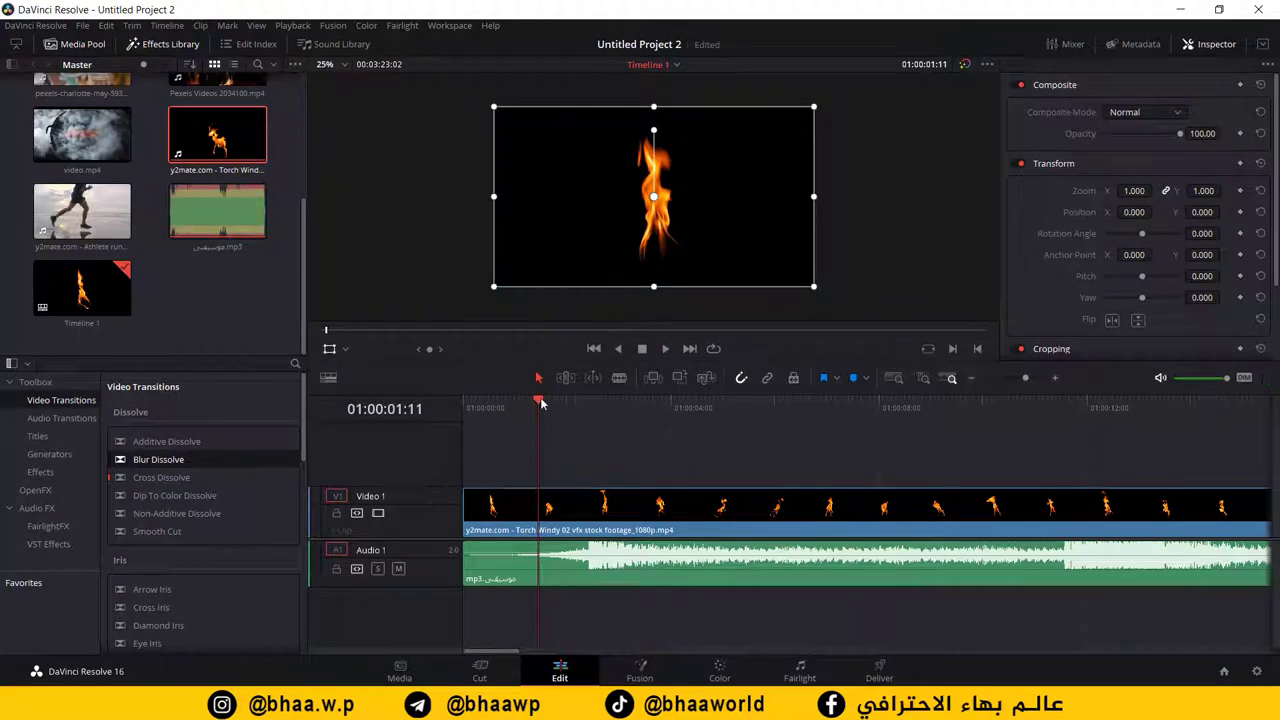
pyautogui.moveTo(540, 402); pyautogui.dragTo(417, 418)
pyautogui.press('space')
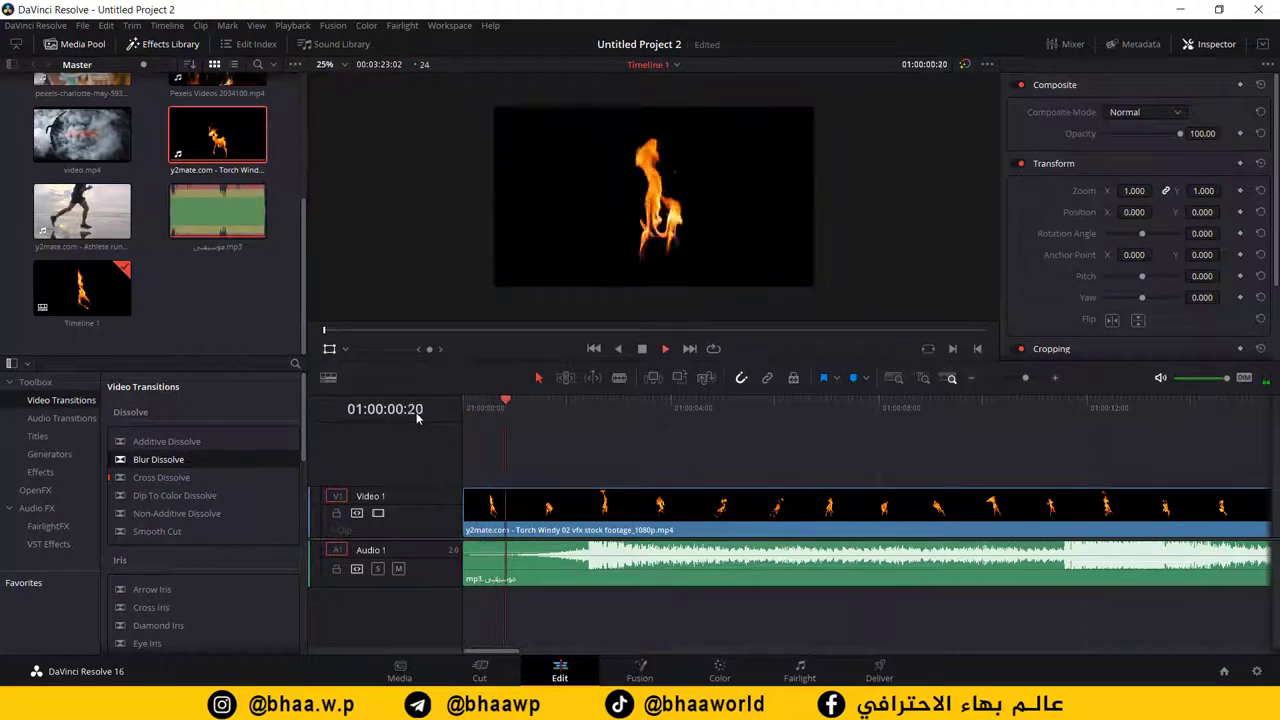
pyautogui.press('space')
# Step: Enable Retime Controls on the torch clip, set its speed to 25%, and play it back from the start
pyautogui.rightClick(594, 508)
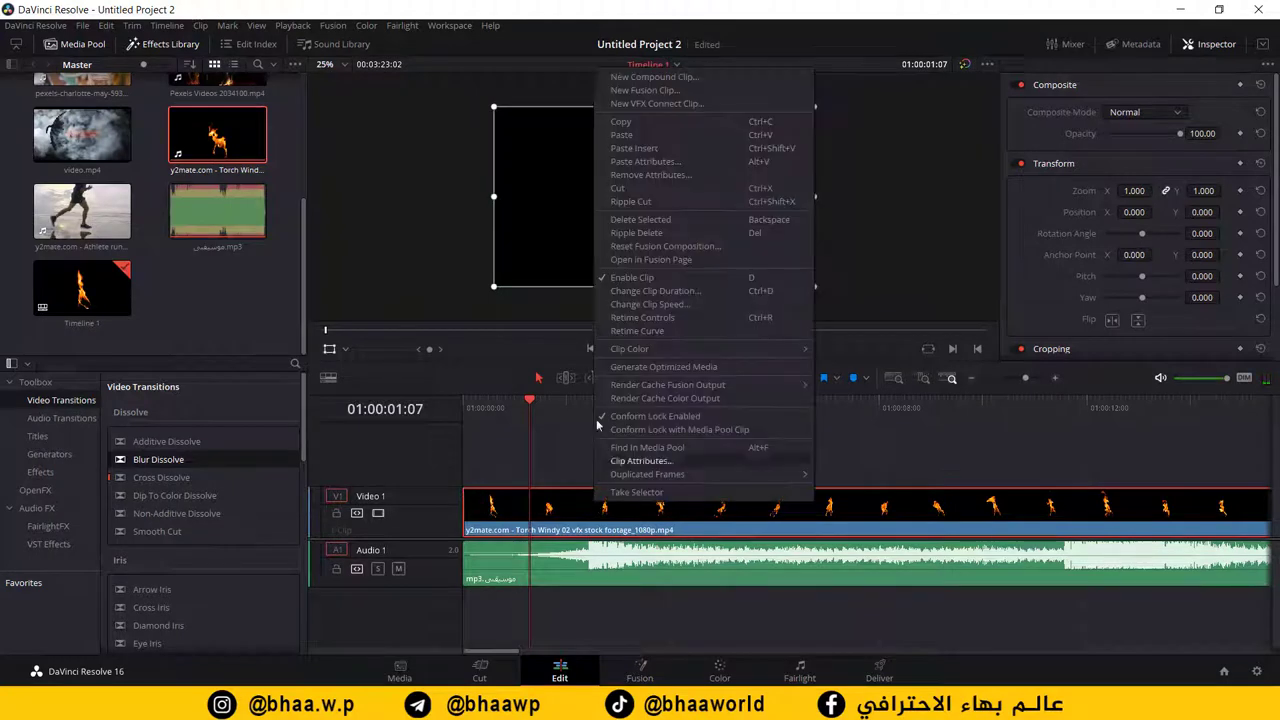
pyautogui.click(663, 319)
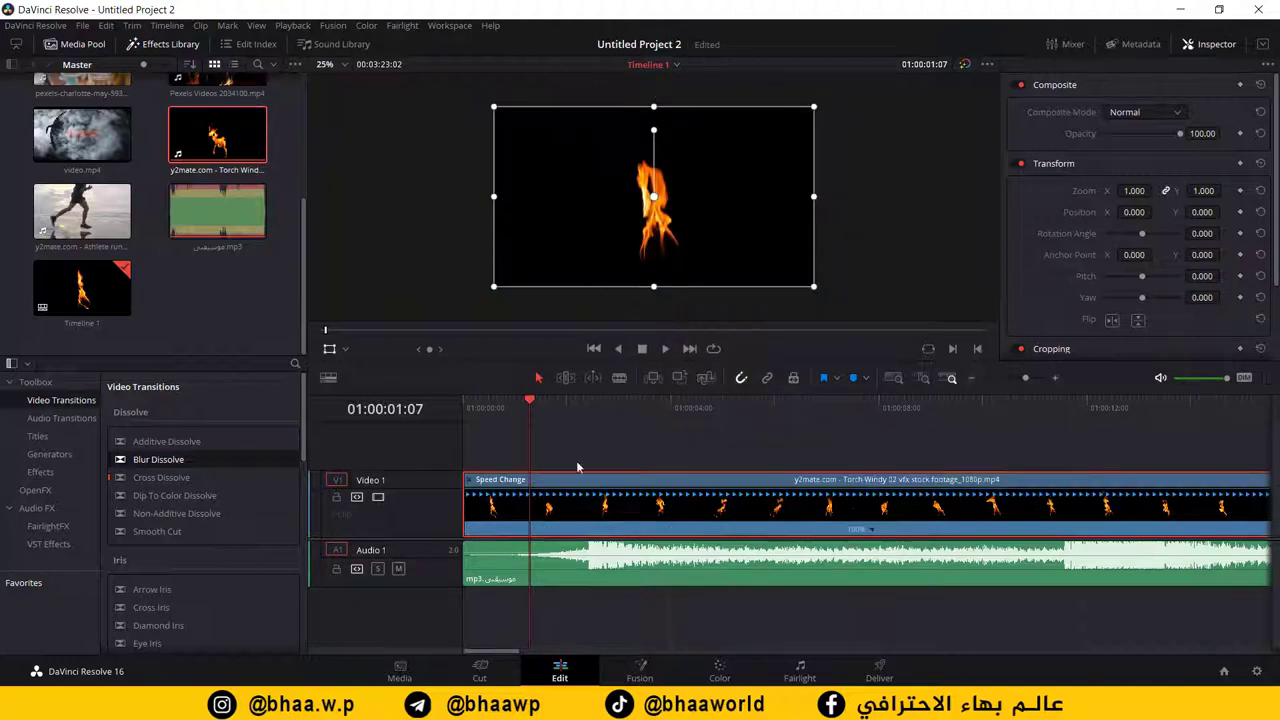
pyautogui.click(870, 531)
pyautogui.moveTo(913, 582)
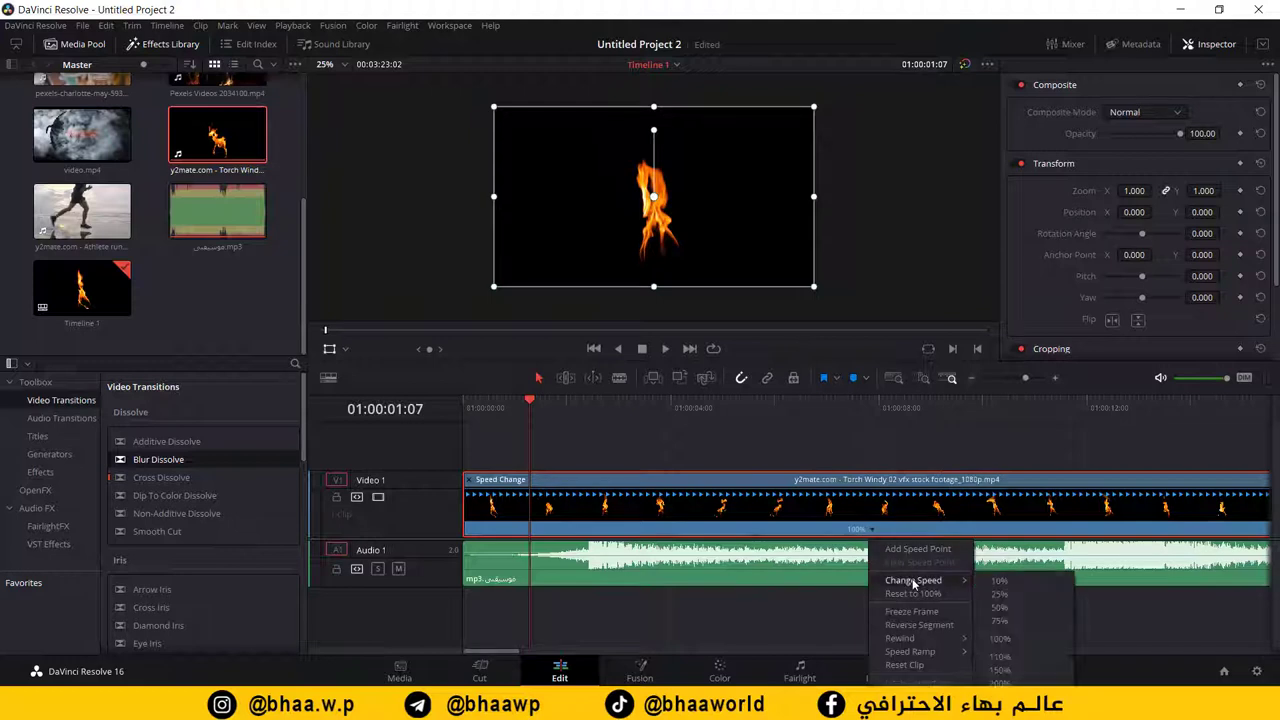
pyautogui.click(1021, 600)
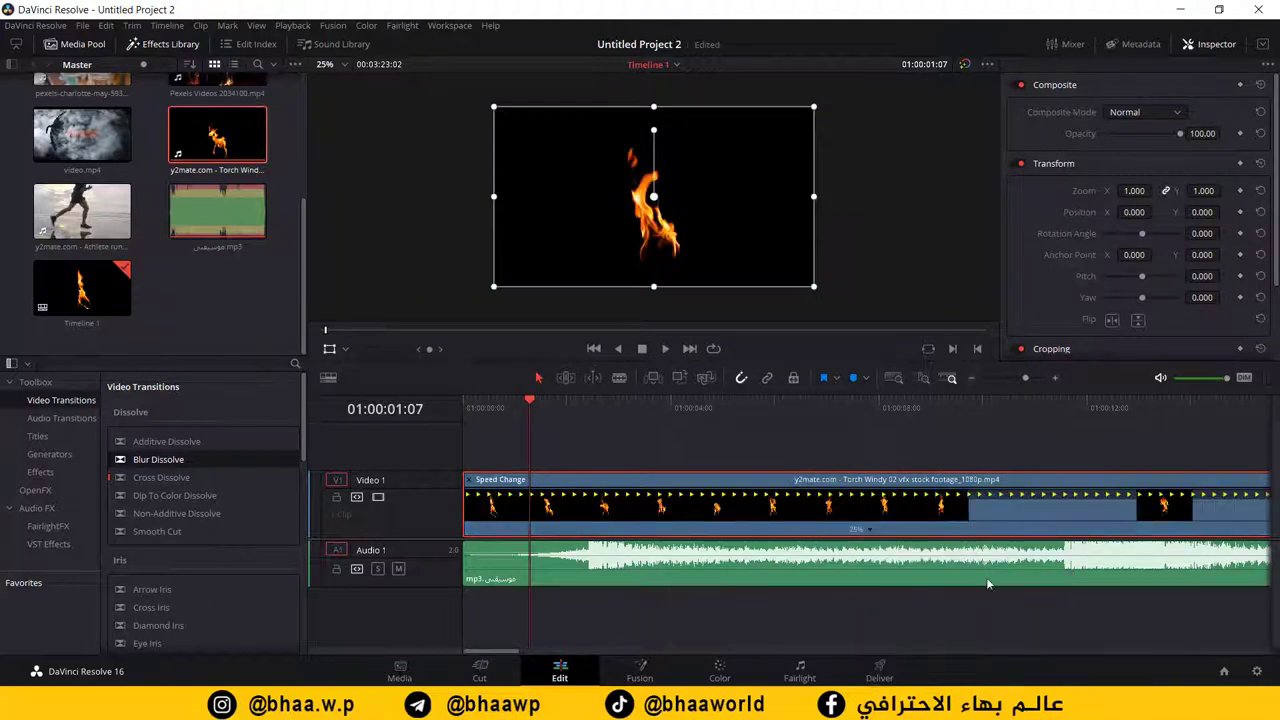
pyautogui.press('Home')
pyautogui.press('space')
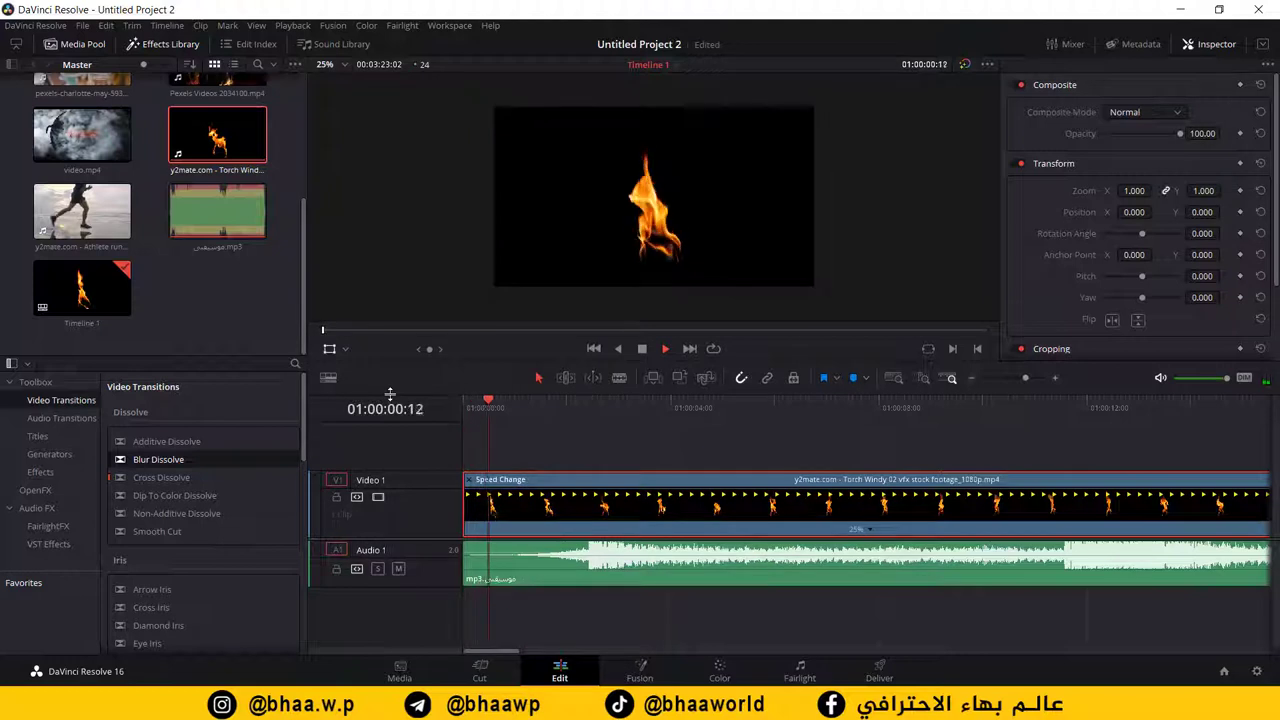
pyautogui.press('space')
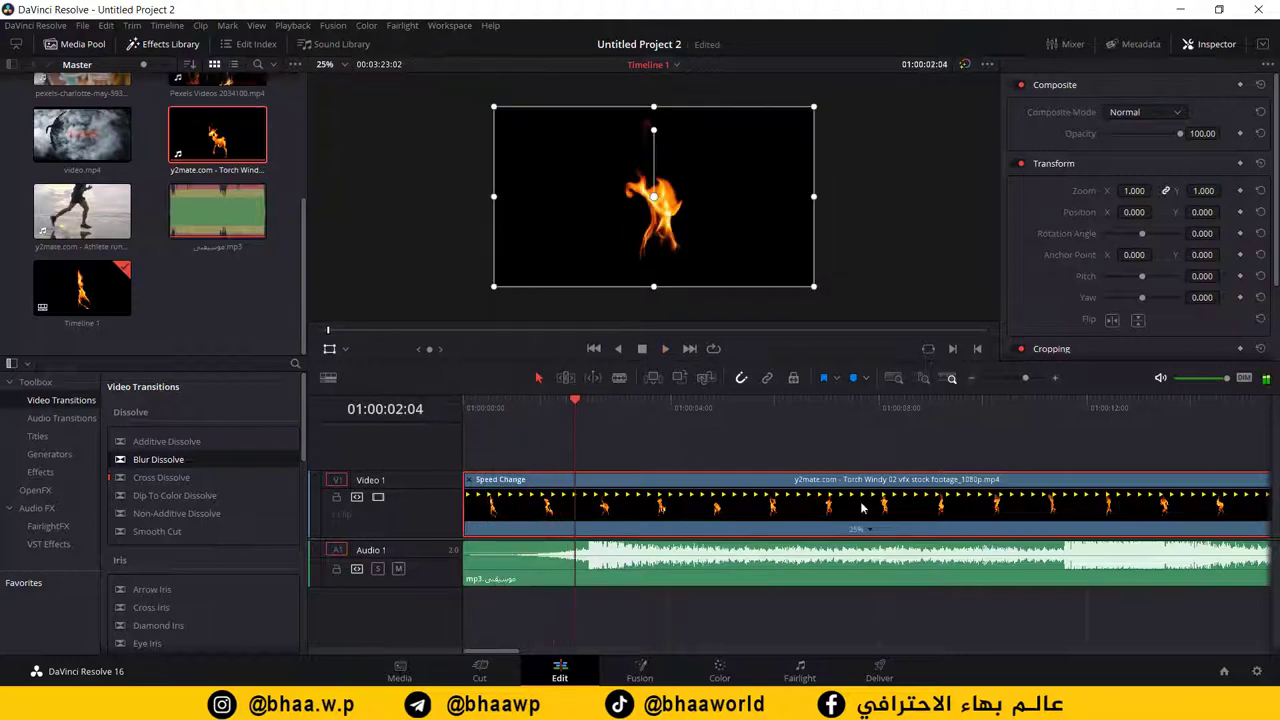
# Step: Set the torch clip's speed to 50% and play it back from the start
pyautogui.click(868, 530)
pyautogui.moveTo(907, 584)
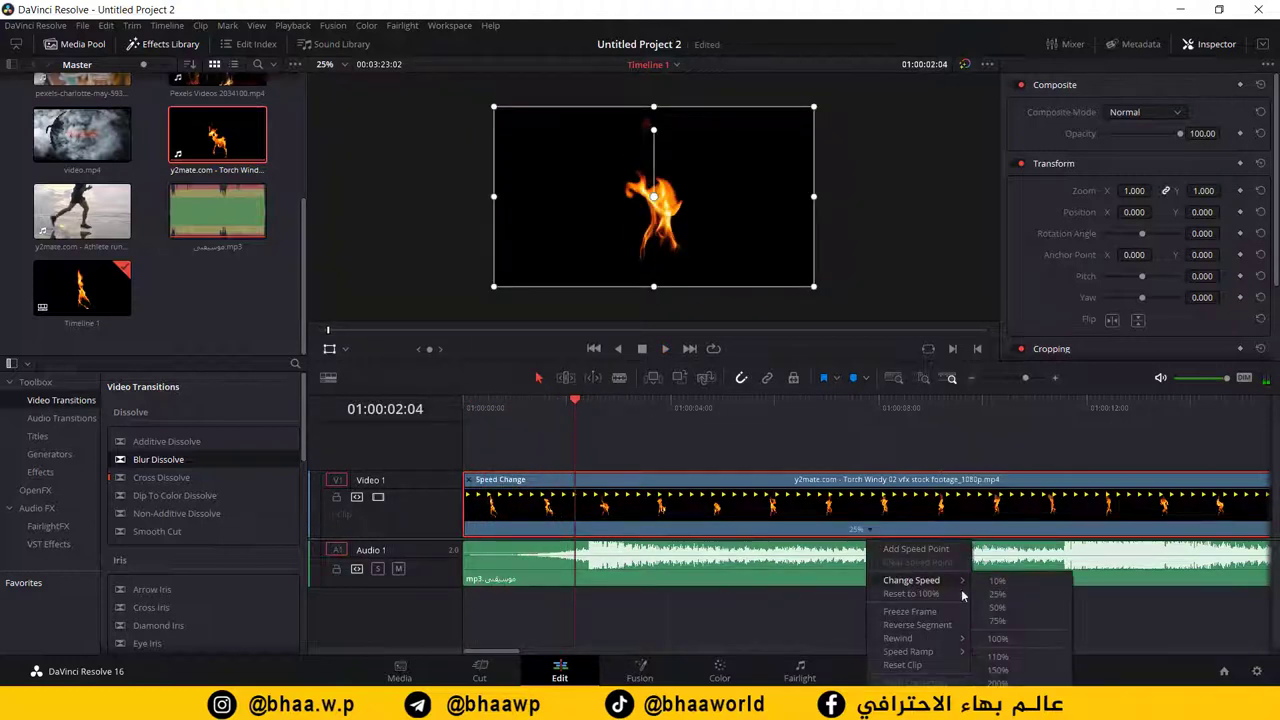
pyautogui.click(995, 614)
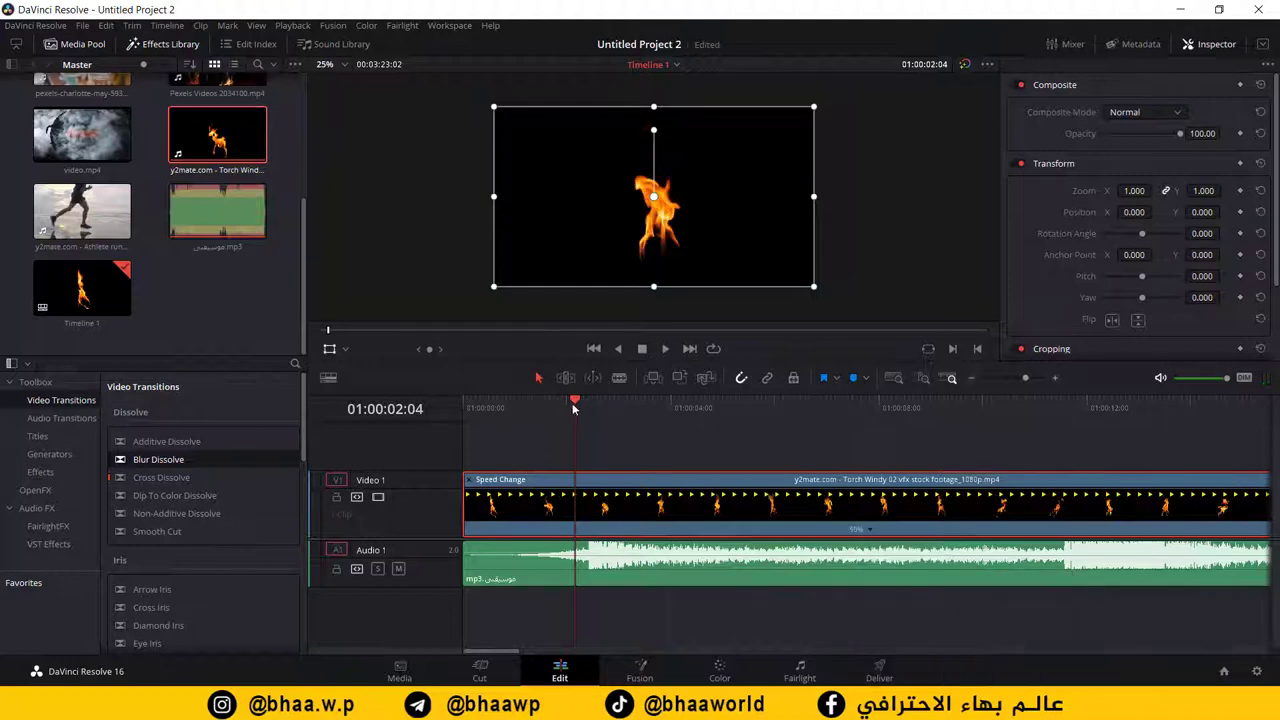
pyautogui.press('Home')
pyautogui.press('space')
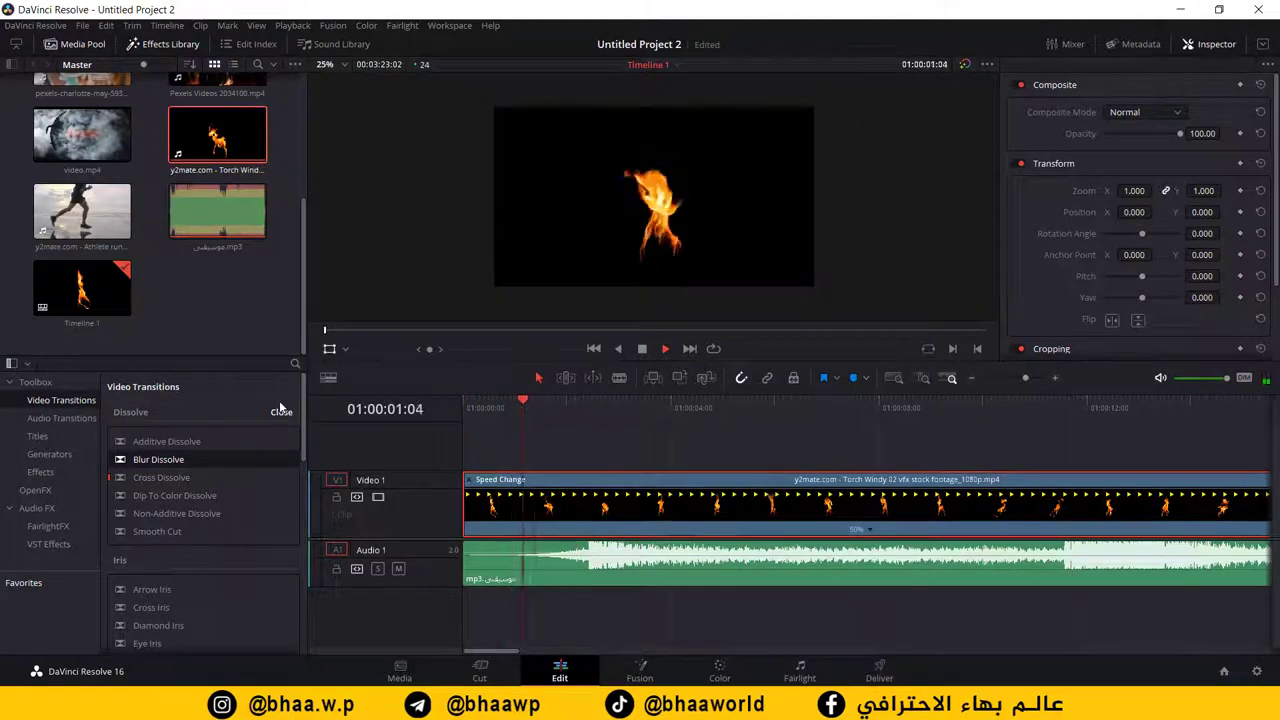
pyautogui.press('space')
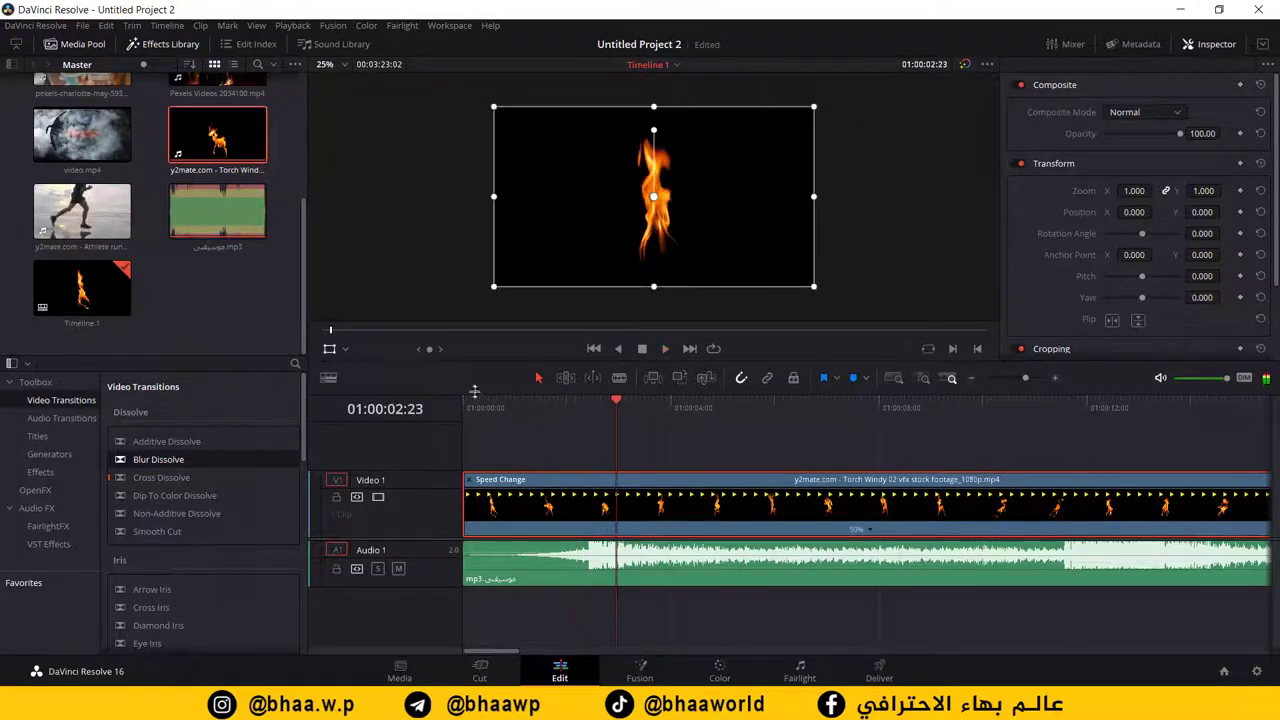
# Step: Place only the video of the Pexels Videos 2583492 lemon clip on Video 2 at 01:00:02:10, where the music gets louder
pyautogui.moveTo(617, 402); pyautogui.dragTo(588, 402)
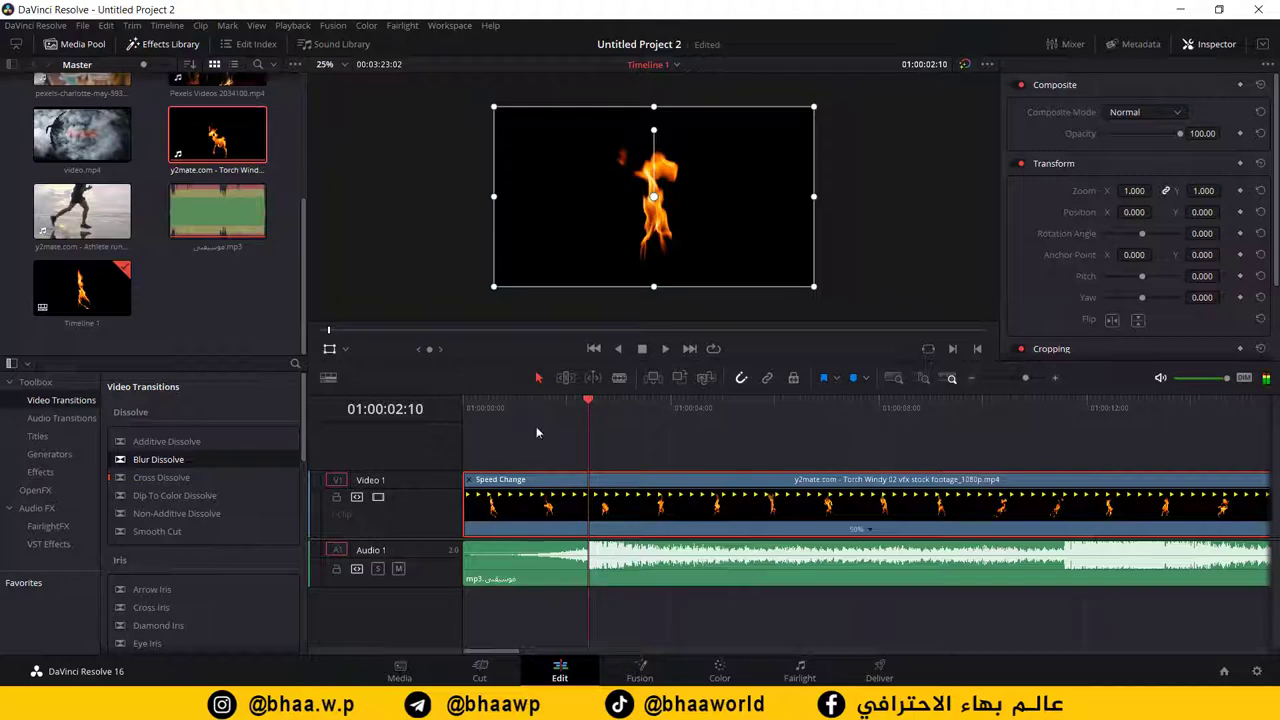
pyautogui.scroll(1, 178, 230)
pyautogui.click(178, 208)
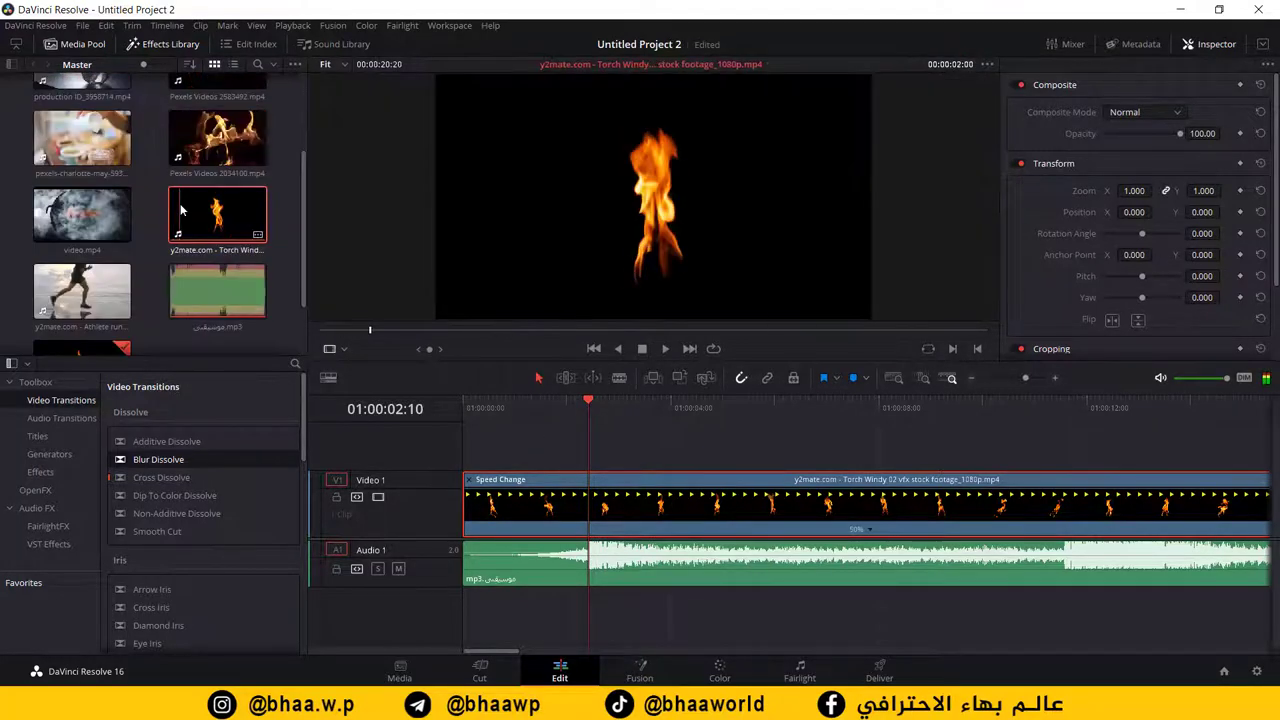
pyautogui.scroll(2, 180, 210)
pyautogui.scroll(-1, 180, 210)
pyautogui.scroll(1, 195, 200)
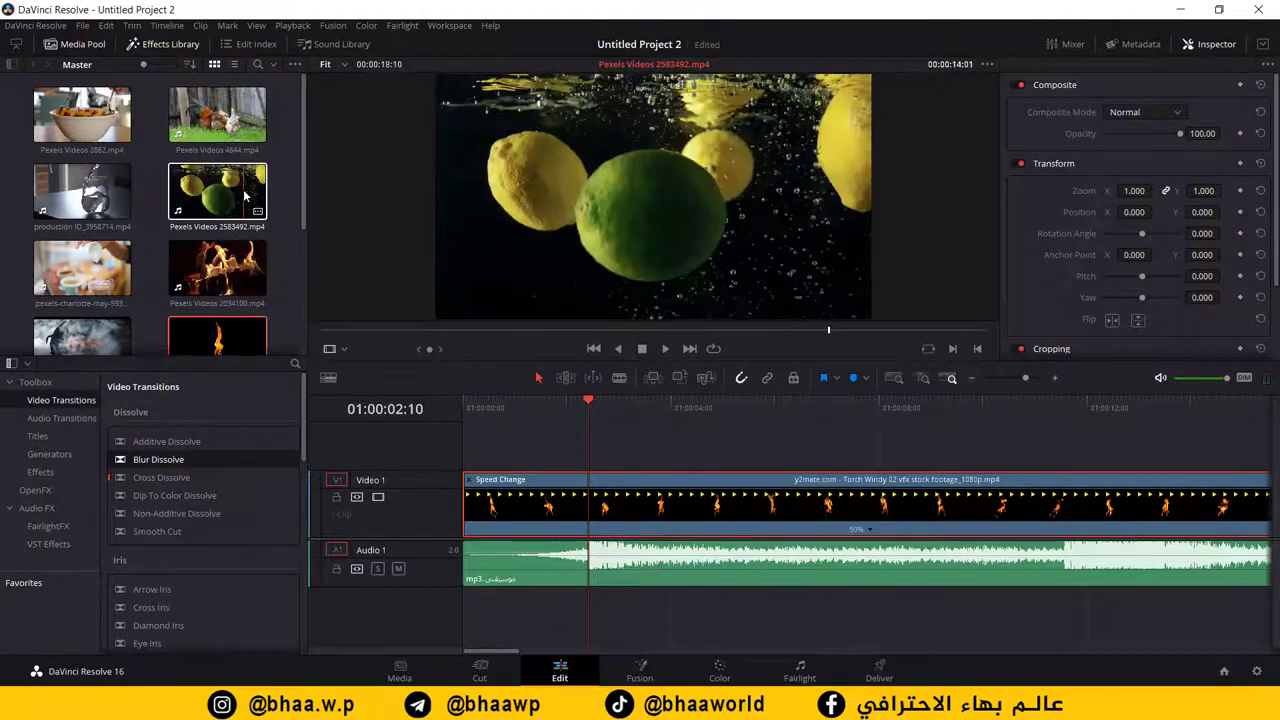
pyautogui.moveTo(218, 188); pyautogui.dragTo(623, 444)
pyautogui.moveTo(409, 392); pyautogui.dragTo(410, 393)
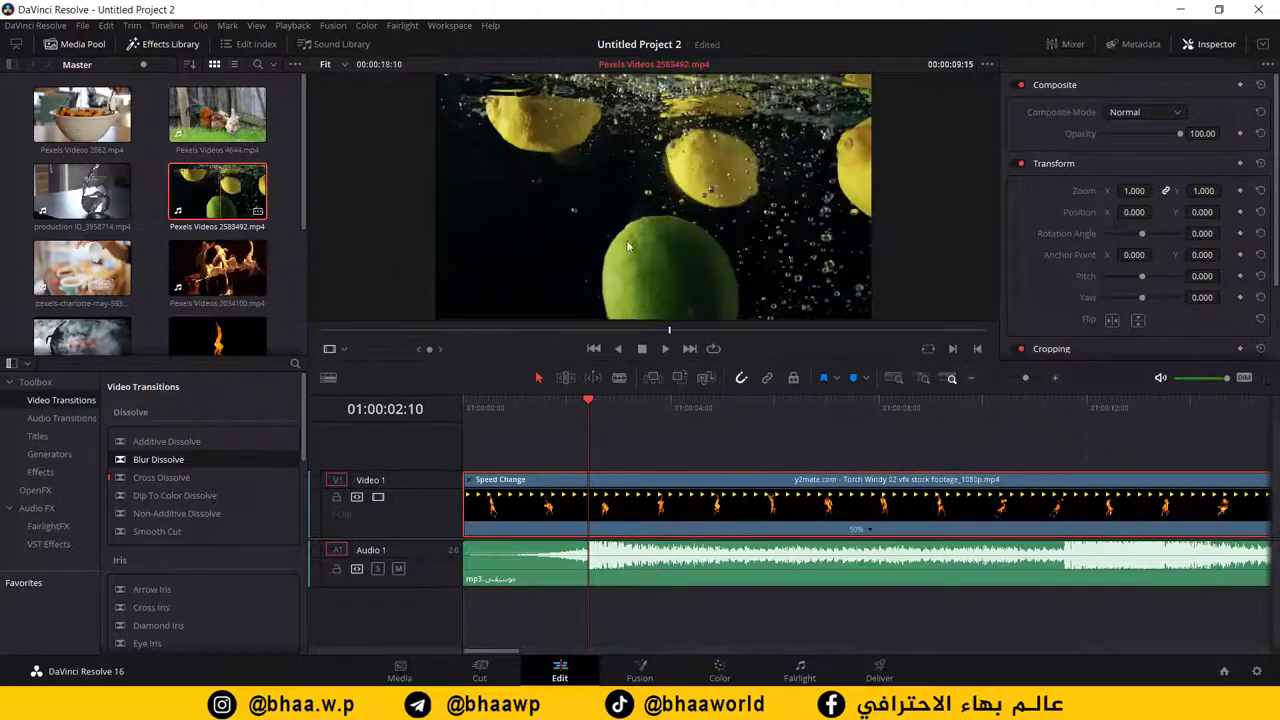
pyautogui.moveTo(640, 306); pyautogui.dragTo(588, 462)
# Step: Play back the change from the torch clip to the lemon clip, starting at about 01:00:01:03
pyautogui.moveTo(587, 405); pyautogui.dragTo(521, 412)
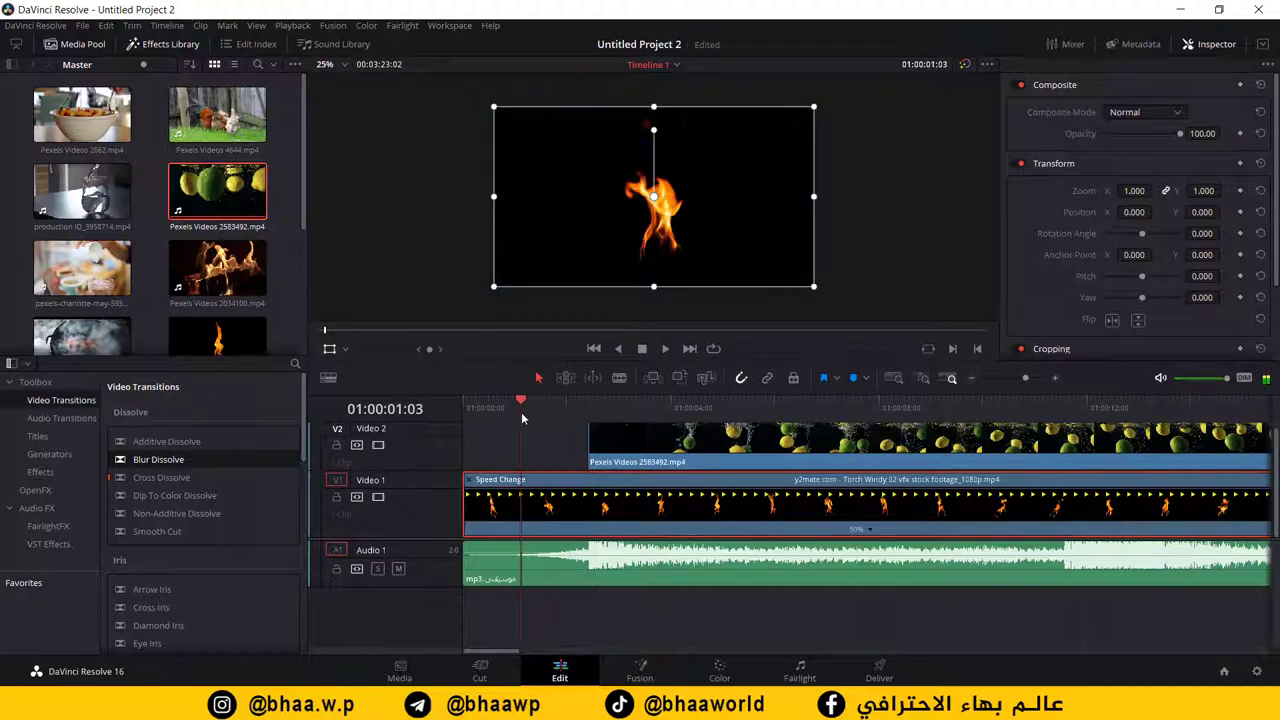
pyautogui.press('space')
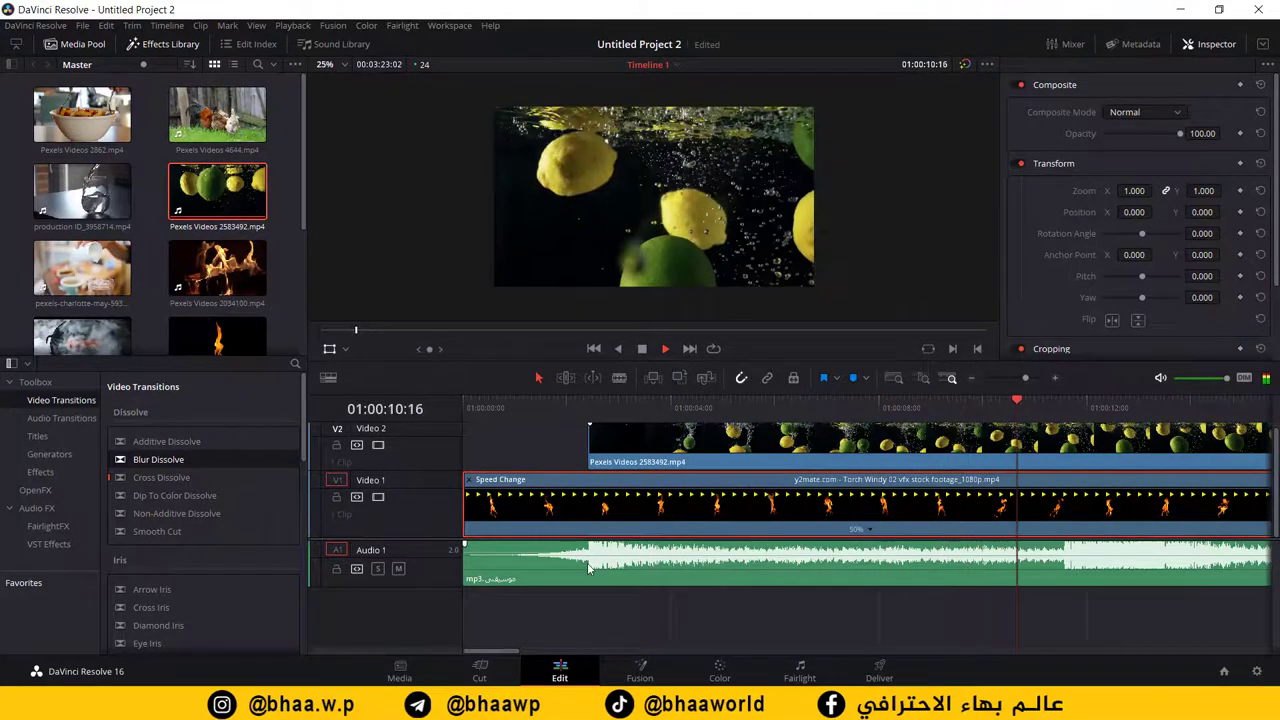
pyautogui.press('space')
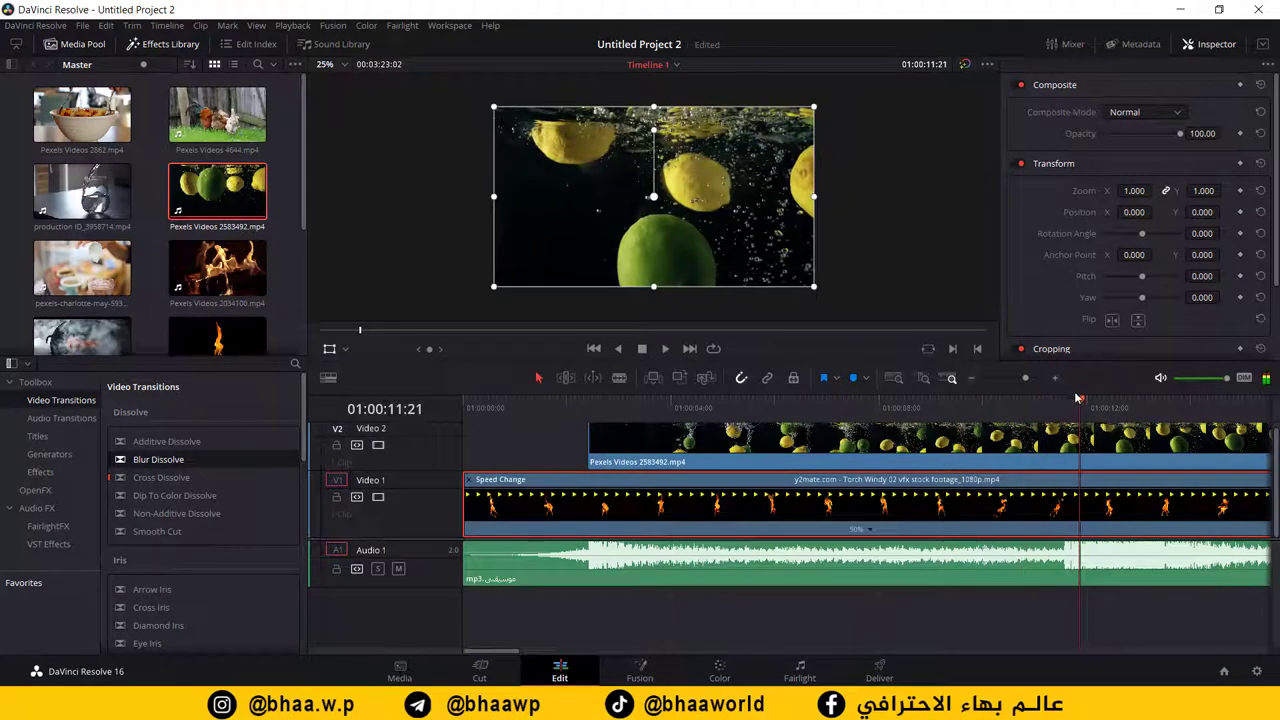
# Step: Split the torch clip at 01:00:02:10, where the lemon clip begins, and delete the part after the cut
pyautogui.moveTo(1078, 398); pyautogui.dragTo(625, 398)
pyautogui.click(727, 445)
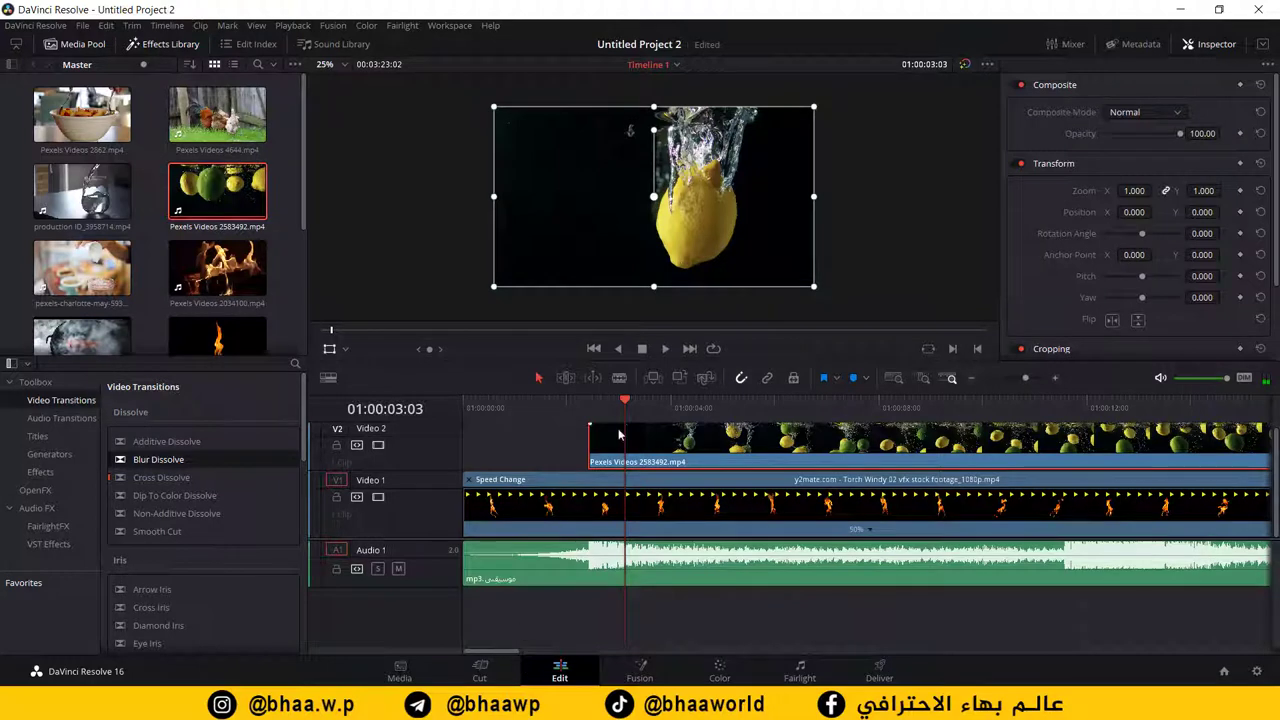
pyautogui.moveTo(625, 401); pyautogui.dragTo(589, 410)
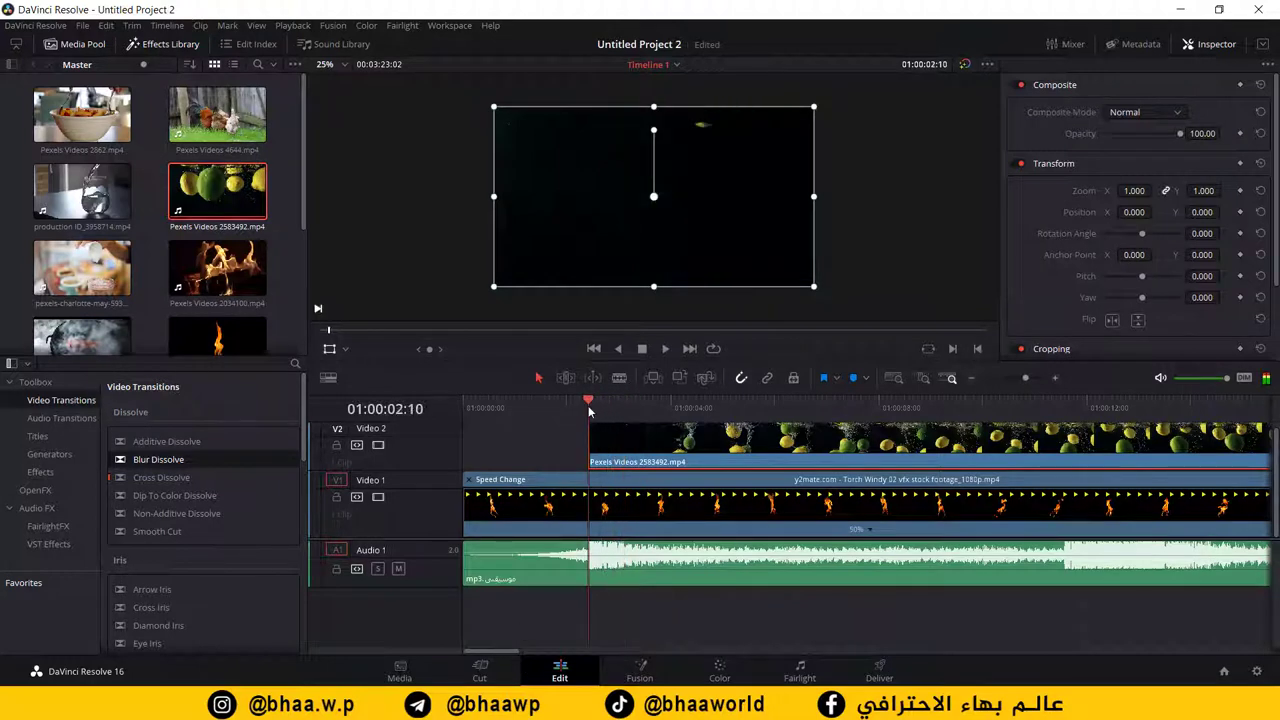
pyautogui.click(607, 507)
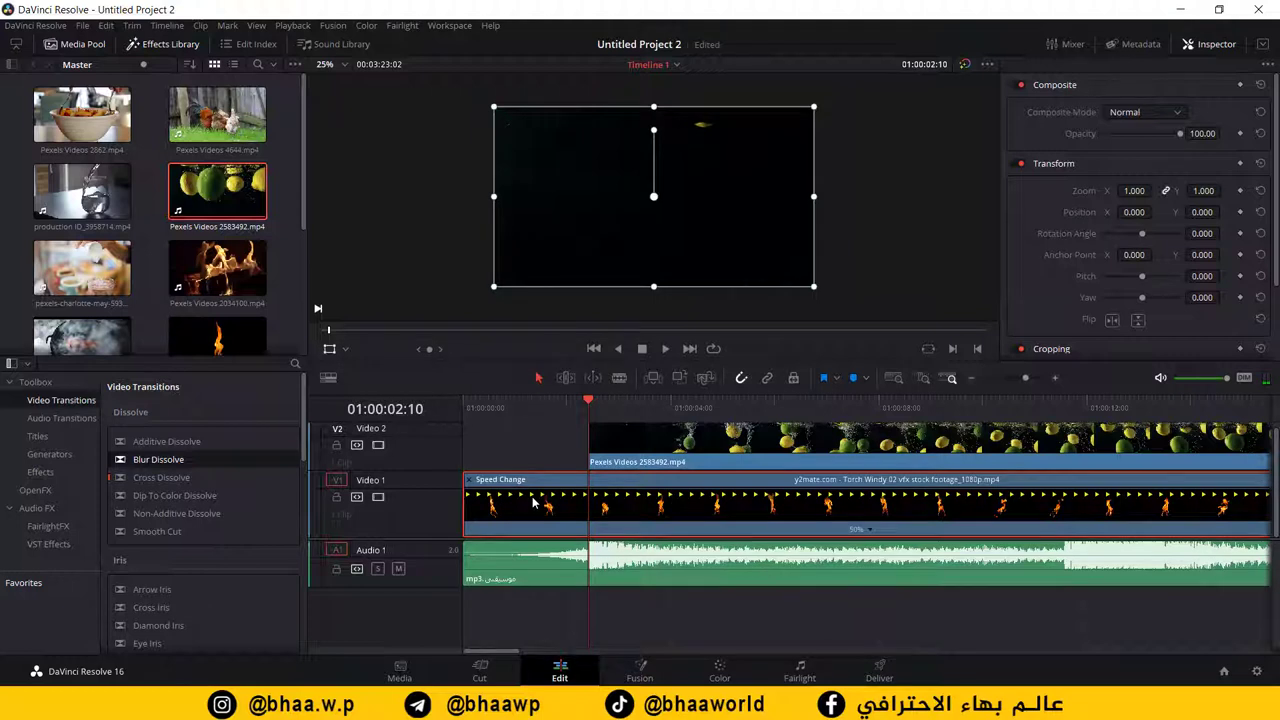
pyautogui.hotkey('ctrl', 'b')
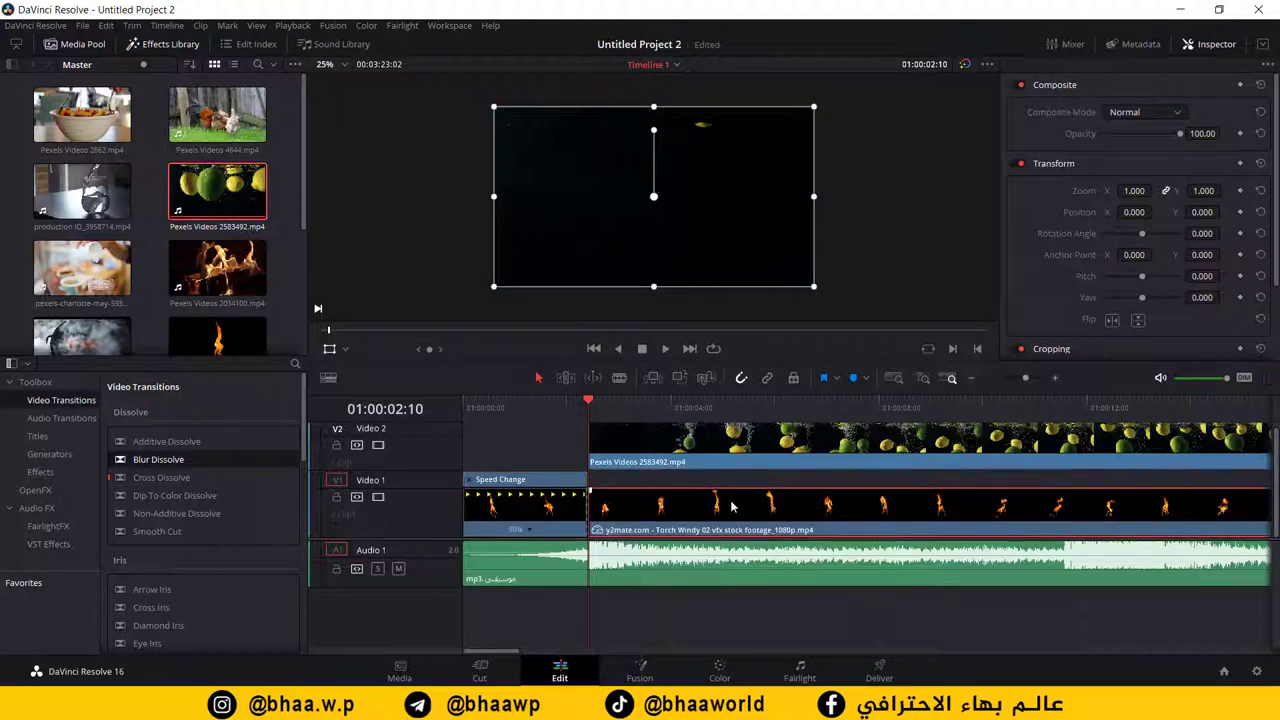
pyautogui.press('Delete')
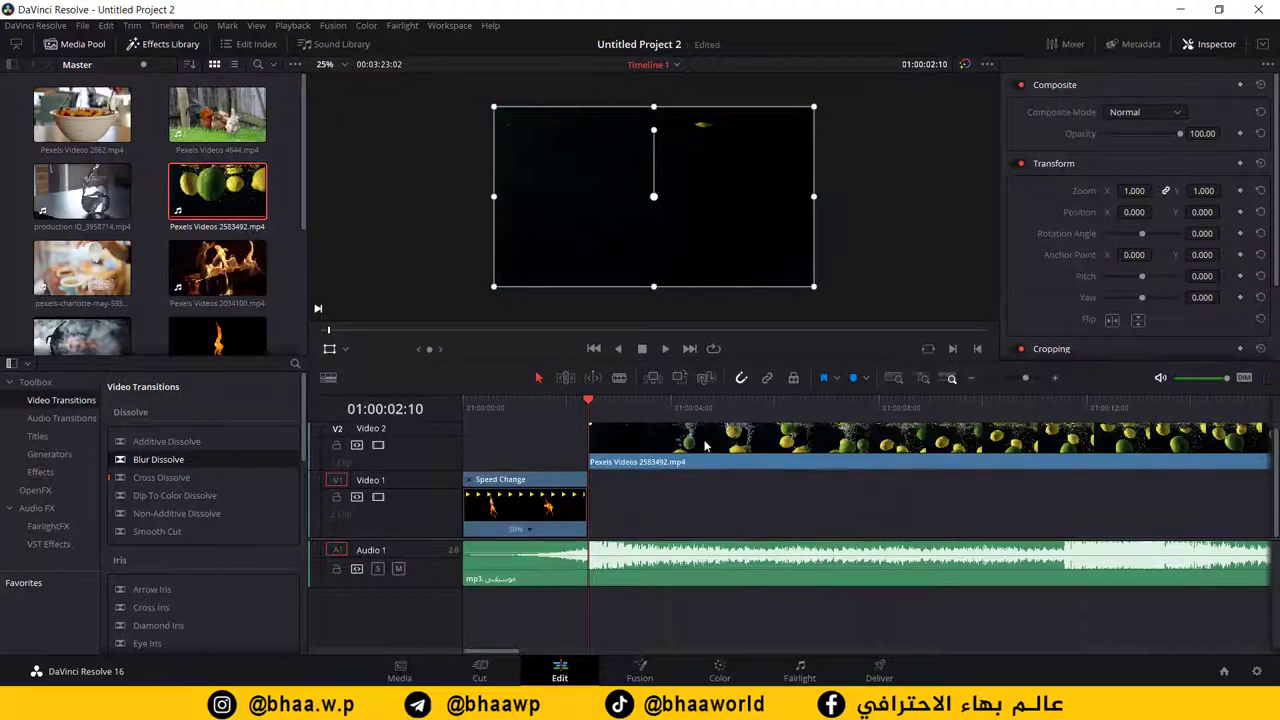
# Step: Move the lemon clip down to Video 1 directly after the torch clip and change its clip speed to 50%
pyautogui.moveTo(705, 446); pyautogui.dragTo(710, 516)
pyautogui.click(713, 508)
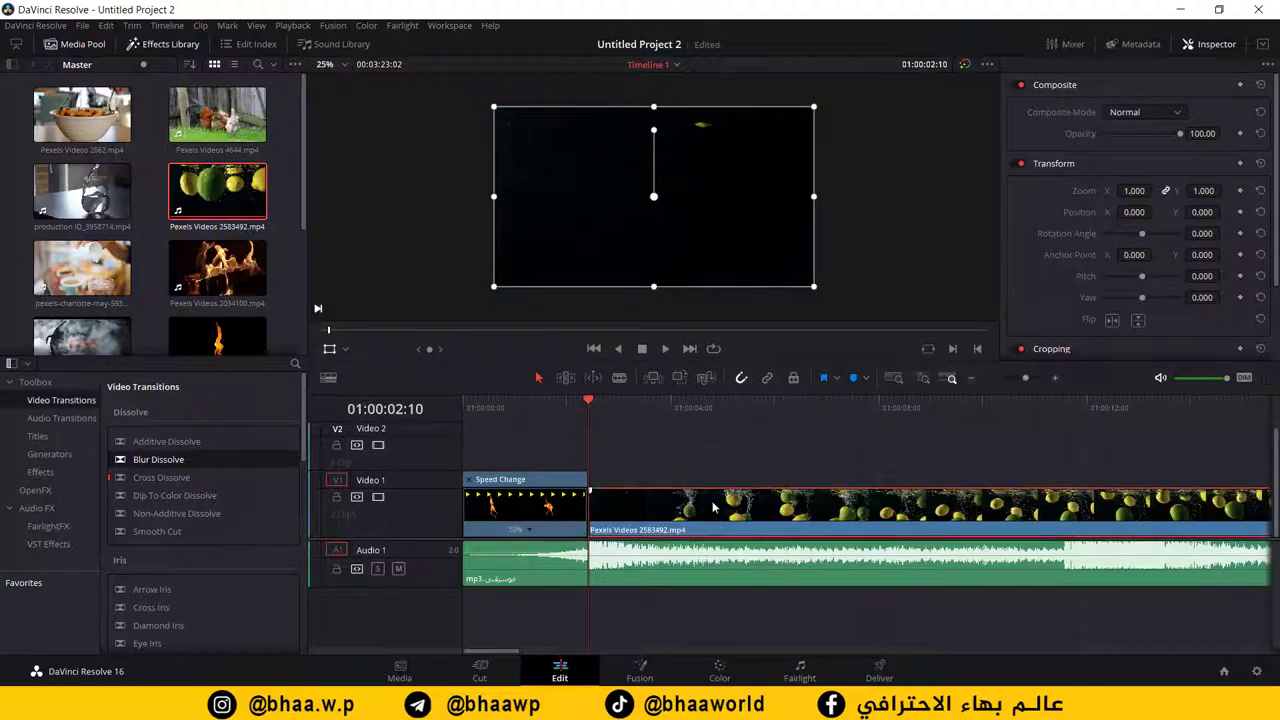
pyautogui.rightClick(805, 517)
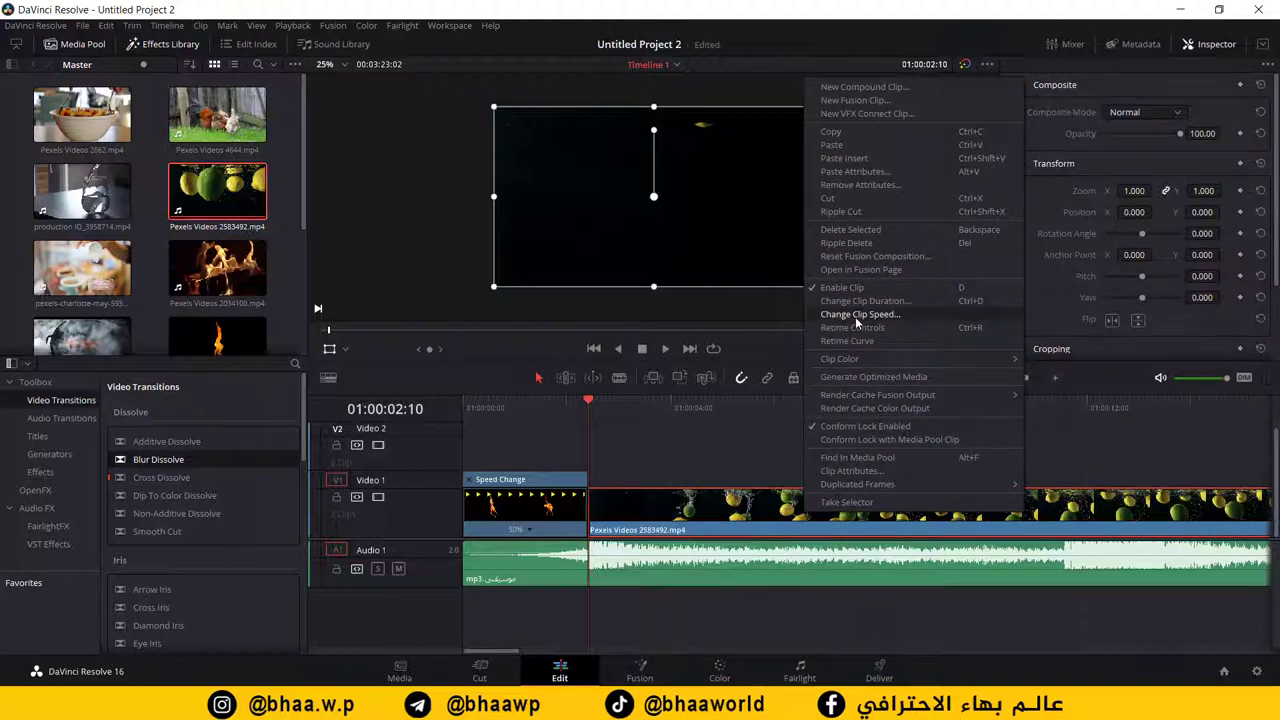
pyautogui.click(855, 314)
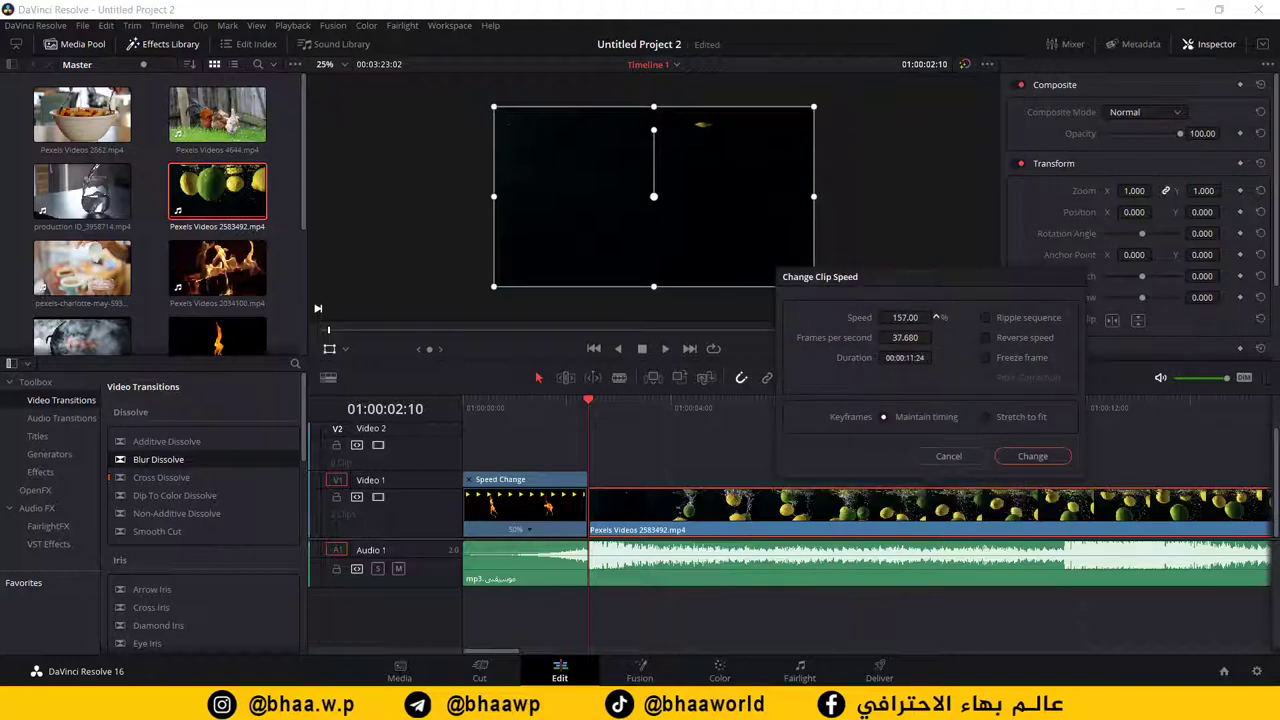
pyautogui.click(901, 317)
pyautogui.write('50')
pyautogui.click(1032, 456)
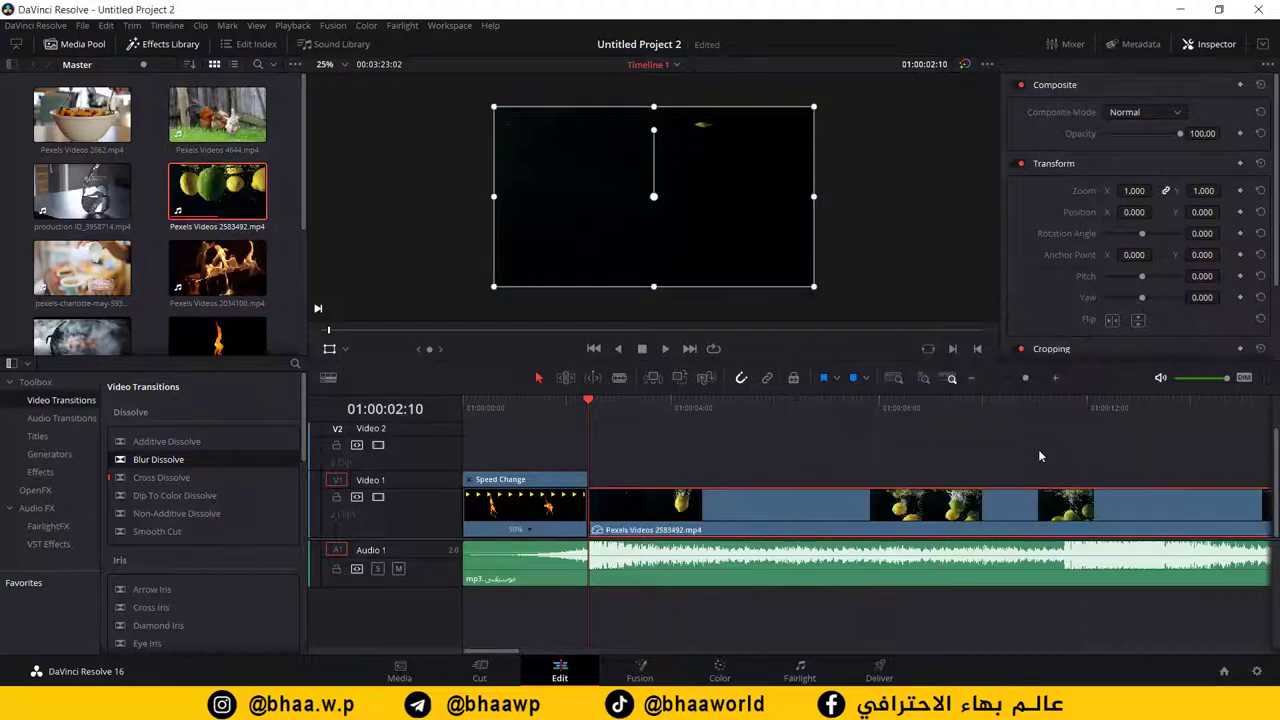
# Step: Play back the slowed lemon clip with the music from just before its start until the next musical rise
pyautogui.moveTo(590, 402); pyautogui.dragTo(567, 405)
pyautogui.press('space')
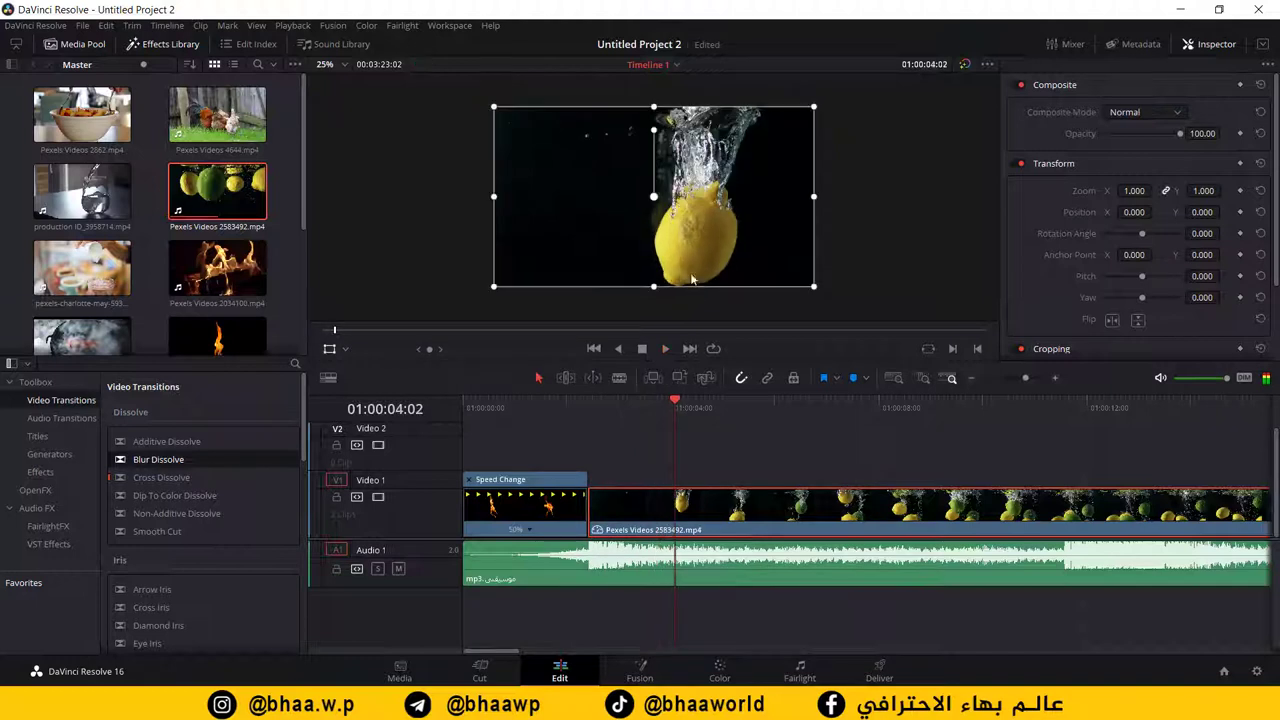
pyautogui.click(570, 404)
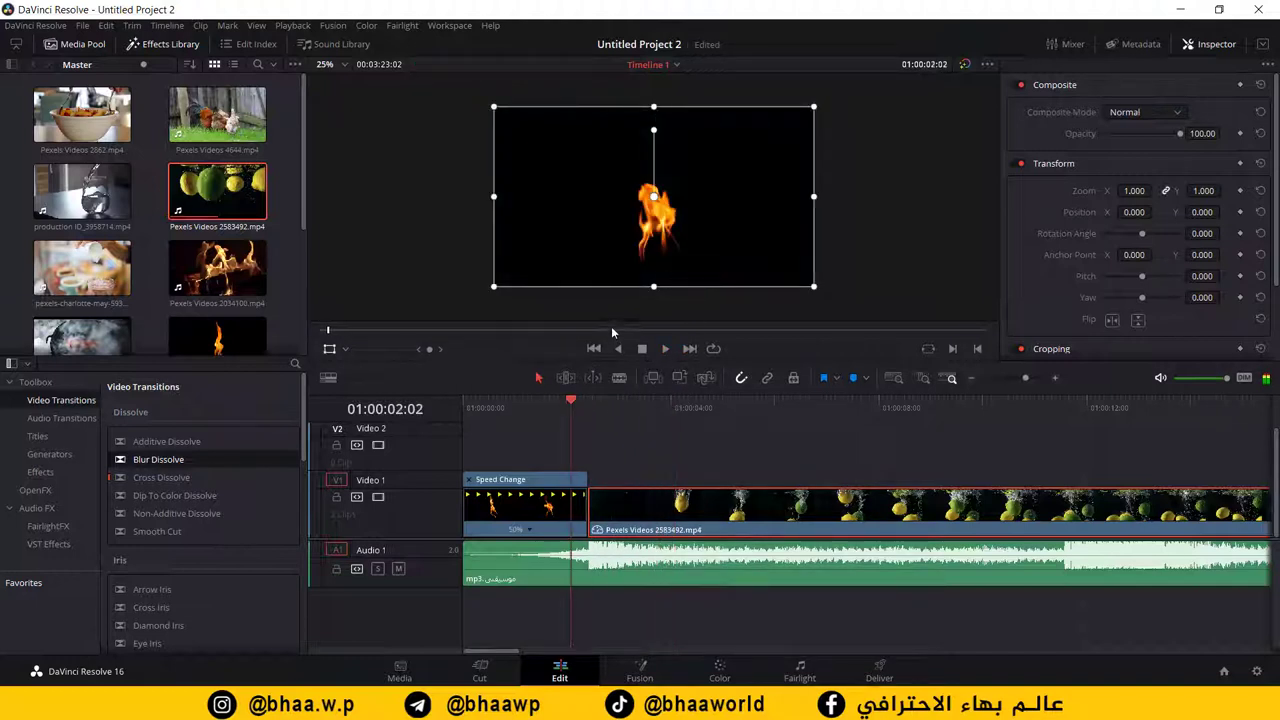
pyautogui.press('space')
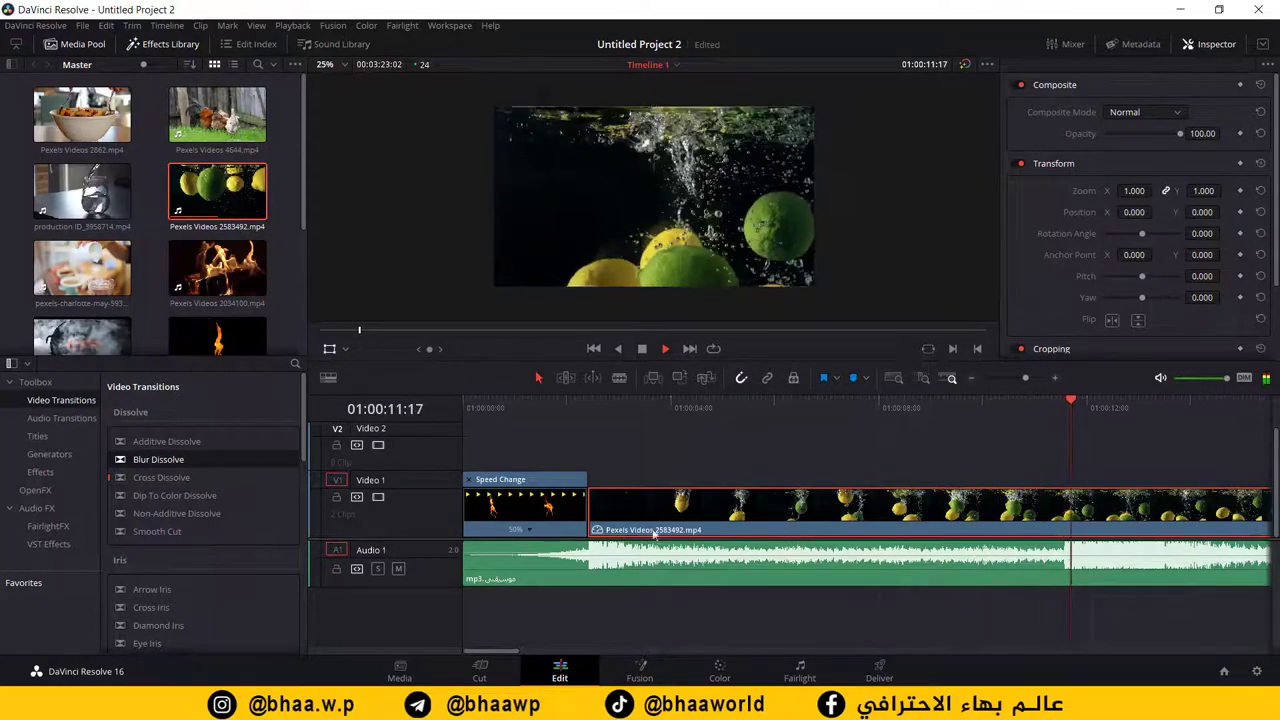
pyautogui.press('space')
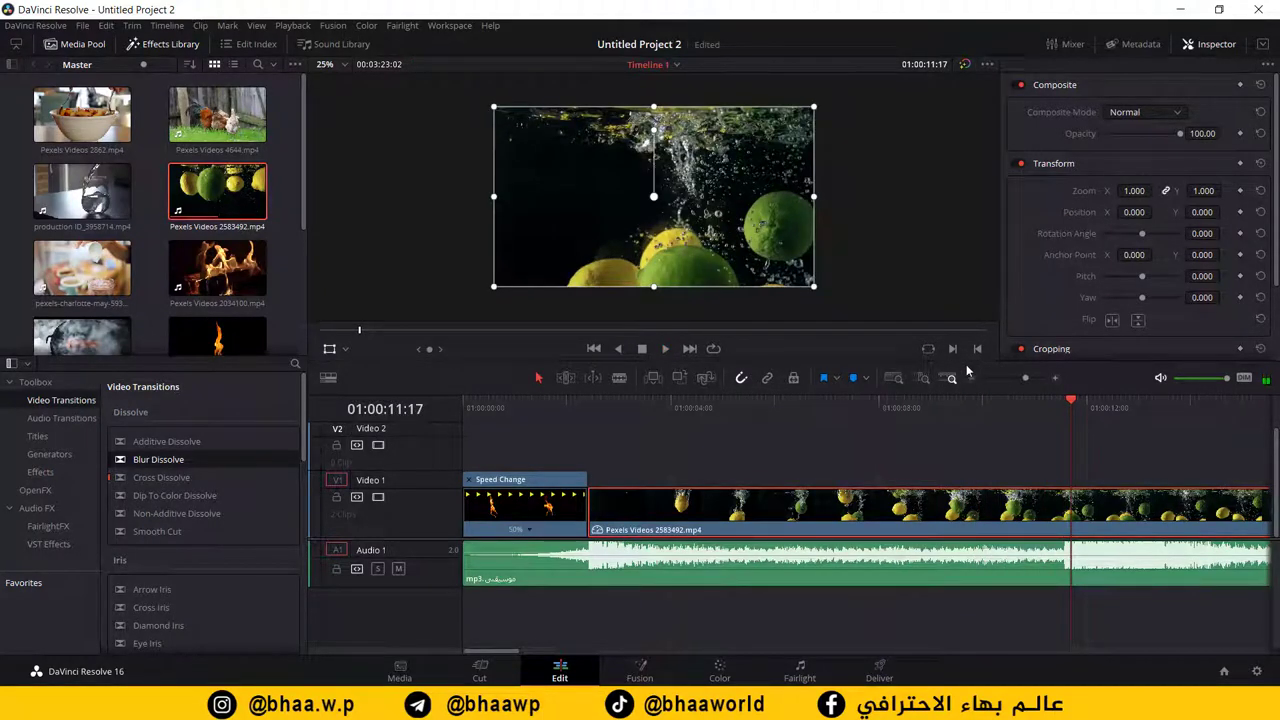
# Step: Split the lemon clip at 01:00:11:14, at the second rise in the music, and delete the remainder
pyautogui.moveTo(1069, 403)
pyautogui.mouseDown()
pyautogui.moveTo(1042, 405)
pyautogui.moveTo(1063, 408)
pyautogui.mouseUp()
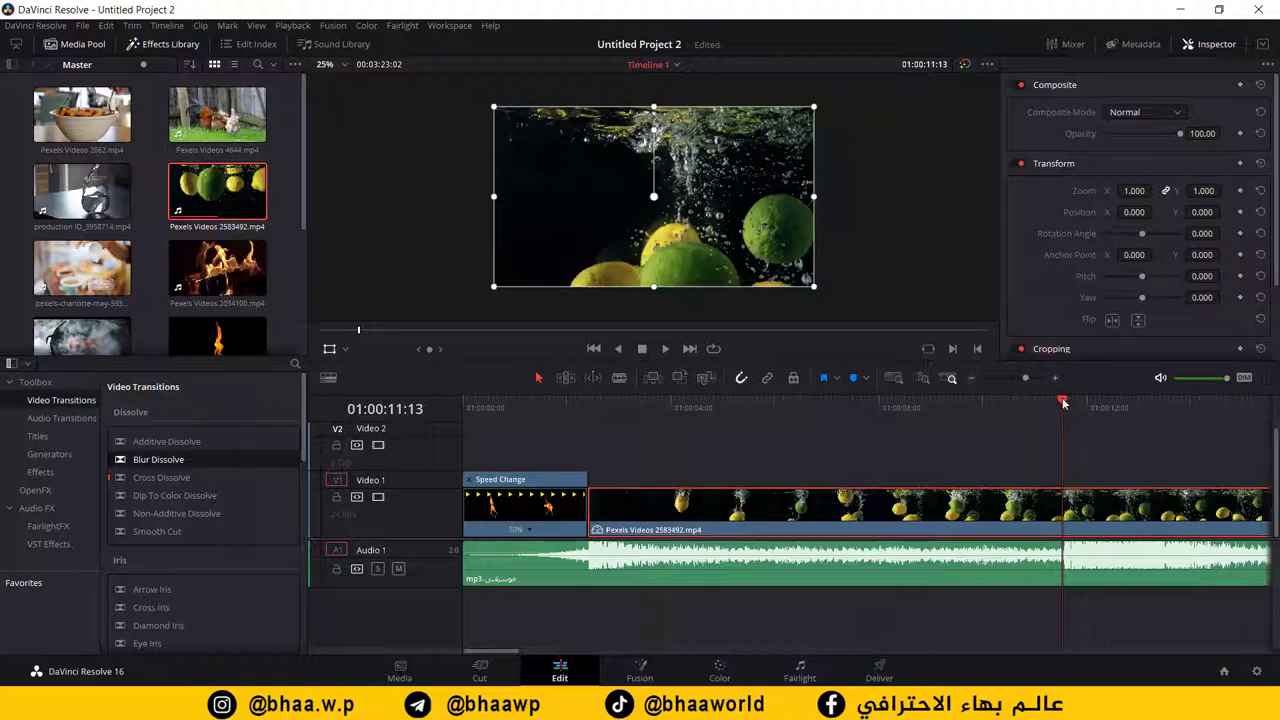
pyautogui.moveTo(1065, 403)
pyautogui.mouseDown()
pyautogui.moveTo(1046, 402)
pyautogui.moveTo(1079, 402)
pyautogui.moveTo(1066, 400)
pyautogui.mouseUp()
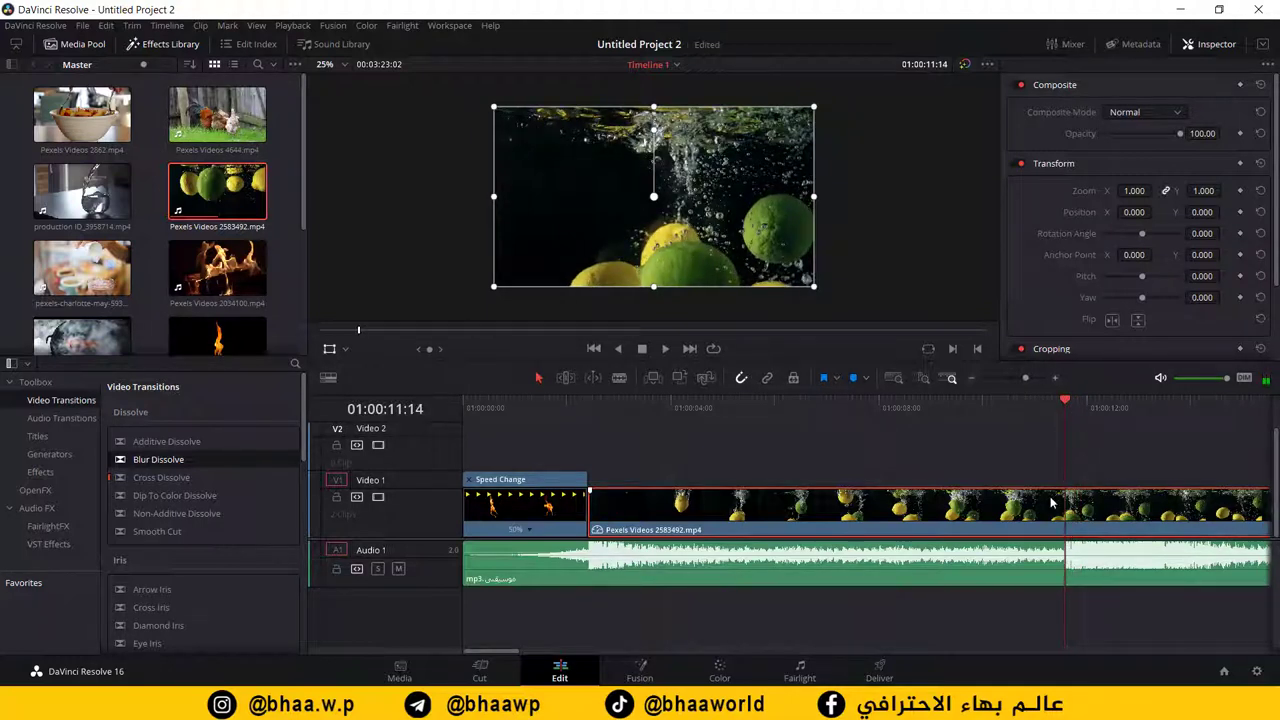
pyautogui.hotkey('ctrl', 'b')
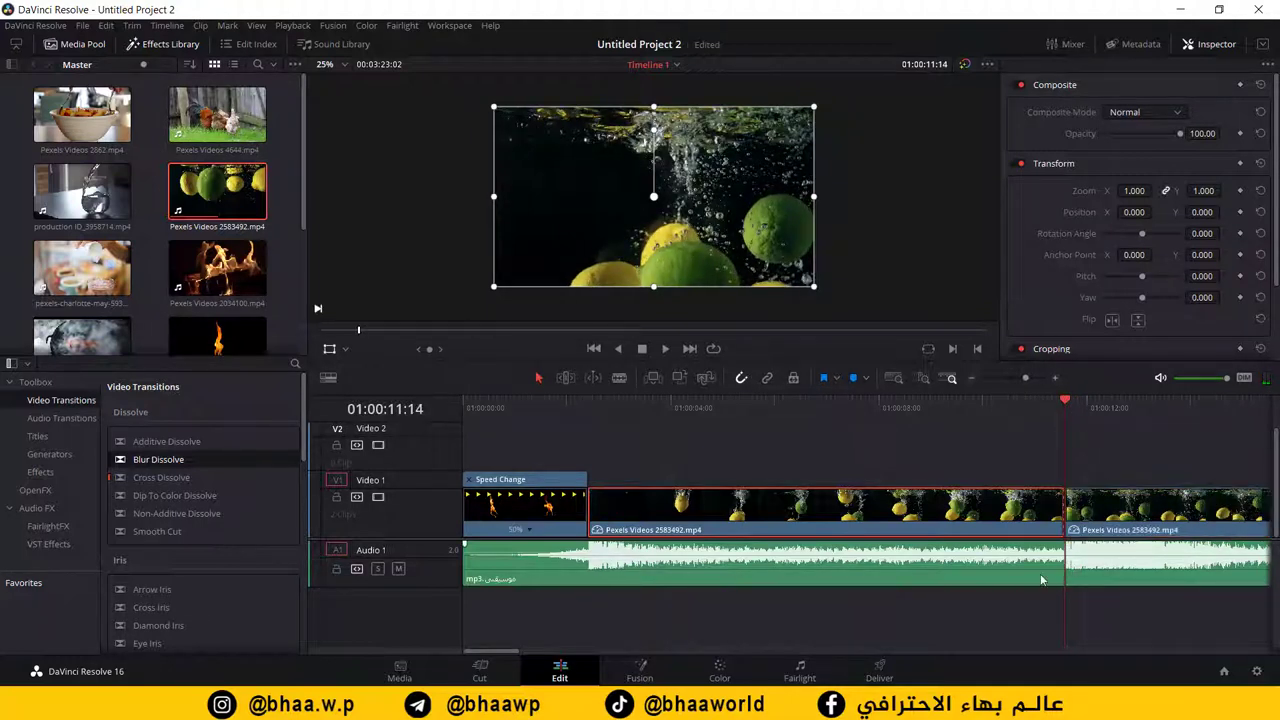
pyautogui.click(1120, 510)
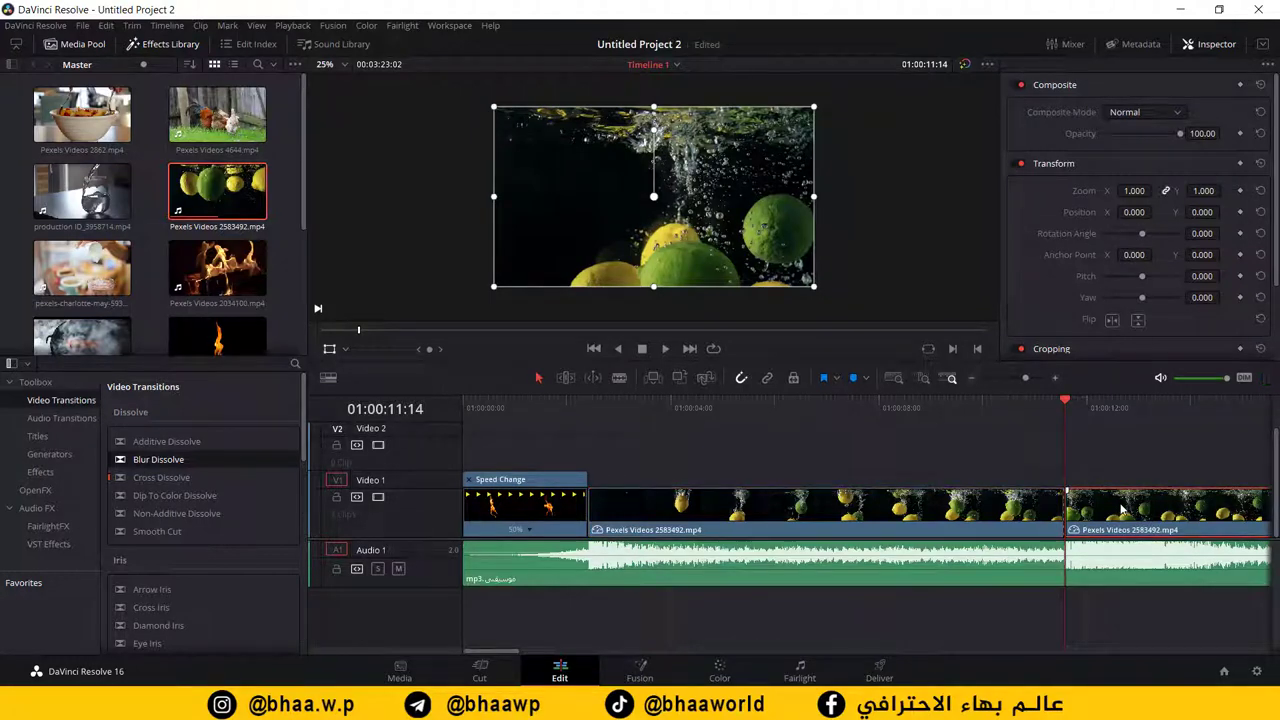
pyautogui.press('Delete')
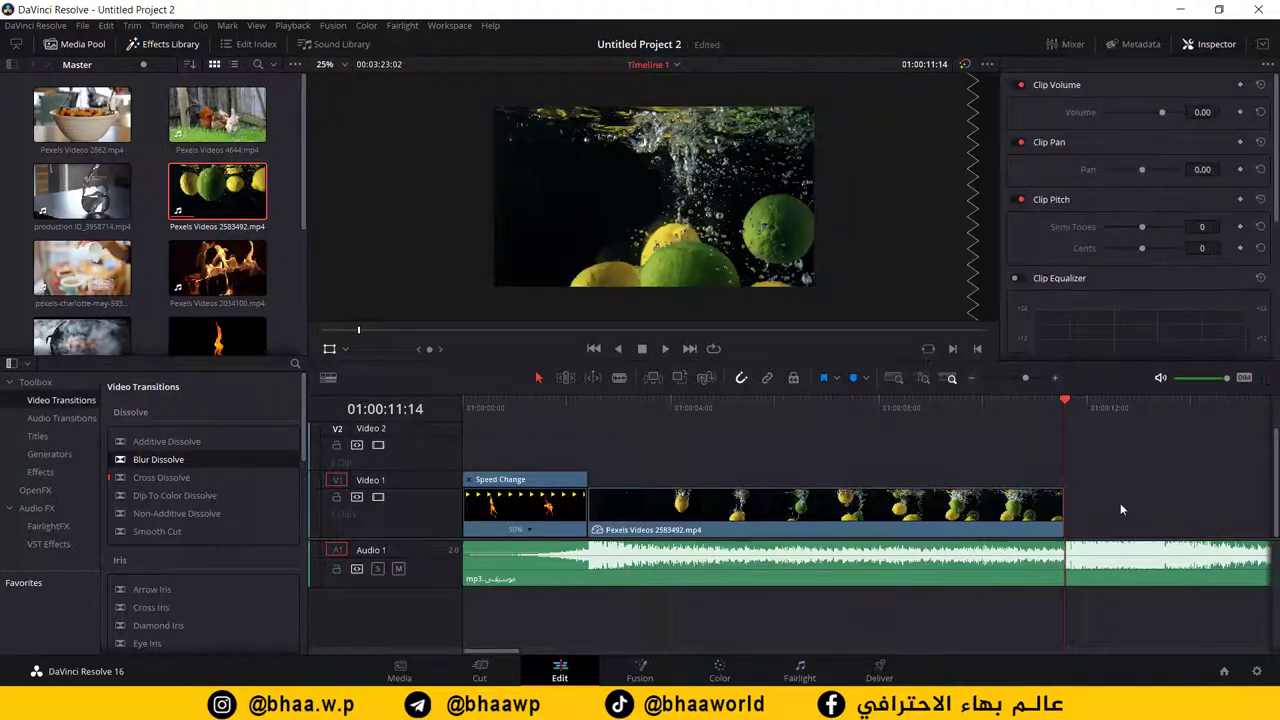
# Step: Paste a copy of the trimmed lemon clip directly after it on Video 1 and set the copy to Reverse speed
pyautogui.click(787, 510)
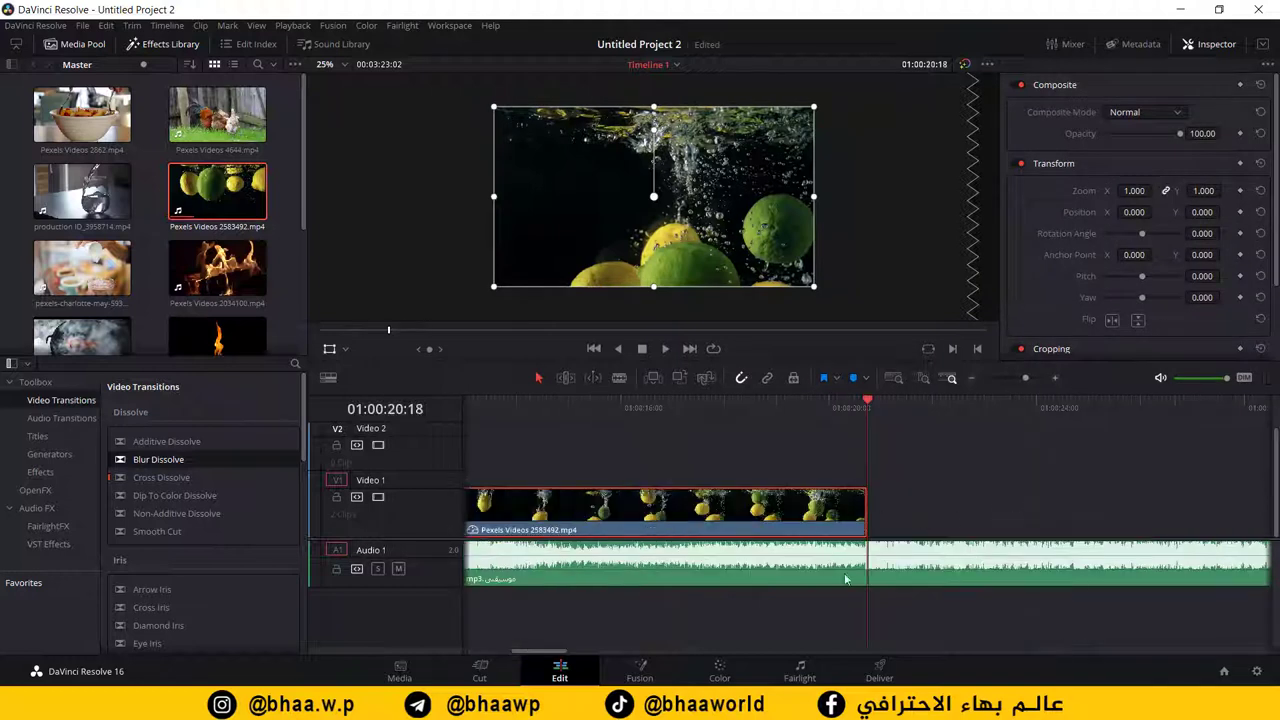
pyautogui.moveTo(562, 654); pyautogui.dragTo(530, 662)
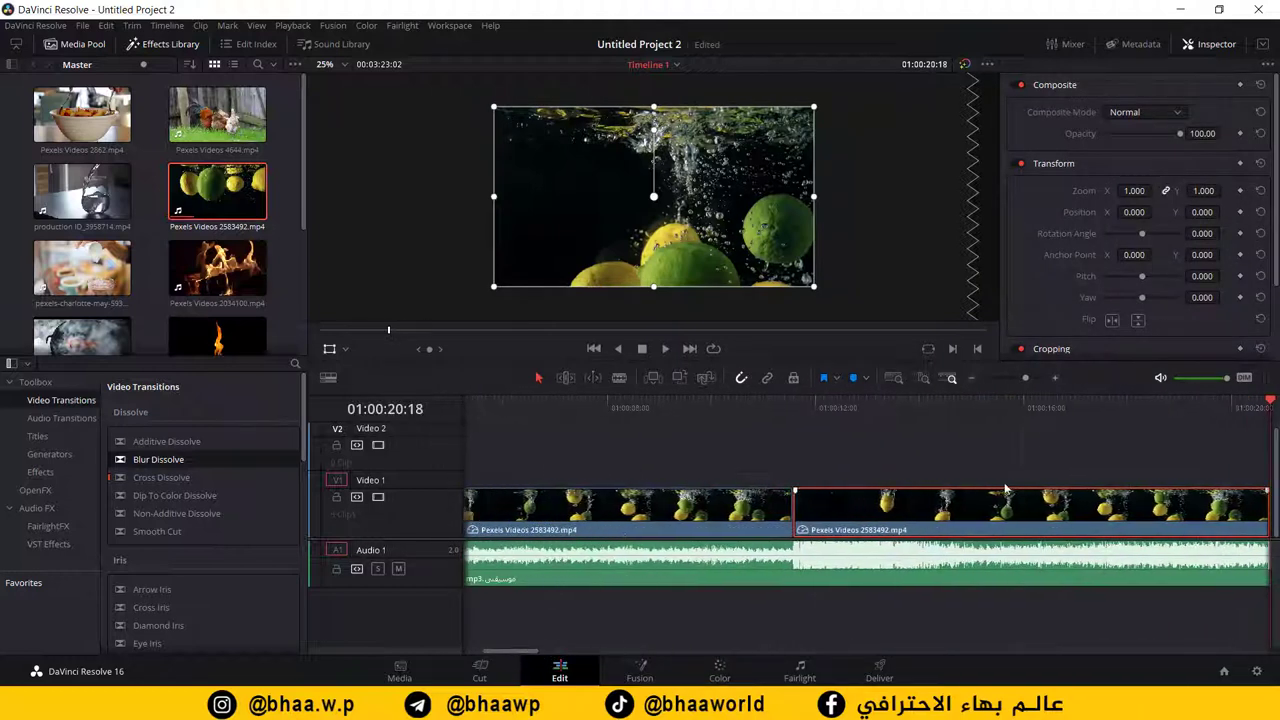
pyautogui.rightClick(954, 516)
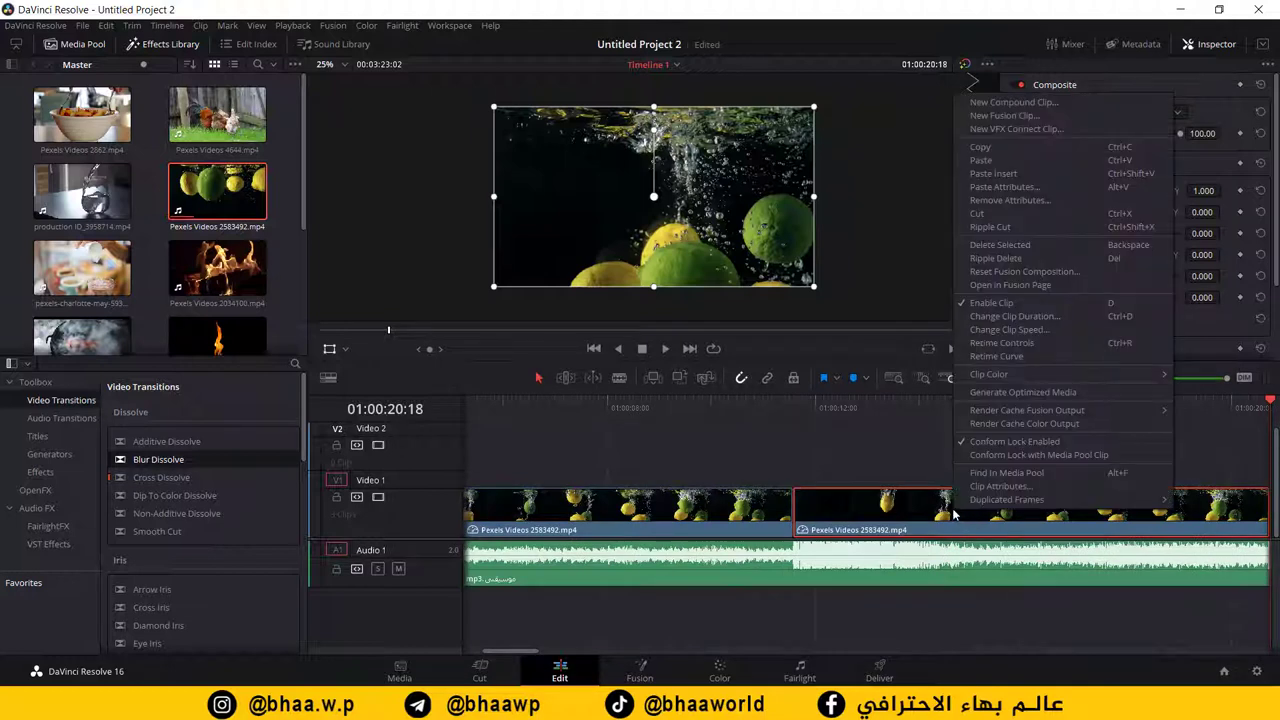
pyautogui.click(1019, 331)
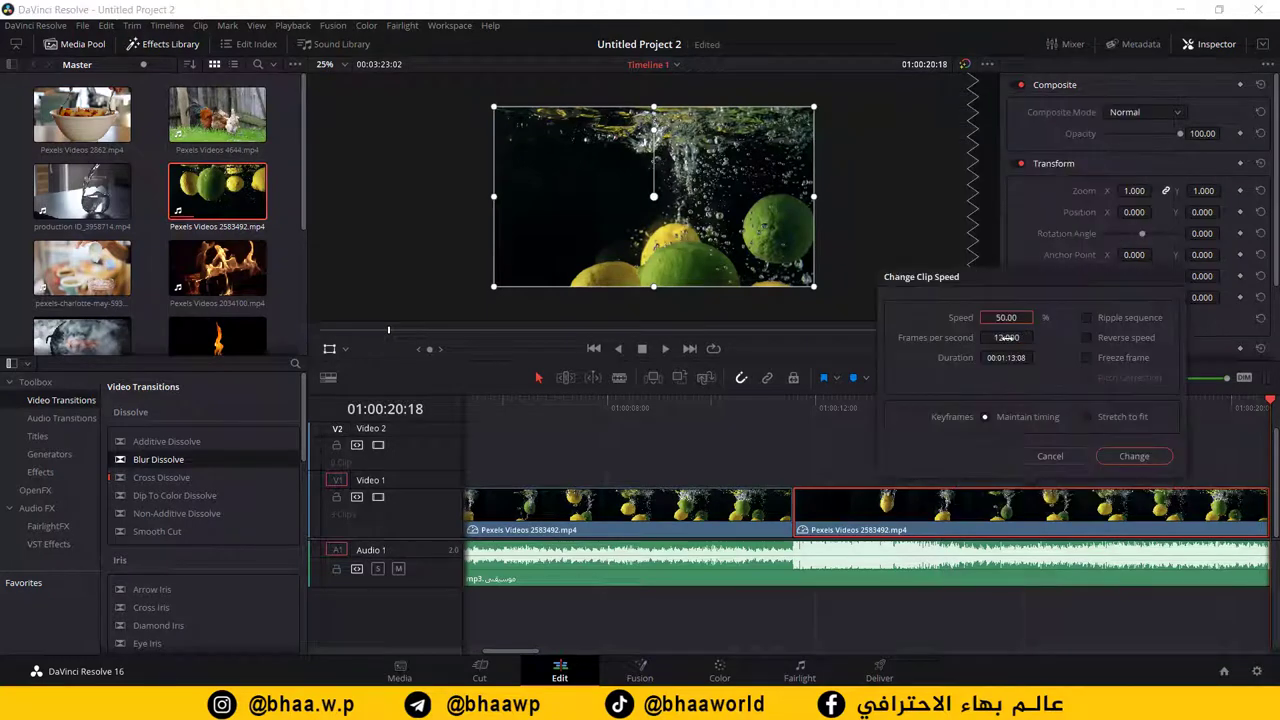
pyautogui.click(1089, 337)
pyautogui.click(1134, 456)
# Step: Play back the passage across the cut from the lemon clip into its reversed copy
pyautogui.moveTo(700, 411); pyautogui.dragTo(640, 413)
pyautogui.press('space')
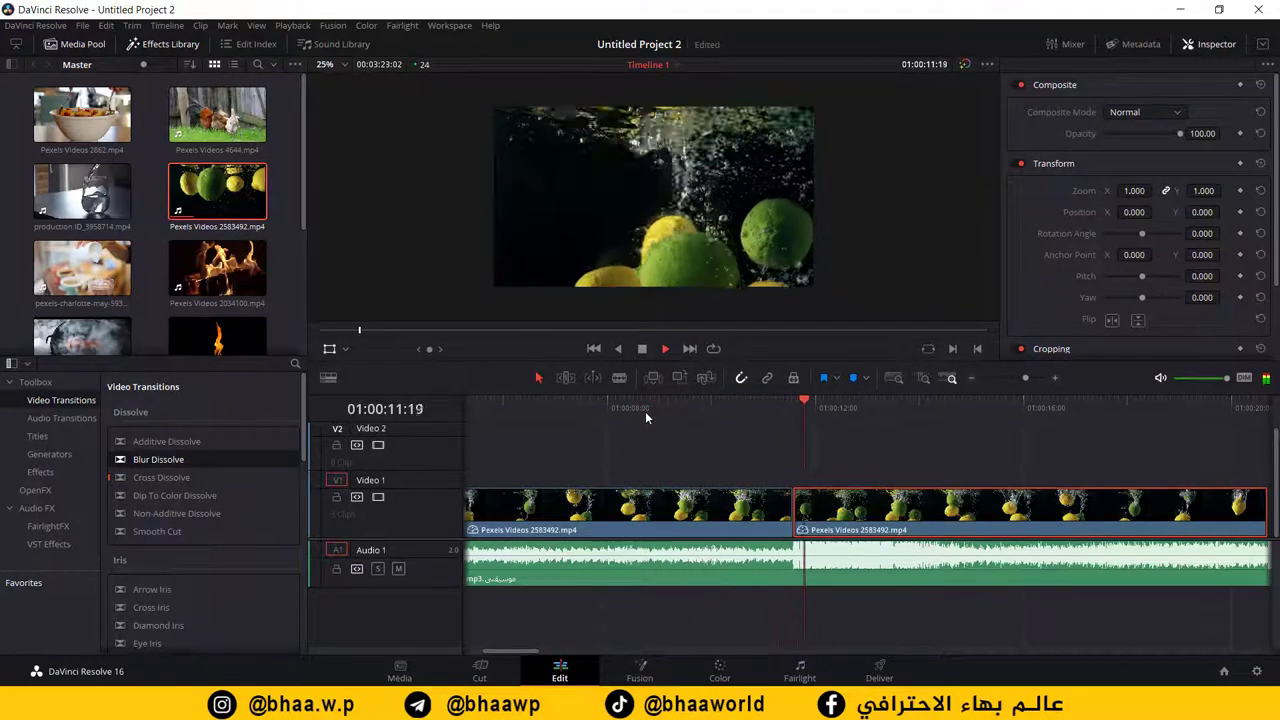
pyautogui.press('space')
pyautogui.moveTo(840, 402); pyautogui.dragTo(750, 407)
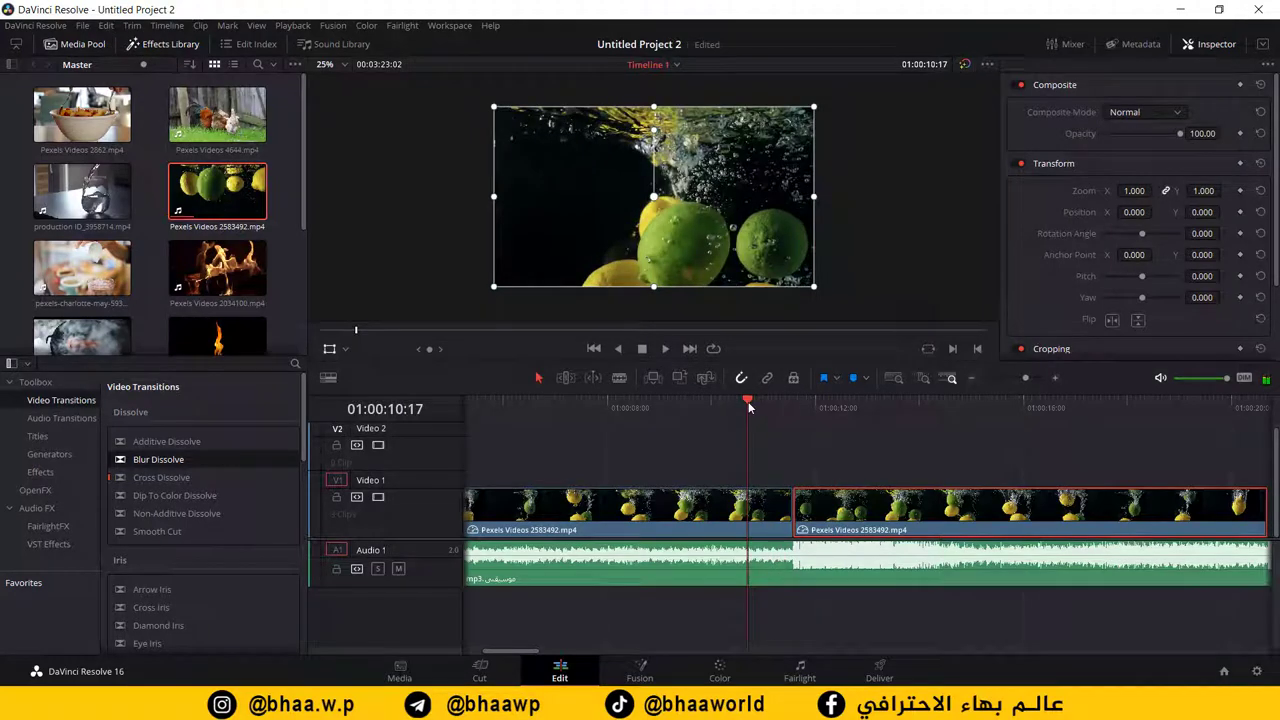
pyautogui.press('space')
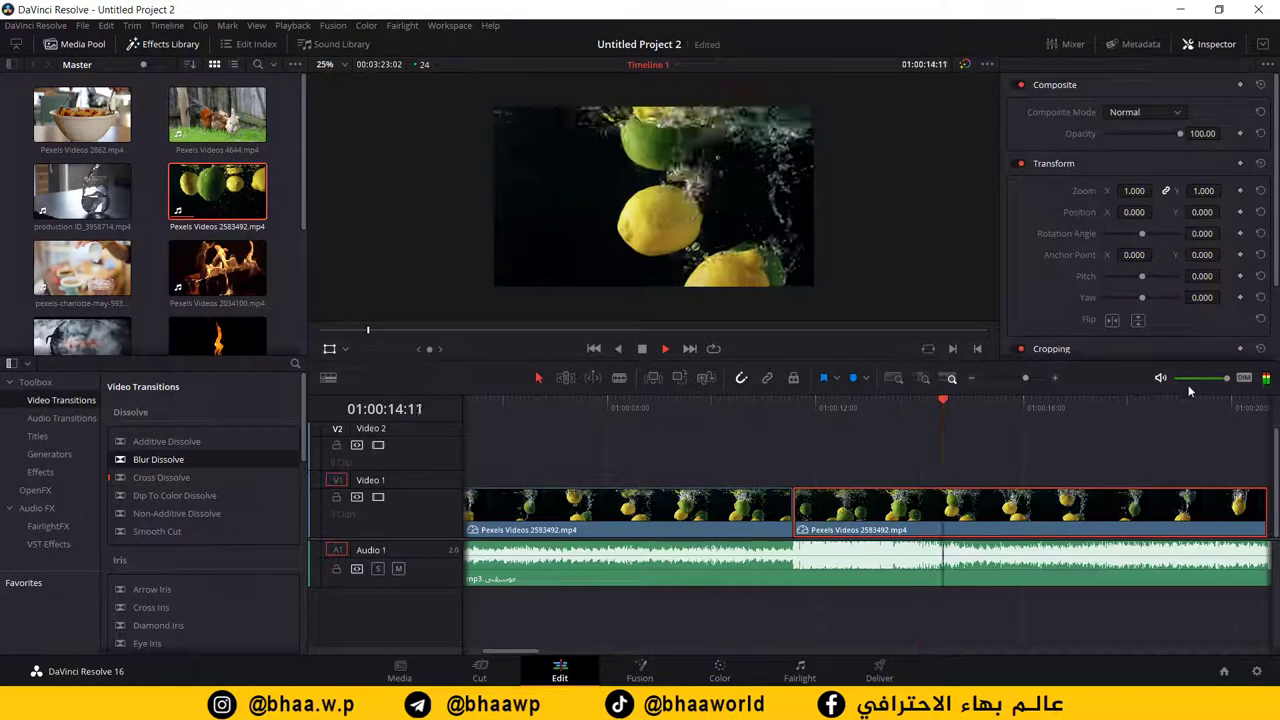
# Step: Zoom out the timeline and play the music on past the end of the last video clip
pyautogui.click(972, 378)
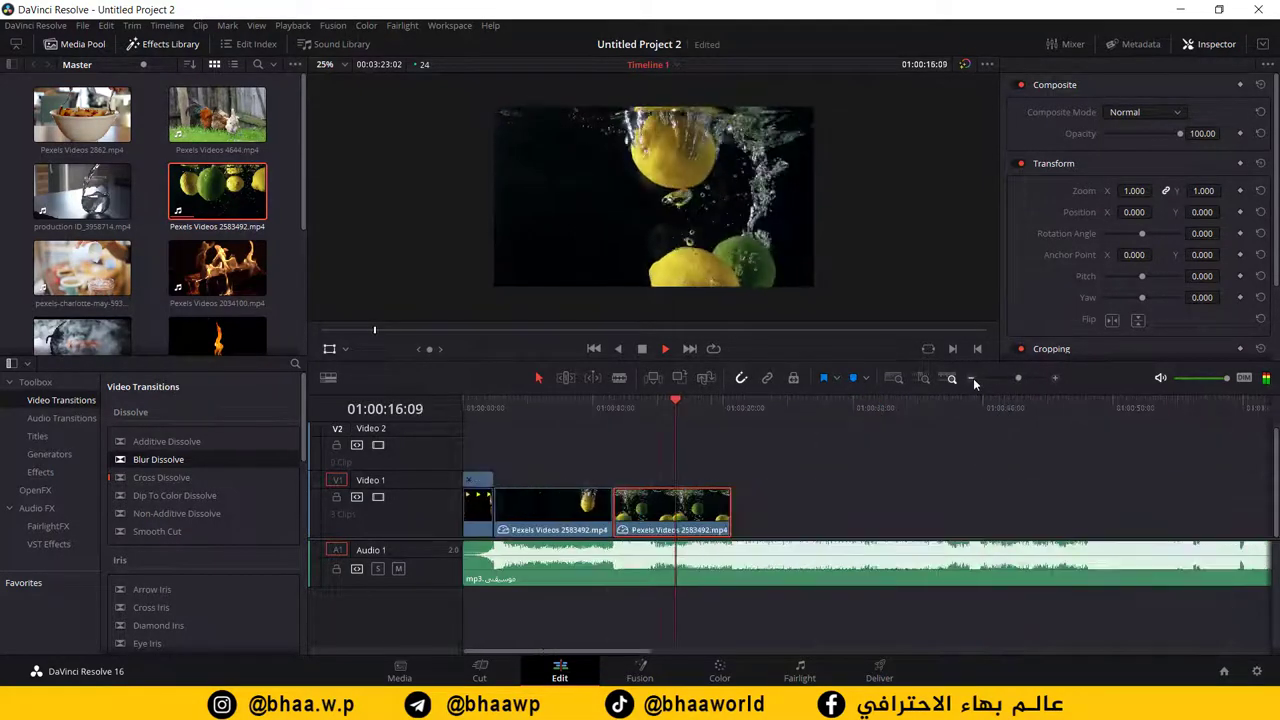
pyautogui.press('space')
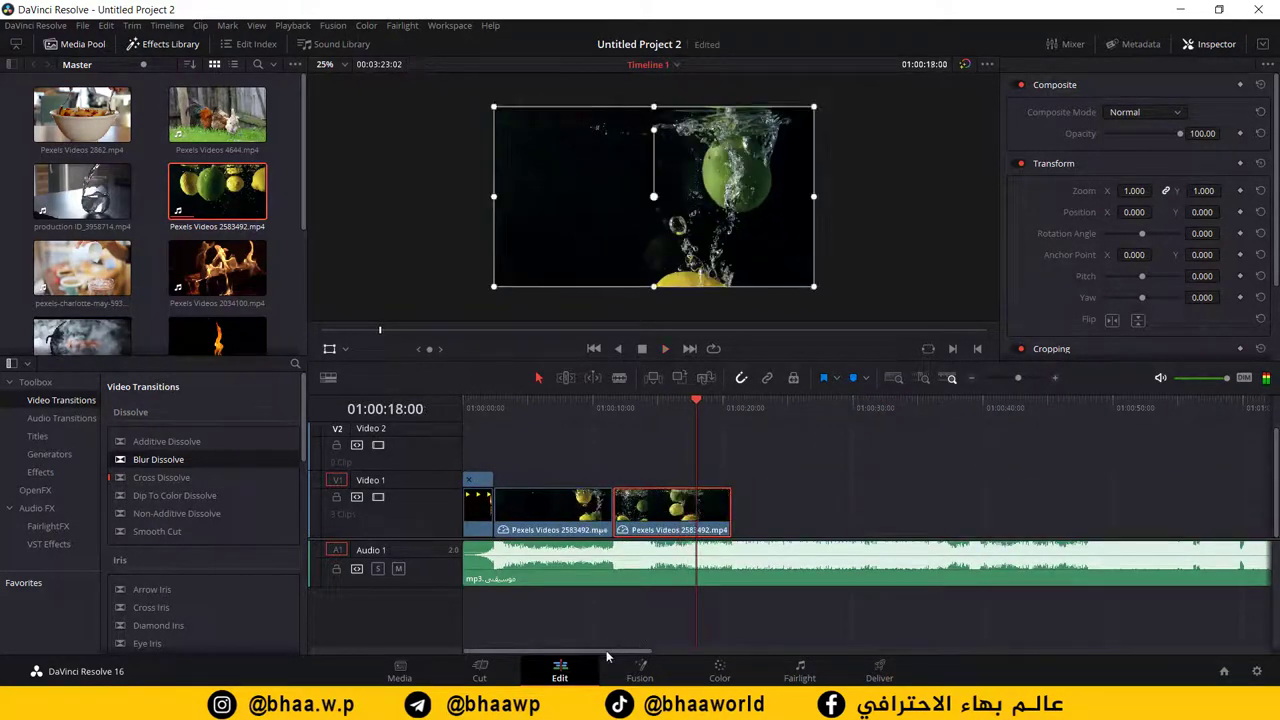
pyautogui.moveTo(606, 654); pyautogui.dragTo(572, 638)
pyautogui.press('space')
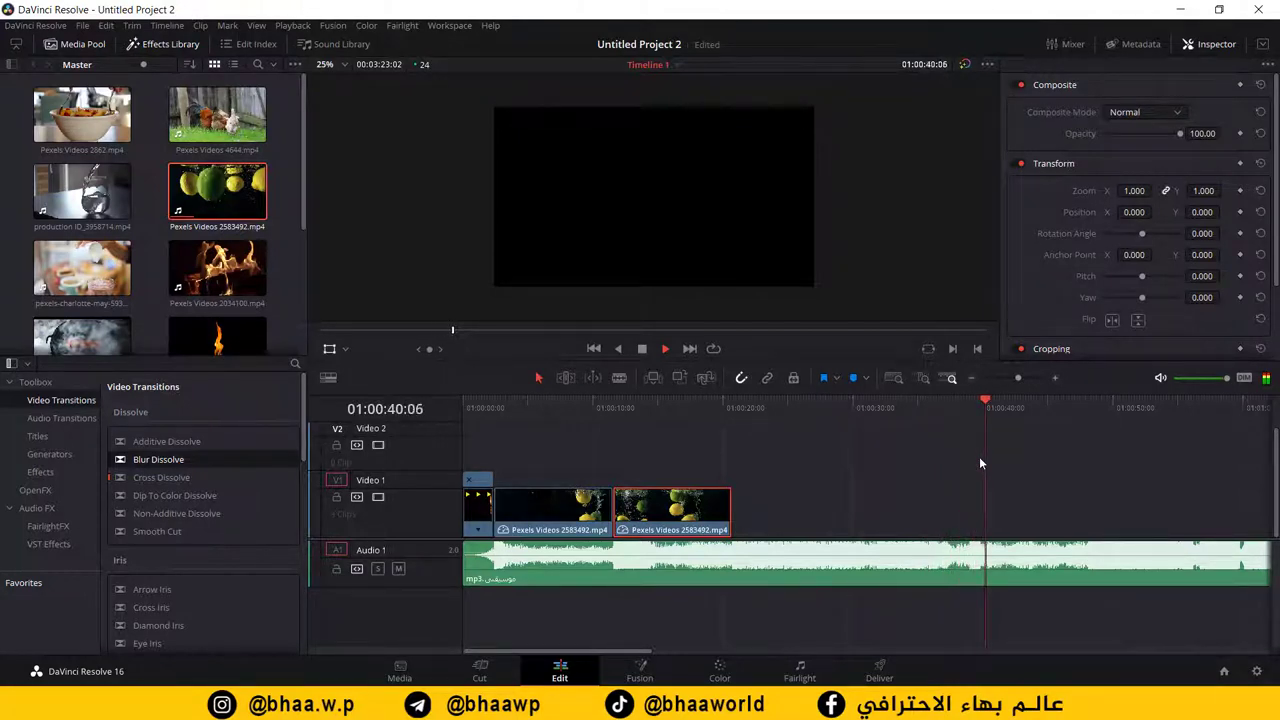
# Step: Split the music on Audio 1 at 01:00:56:05, at the start of the beat, and delete everything after the cut
pyautogui.moveTo(610, 650); pyautogui.dragTo(651, 653)
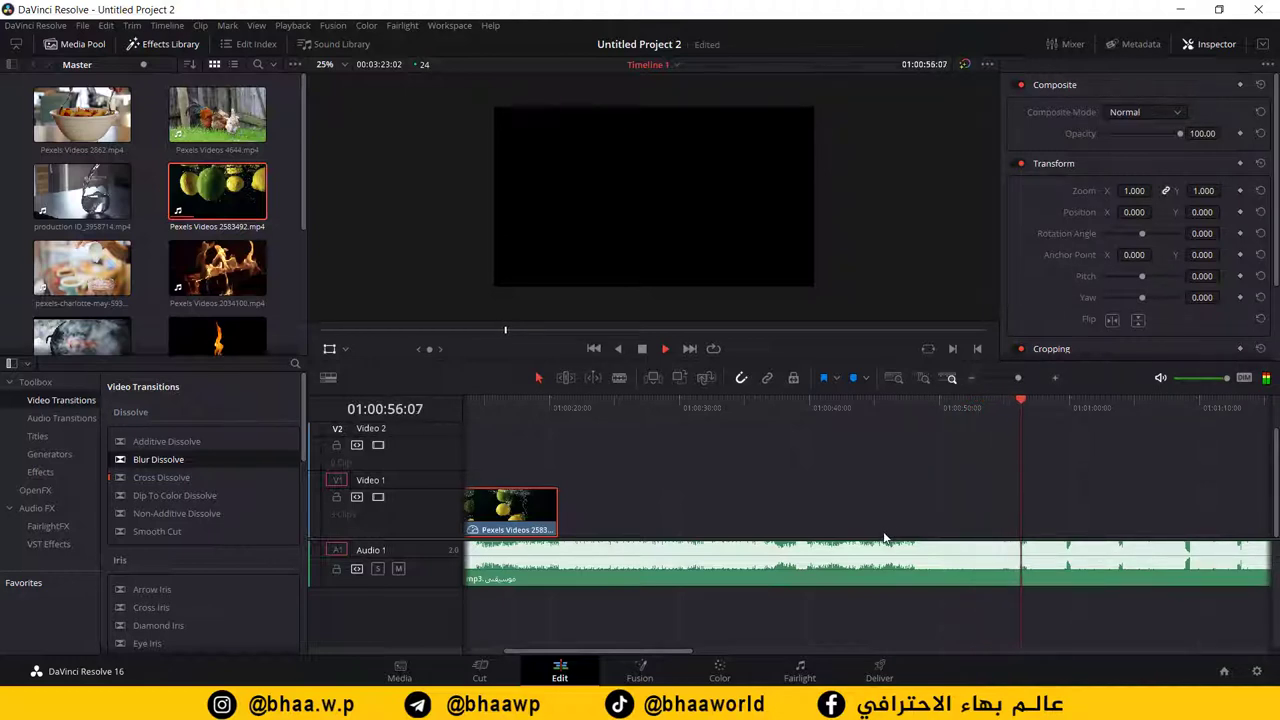
pyautogui.press('space')
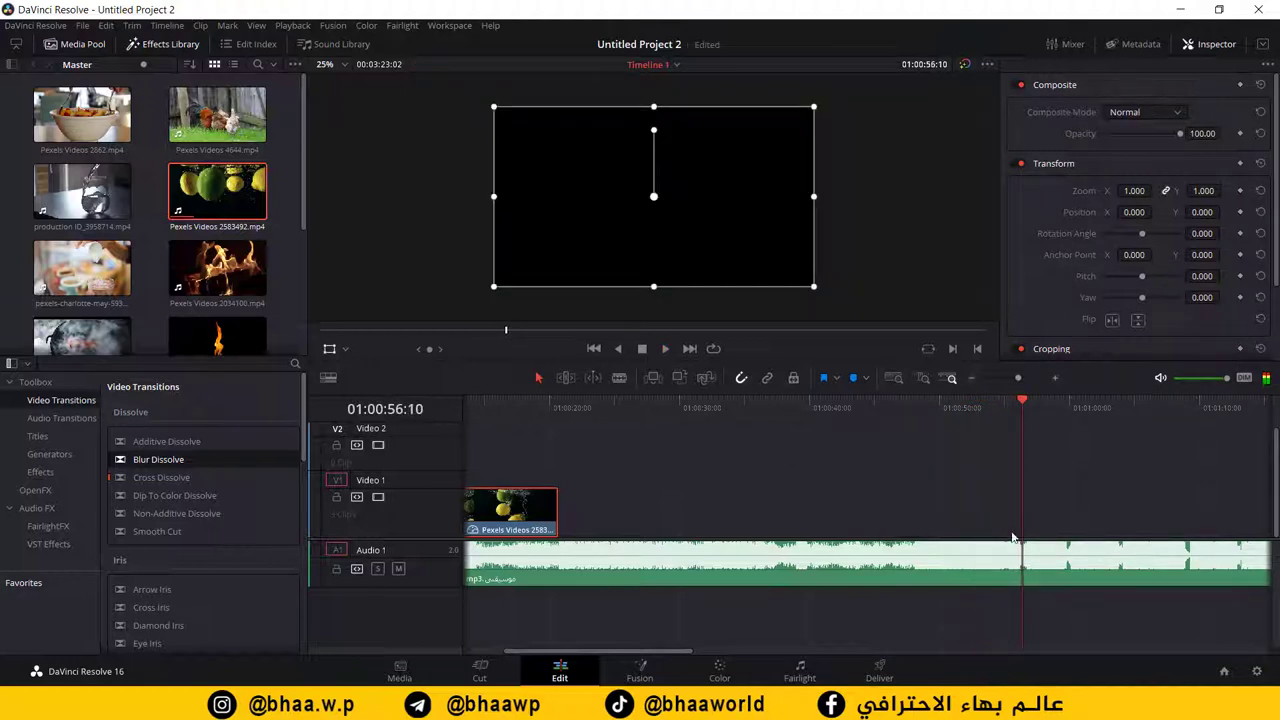
pyautogui.click(1055, 380)
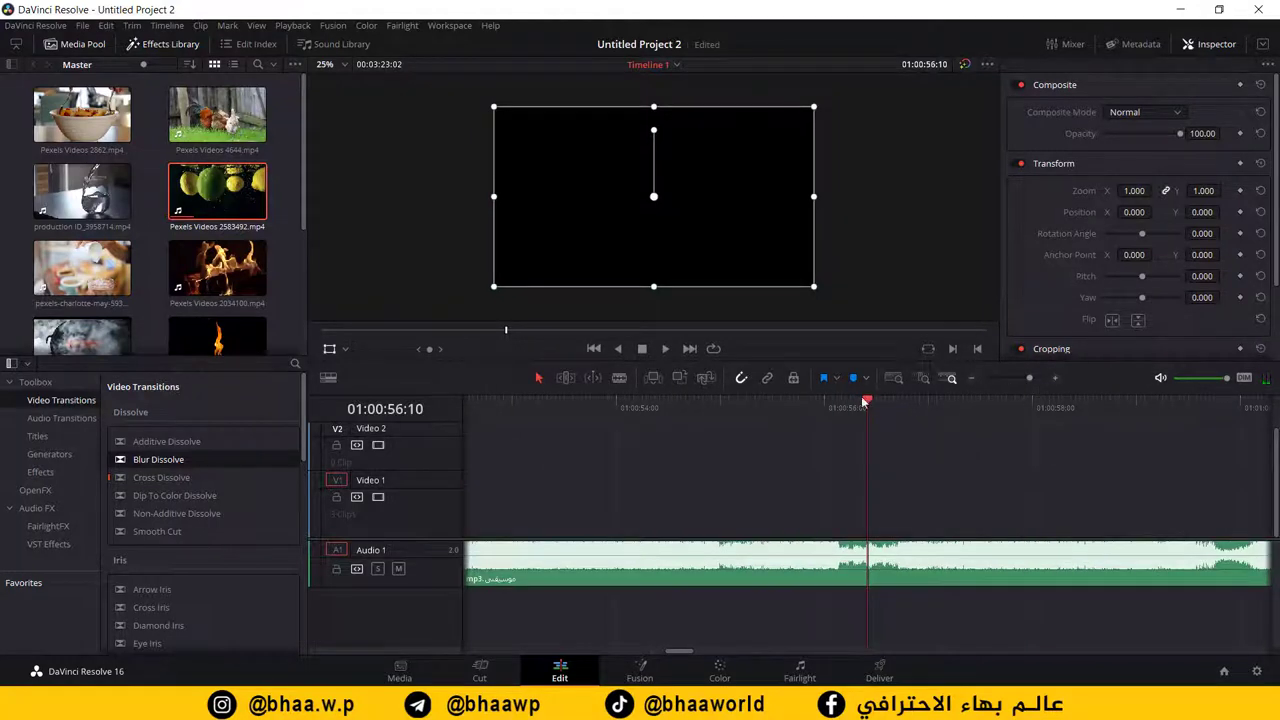
pyautogui.moveTo(866, 401); pyautogui.dragTo(742, 414)
pyautogui.press('space')
pyautogui.press('space')
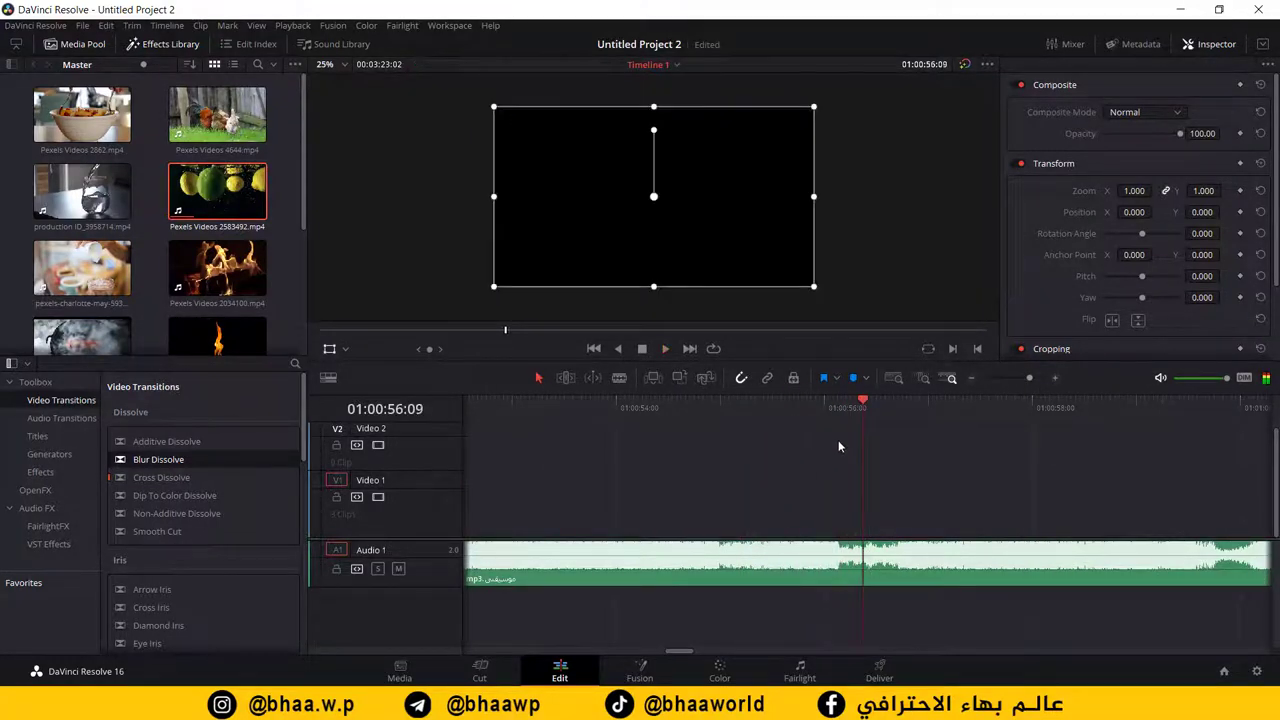
pyautogui.moveTo(870, 411); pyautogui.dragTo(845, 411)
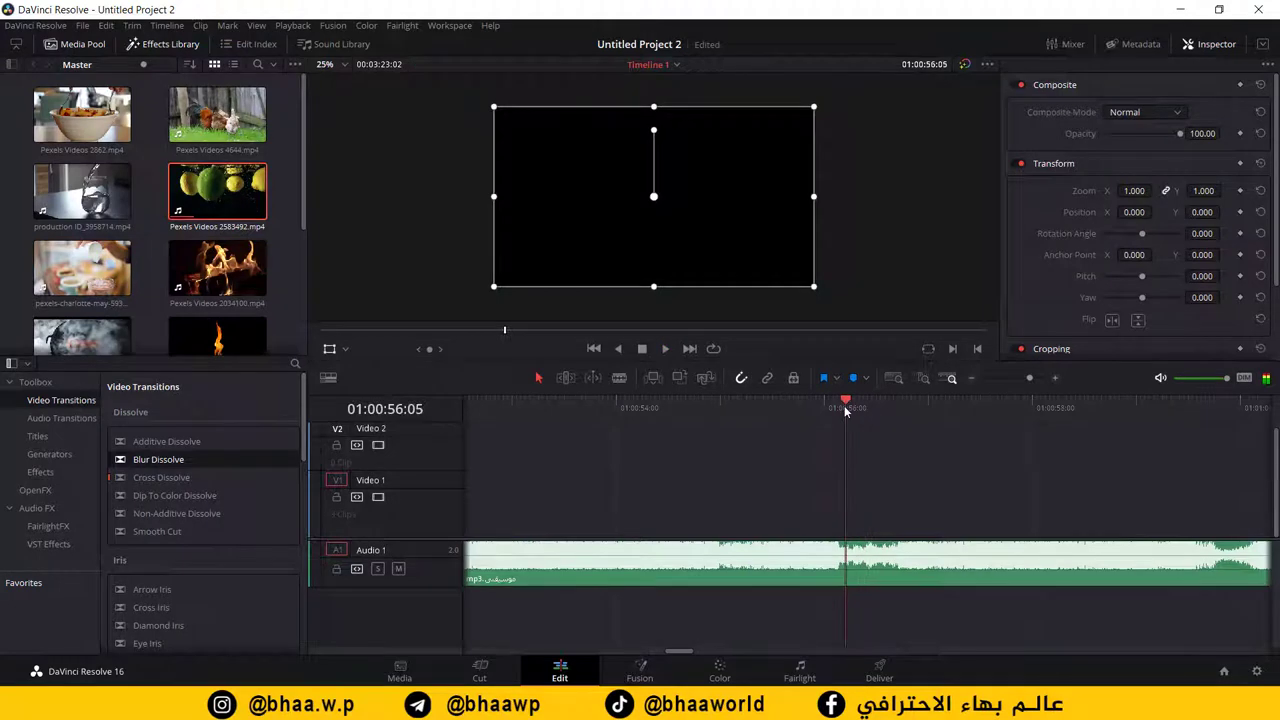
pyautogui.click(897, 567)
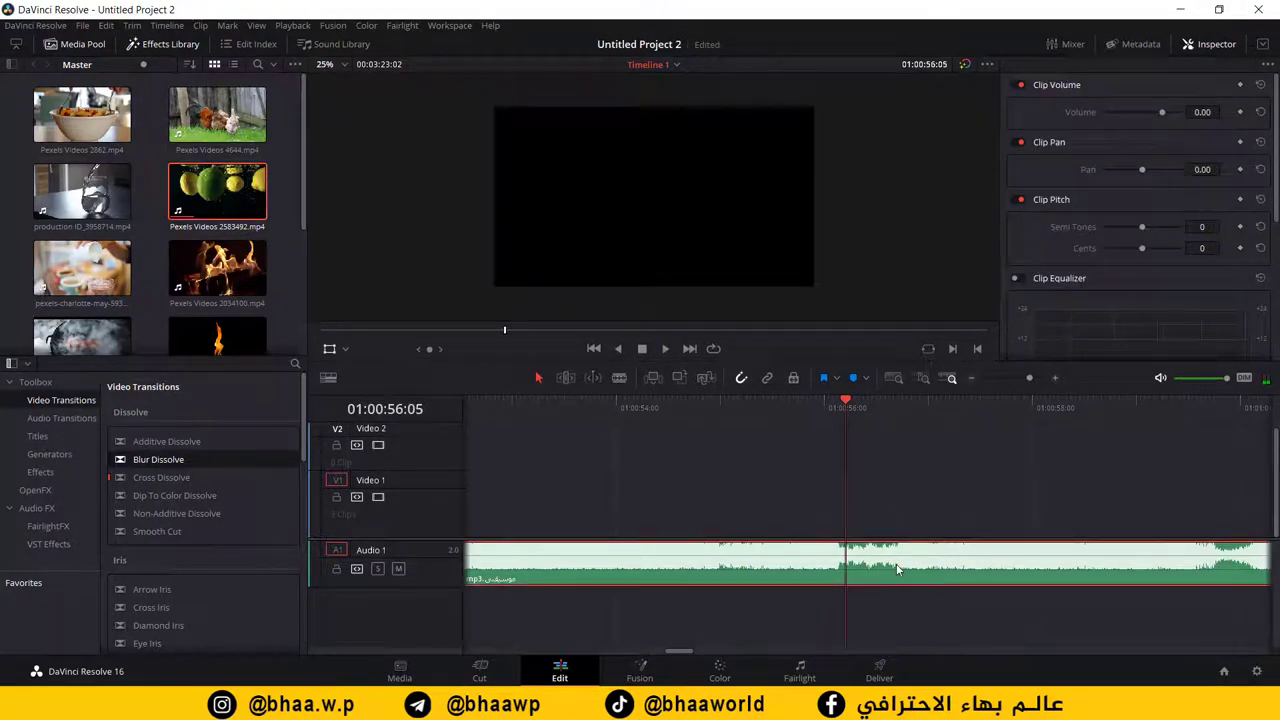
pyautogui.hotkey('ctrl', 'b')
pyautogui.click(937, 566)
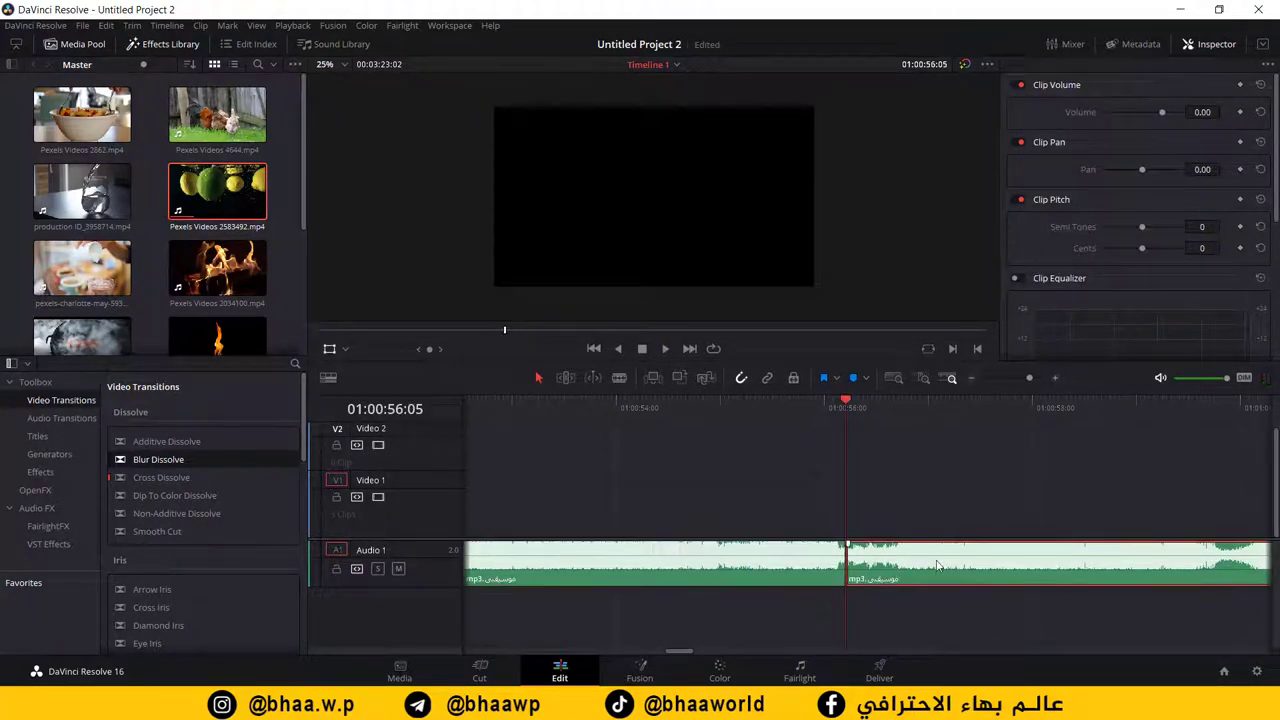
pyautogui.press('Delete')
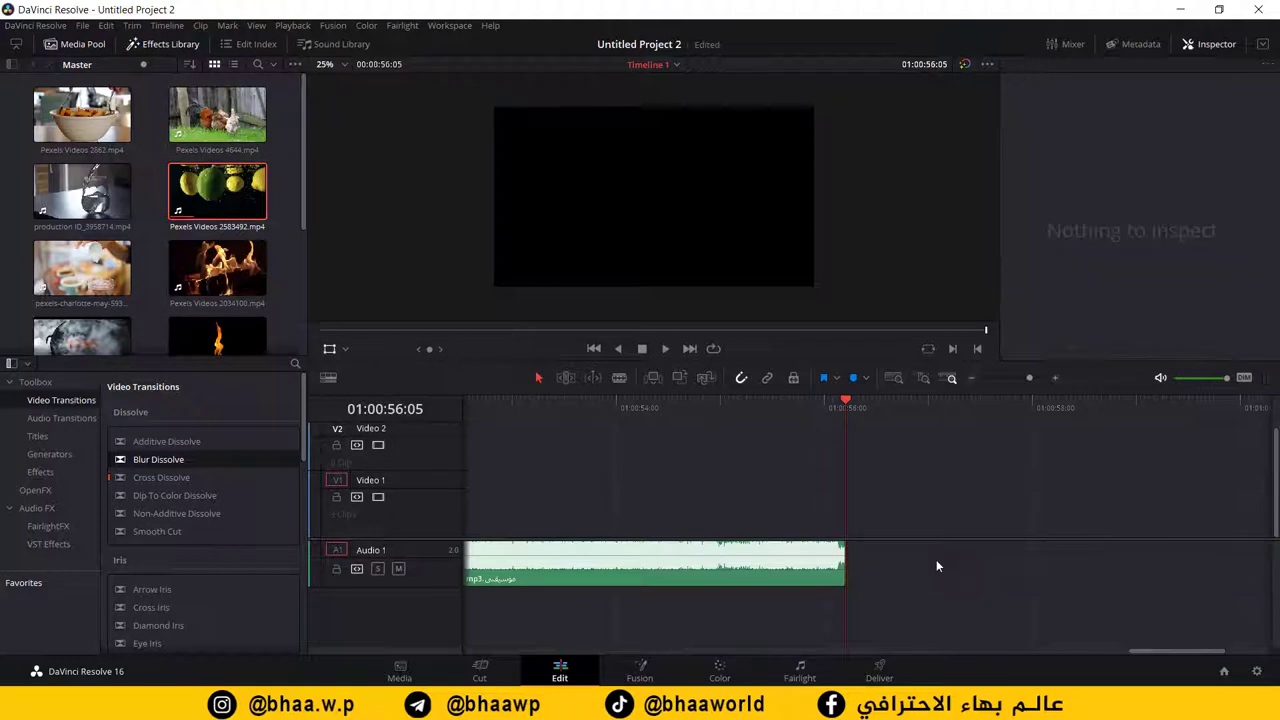
# Step: Add only the video of the rooster clip, Pexels Videos 4644.mp4, to Video 1 directly after the reversed lemon clip
pyautogui.click(970, 380)
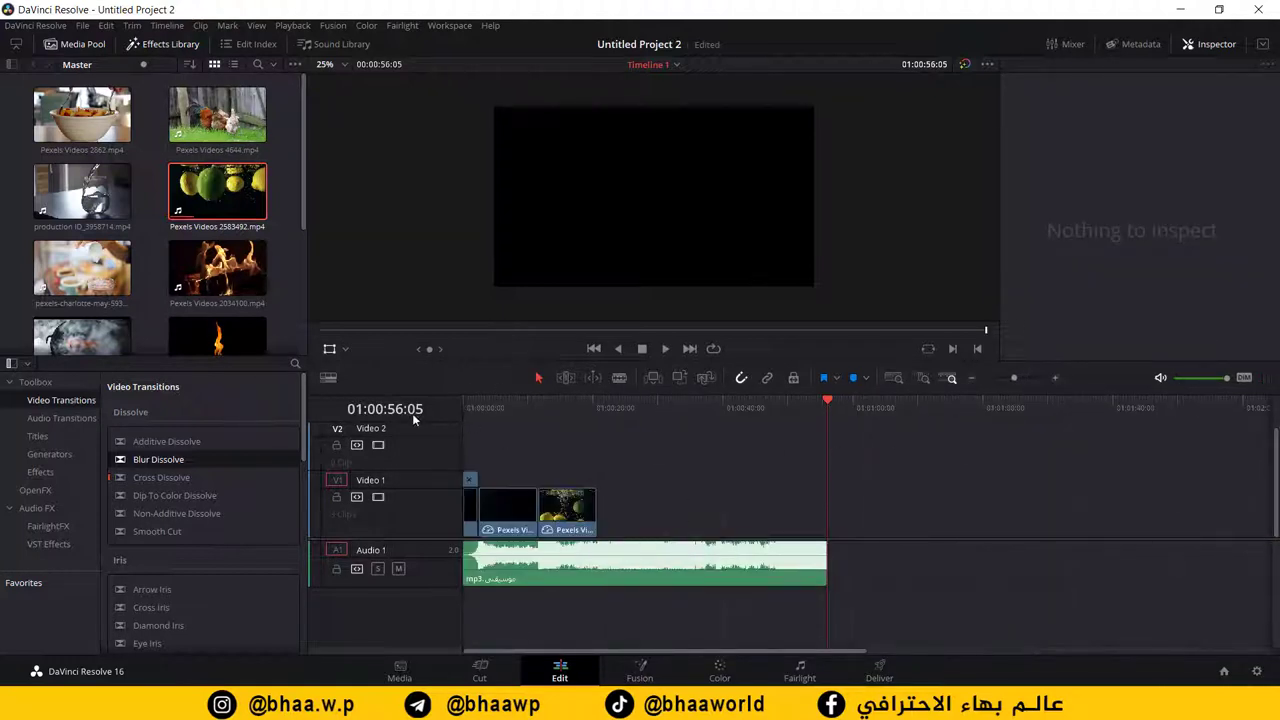
pyautogui.click(240, 185)
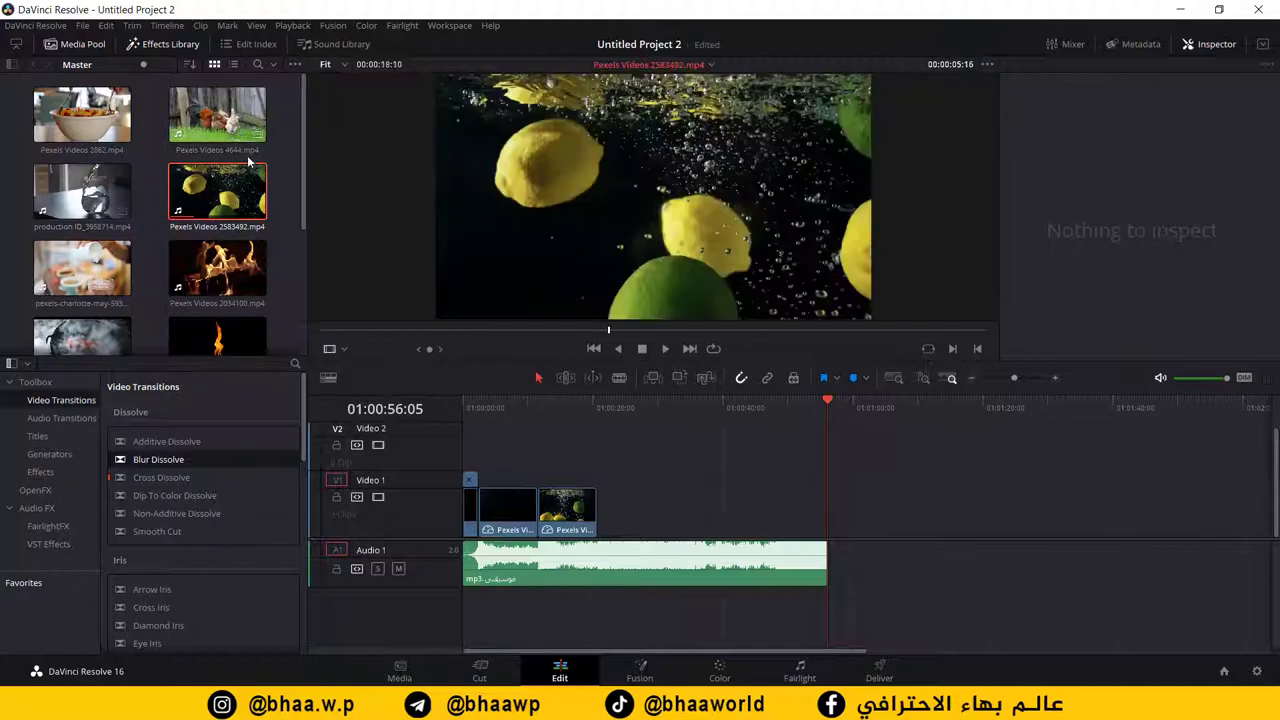
pyautogui.click(217, 113)
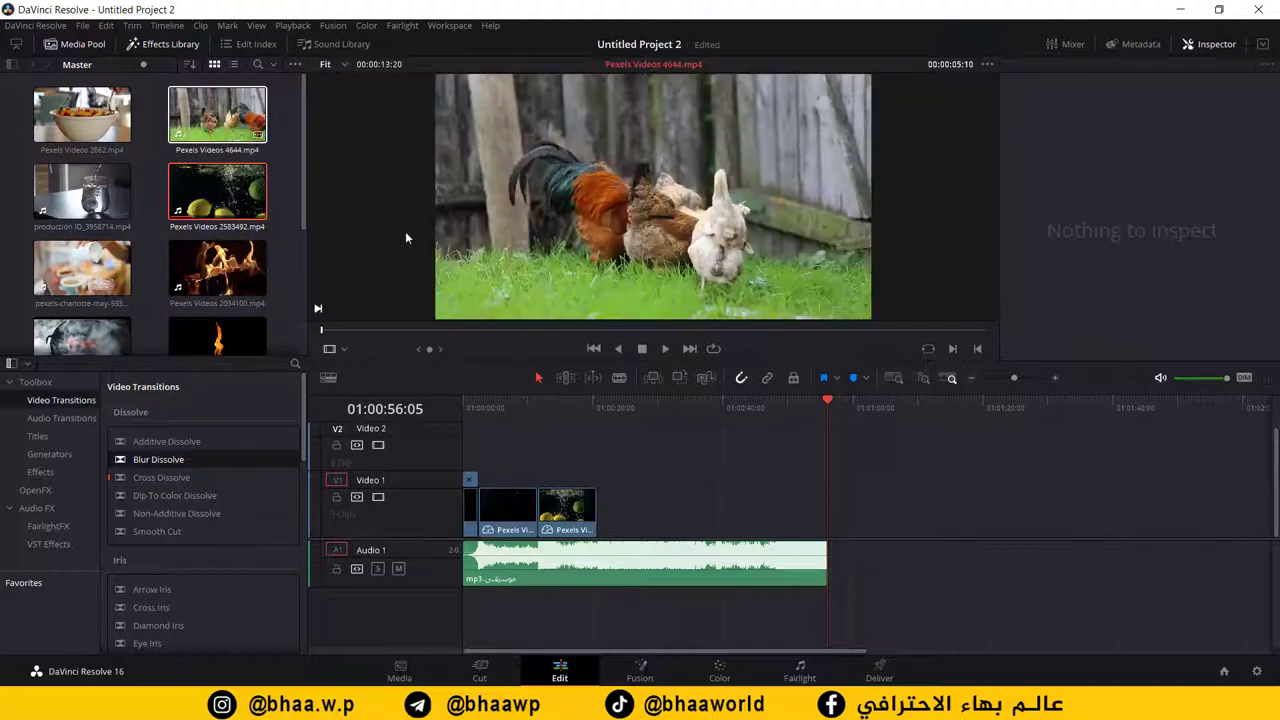
pyautogui.moveTo(217, 190); pyautogui.dragTo(217, 140)
pyautogui.moveTo(651, 303); pyautogui.dragTo(640, 508)
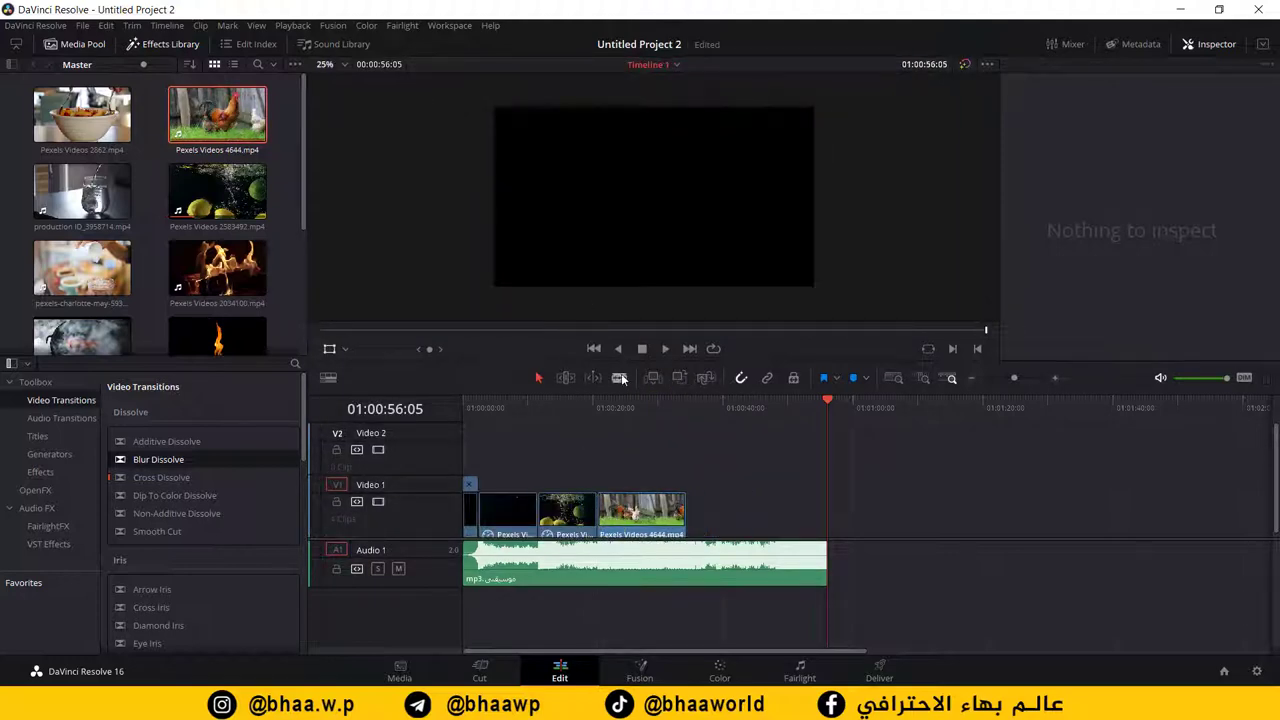
# Step: Change the clip speed of the rooster clip on Video 1 to slow motion
pyautogui.click(622, 420)
pyautogui.click(650, 510)
pyautogui.rightClick(654, 515)
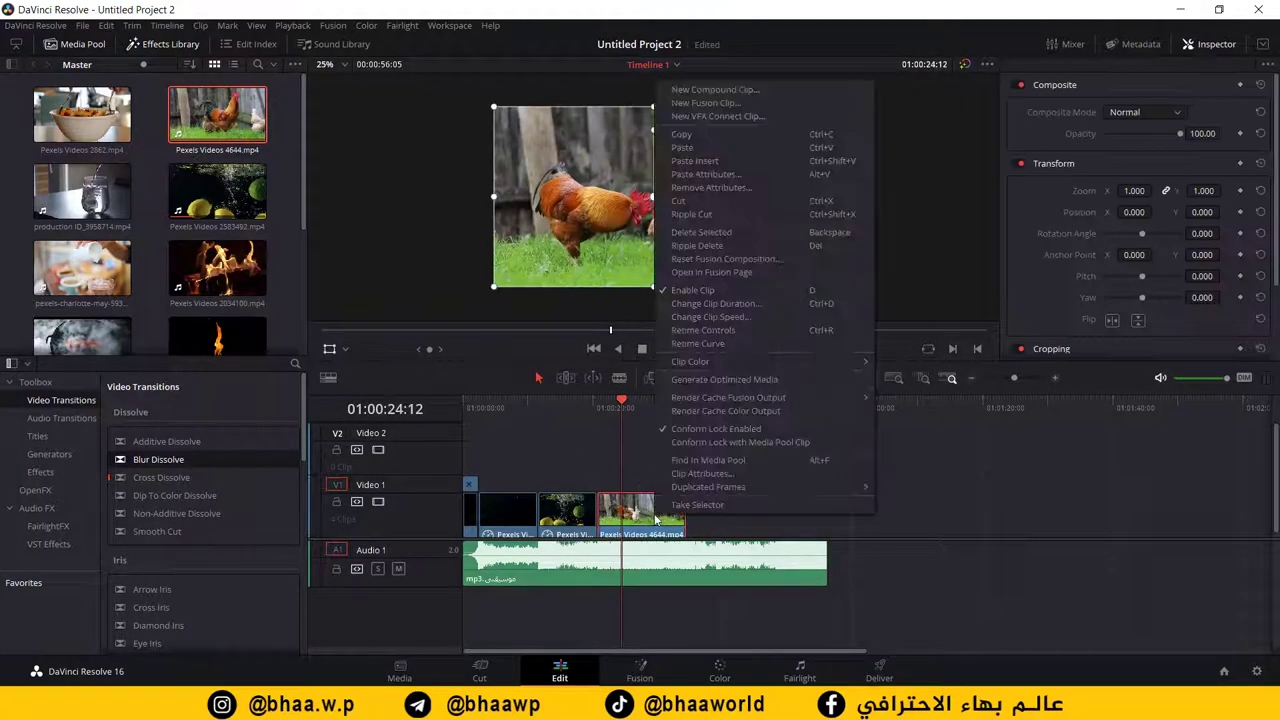
pyautogui.click(736, 317)
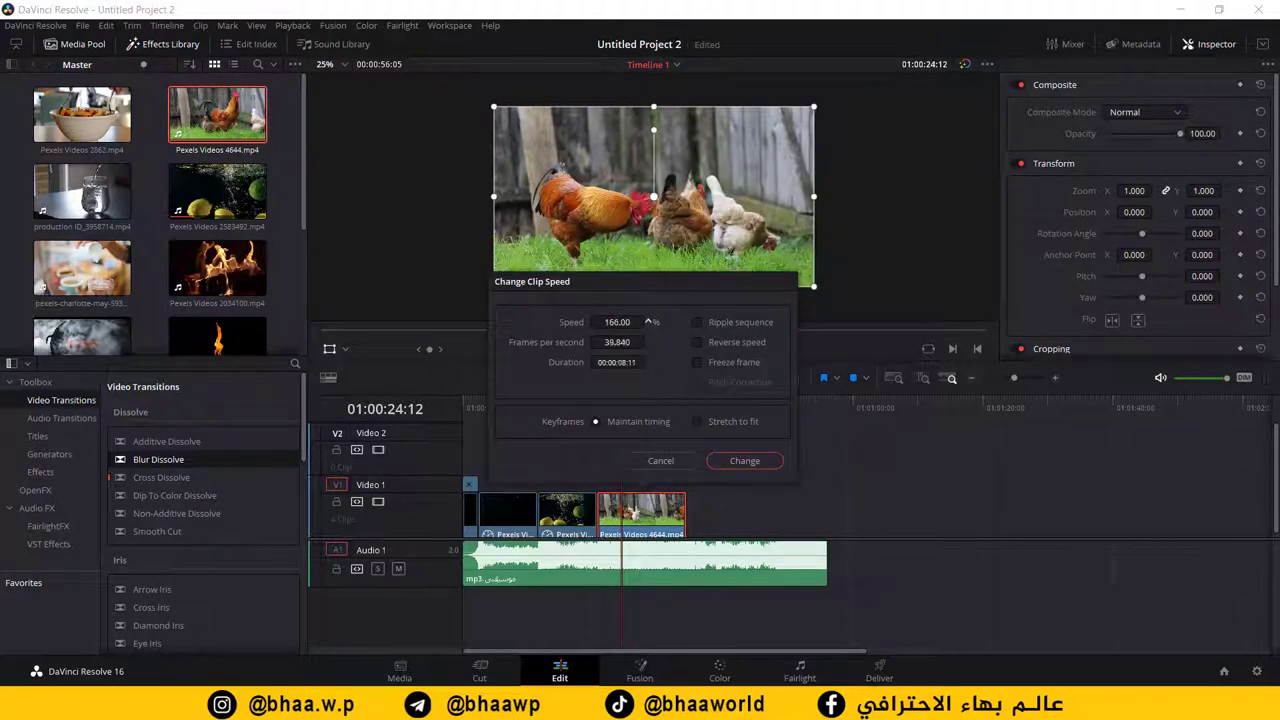
pyautogui.click(697, 342)
pyautogui.click(743, 461)
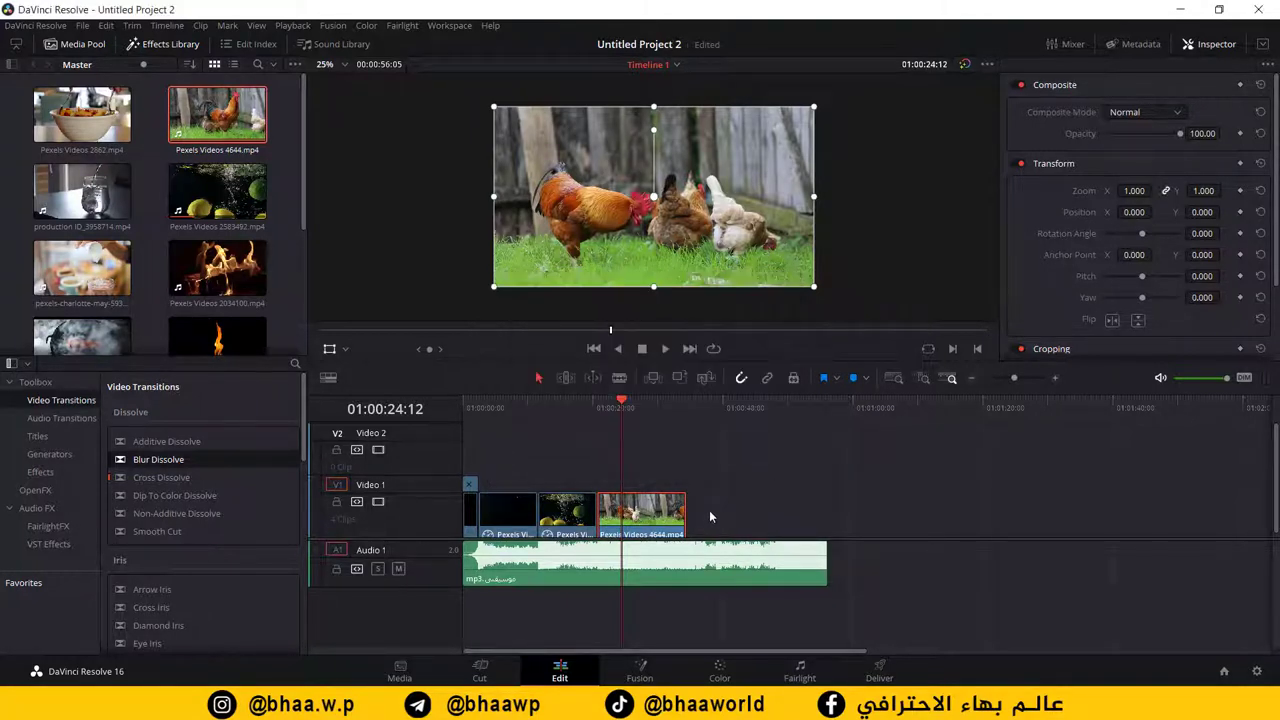
# Step: Trim about four seconds off the start of the rooster clip and move it back against the reversed lemon clip
pyautogui.moveTo(620, 395); pyautogui.dragTo(575, 424)
pyautogui.press('space')
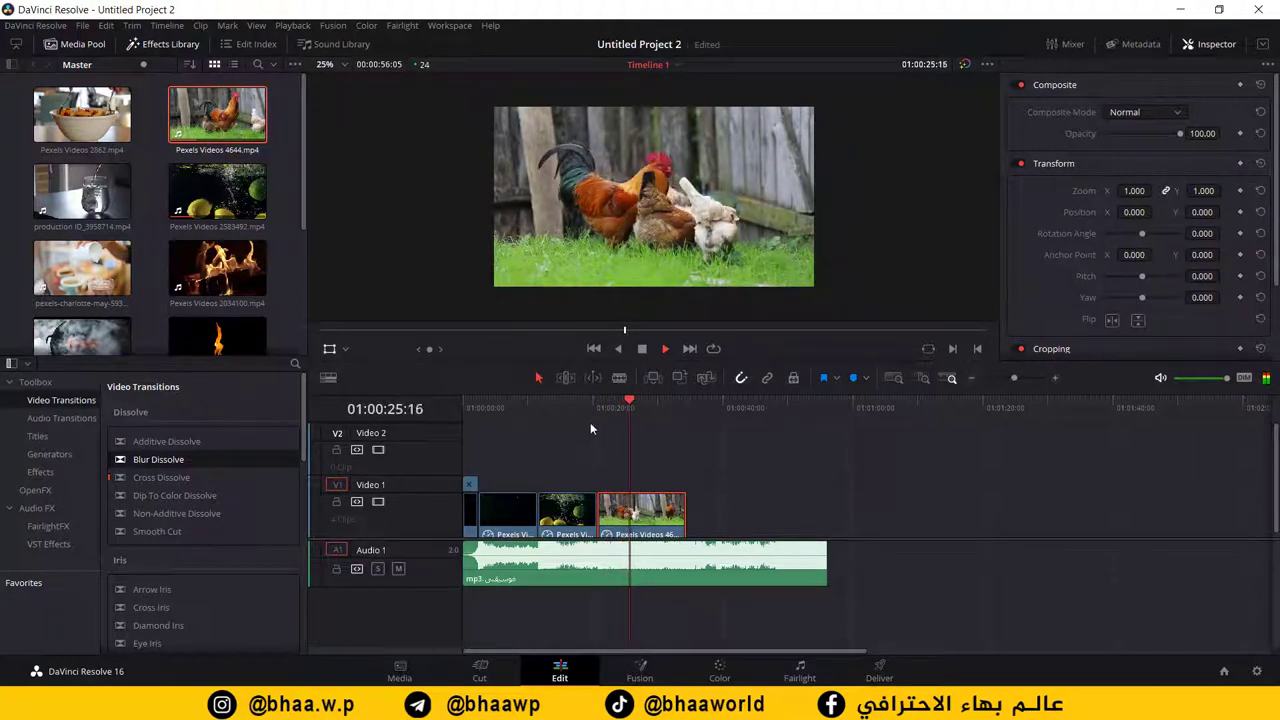
pyautogui.press('space')
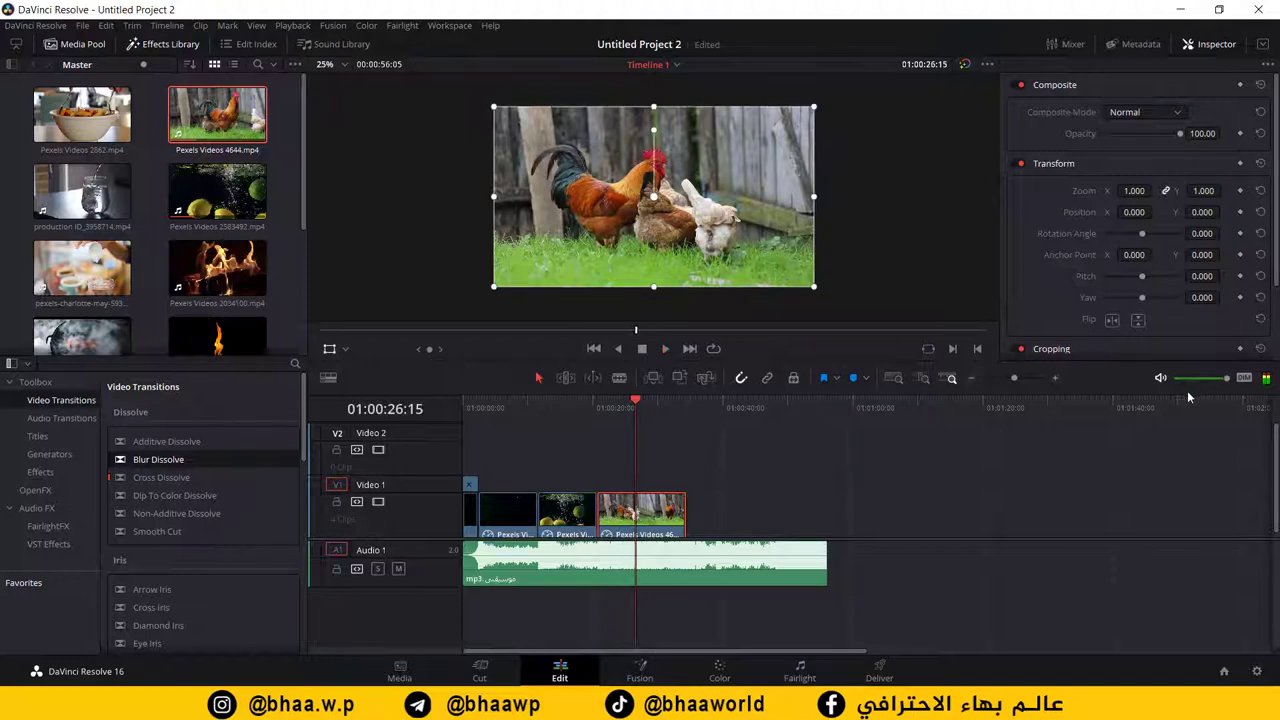
pyautogui.click(1056, 377)
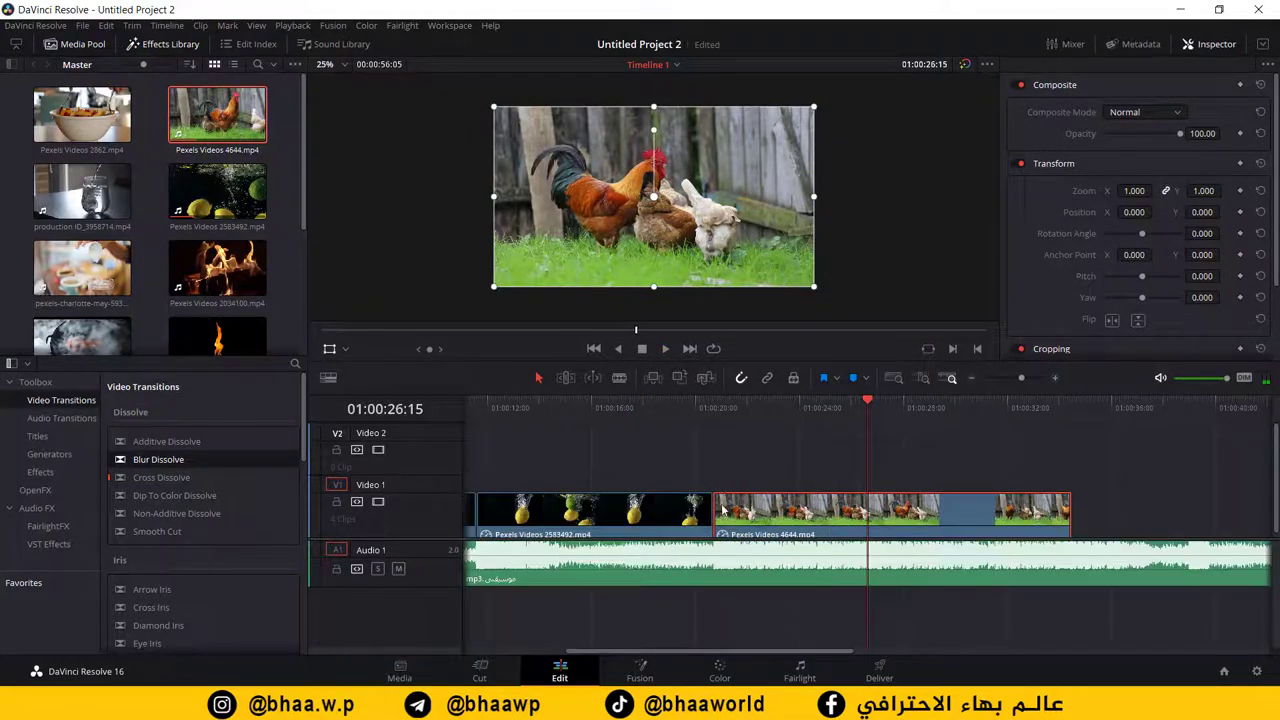
pyautogui.moveTo(803, 511); pyautogui.dragTo(828, 517)
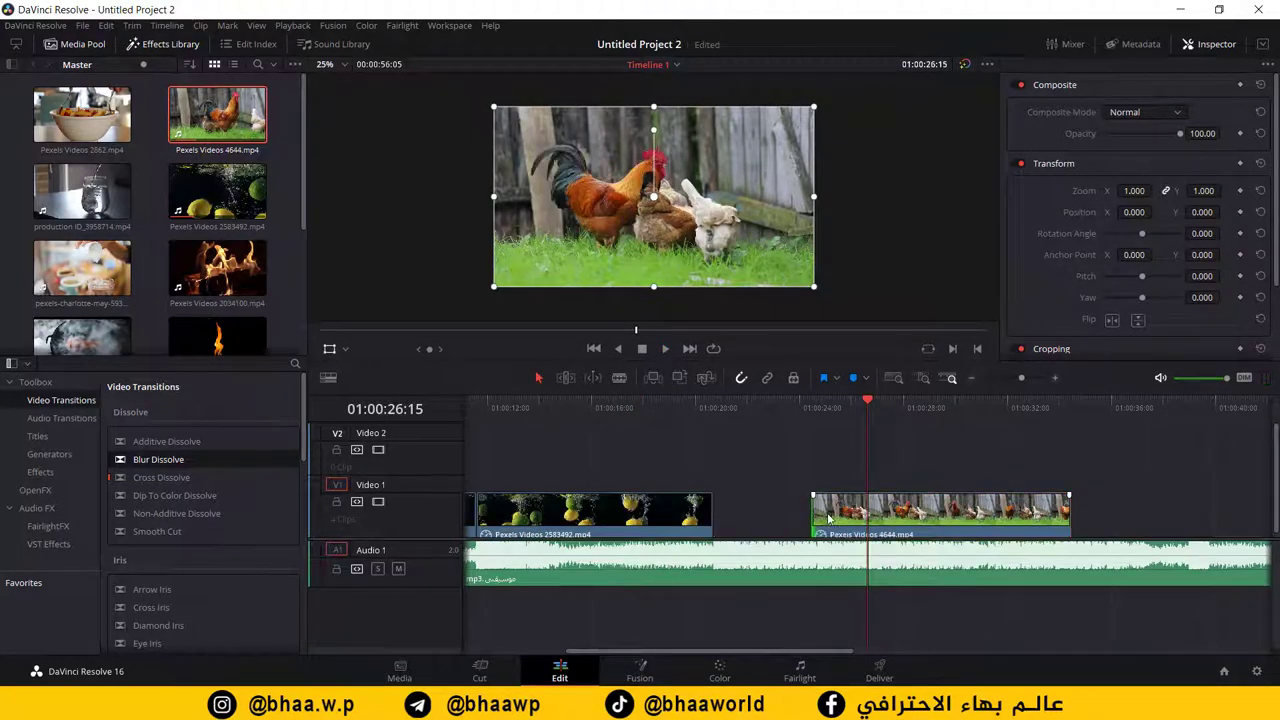
pyautogui.moveTo(913, 514); pyautogui.dragTo(815, 515)
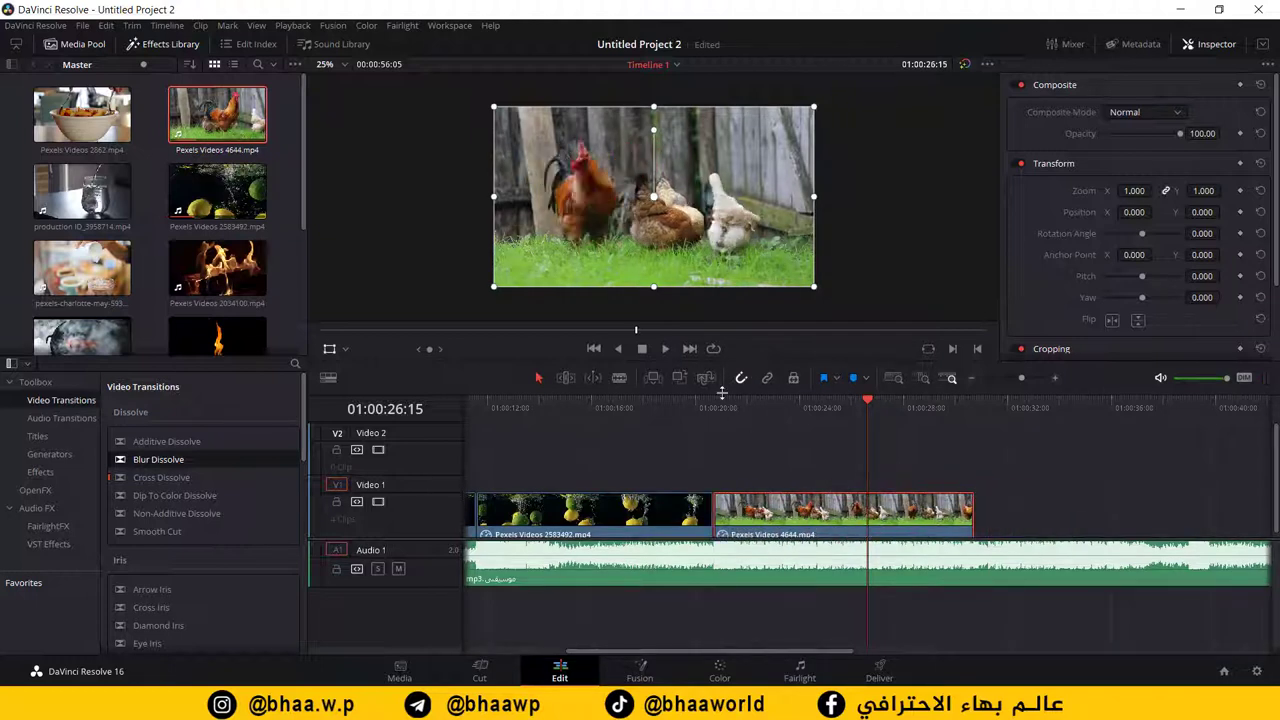
# Step: Play from the cut into the rooster clip and trim the clip's end to 01:00:27:07, timed to the music
pyautogui.moveTo(726, 408); pyautogui.dragTo(699, 413)
pyautogui.click(696, 408)
pyautogui.press('space')
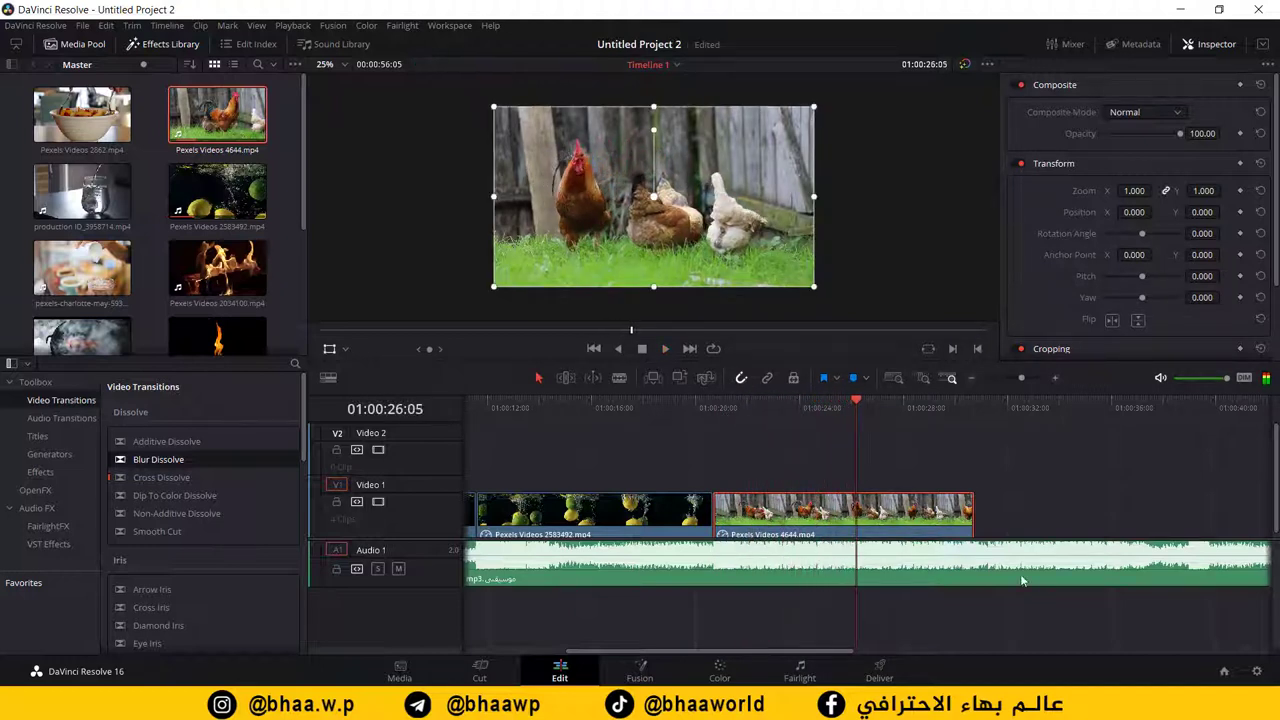
pyautogui.press('space')
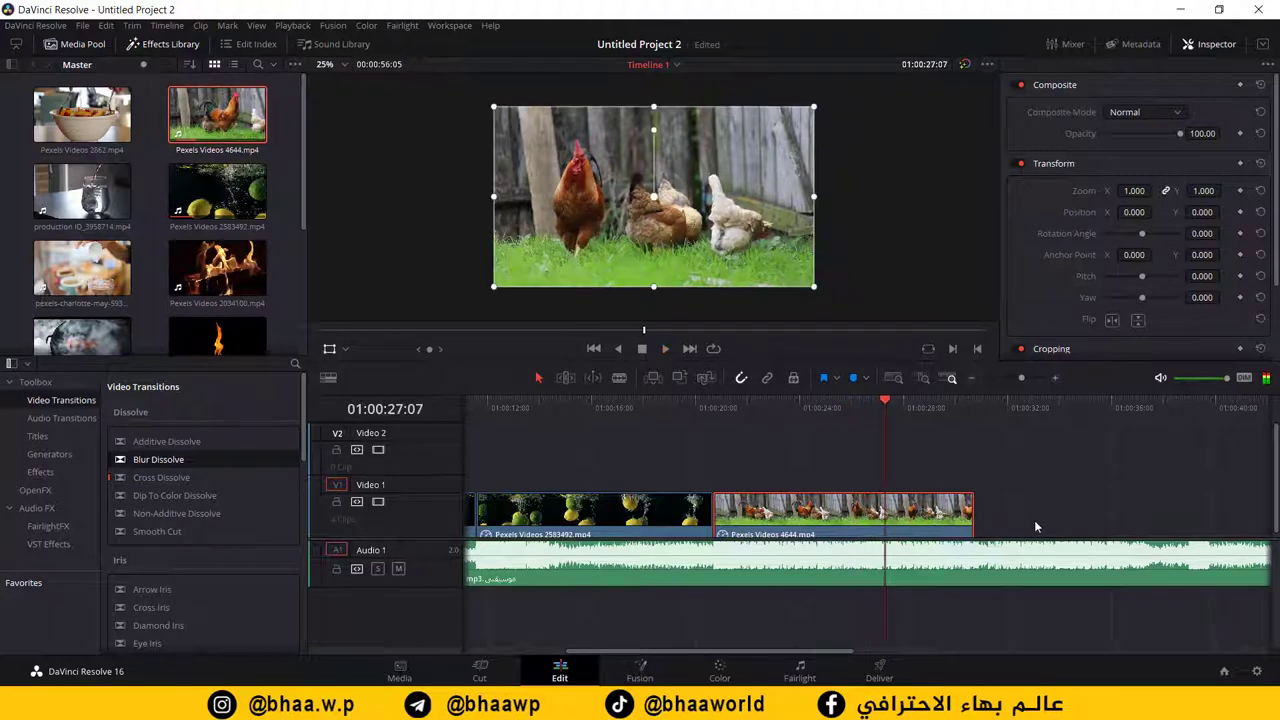
pyautogui.moveTo(971, 508); pyautogui.dragTo(890, 505)
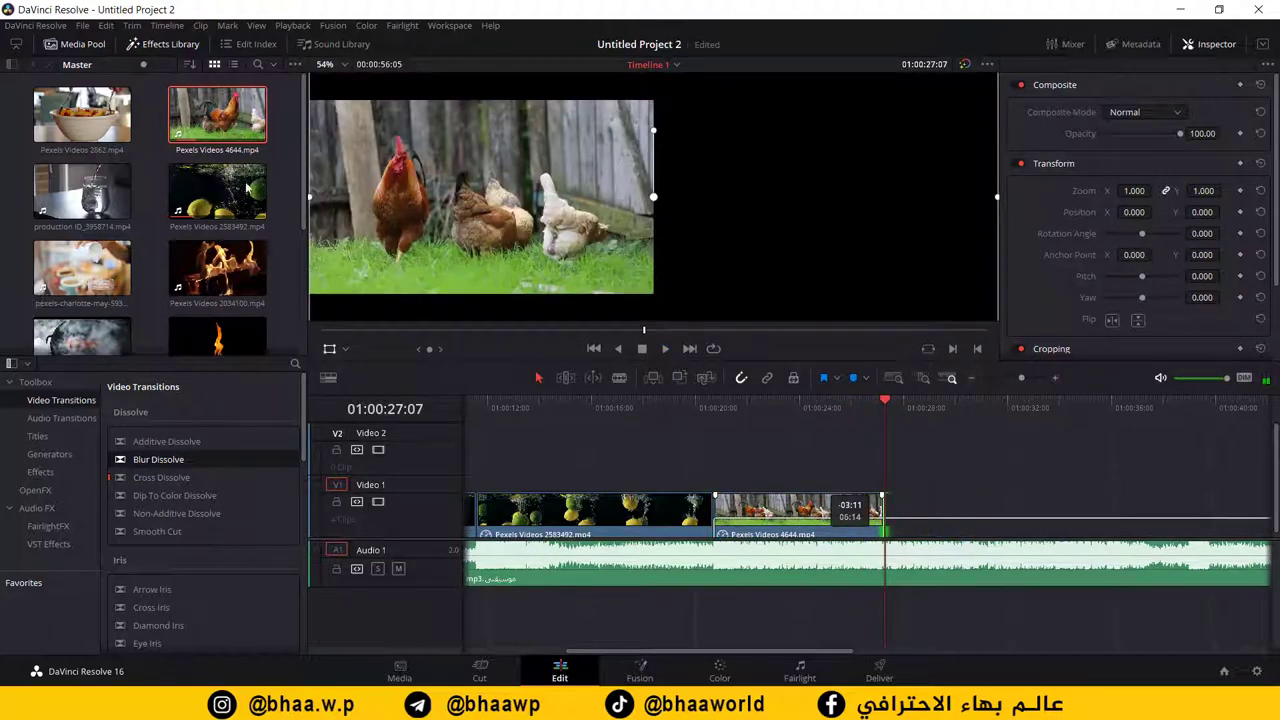
# Step: Add only the video of the clip showing milk poured into coffee to Video 1, directly after the rooster clip
pyautogui.click(100, 205)
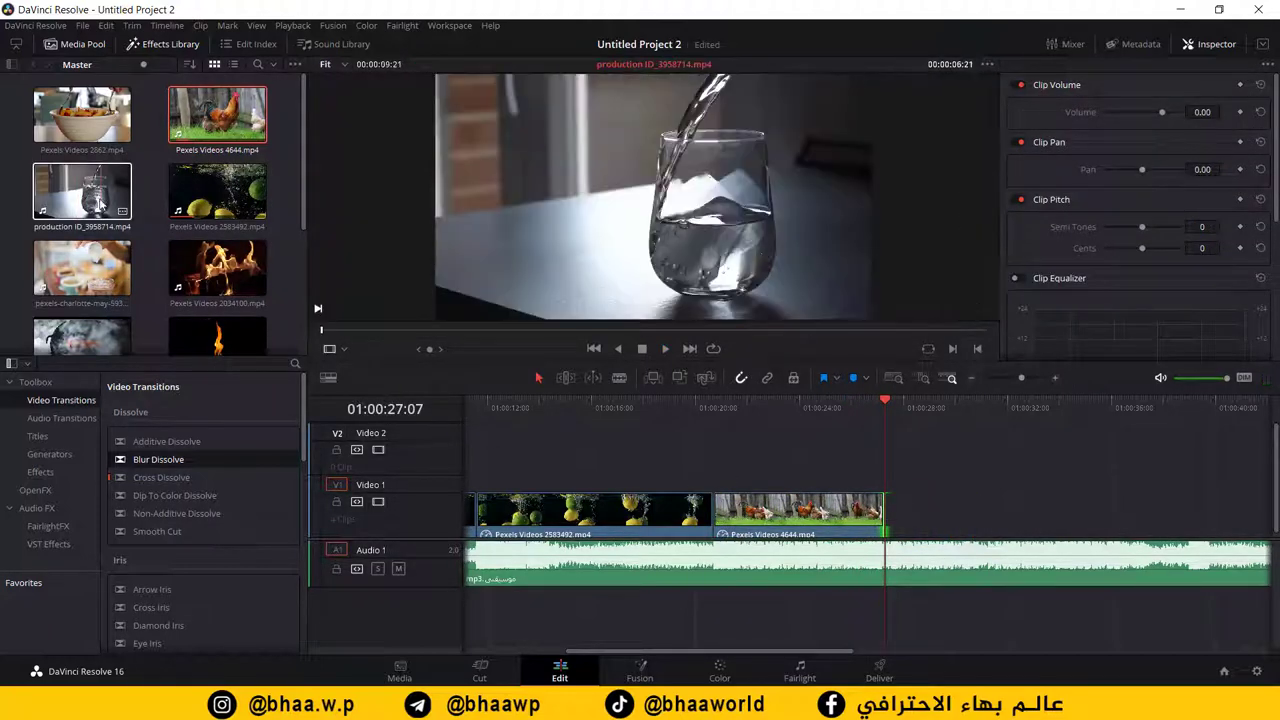
pyautogui.moveTo(82, 268); pyautogui.dragTo(85, 173)
pyautogui.click(95, 262)
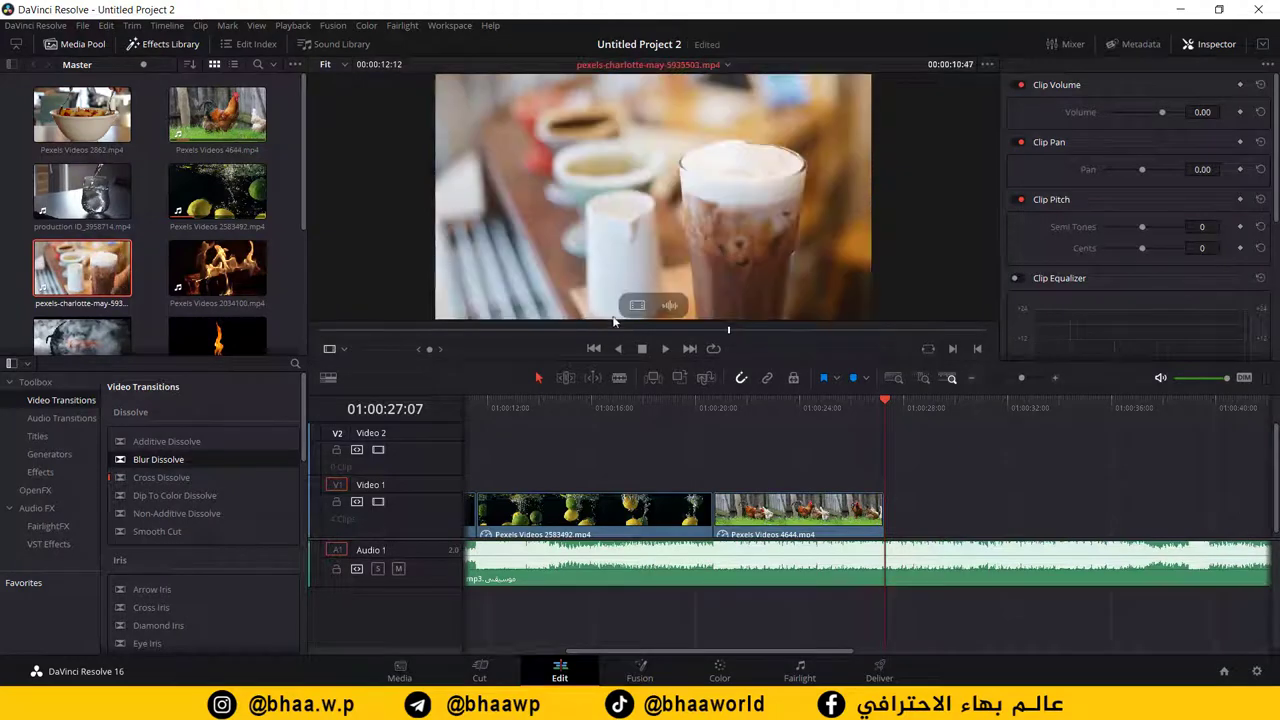
pyautogui.moveTo(636, 306); pyautogui.dragTo(890, 515)
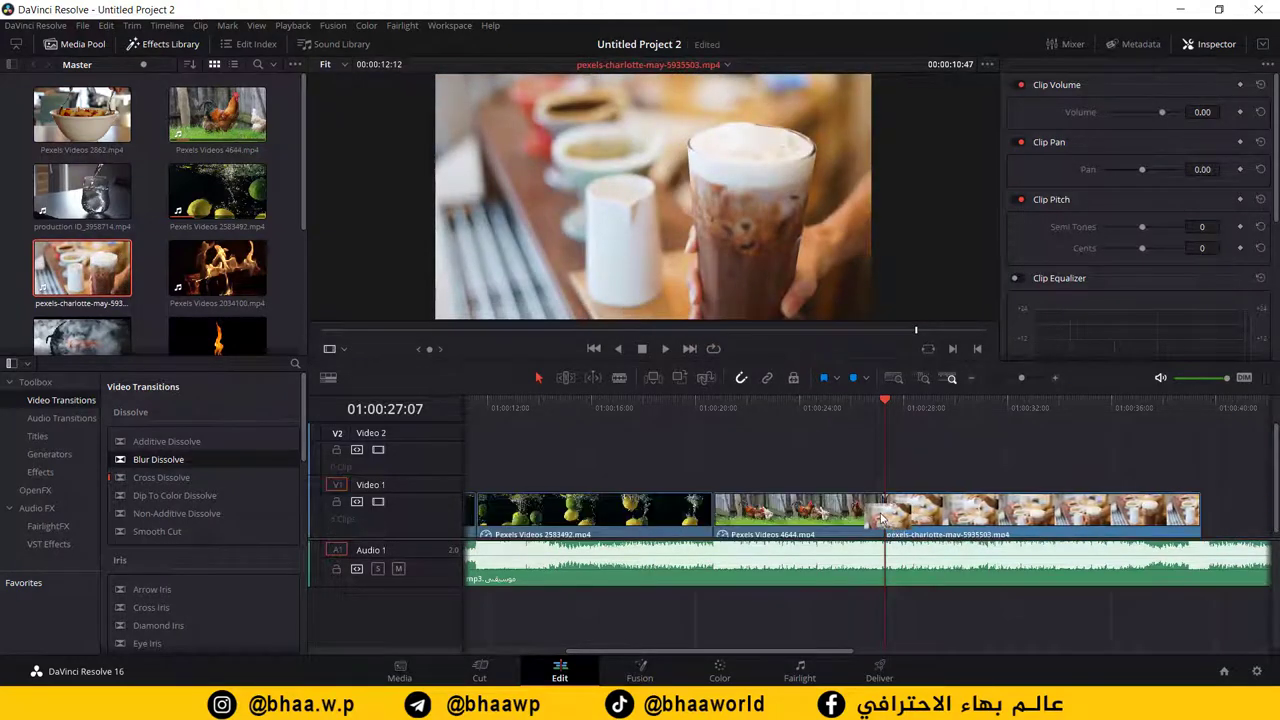
# Step: Preview the coffee clip on the timeline and set its clip speed to 27%
pyautogui.press('space')
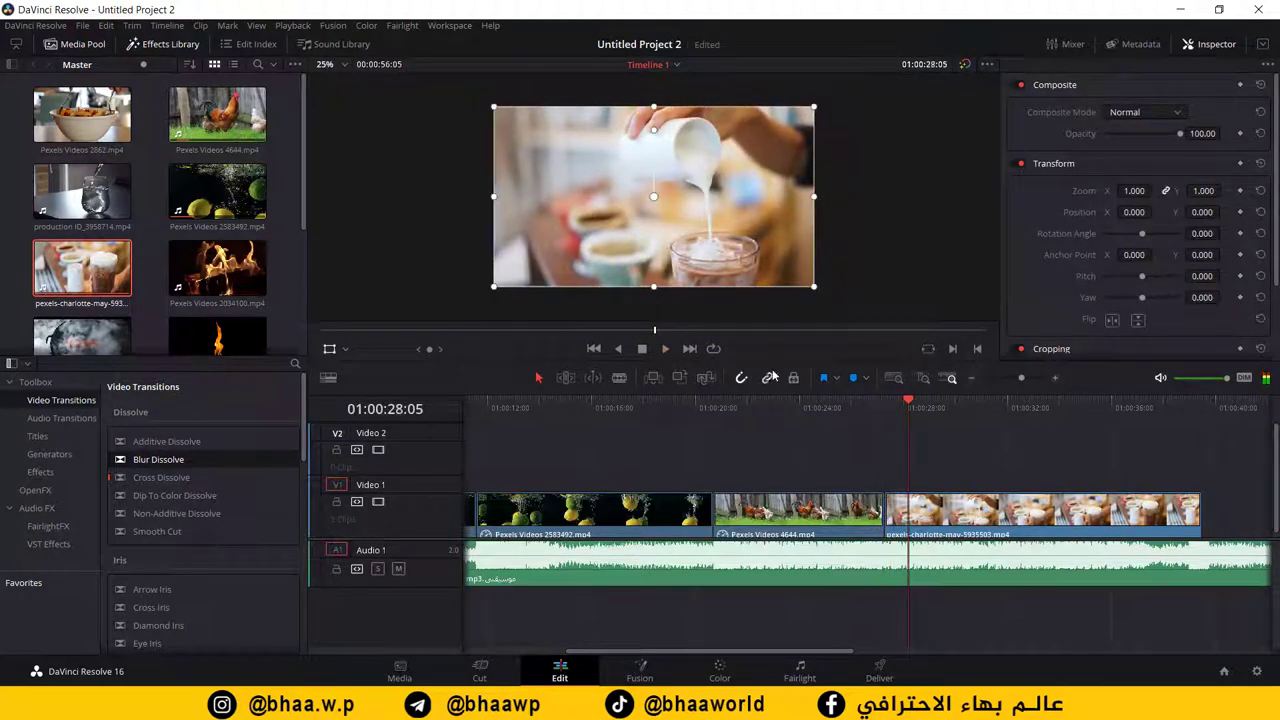
pyautogui.press('space')
pyautogui.press('space')
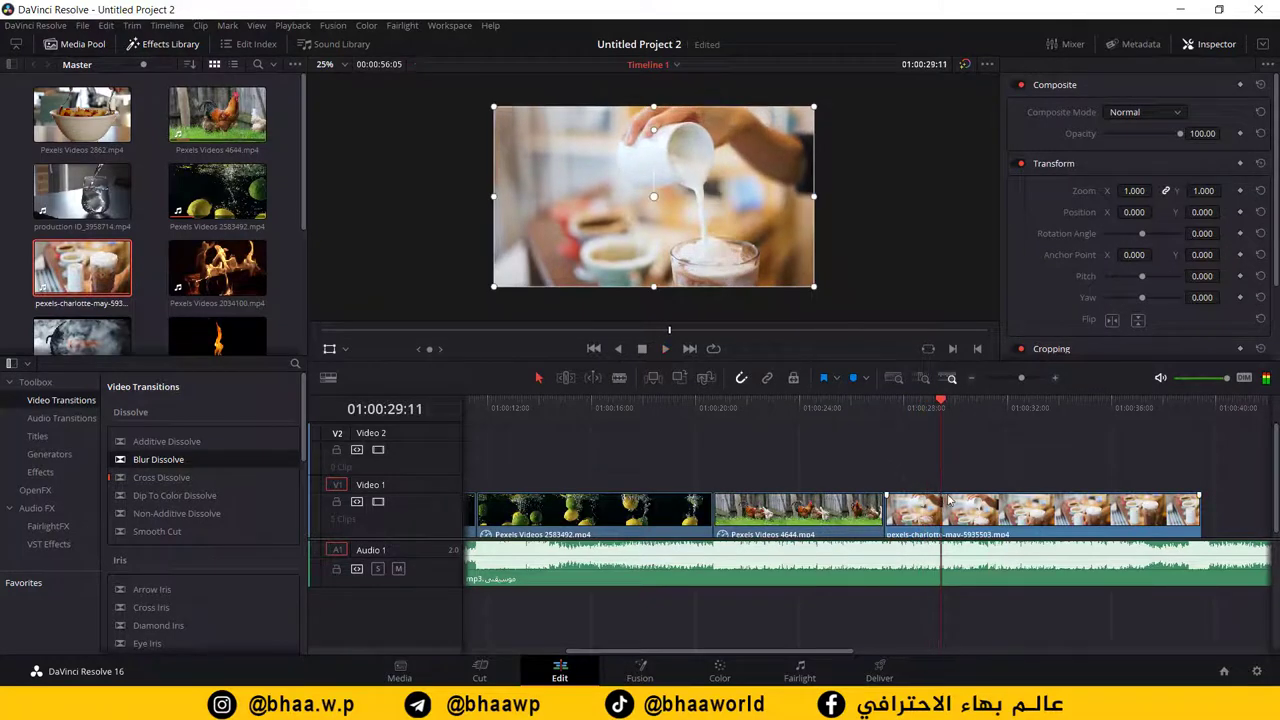
pyautogui.rightClick(970, 513)
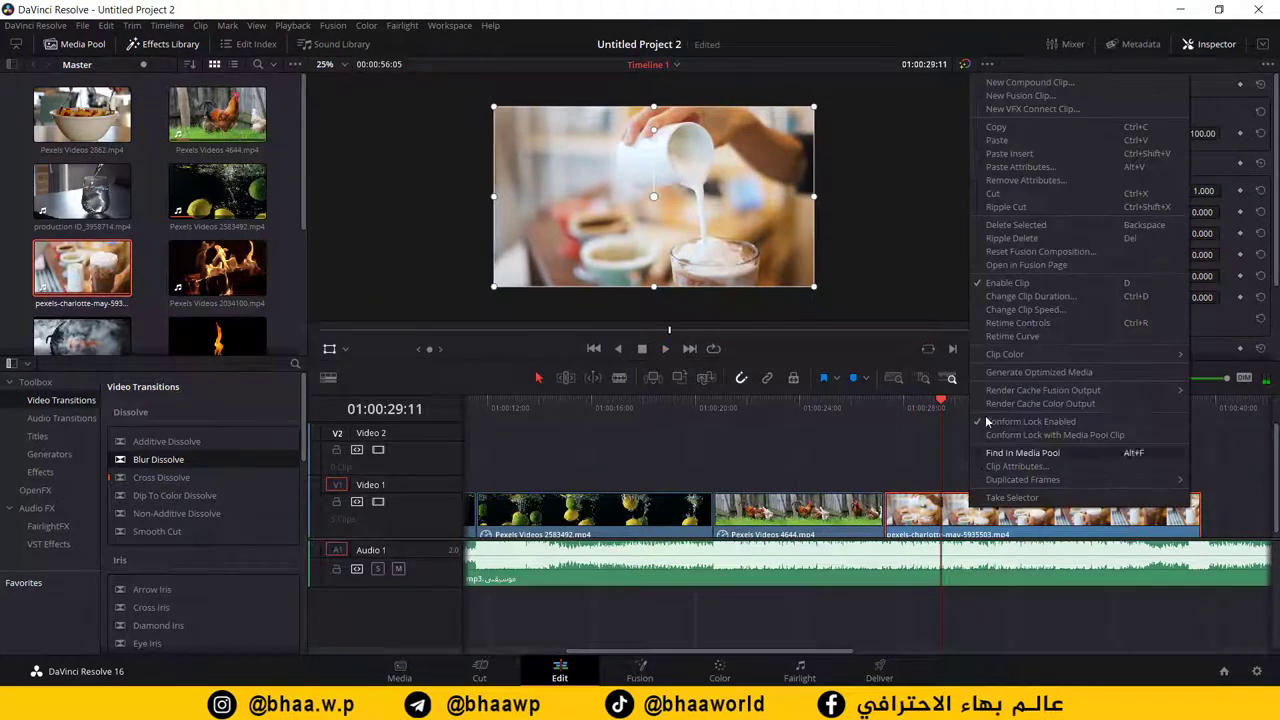
pyautogui.click(1030, 310)
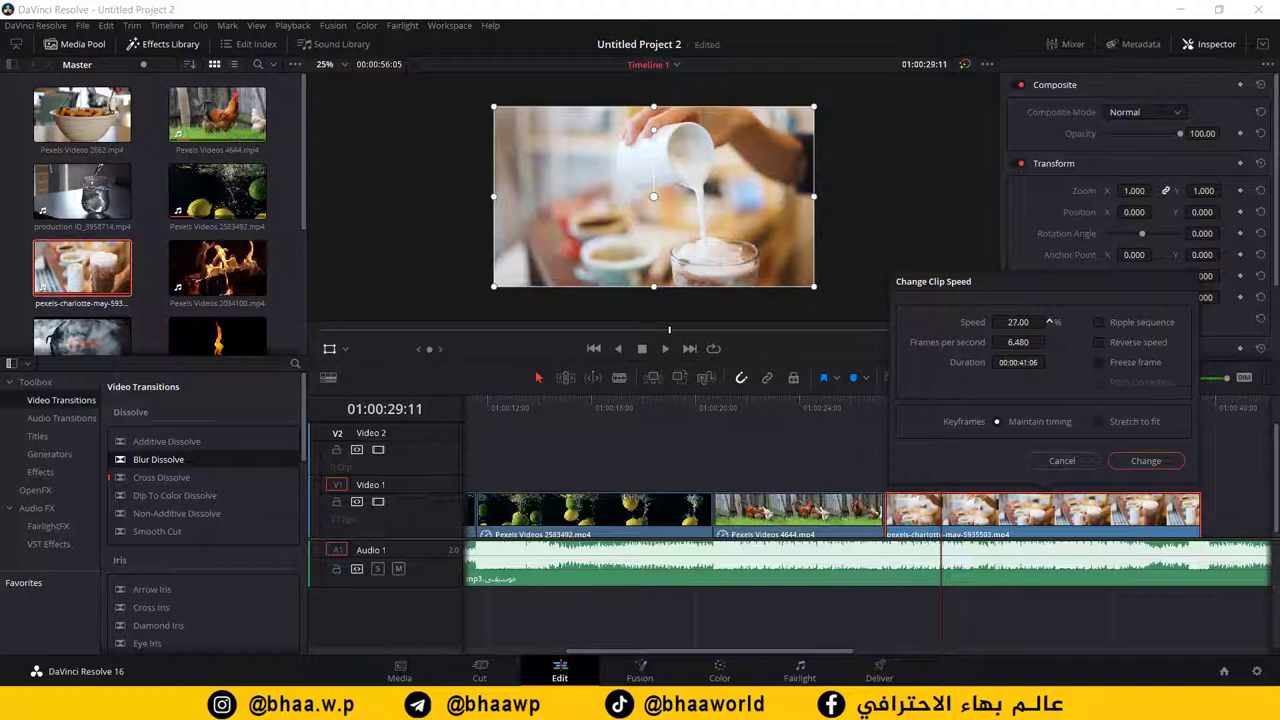
pyautogui.click(1146, 461)
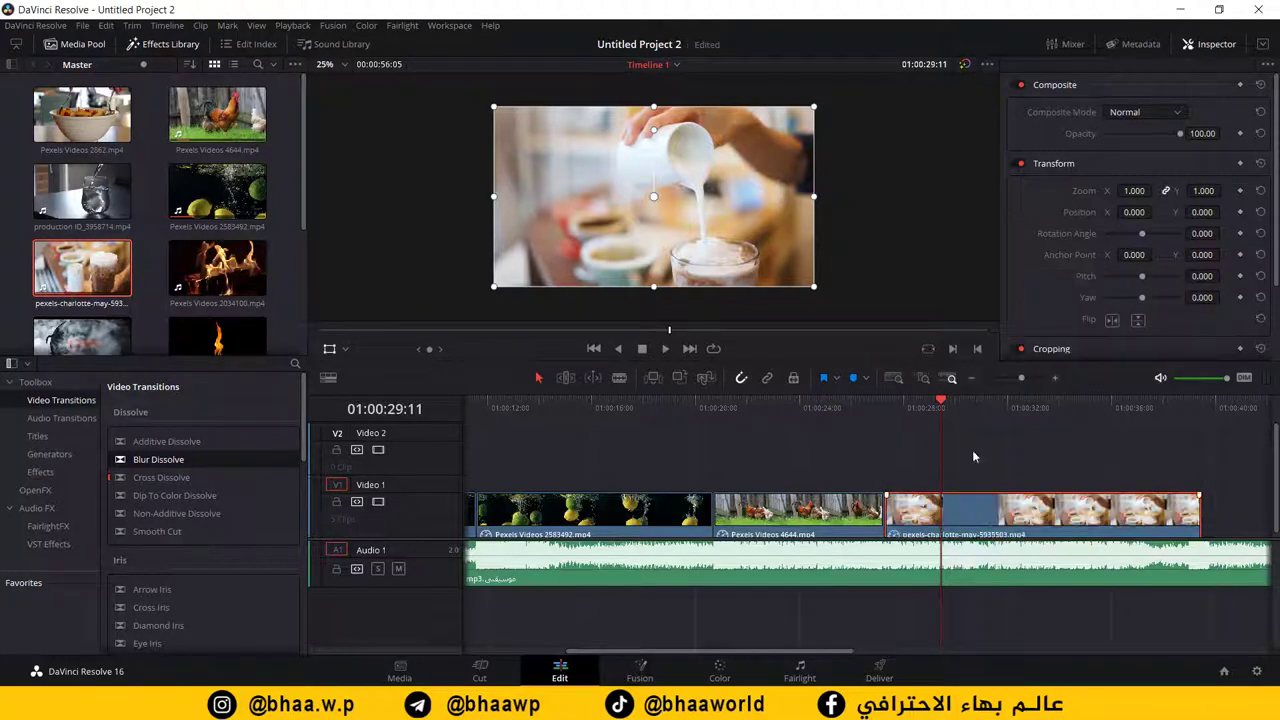
# Step: Play the slowed coffee clip with the music, split it at 01:00:30:15 and delete the remainder
pyautogui.click(848, 405)
pyautogui.click(804, 415)
pyautogui.press('space')
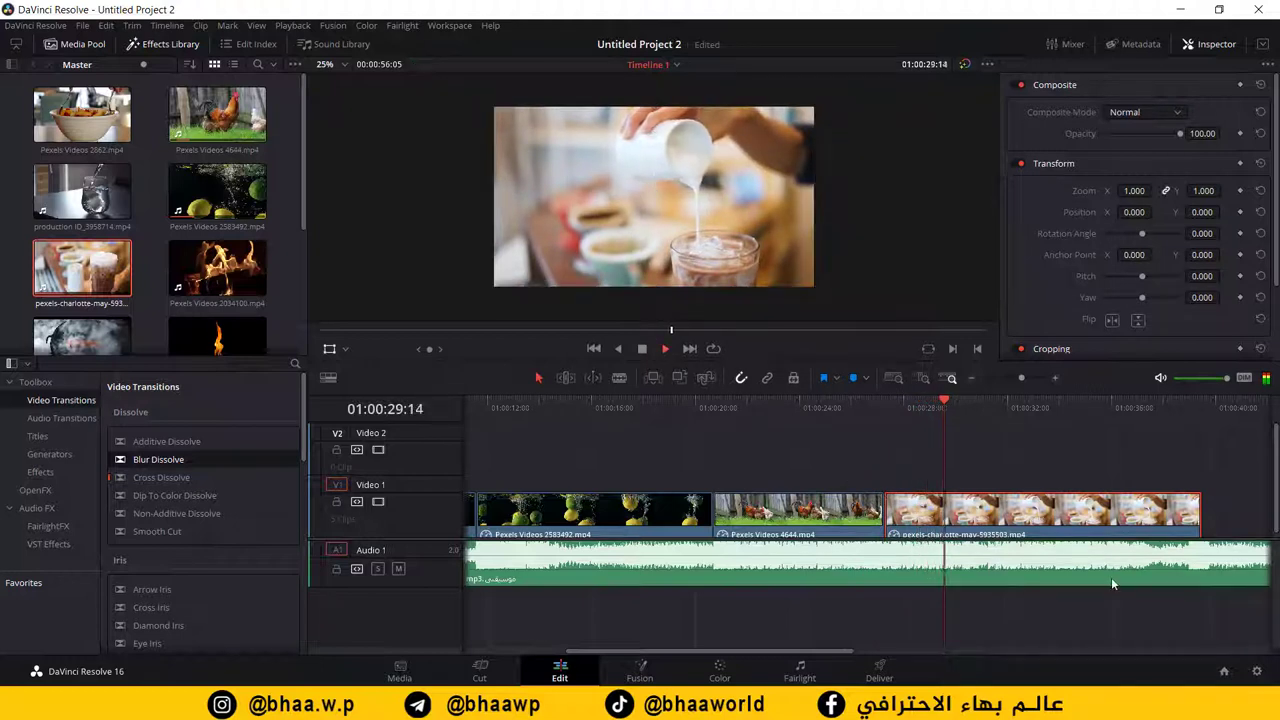
pyautogui.press('space')
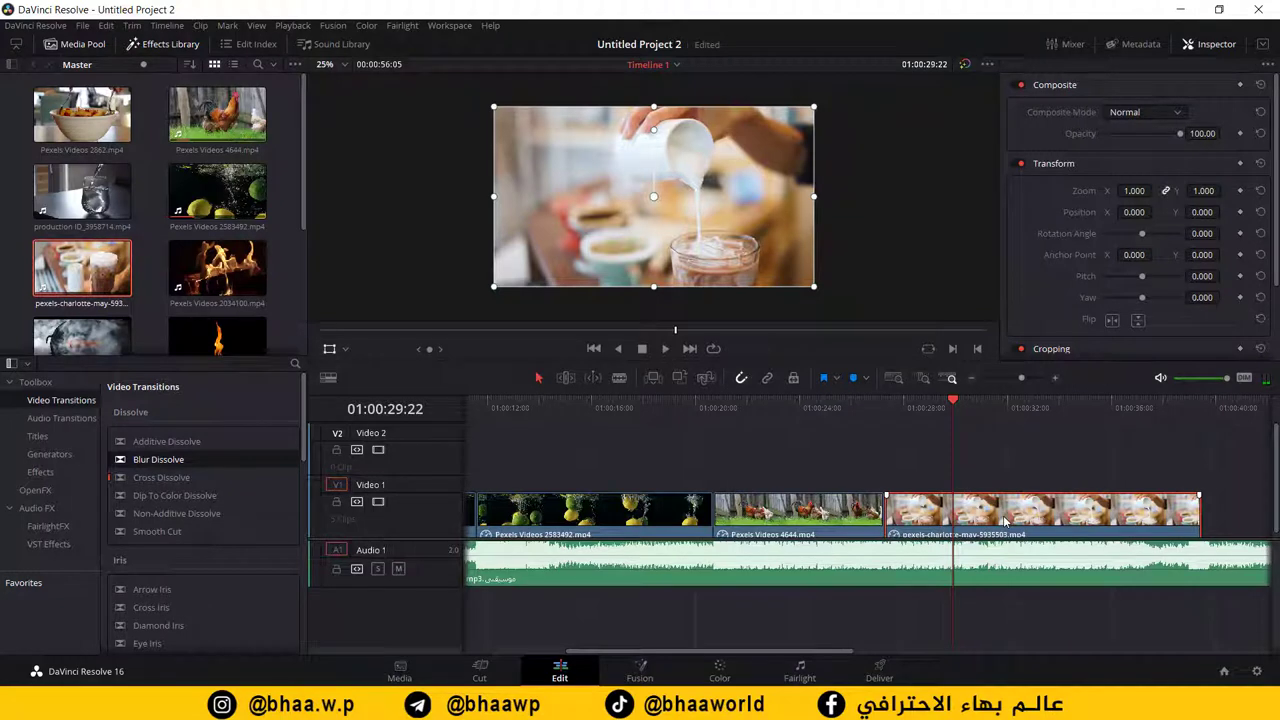
pyautogui.press('space')
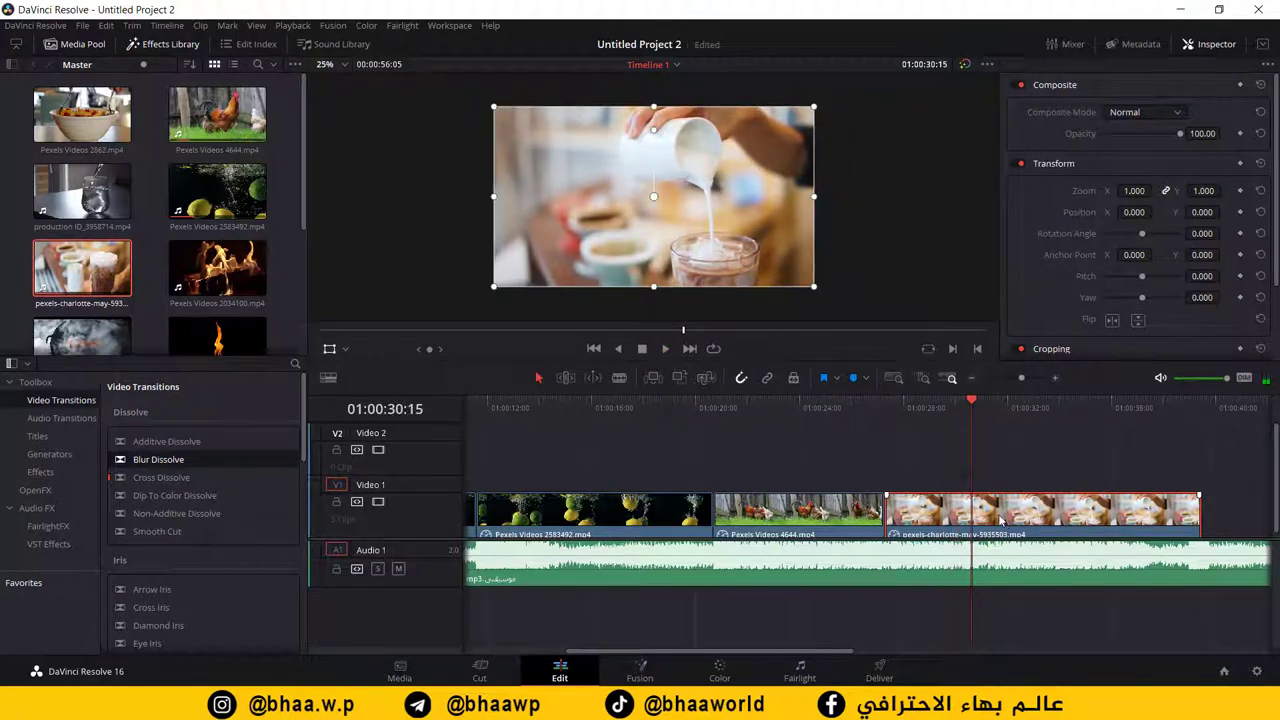
pyautogui.hotkey('ctrl', 'b')
pyautogui.press('Delete')
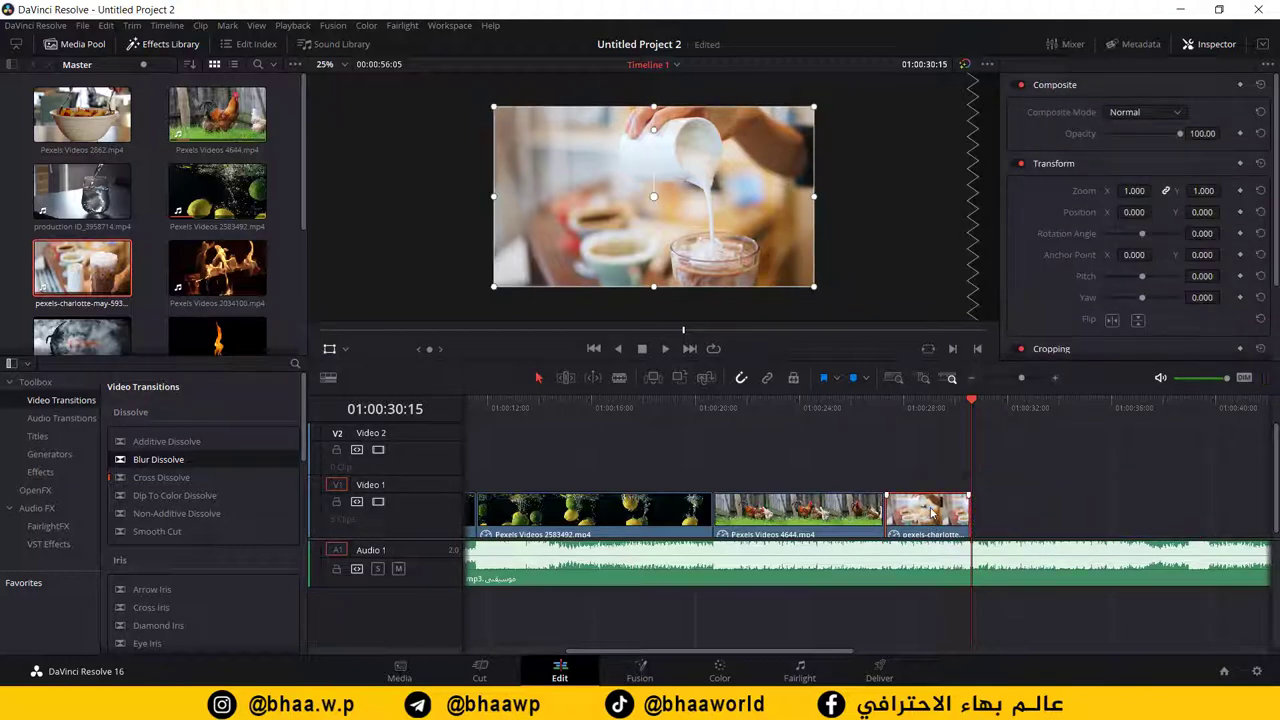
# Step: Paste a copy of the slowed coffee clip directly after the first one and reverse the copy's speed
pyautogui.hotkey('ctrl', 'v')
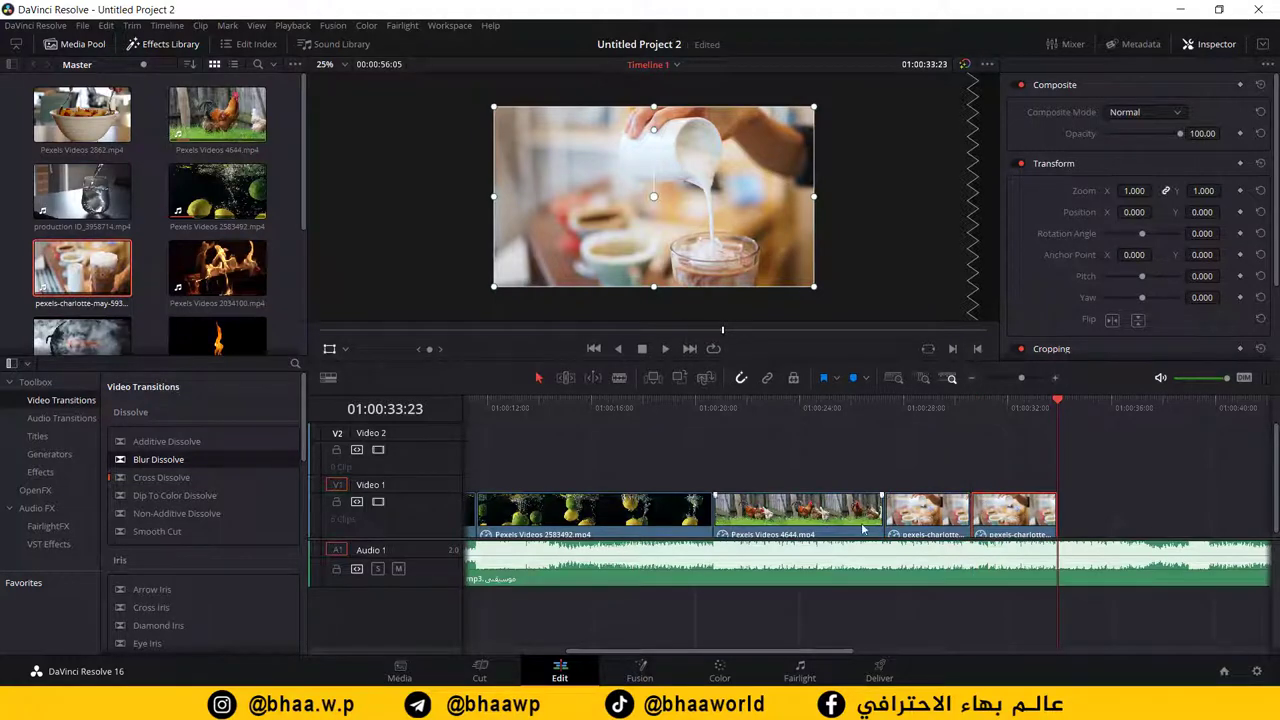
pyautogui.rightClick(1005, 516)
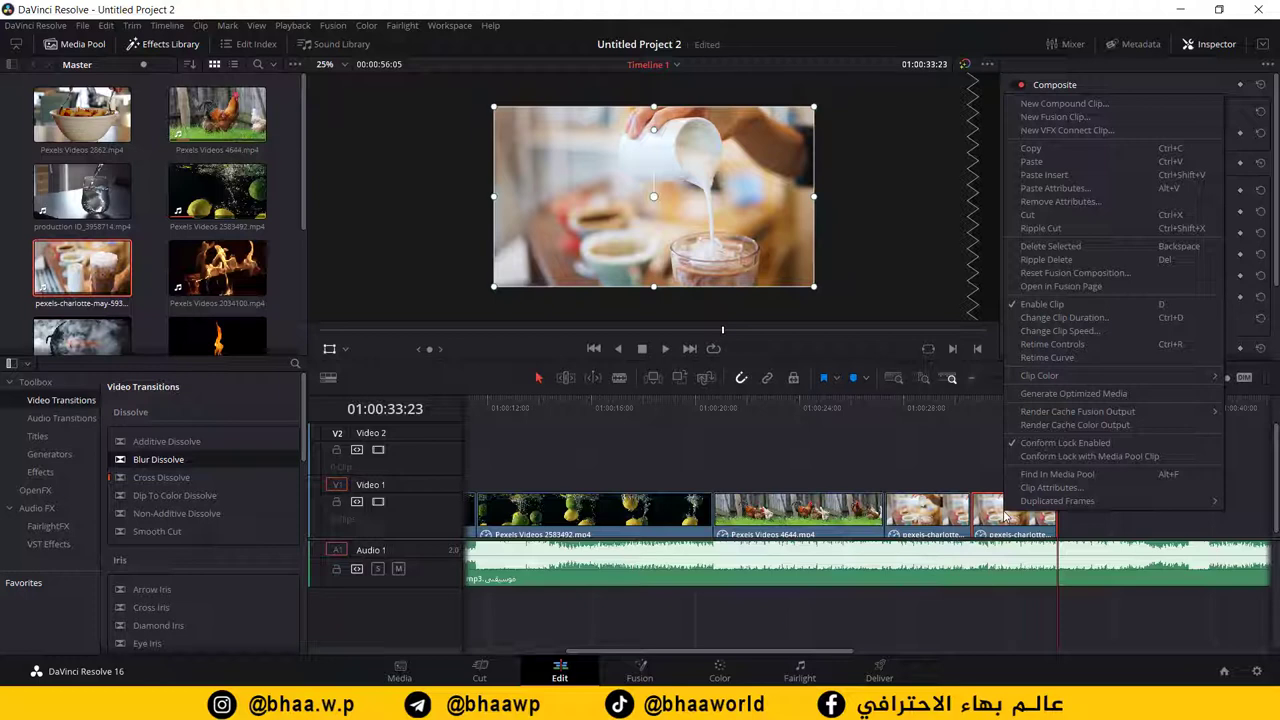
pyautogui.click(1063, 333)
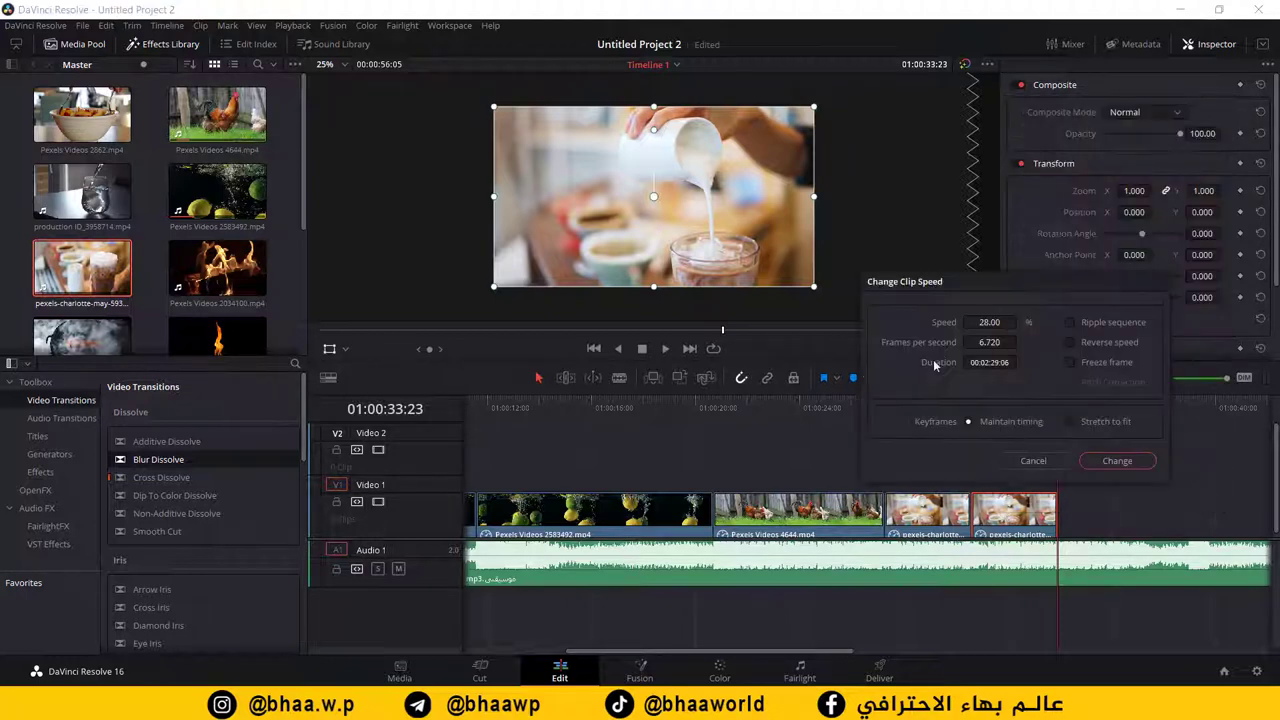
pyautogui.click(1069, 342)
pyautogui.click(1117, 461)
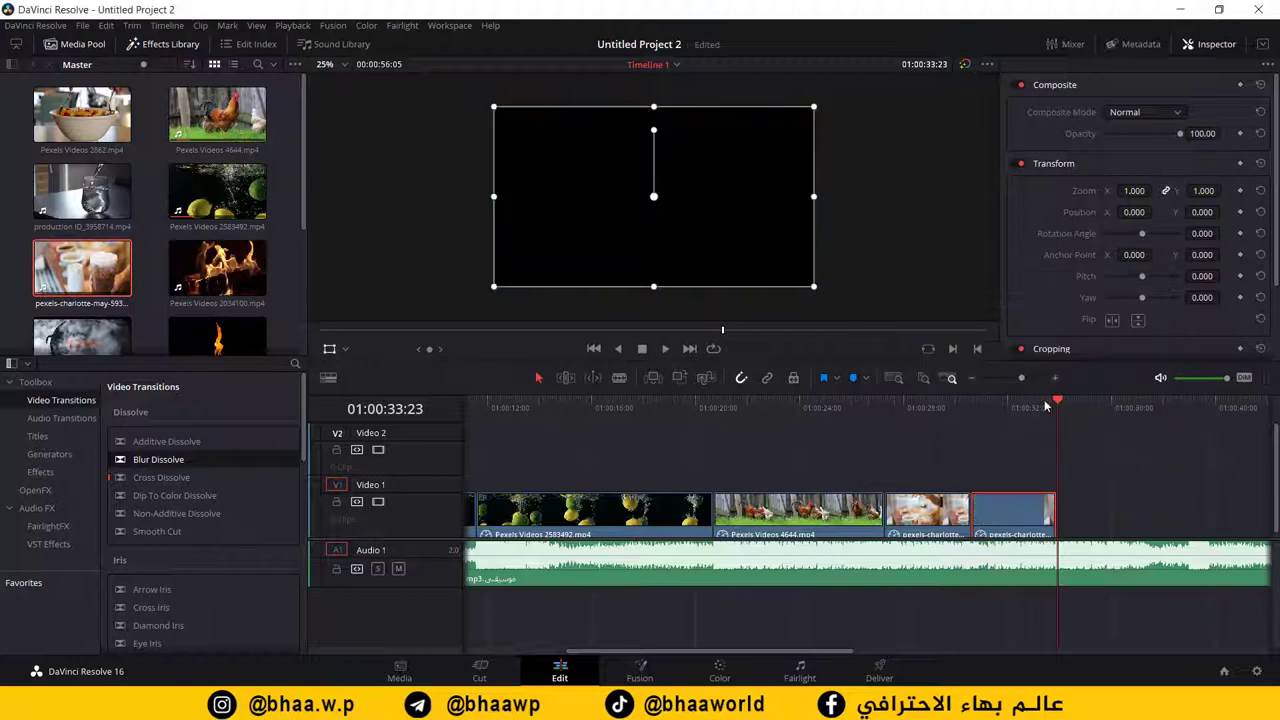
# Step: Play the forward and reversed coffee clips with the music to check how they join
pyautogui.moveTo(994, 410); pyautogui.dragTo(861, 428)
pyautogui.press('space')
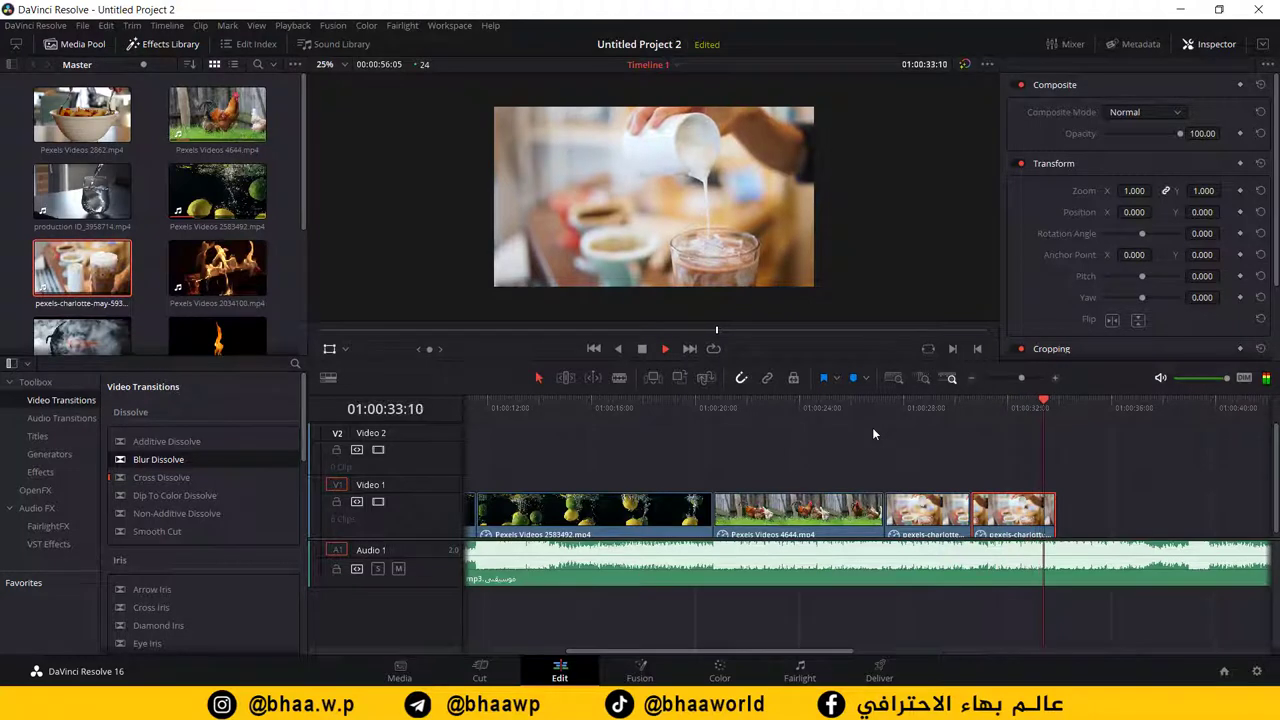
pyautogui.press('space')
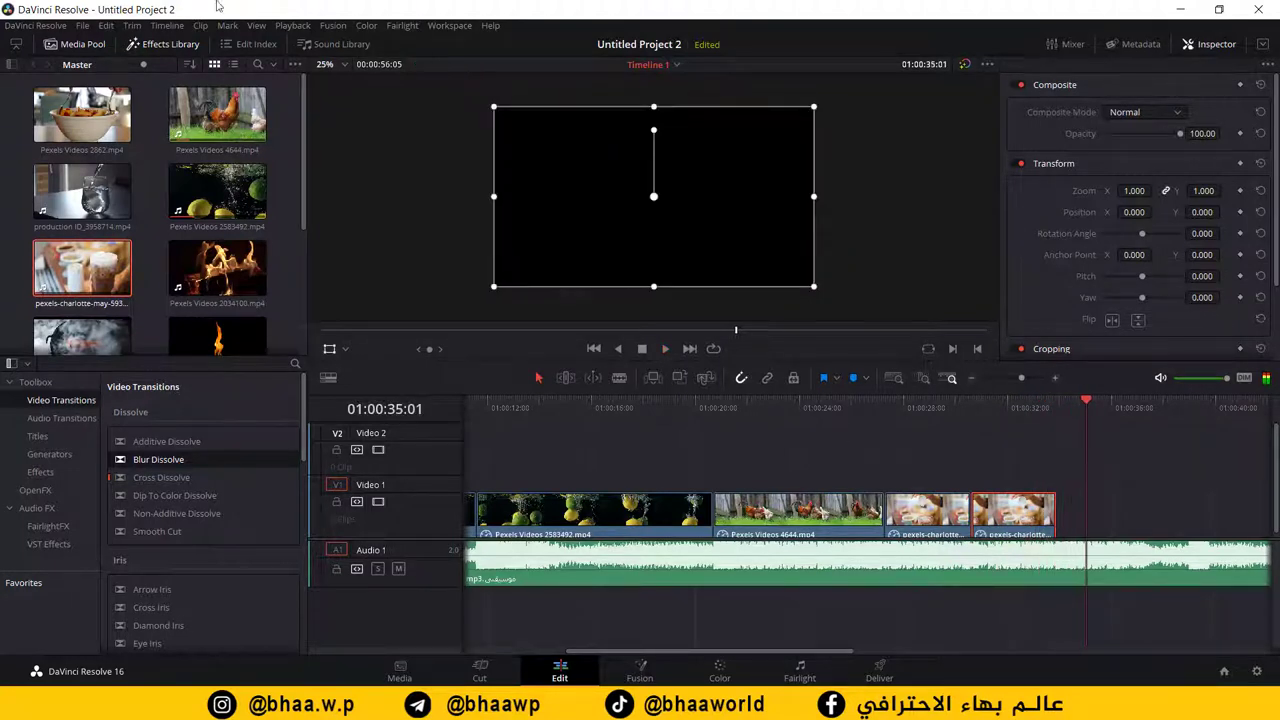
# Step: Add video.mp4, the steaming salmon pan clip, to Video 1 directly after the reversed coffee clip
pyautogui.scroll(-3, 305, 223)
pyautogui.moveTo(305, 223); pyautogui.dragTo(323, 288)
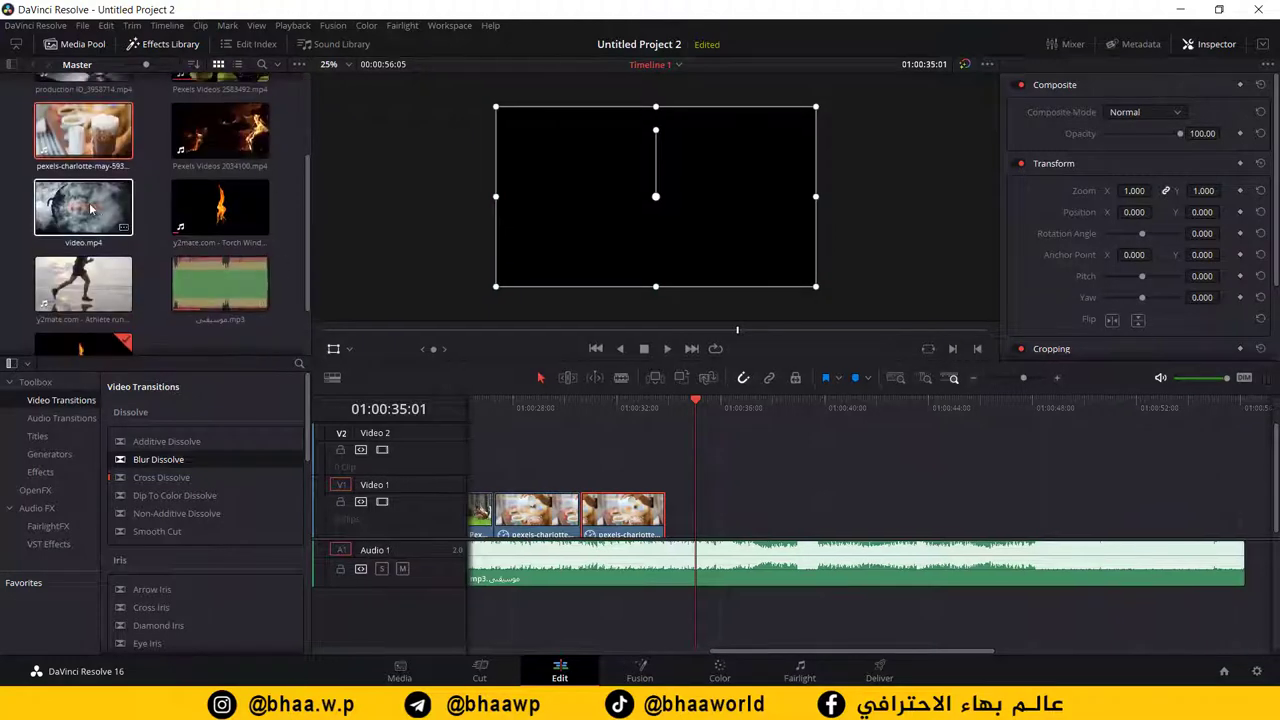
pyautogui.moveTo(83, 205); pyautogui.dragTo(712, 530)
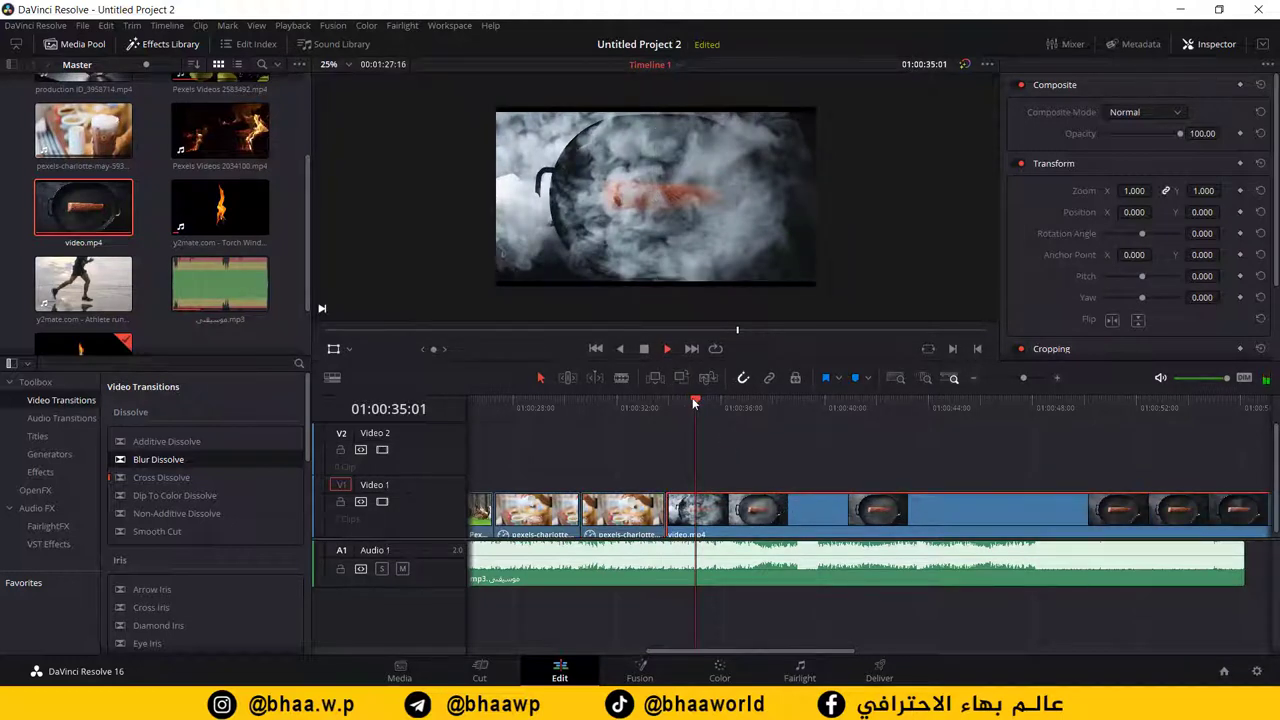
# Step: Play the cut from the coffee clip into video.mp4 and set the pan clip's speed to 165%
pyautogui.moveTo(694, 403); pyautogui.dragTo(647, 410)
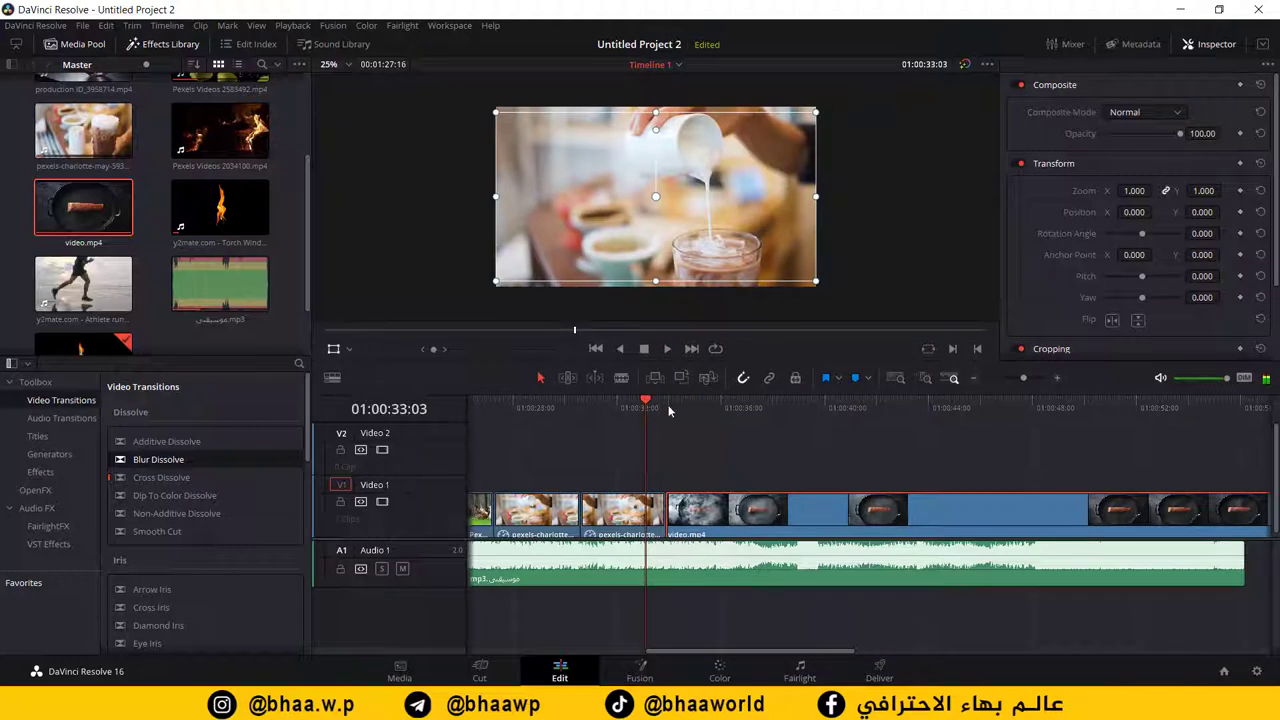
pyautogui.click(670, 349)
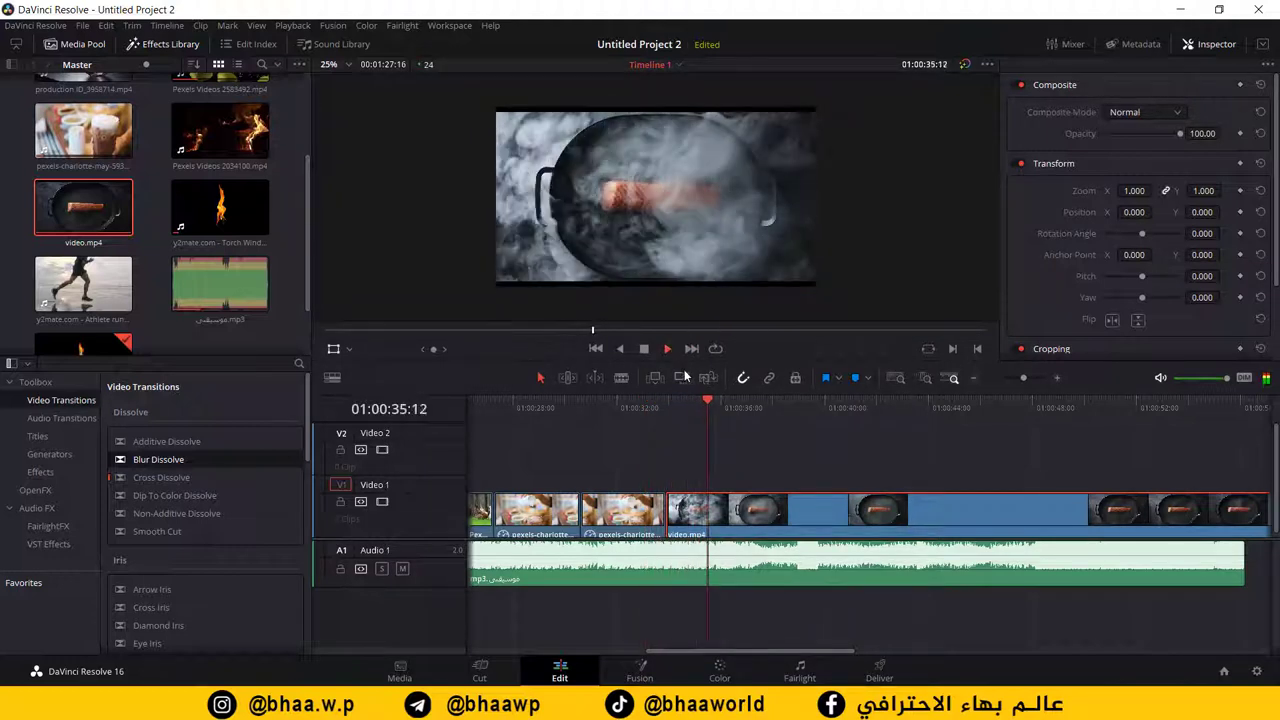
pyautogui.press('space')
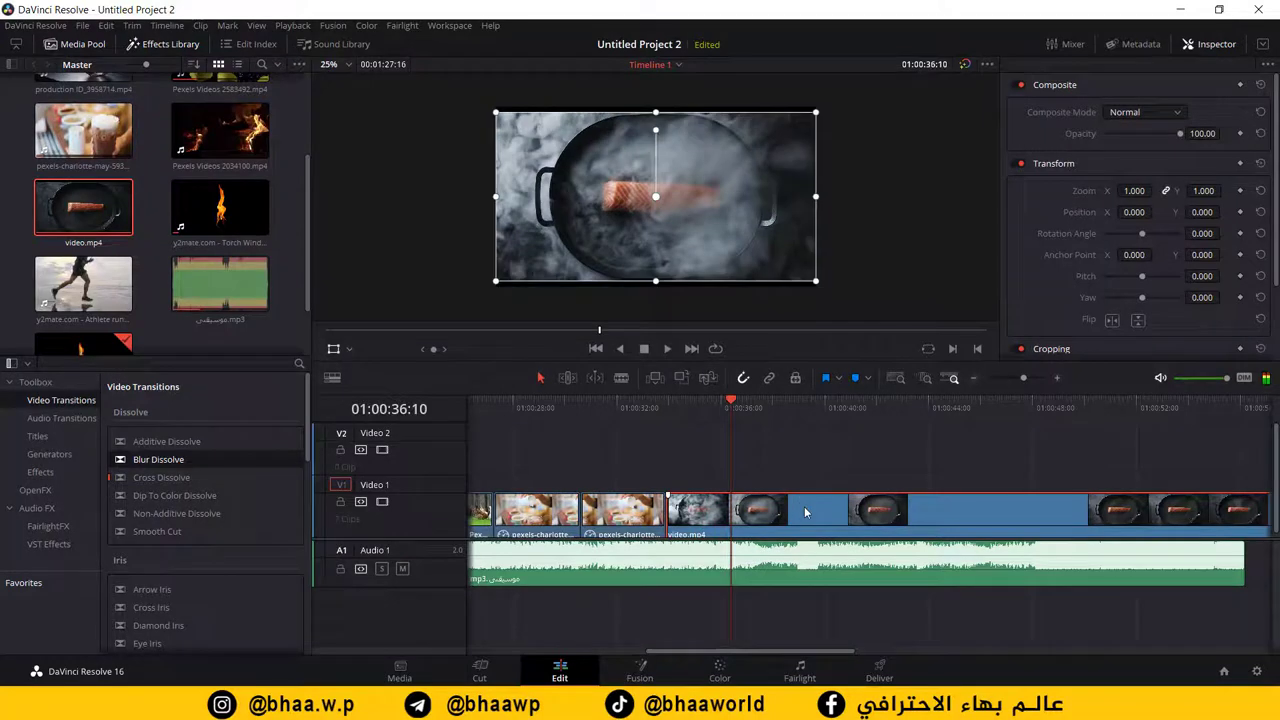
pyautogui.rightClick(806, 512)
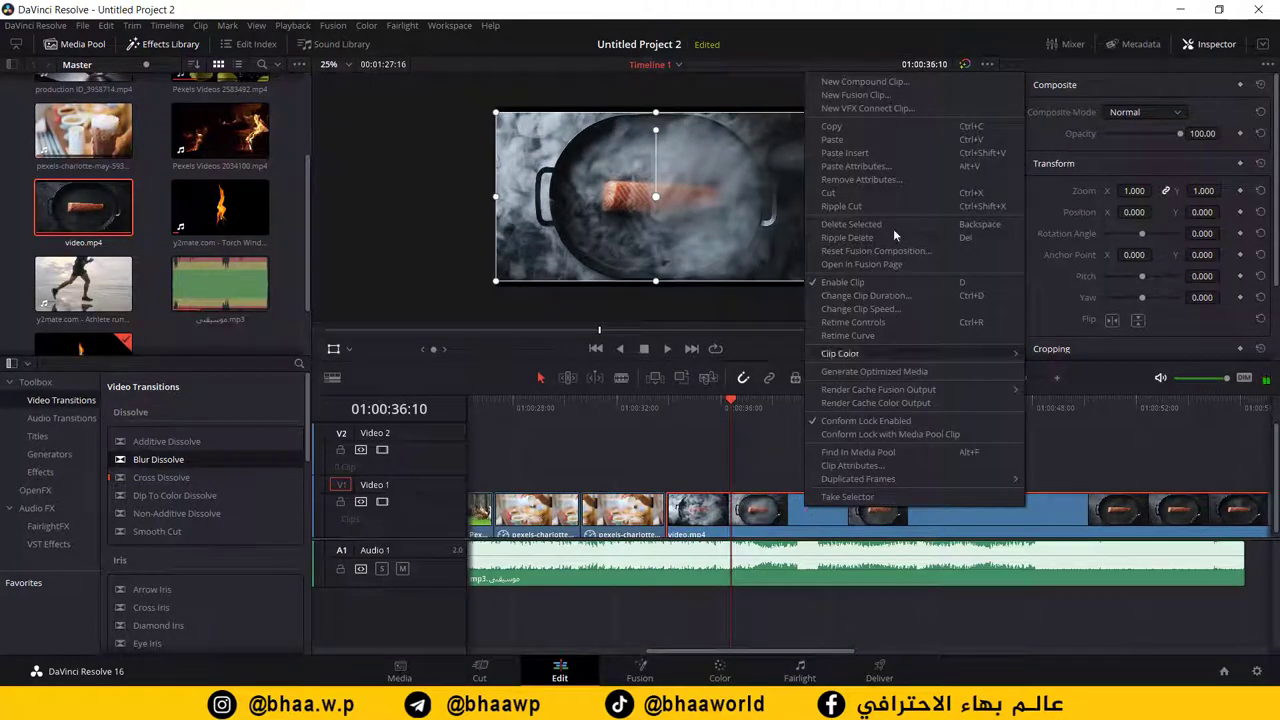
pyautogui.click(862, 309)
pyautogui.moveTo(943, 322); pyautogui.dragTo(990, 322)
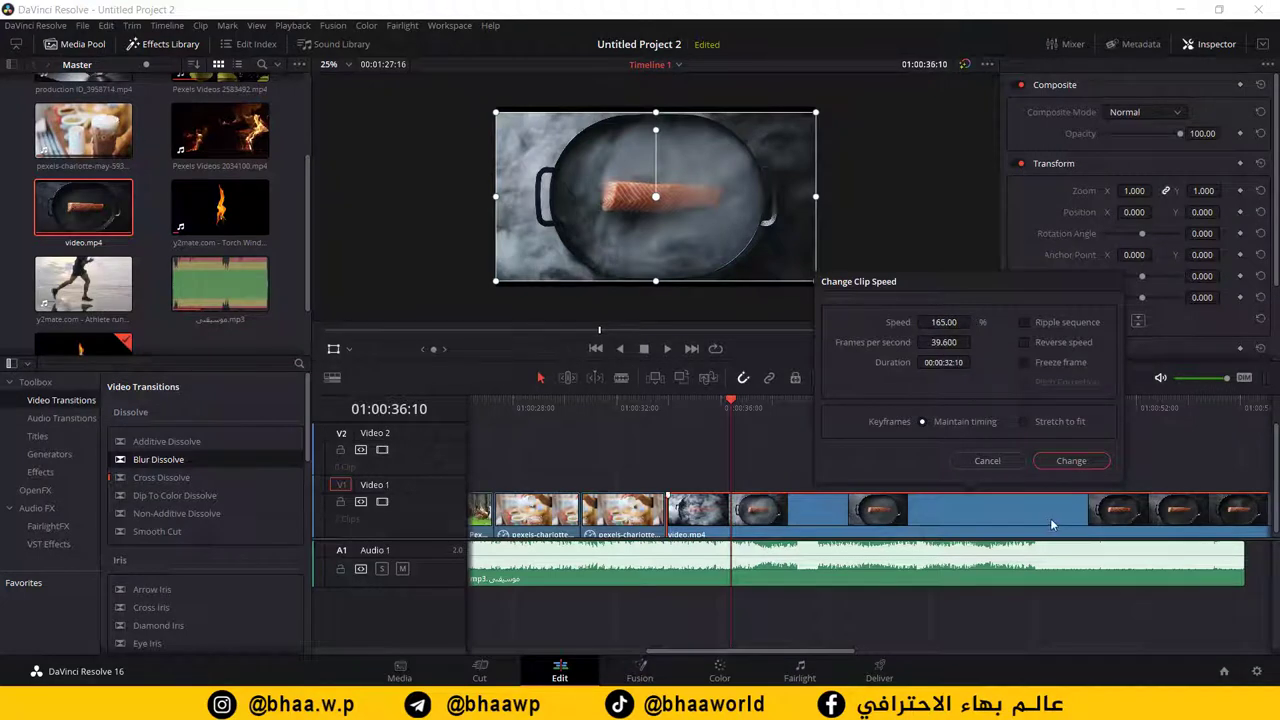
pyautogui.click(1072, 461)
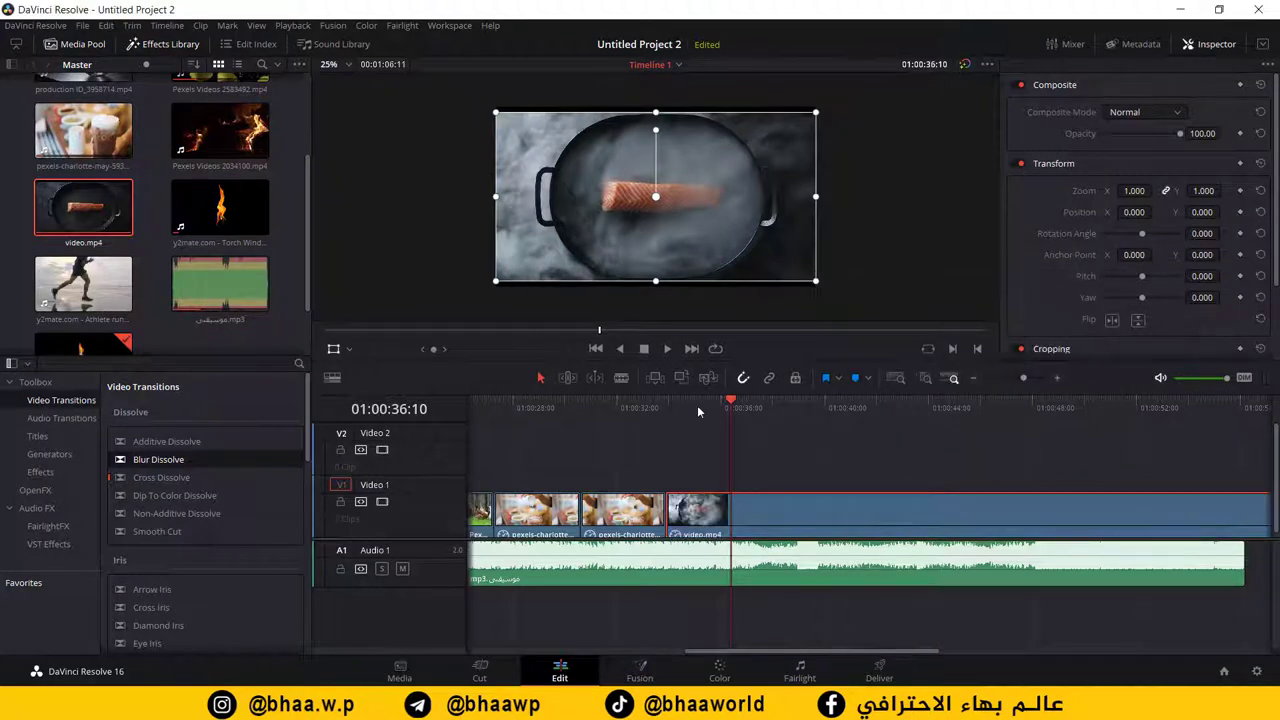
# Step: Play the sped-up pan clip with the music, split it at 01:00:38:23 and delete the remainder
pyautogui.moveTo(728, 406); pyautogui.dragTo(630, 414)
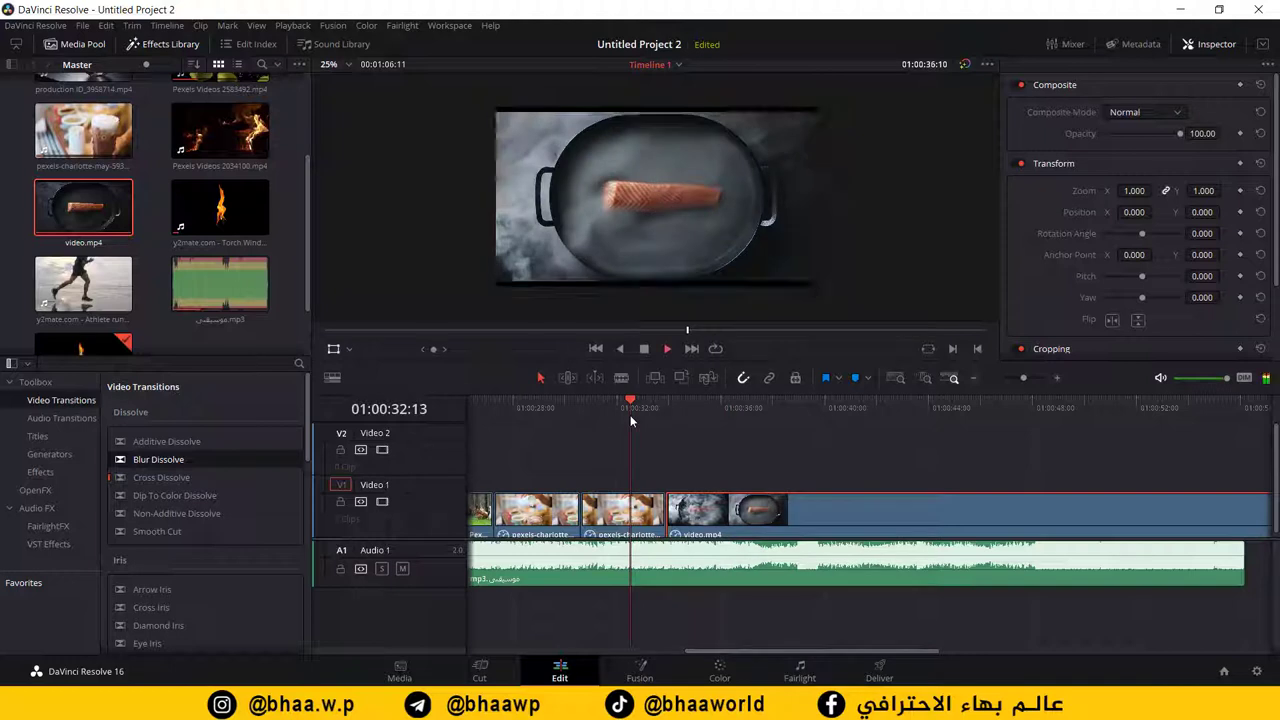
pyautogui.press('space')
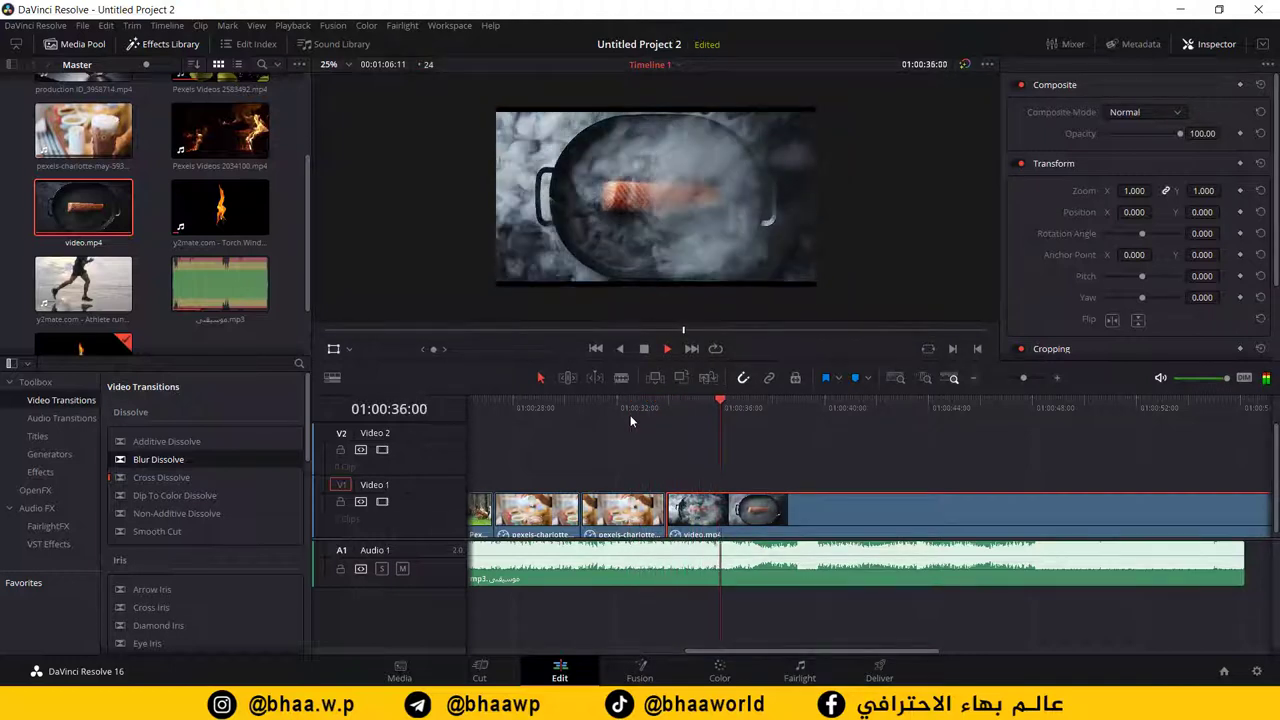
pyautogui.press('space')
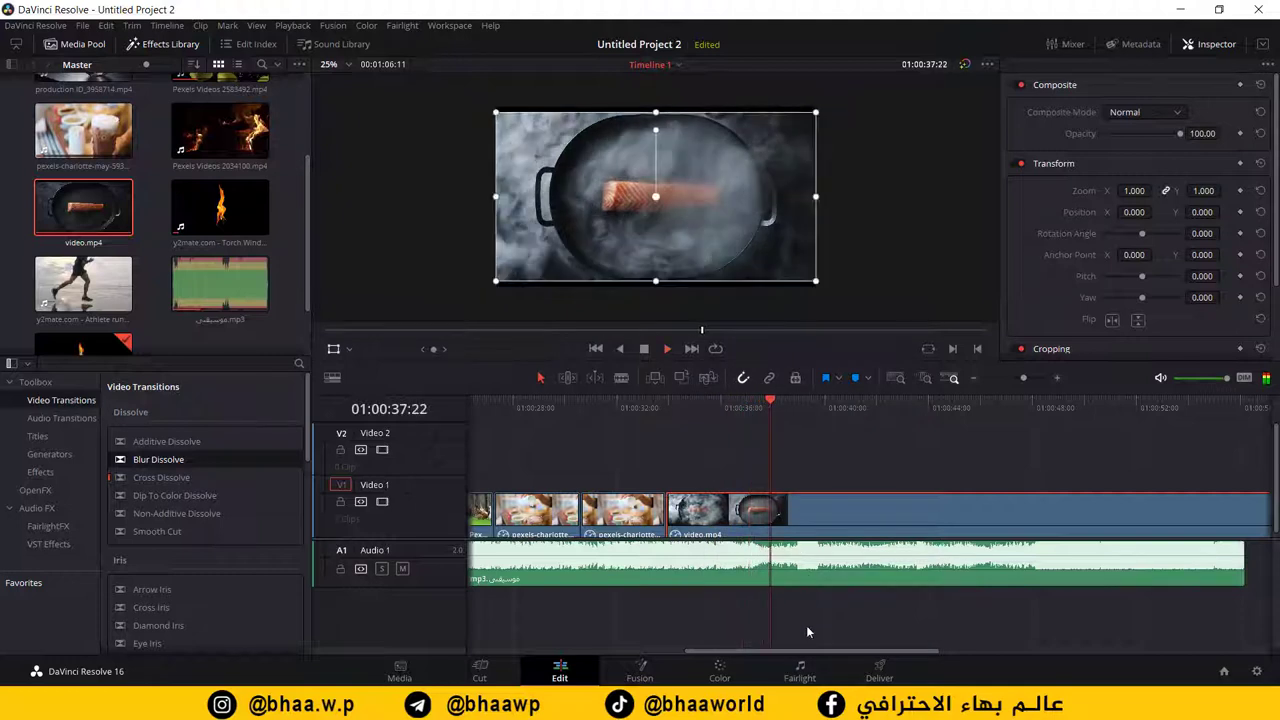
pyautogui.press('space')
pyautogui.moveTo(818, 648); pyautogui.dragTo(866, 651)
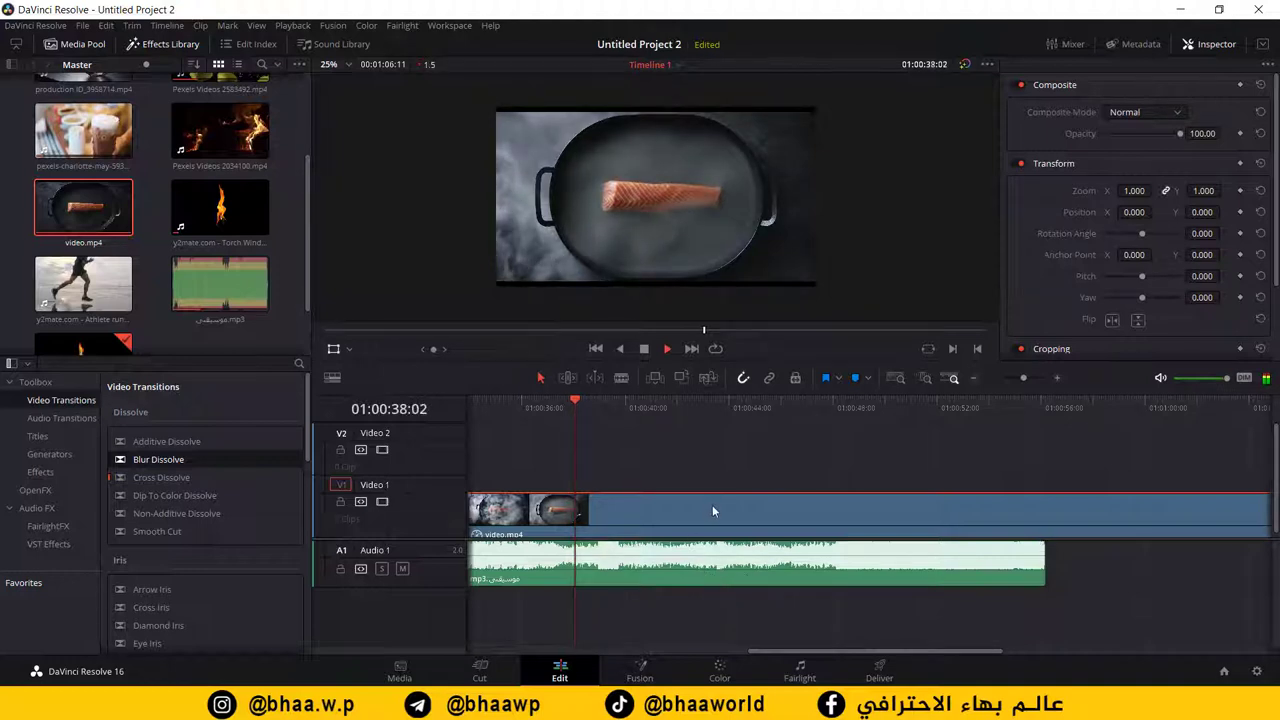
pyautogui.press('space')
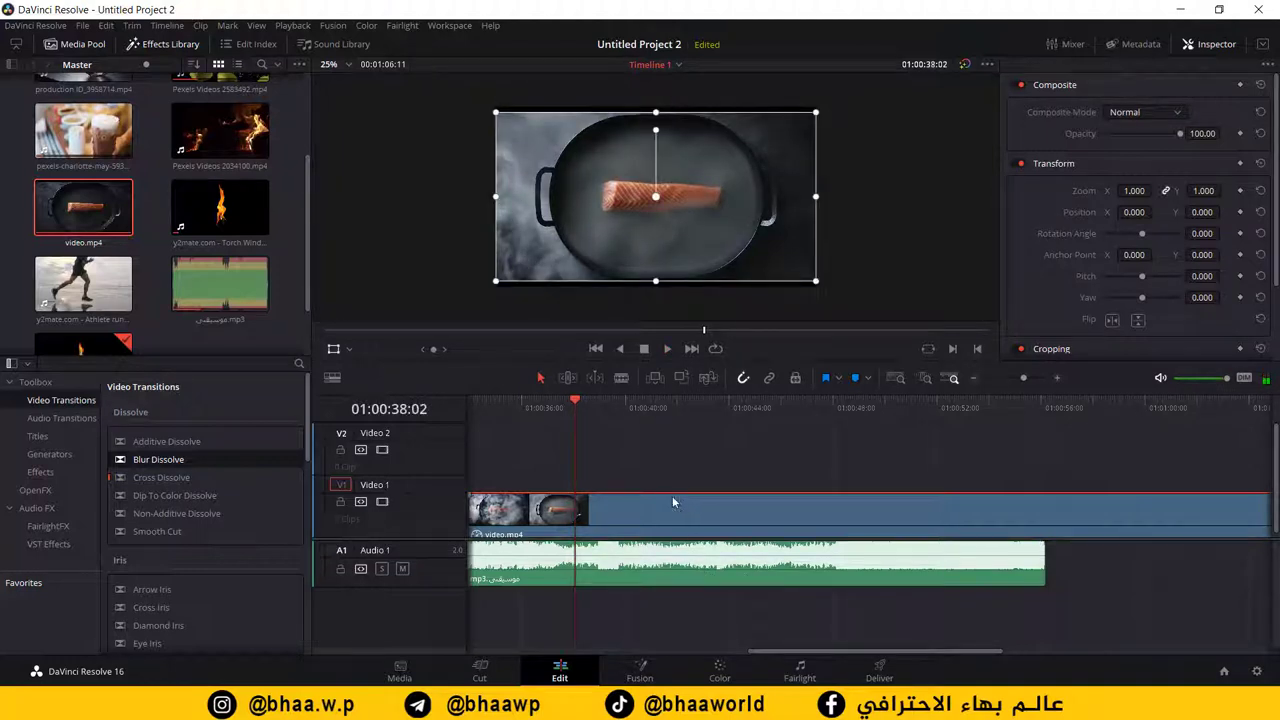
pyautogui.click(665, 348)
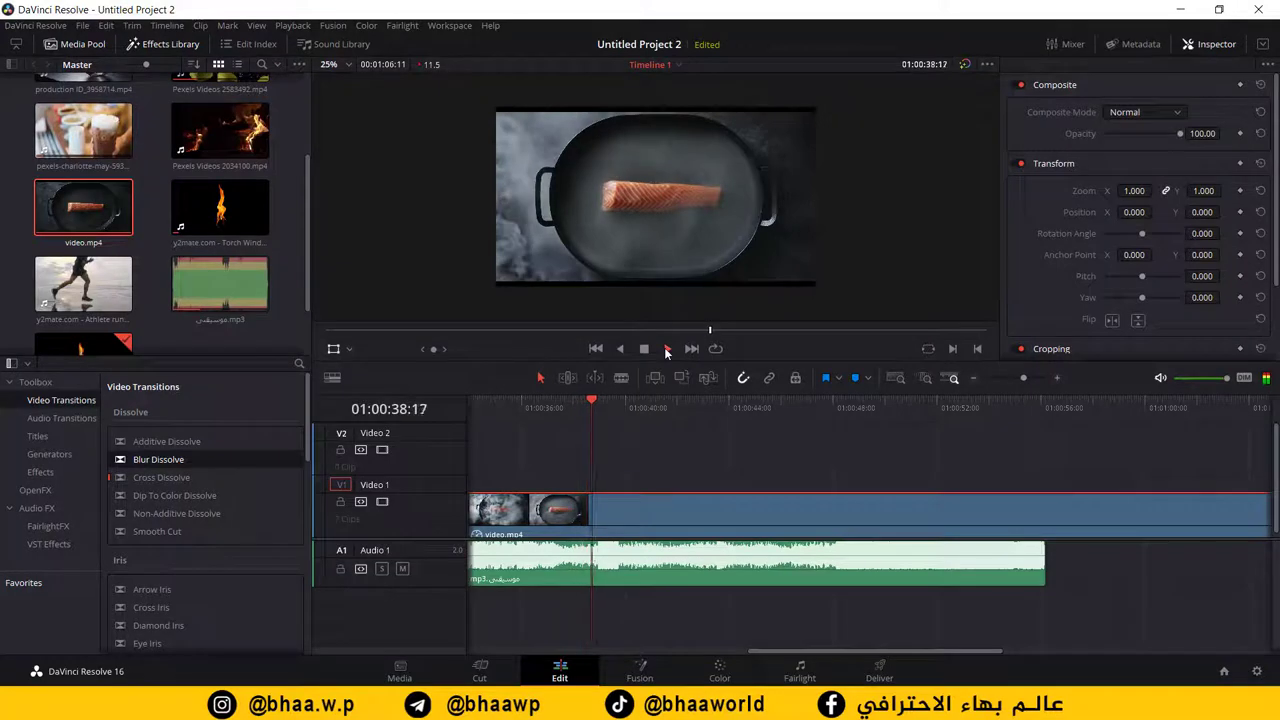
pyautogui.click(665, 348)
pyautogui.moveTo(605, 403); pyautogui.dragTo(599, 405)
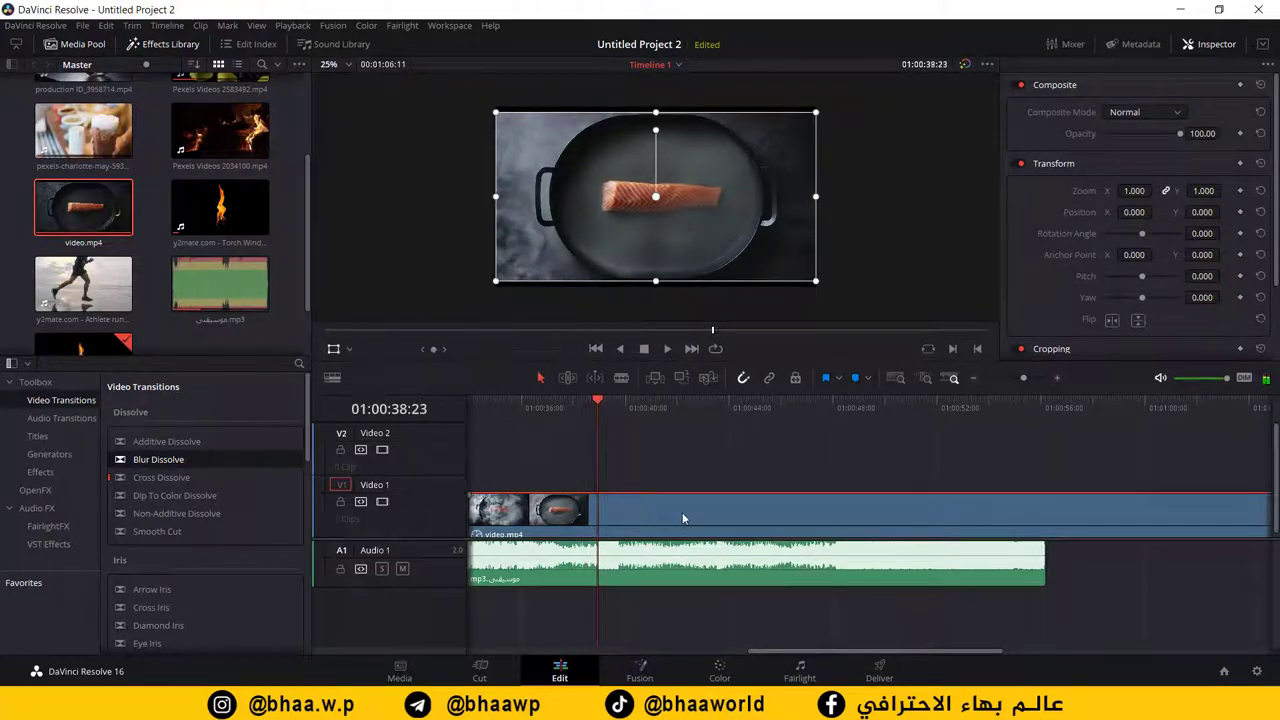
pyautogui.hotkey('ctrl', 'b')
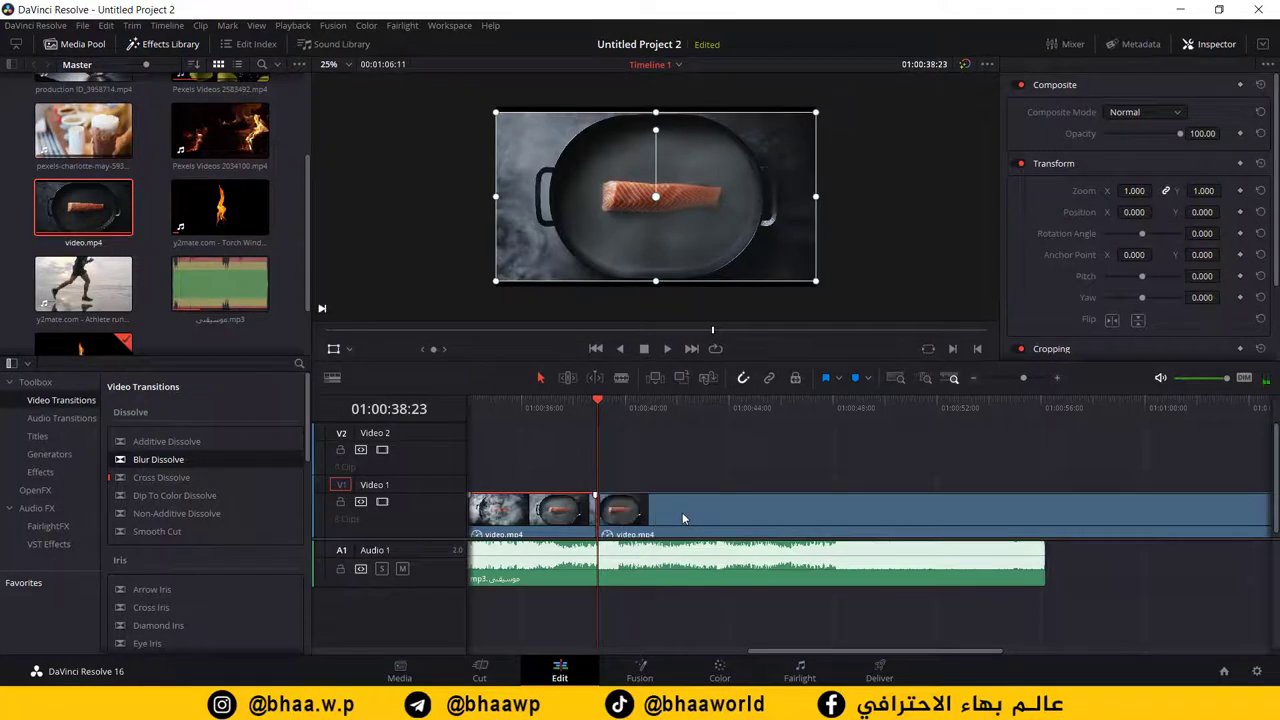
pyautogui.press('Delete')
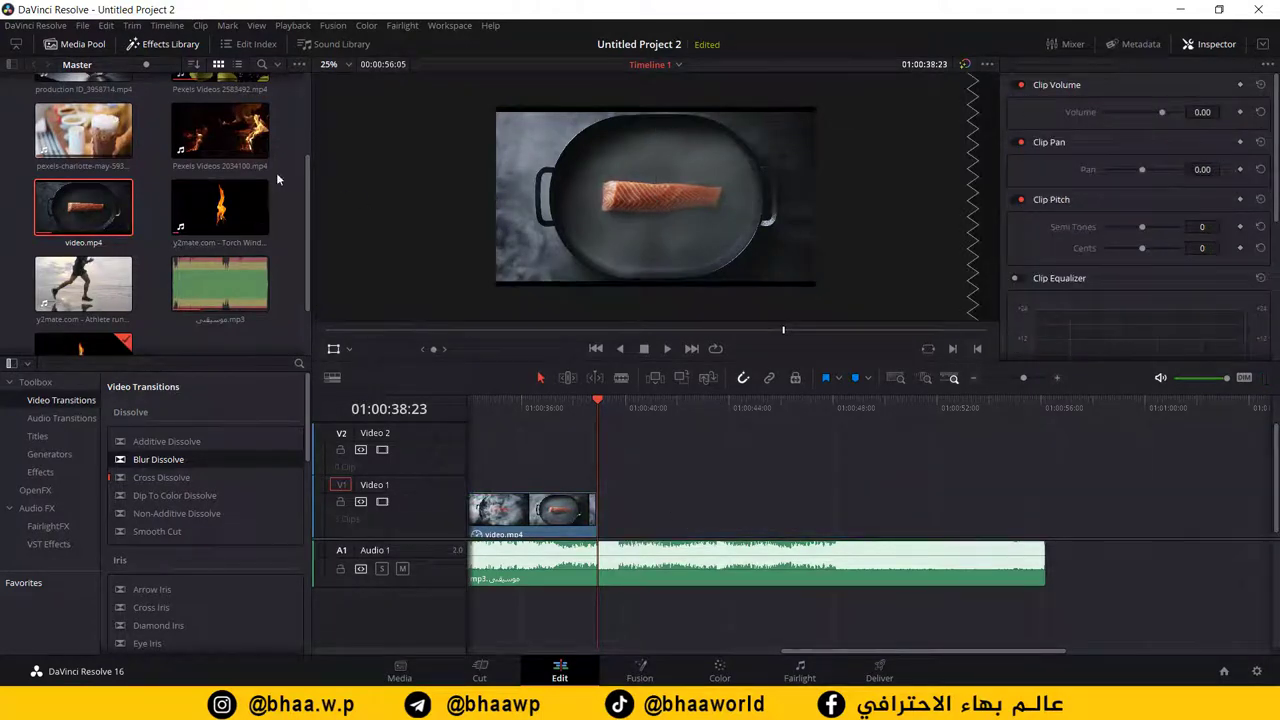
# Step: Add only the video of the fire clip Pexels Videos 2034100.mp4 to Video 1, directly after the pan clip
pyautogui.click(220, 130)
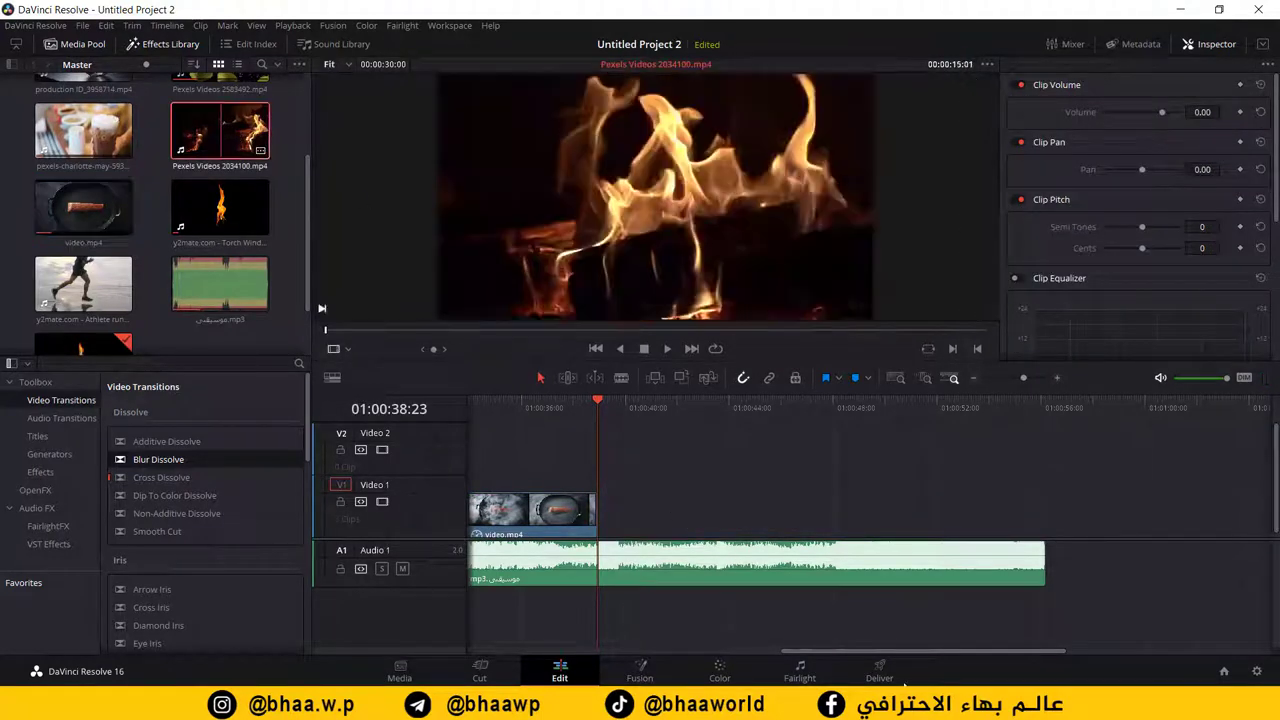
pyautogui.moveTo(574, 485); pyautogui.dragTo(330, 208)
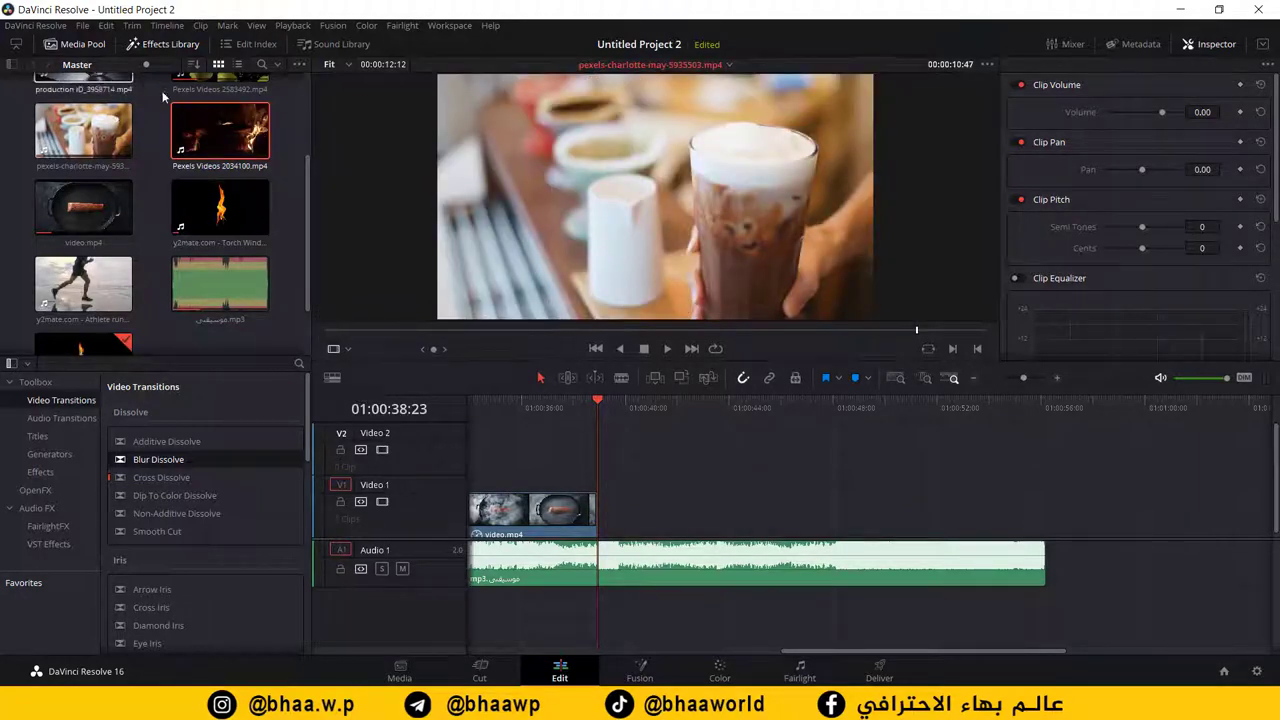
pyautogui.doubleClick(226, 138)
pyautogui.moveTo(641, 305); pyautogui.dragTo(610, 522)
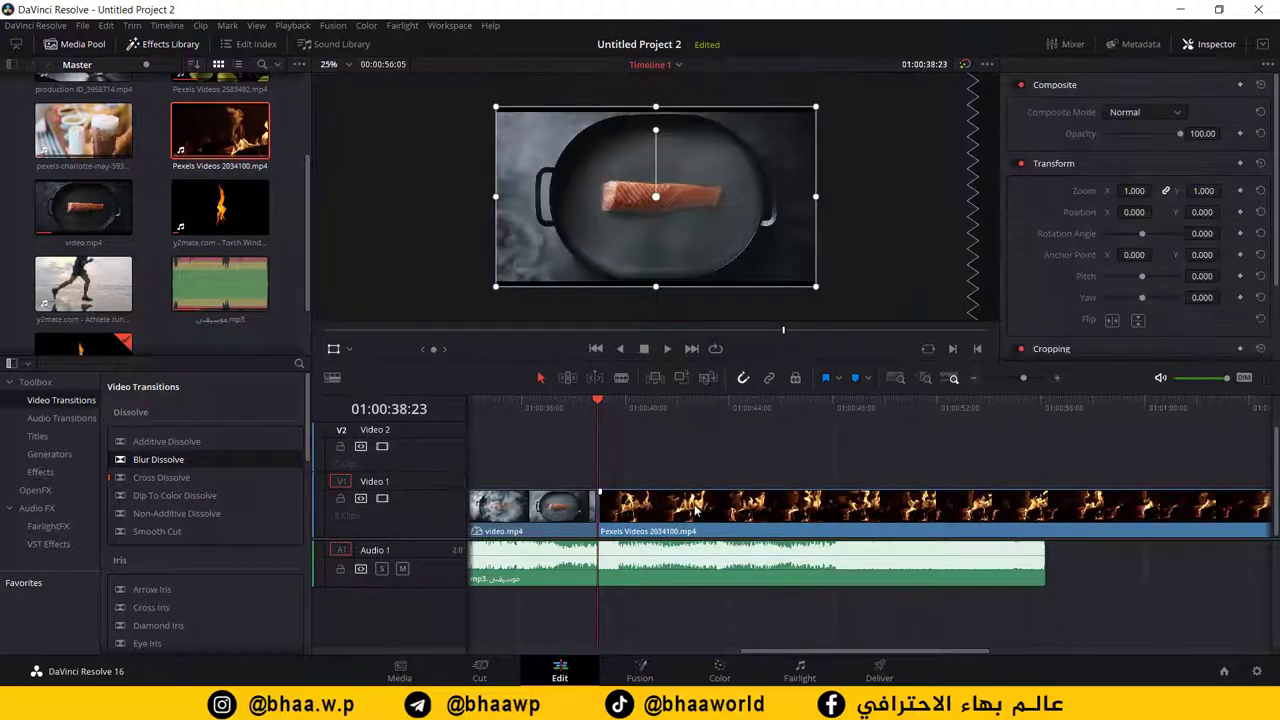
# Step: Speed up the fire clip and trim its end so that it lasts about 4.5 seconds
pyautogui.rightClick(700, 505)
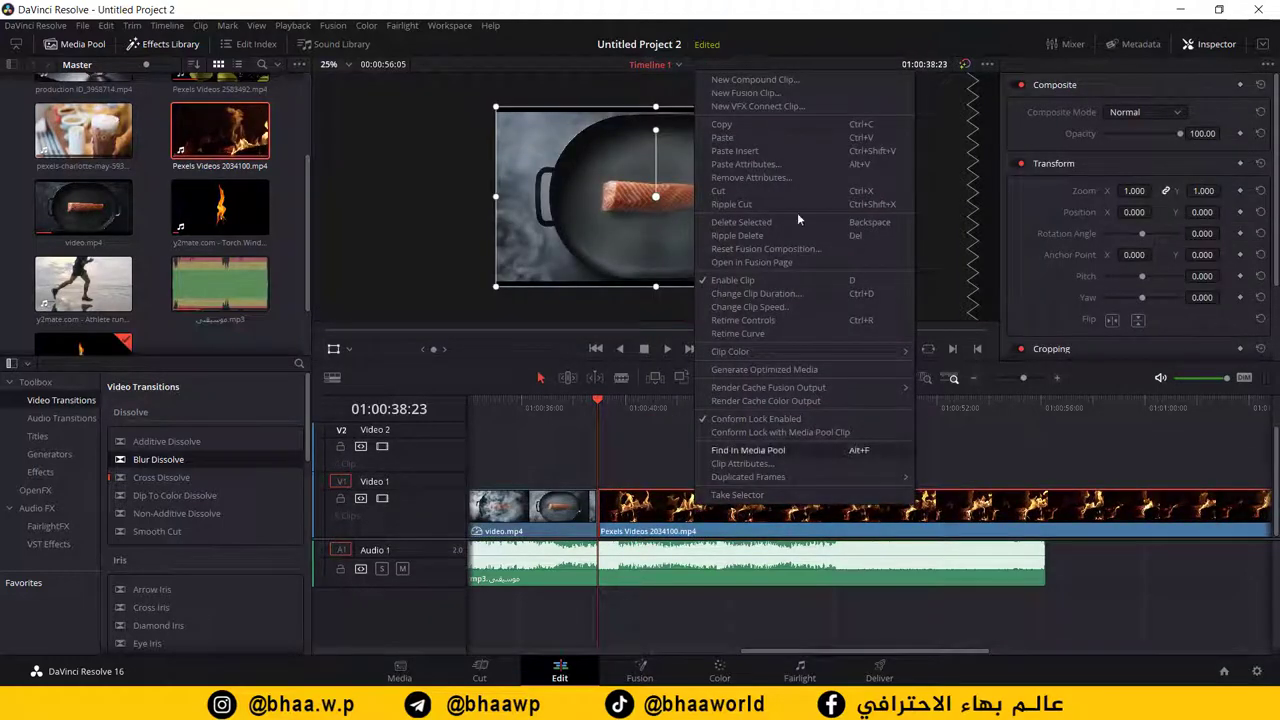
pyautogui.click(752, 307)
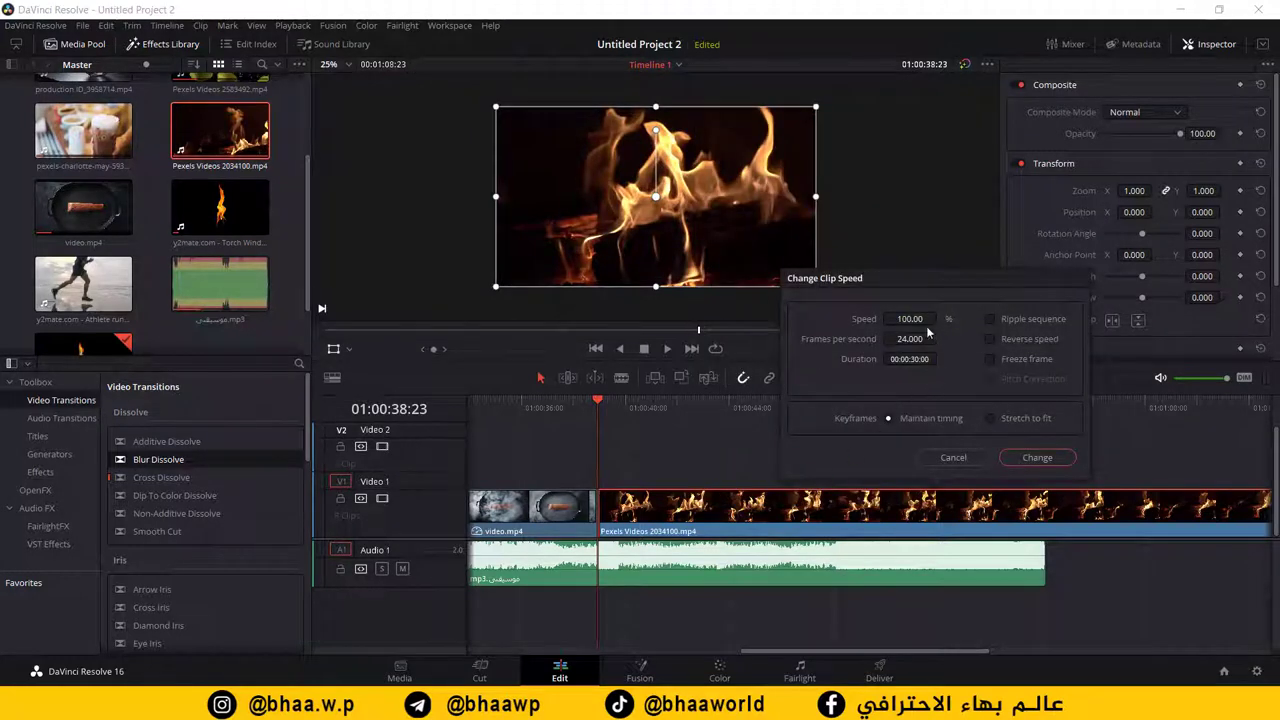
pyautogui.moveTo(910, 318); pyautogui.dragTo(940, 318)
pyautogui.click(1040, 457)
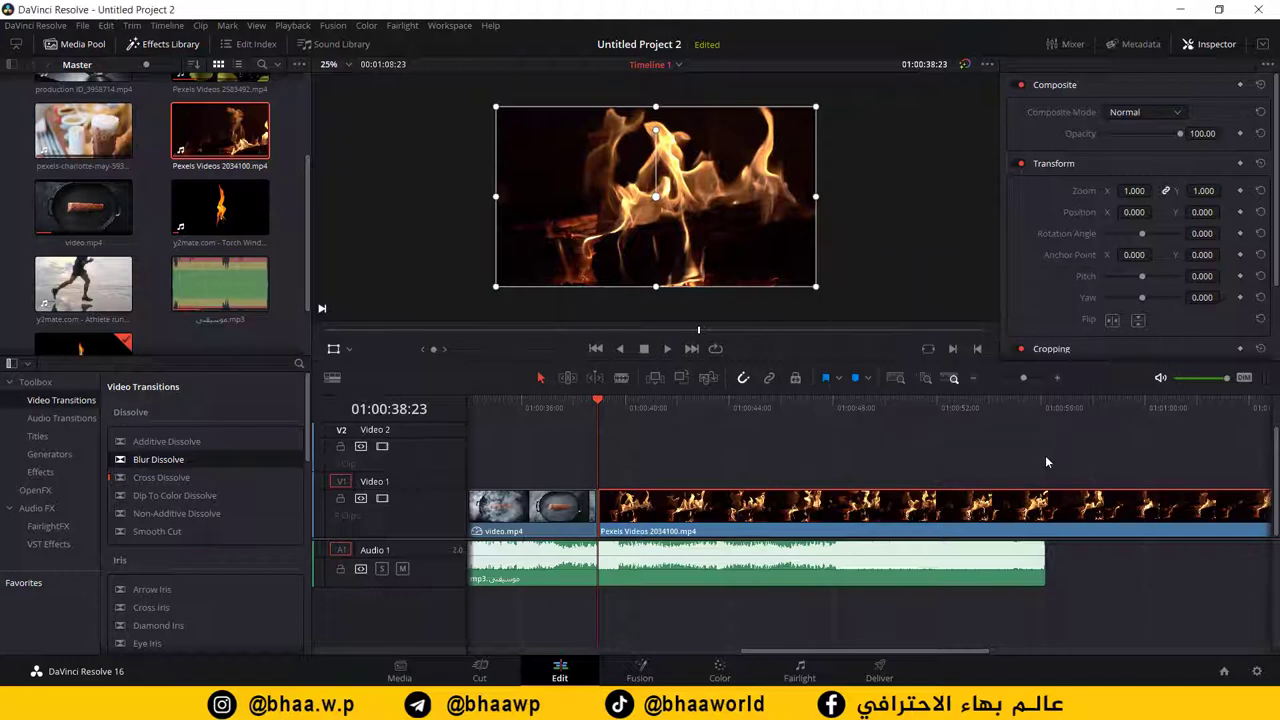
pyautogui.moveTo(876, 501); pyautogui.dragTo(710, 540)
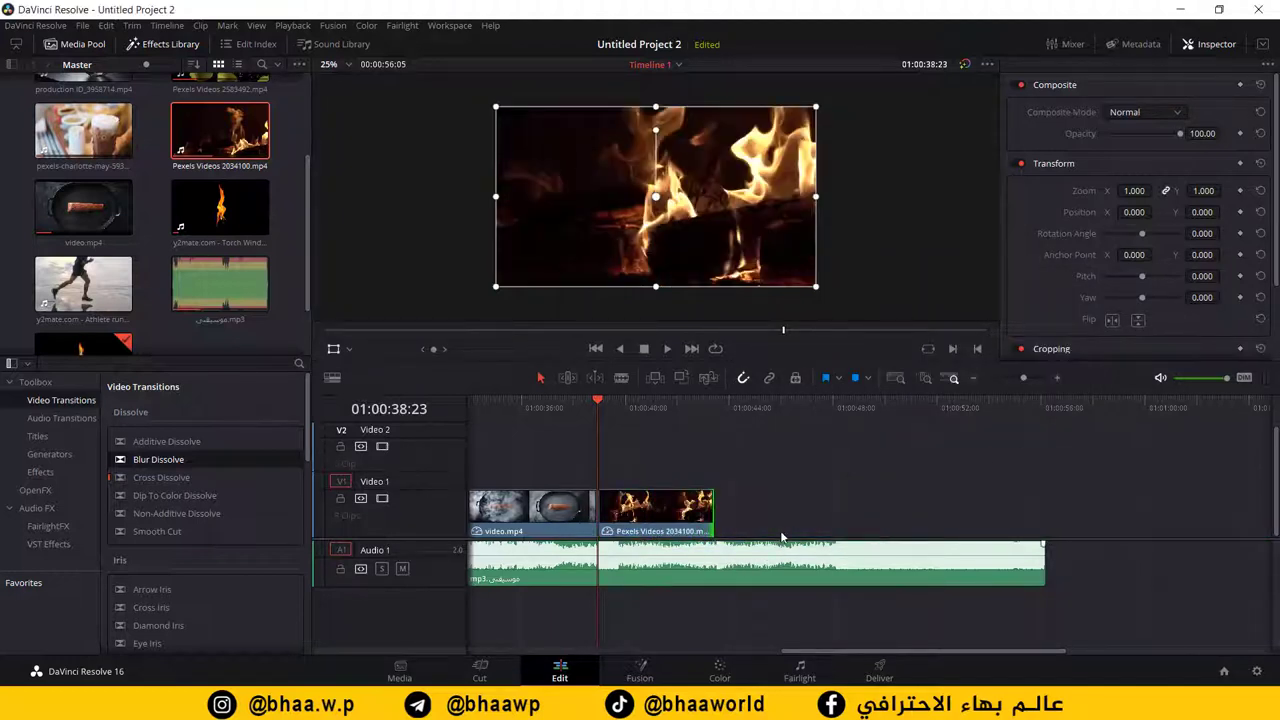
# Step: Play the shortened fire clip with the music and replay its ending to check the cut timing
pyautogui.press('space')
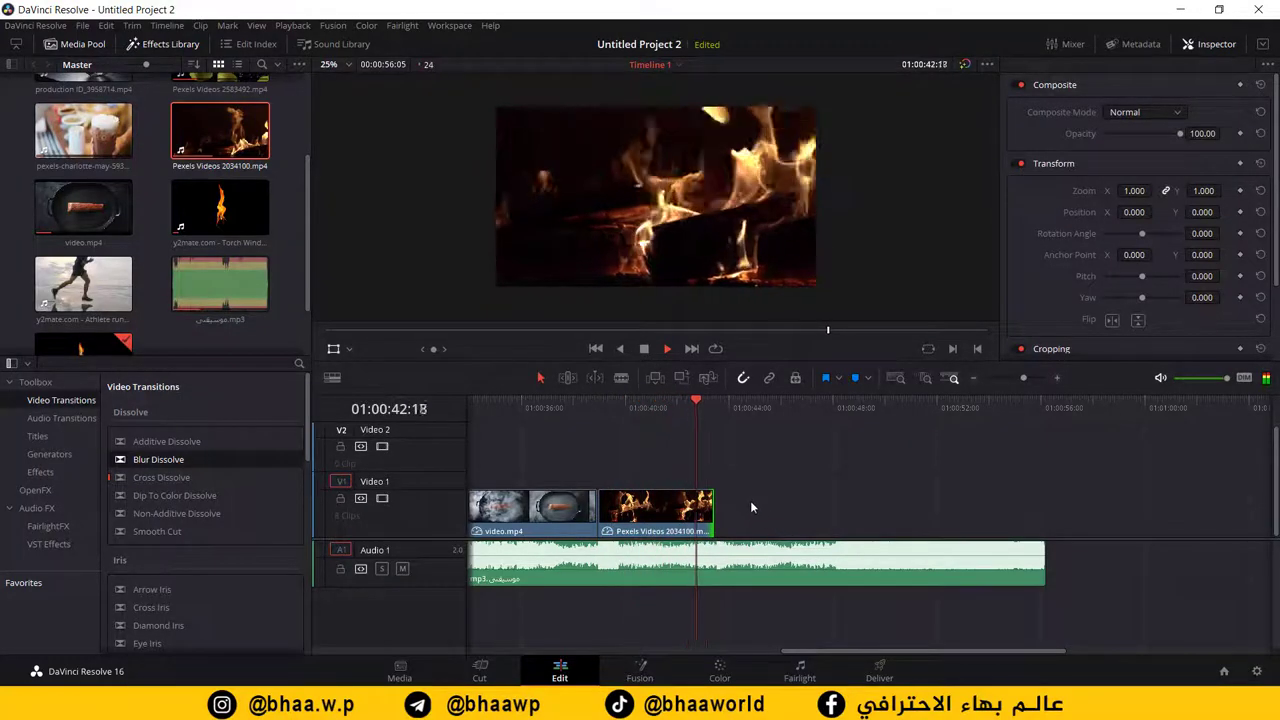
pyautogui.press('space')
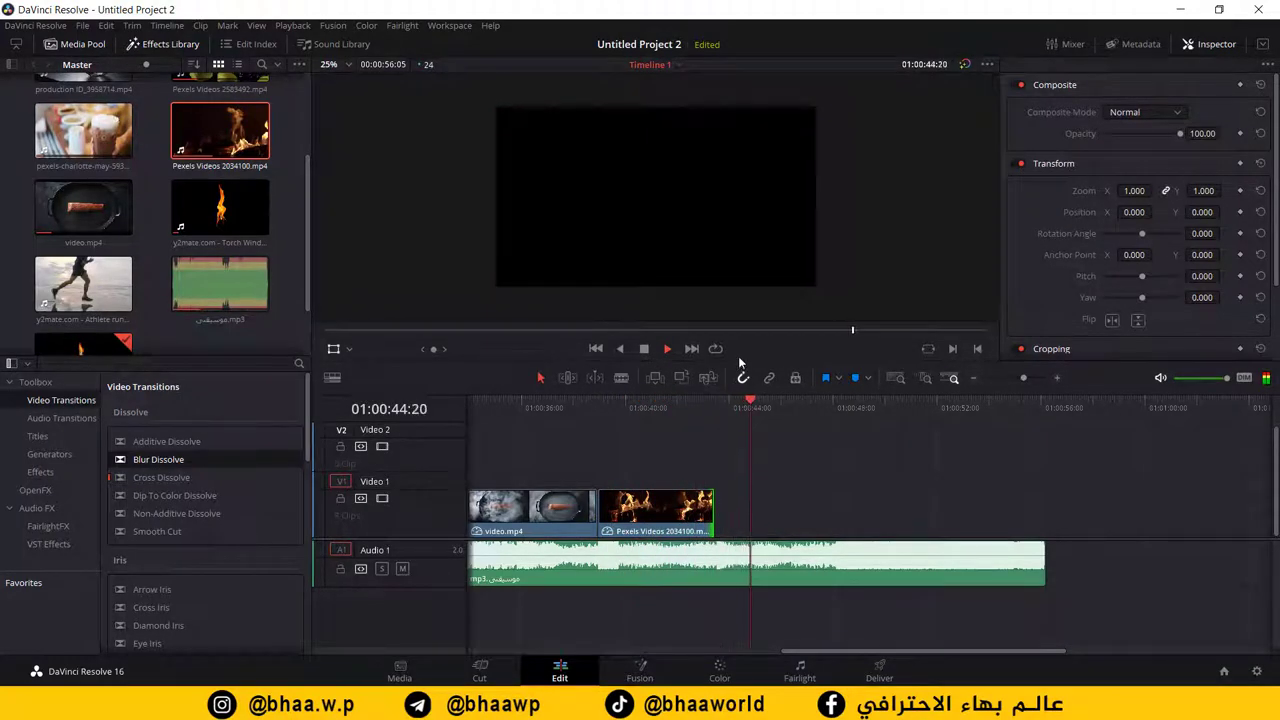
pyautogui.moveTo(732, 382); pyautogui.dragTo(690, 409)
pyautogui.press('space')
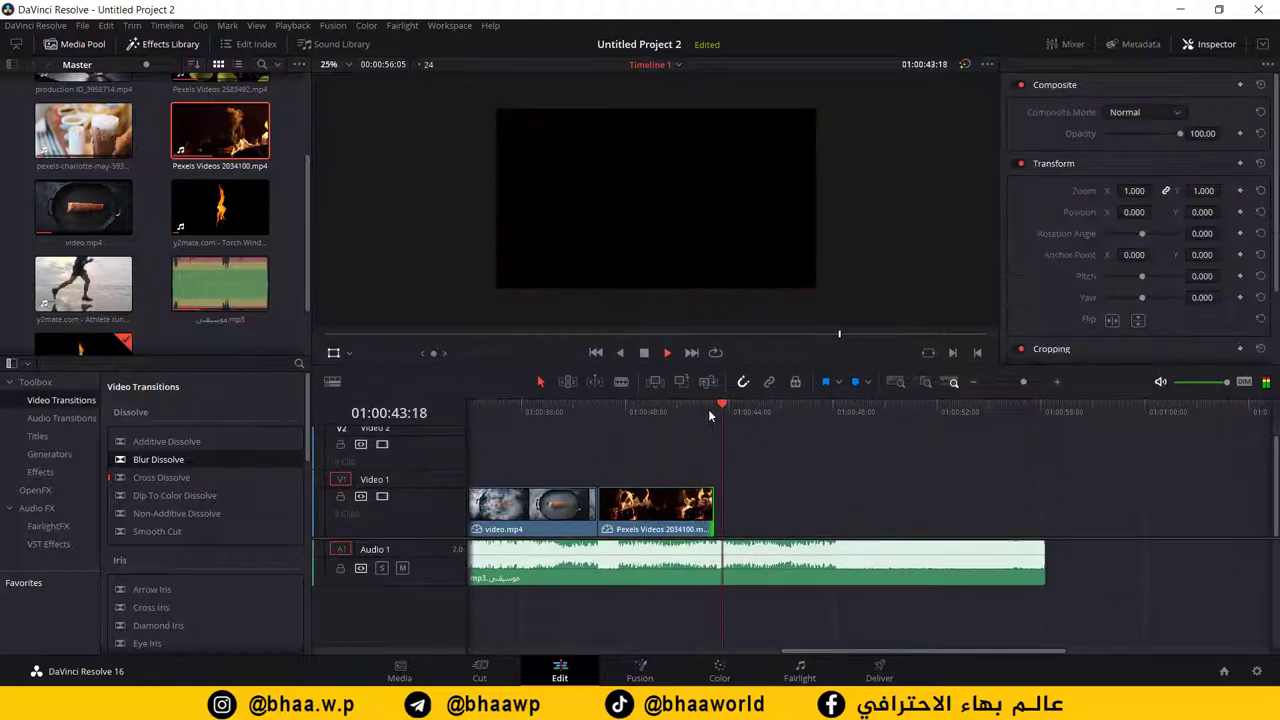
pyautogui.press('space')
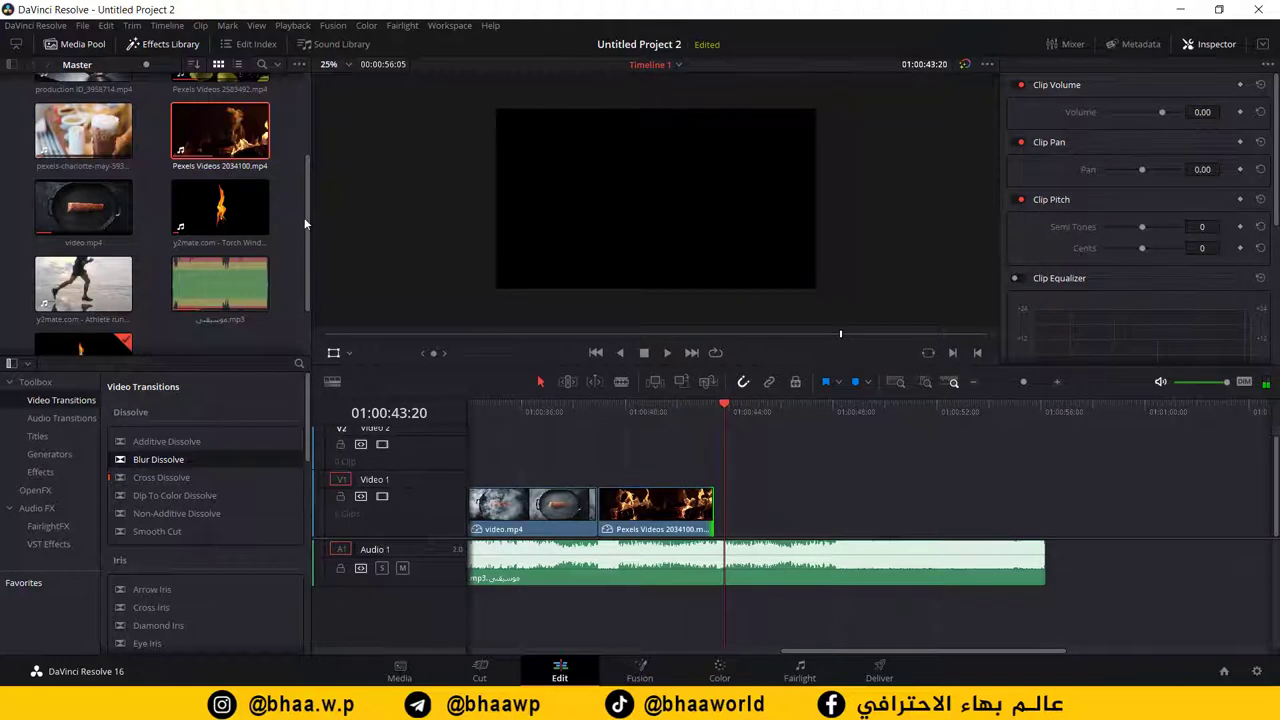
# Step: Add the fruit bowl clip Pexels Videos 2862.mp4 to Video 1, directly after the fire clip
pyautogui.moveTo(304, 217); pyautogui.dragTo(300, 255)
pyautogui.click(87, 254)
pyautogui.click(1049, 494)
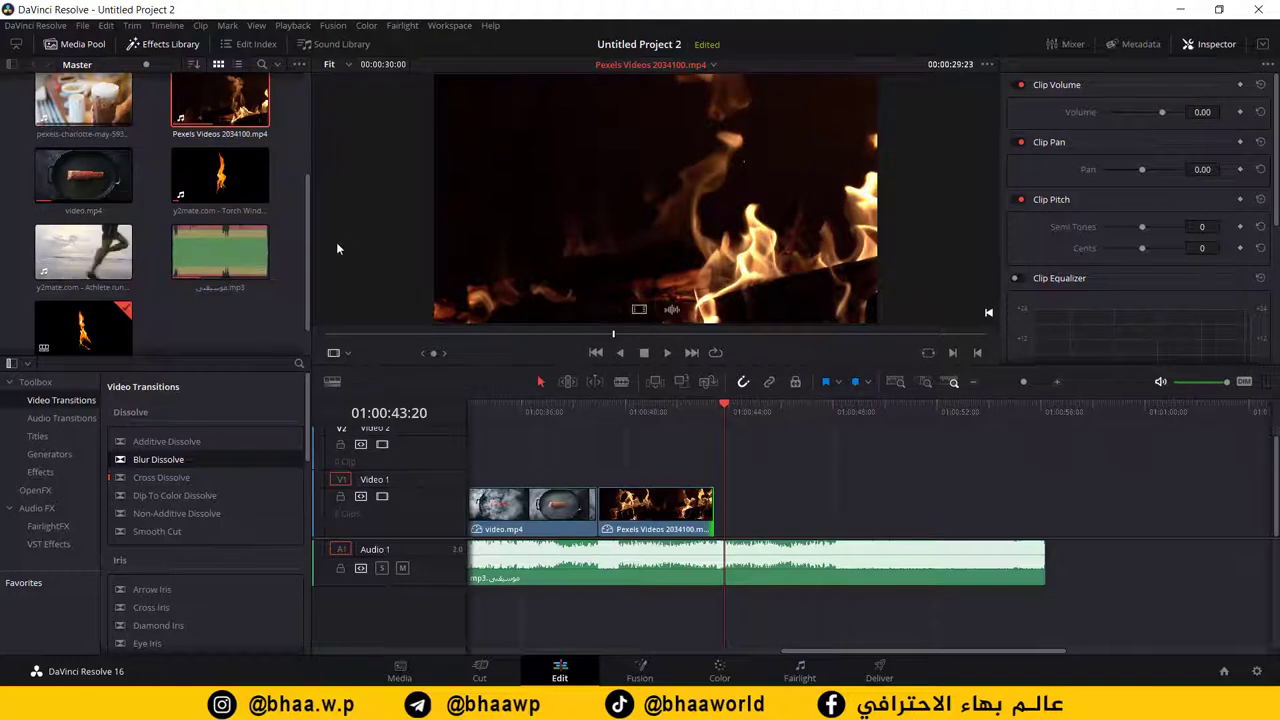
pyautogui.moveTo(306, 240); pyautogui.dragTo(304, 126)
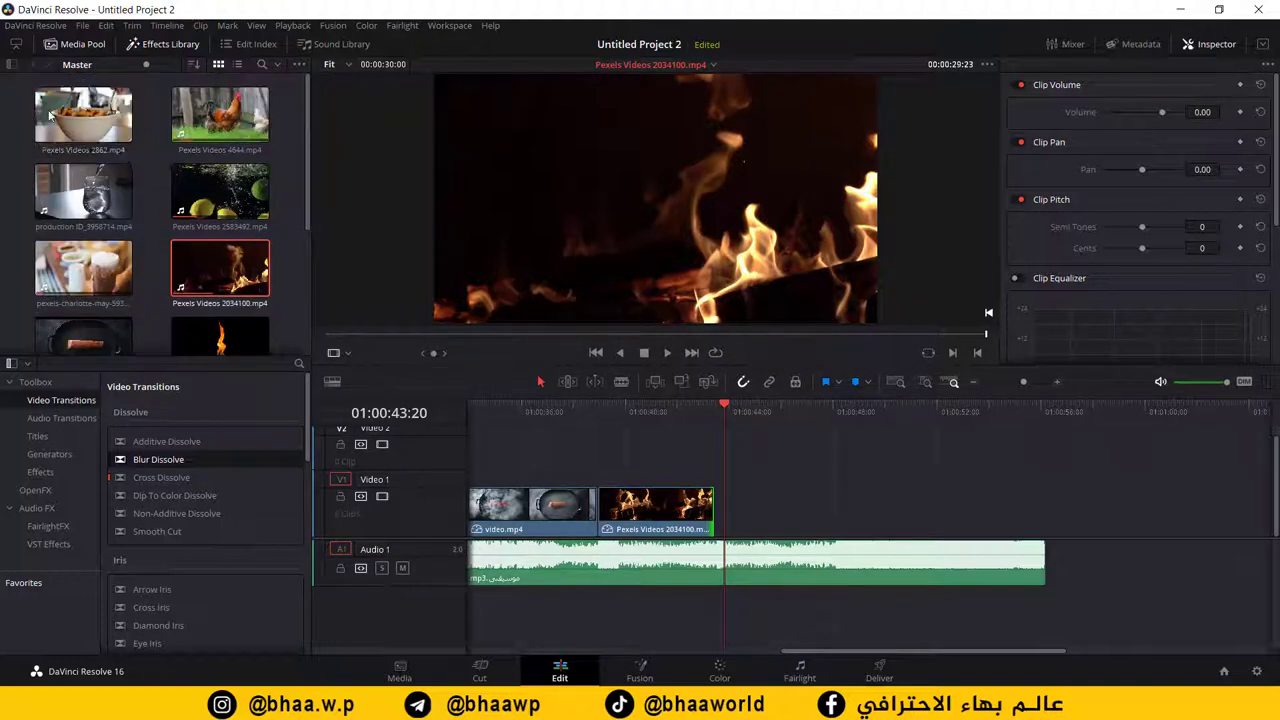
pyautogui.click(96, 120)
pyautogui.moveTo(83, 115); pyautogui.dragTo(718, 515)
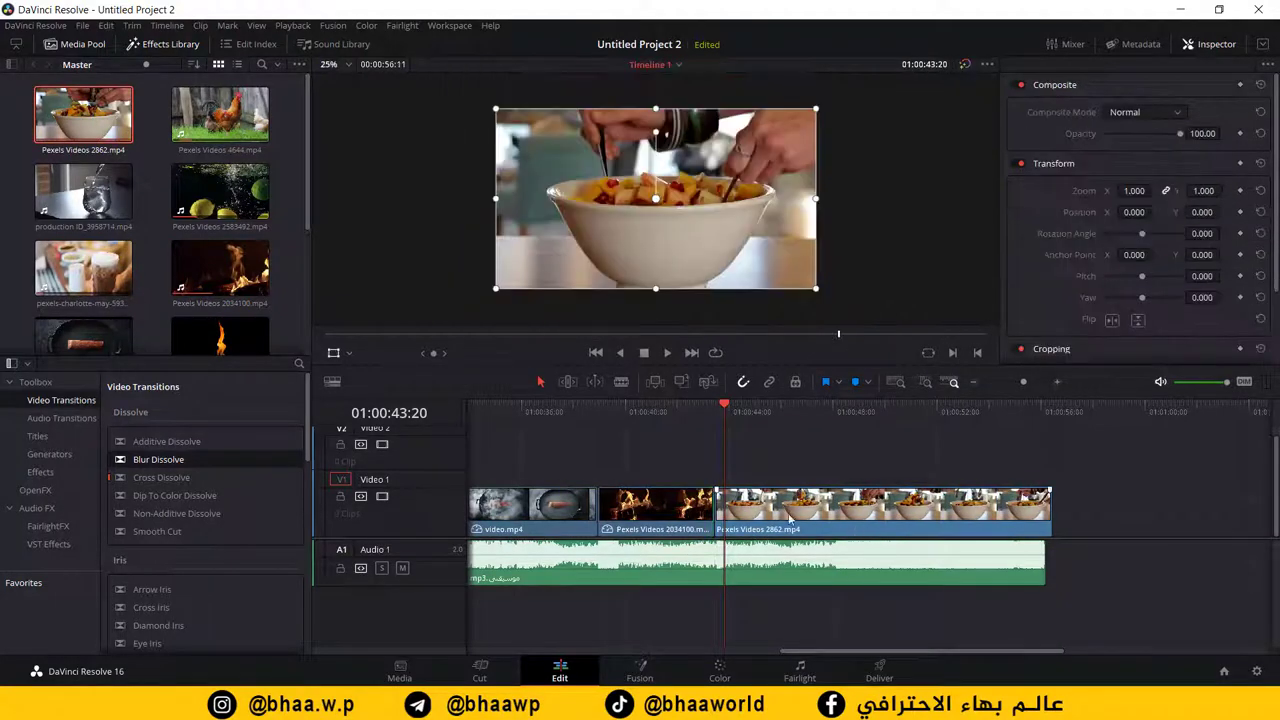
# Step: Set the fruit bowl clip's speed to 242%, play it with the music and trim its end to 01:00:45:09
pyautogui.rightClick(862, 518)
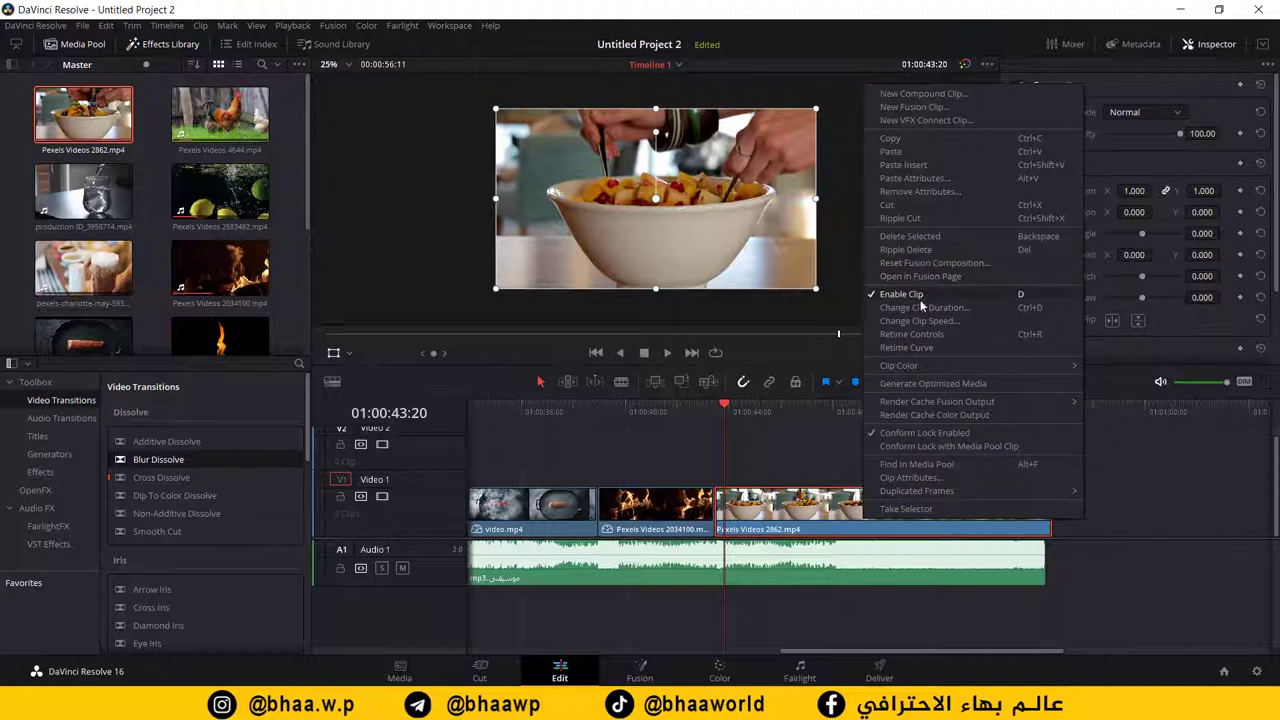
pyautogui.click(920, 320)
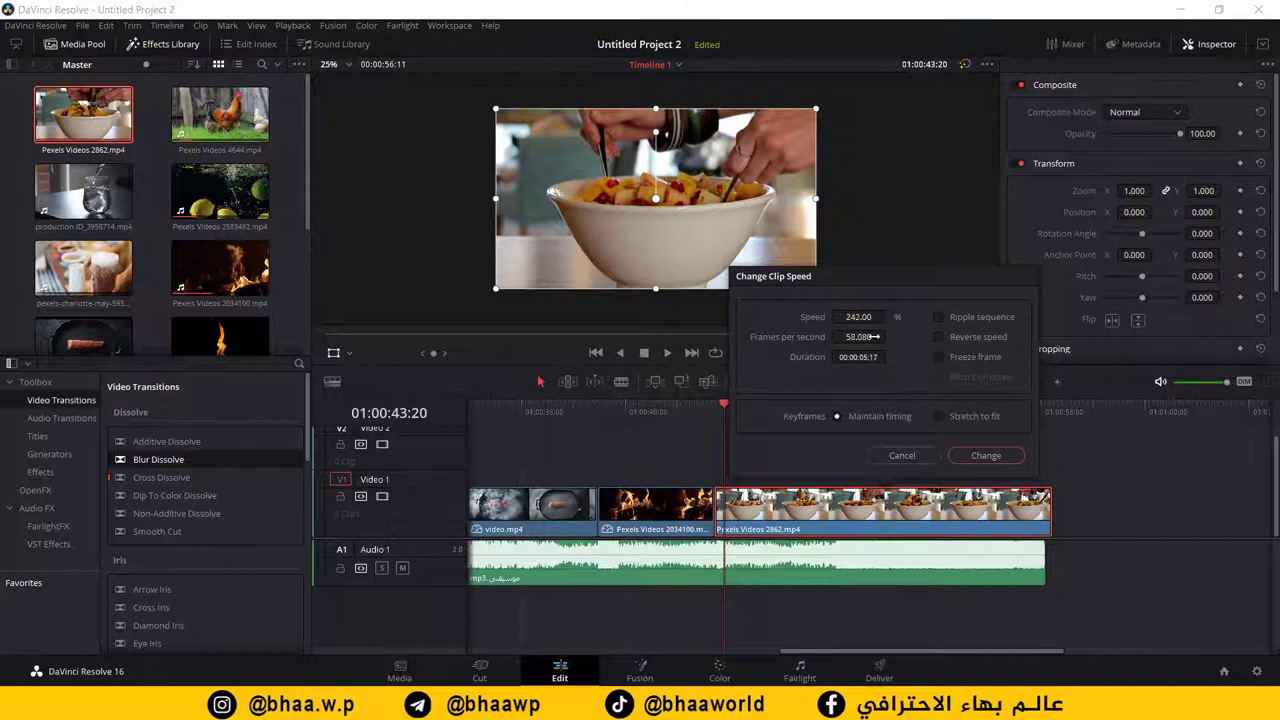
pyautogui.click(985, 455)
pyautogui.press('space')
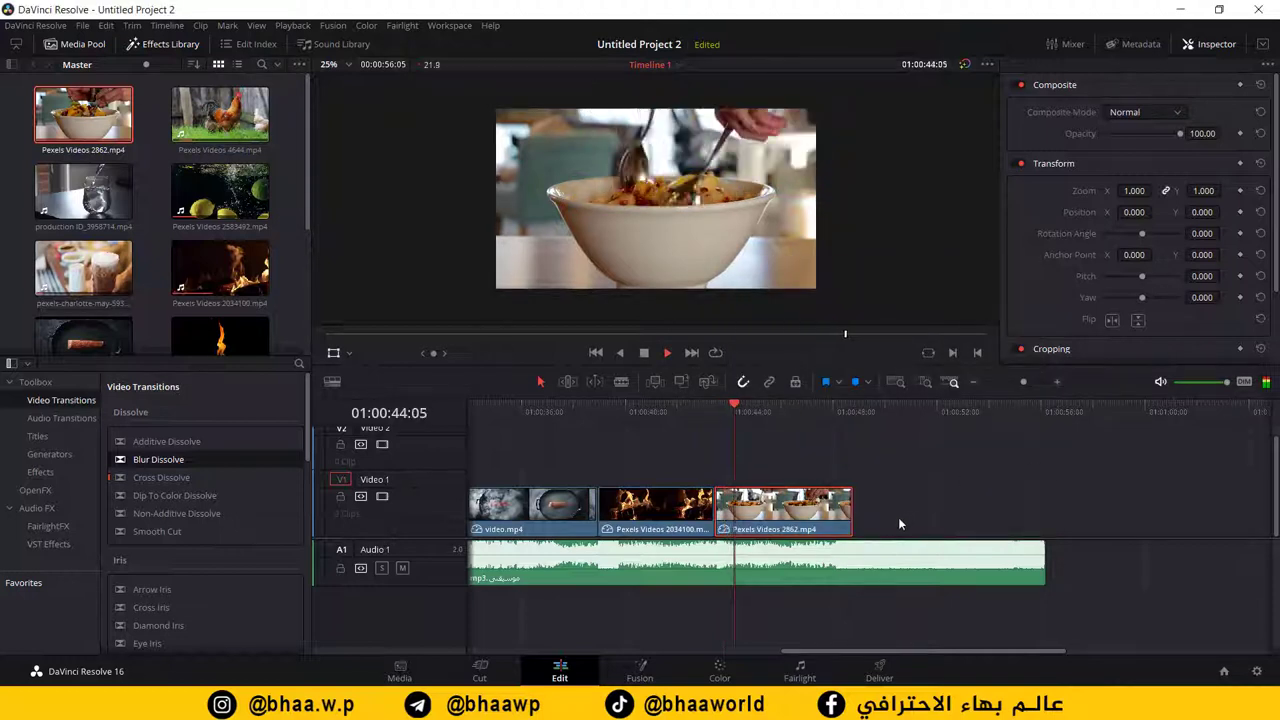
pyautogui.press('space')
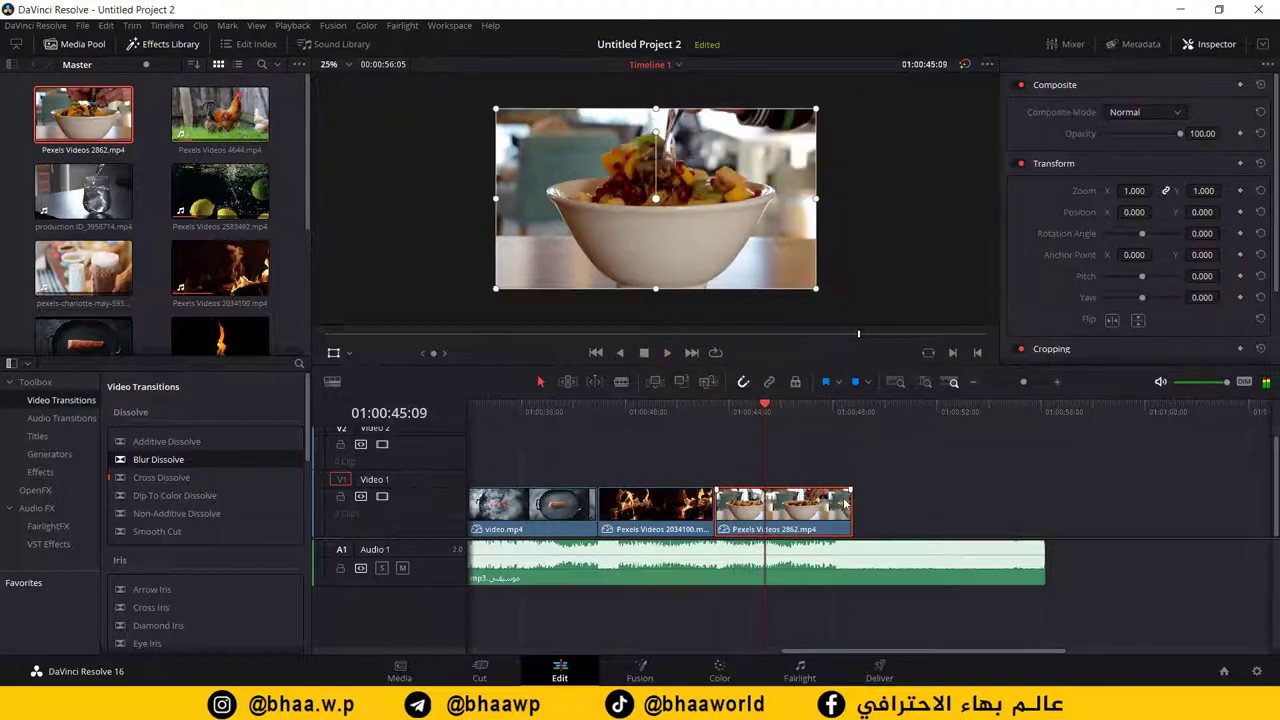
pyautogui.moveTo(848, 497); pyautogui.dragTo(765, 497)
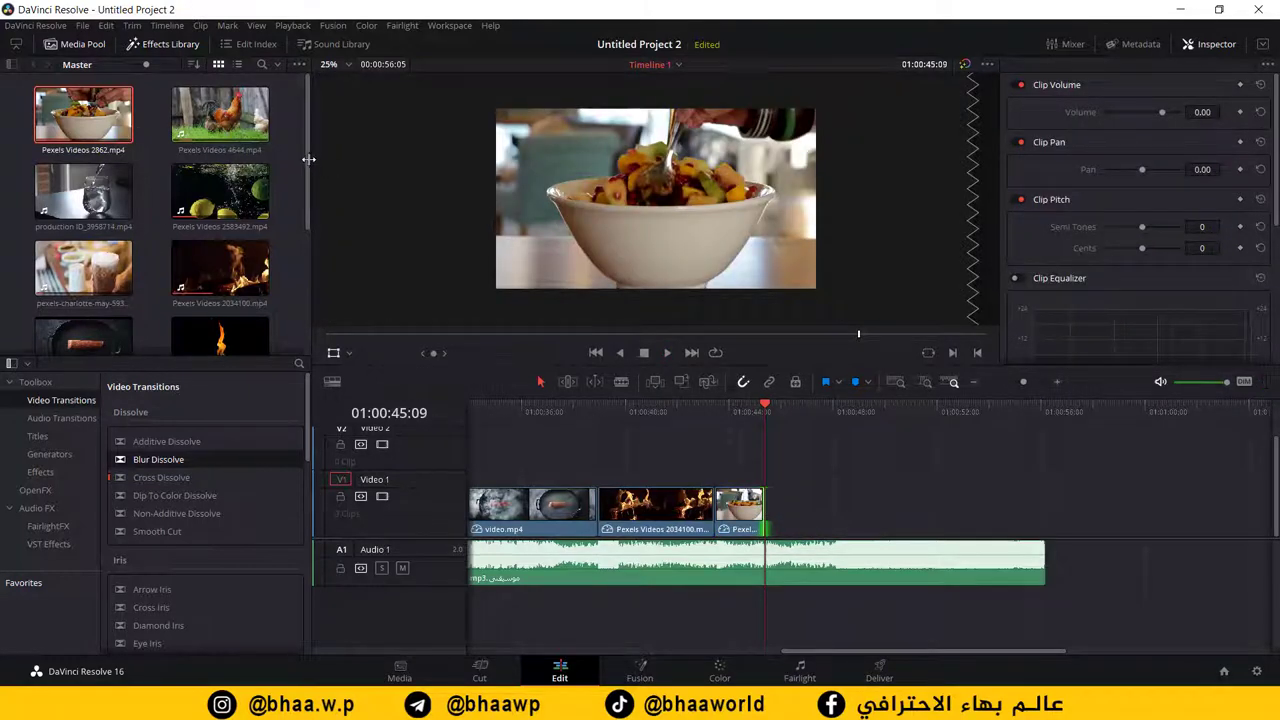
# Step: Add only the video of the athlete running on the beach clip to Video 1, directly after the fruit bowl clip
pyautogui.scroll(-3, 283, 190)
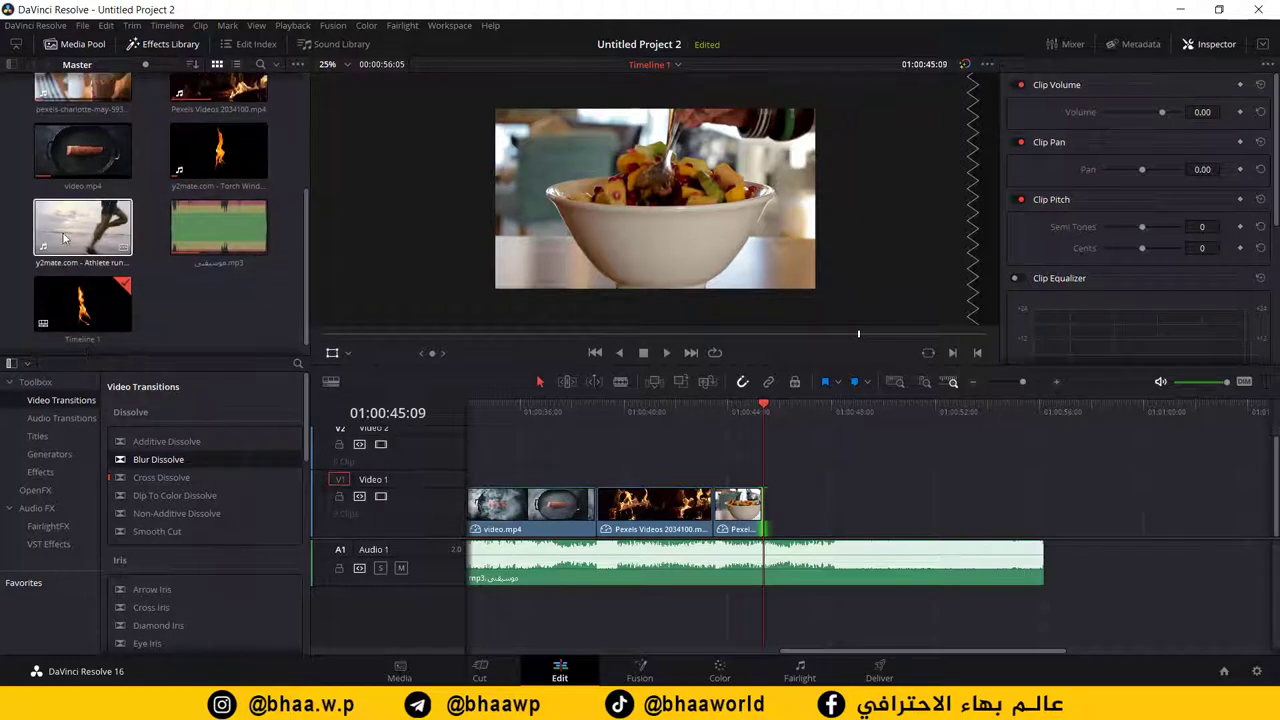
pyautogui.moveTo(63, 237); pyautogui.dragTo(1075, 505)
pyautogui.click(1168, 521)
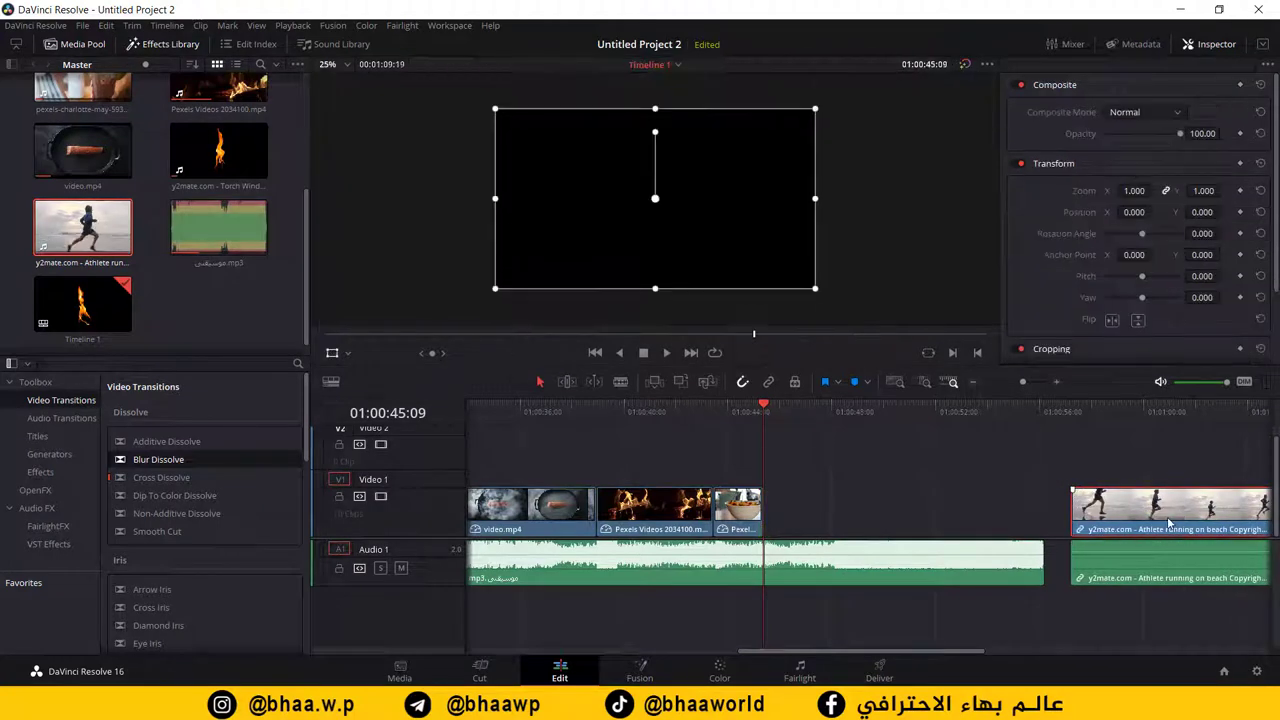
pyautogui.click(1141, 575)
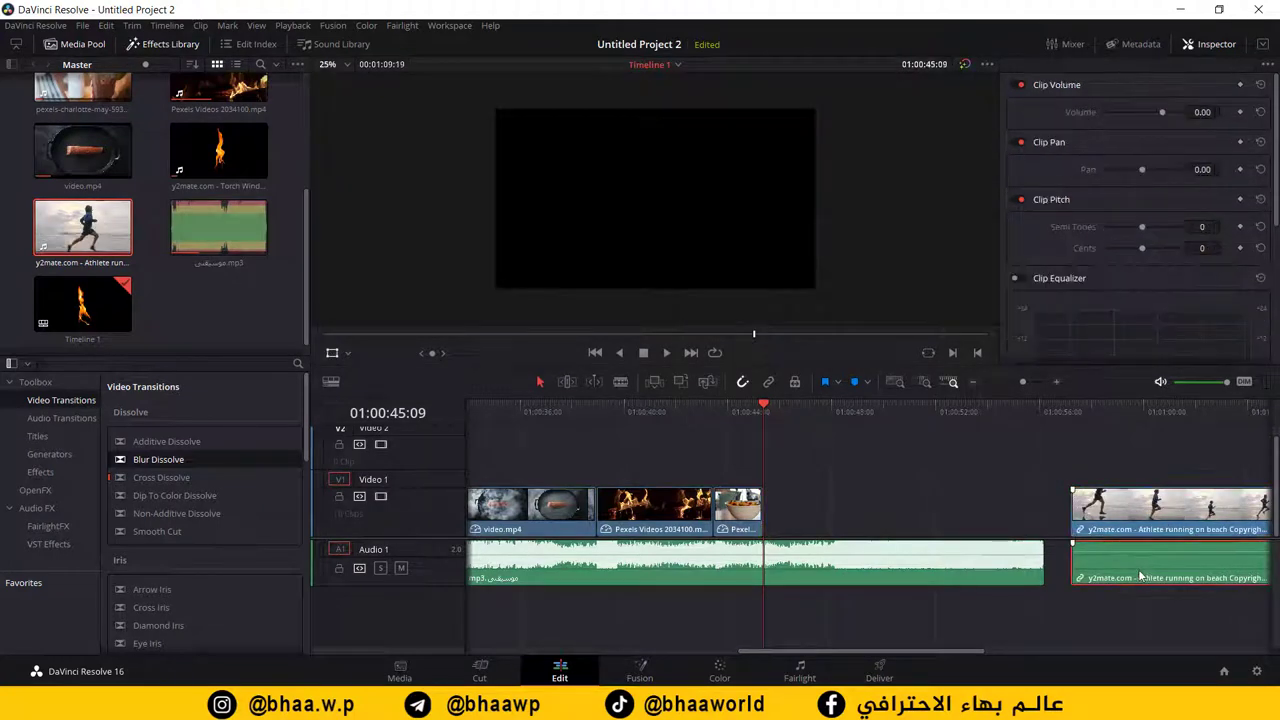
pyautogui.press('Delete')
pyautogui.moveTo(1095, 520); pyautogui.dragTo(795, 521)
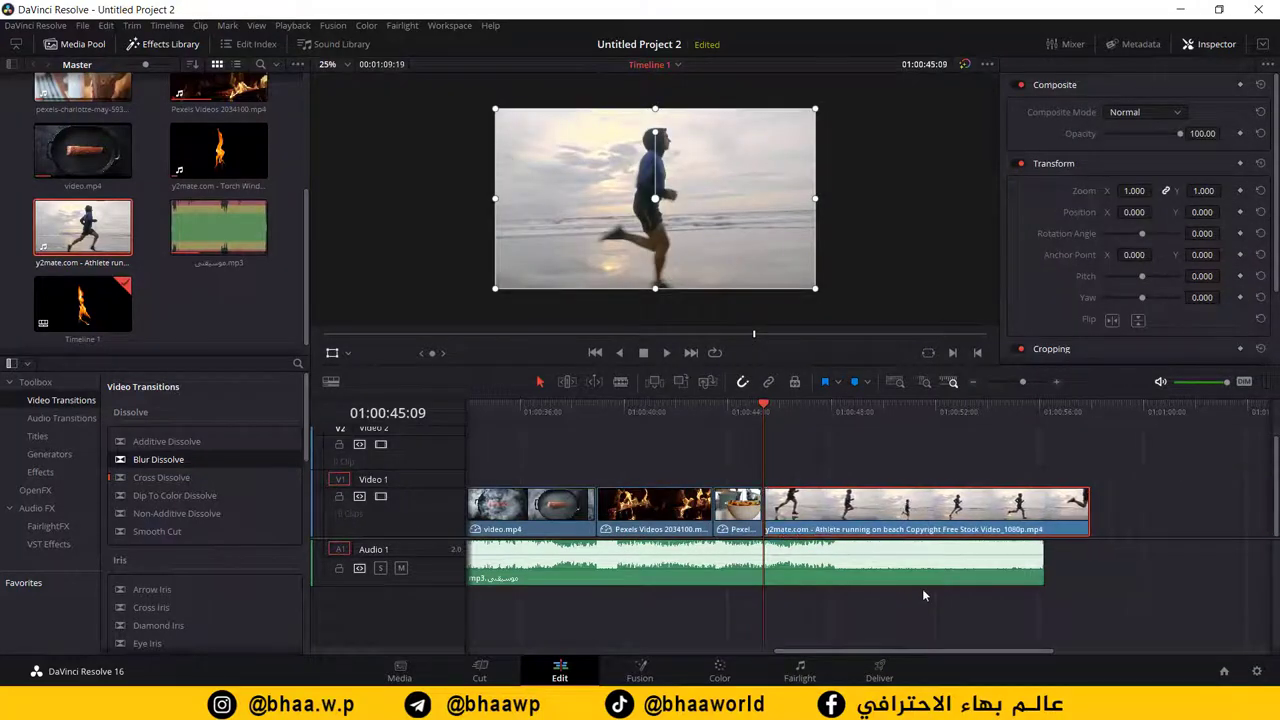
# Step: Play the running clip with the music and split it at 01:00:50:10
pyautogui.press('space')
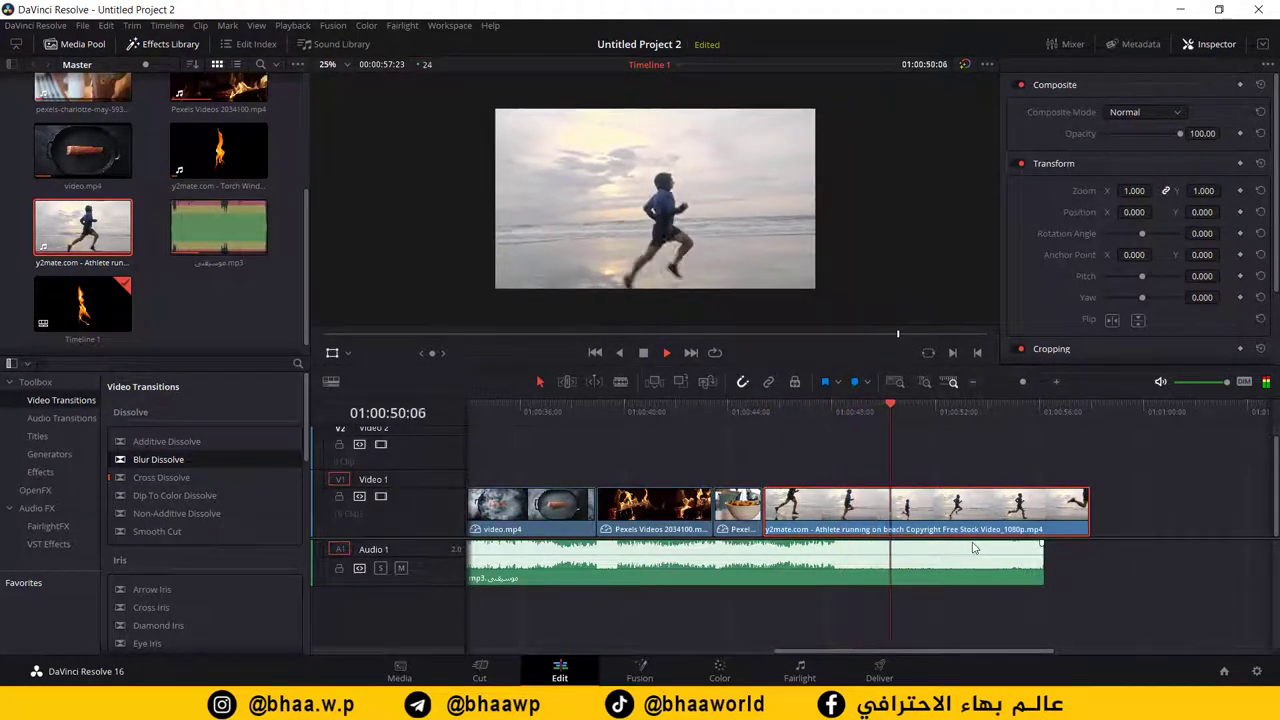
pyautogui.press('space')
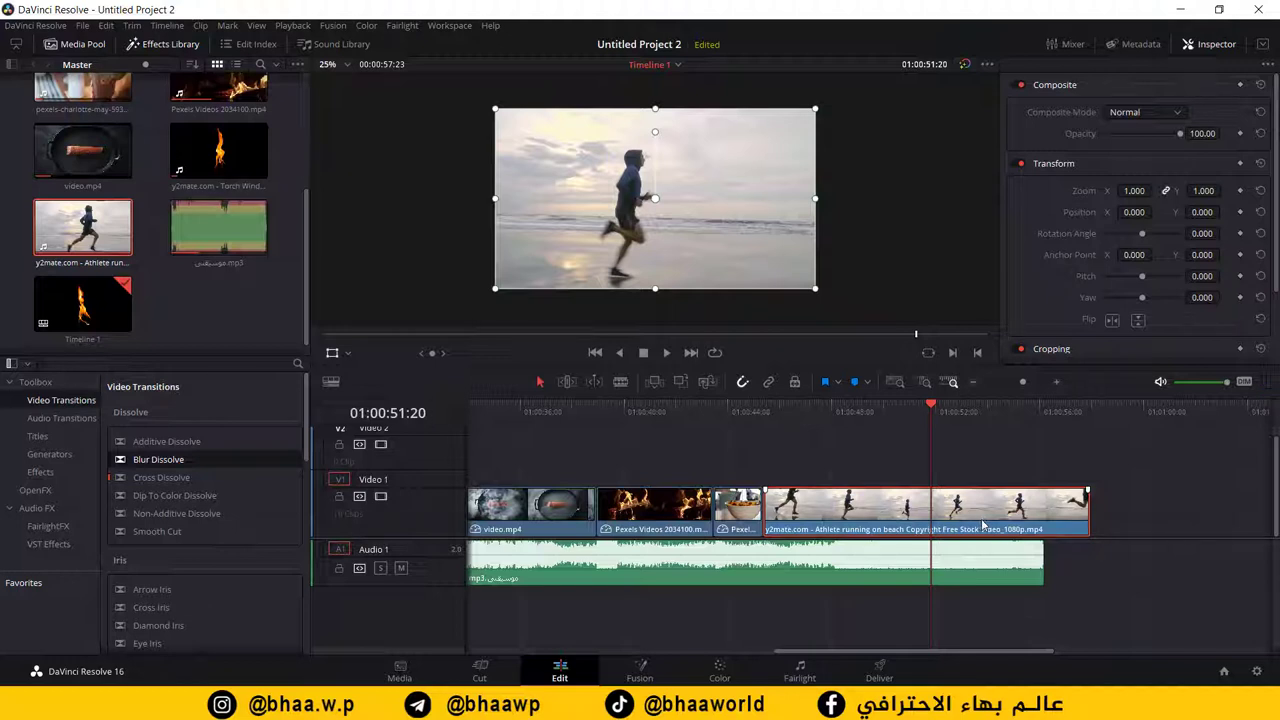
pyautogui.moveTo(931, 407); pyautogui.dragTo(894, 437)
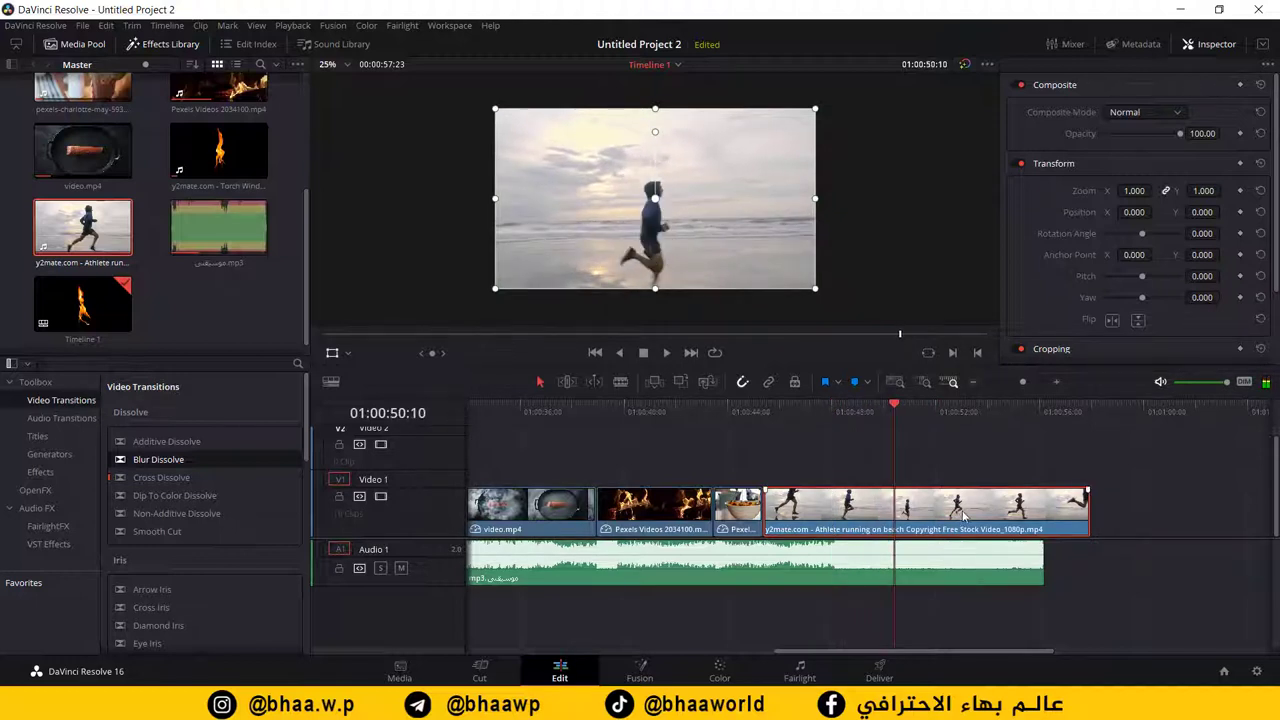
pyautogui.hotkey('ctrl', 'b')
pyautogui.rightClick(950, 512)
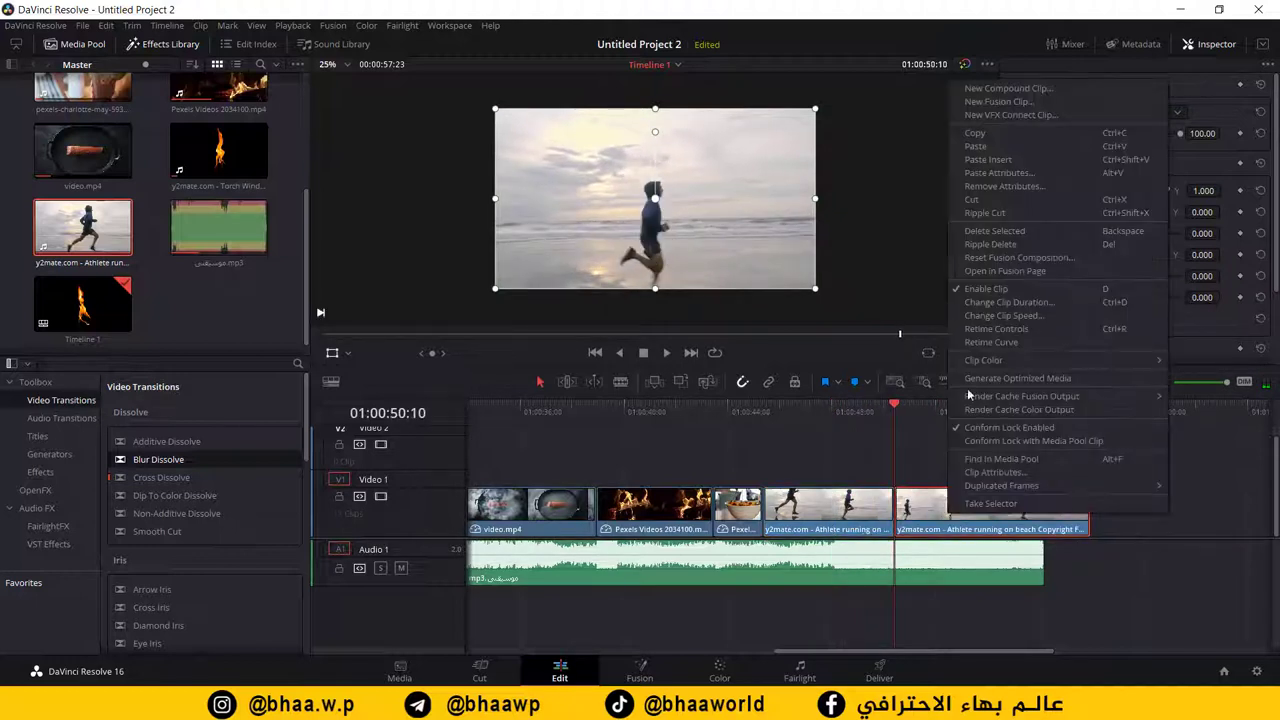
pyautogui.click(968, 520)
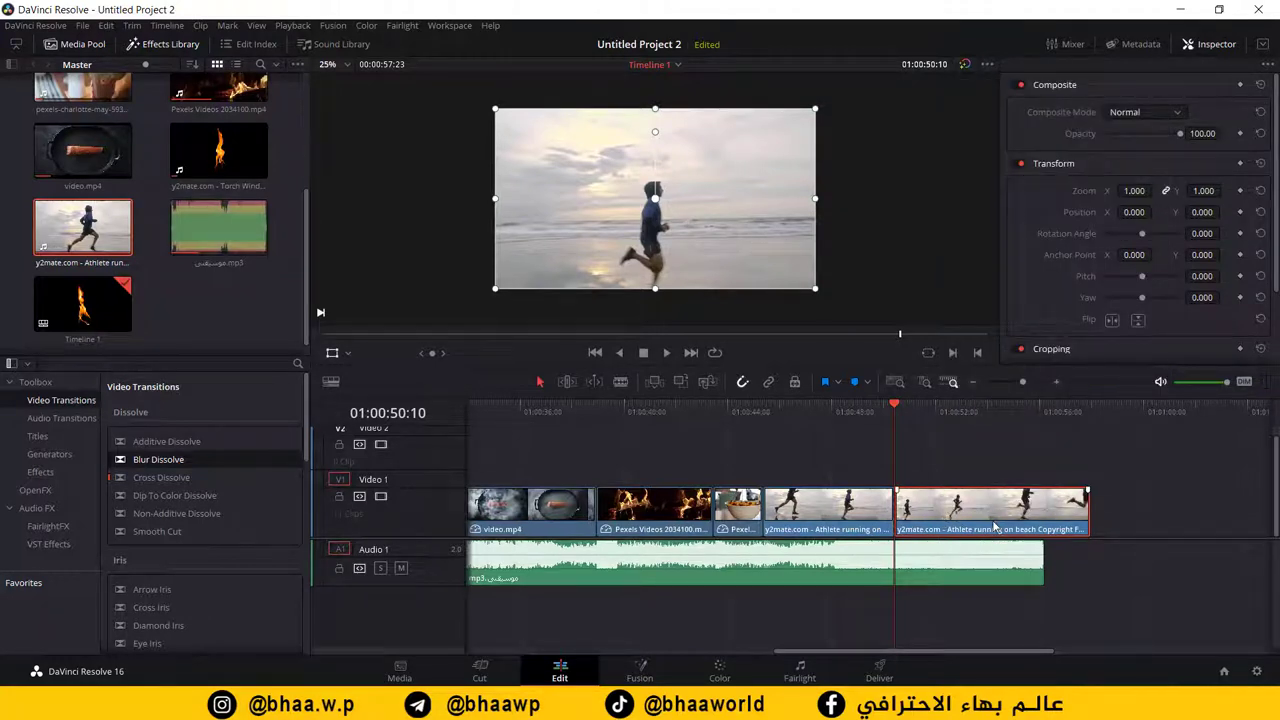
# Step: Show the retime controls on the second part of the running clip and add a speed point at 01:00:51:02
pyautogui.rightClick(990, 514)
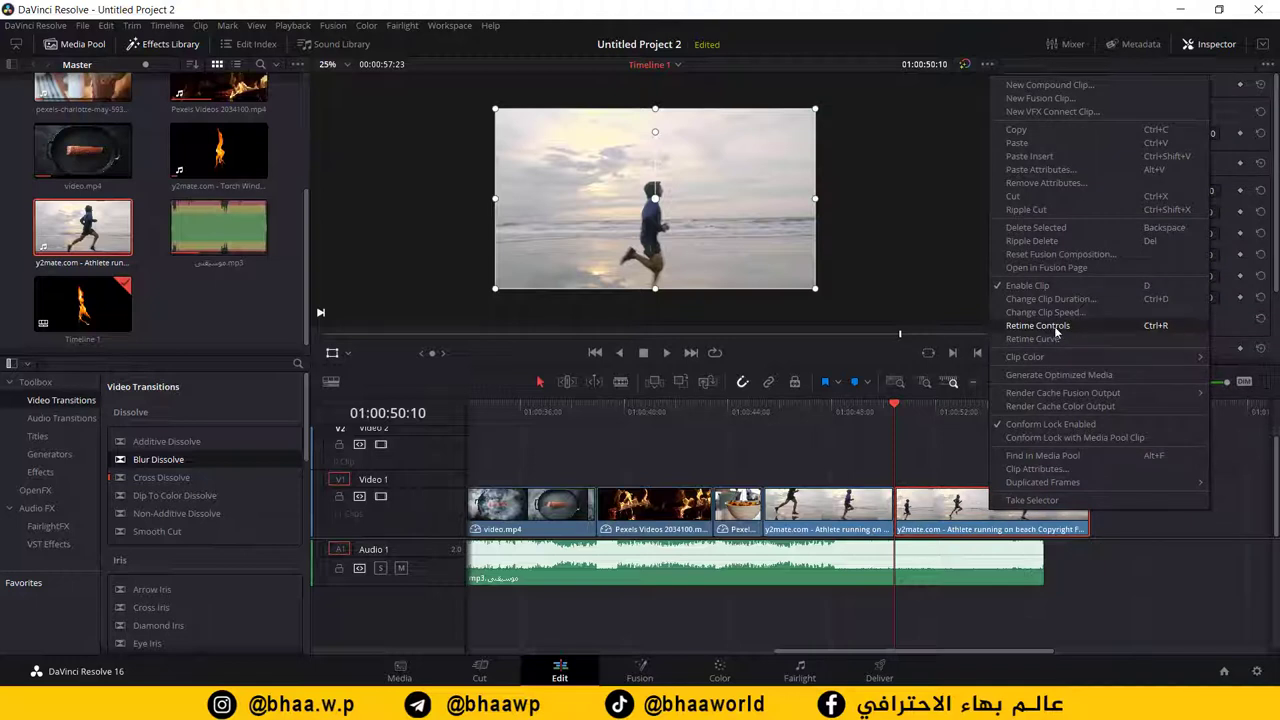
pyautogui.click(1053, 327)
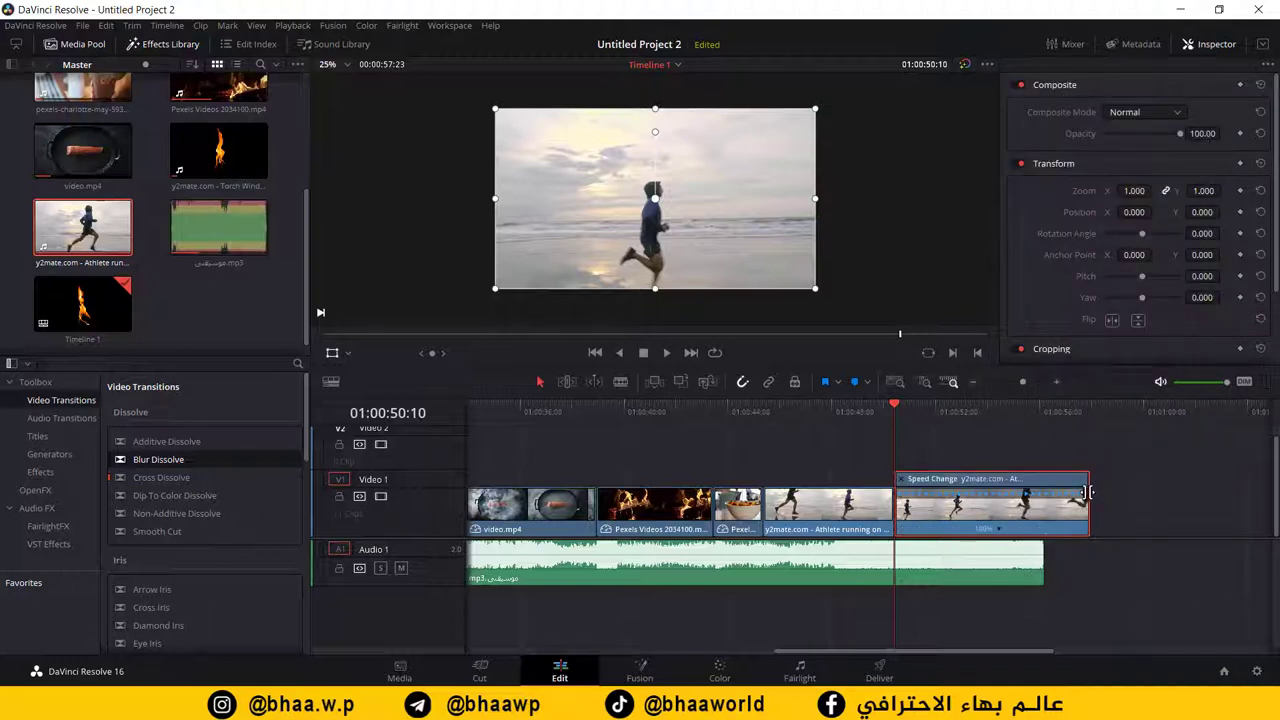
pyautogui.click(1001, 533)
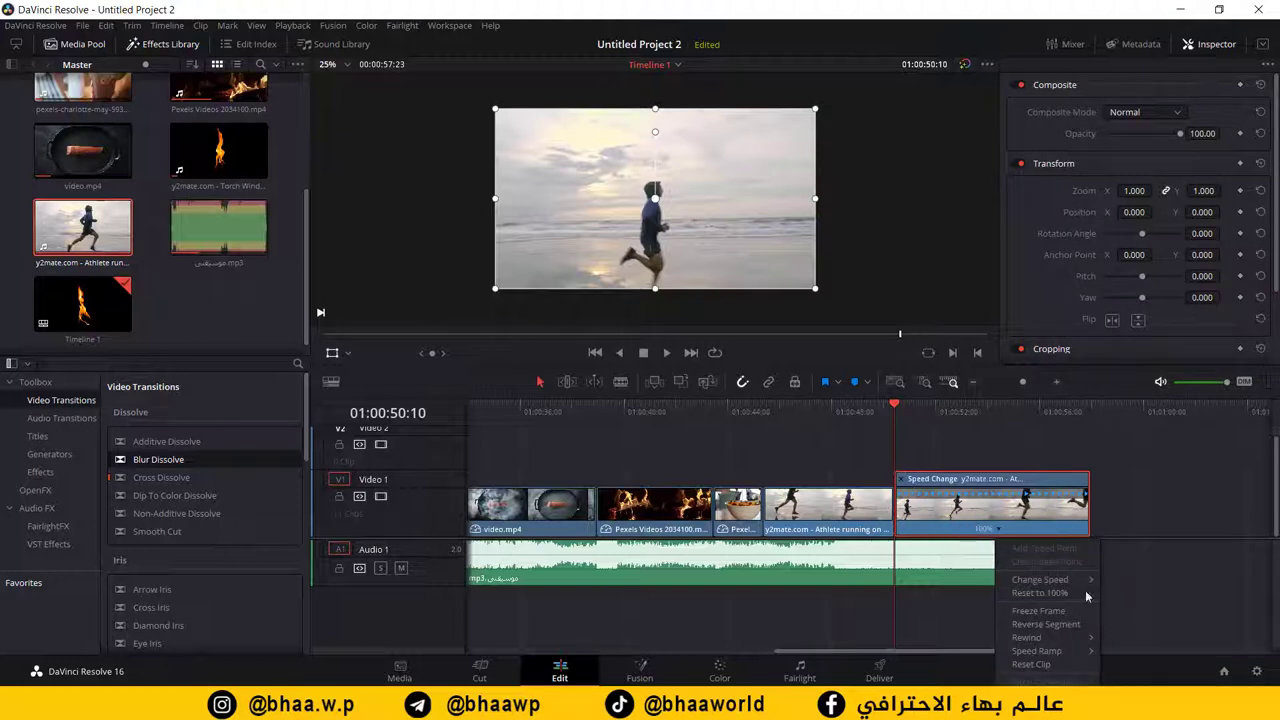
pyautogui.click(903, 411)
pyautogui.click(908, 411)
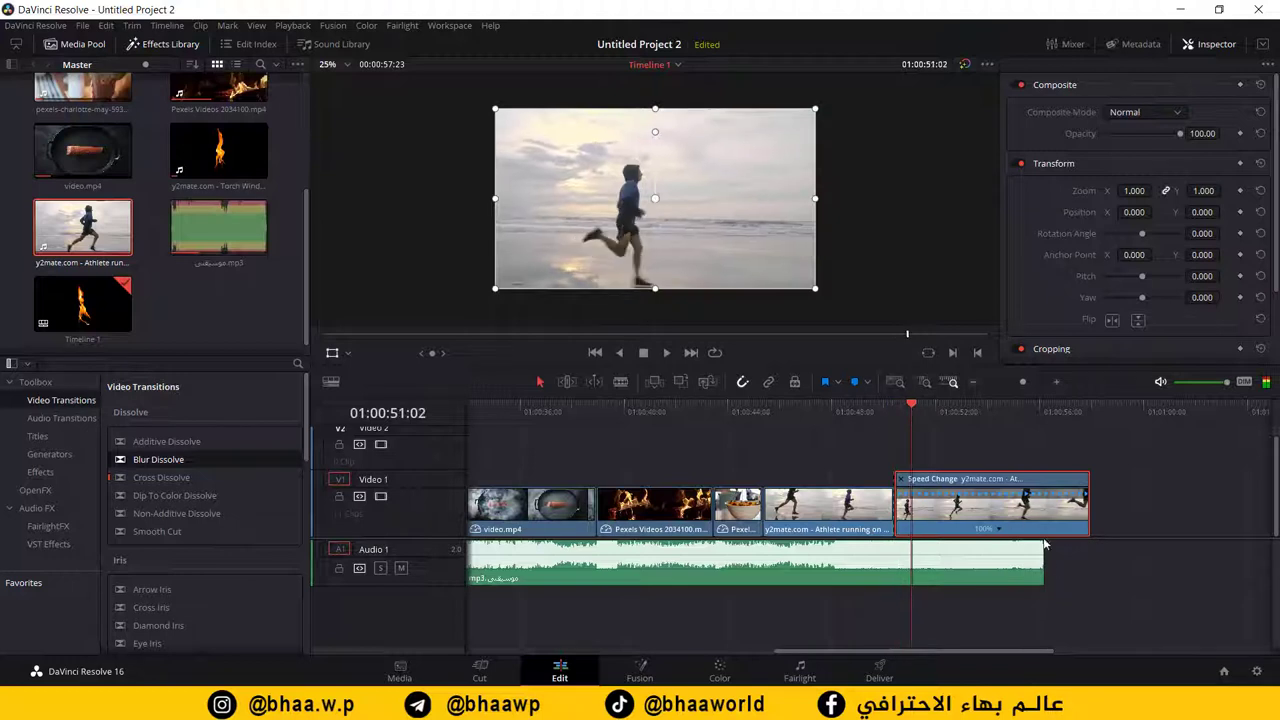
pyautogui.click(1060, 381)
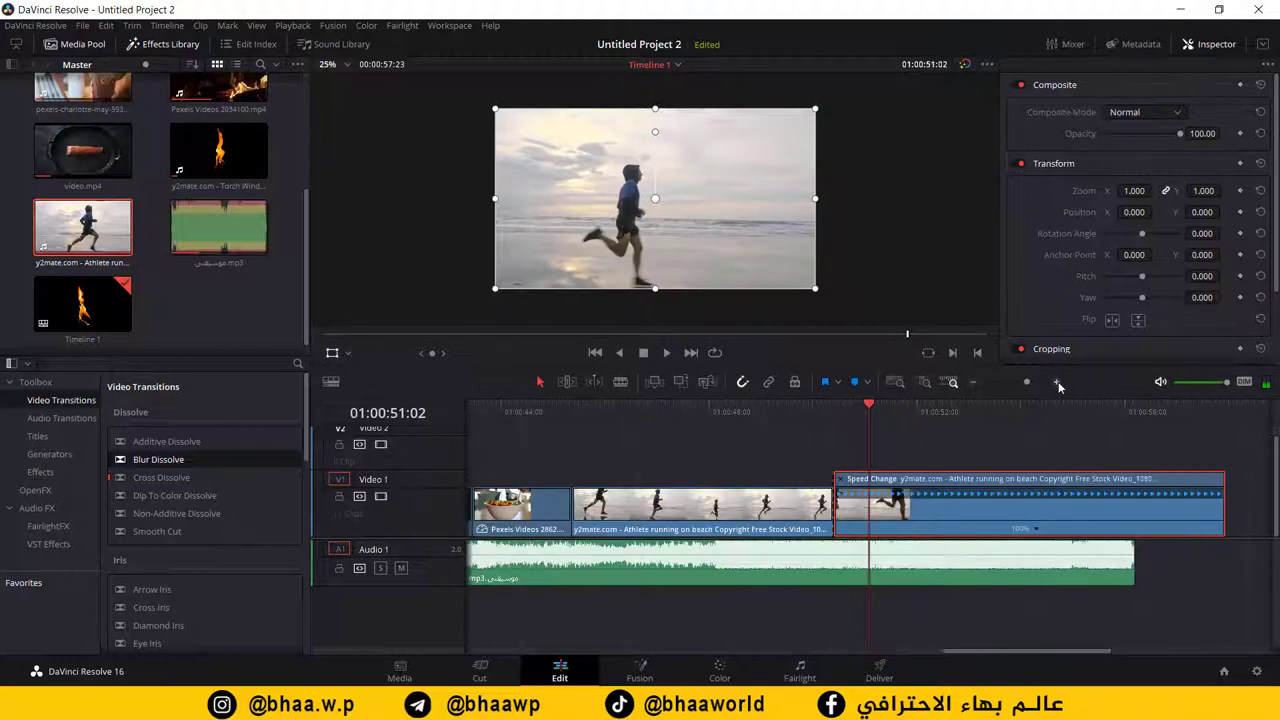
pyautogui.click(1058, 381)
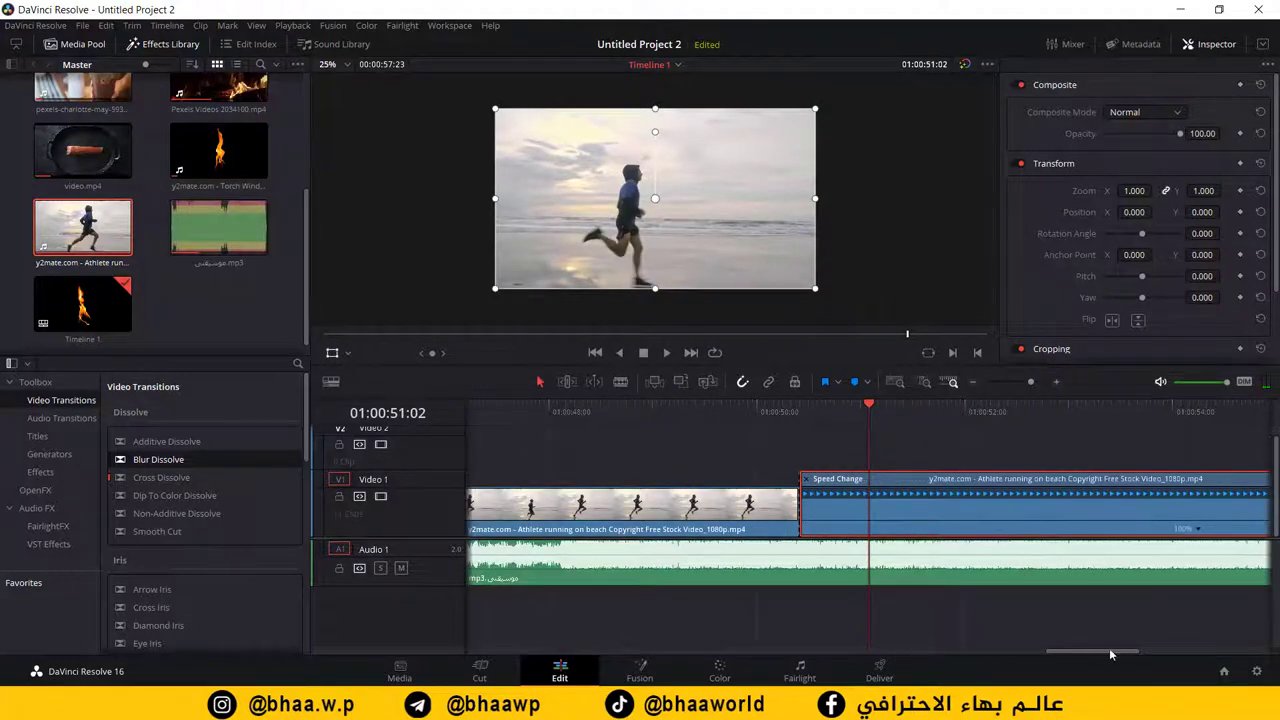
pyautogui.moveTo(1109, 653); pyautogui.dragTo(1151, 652)
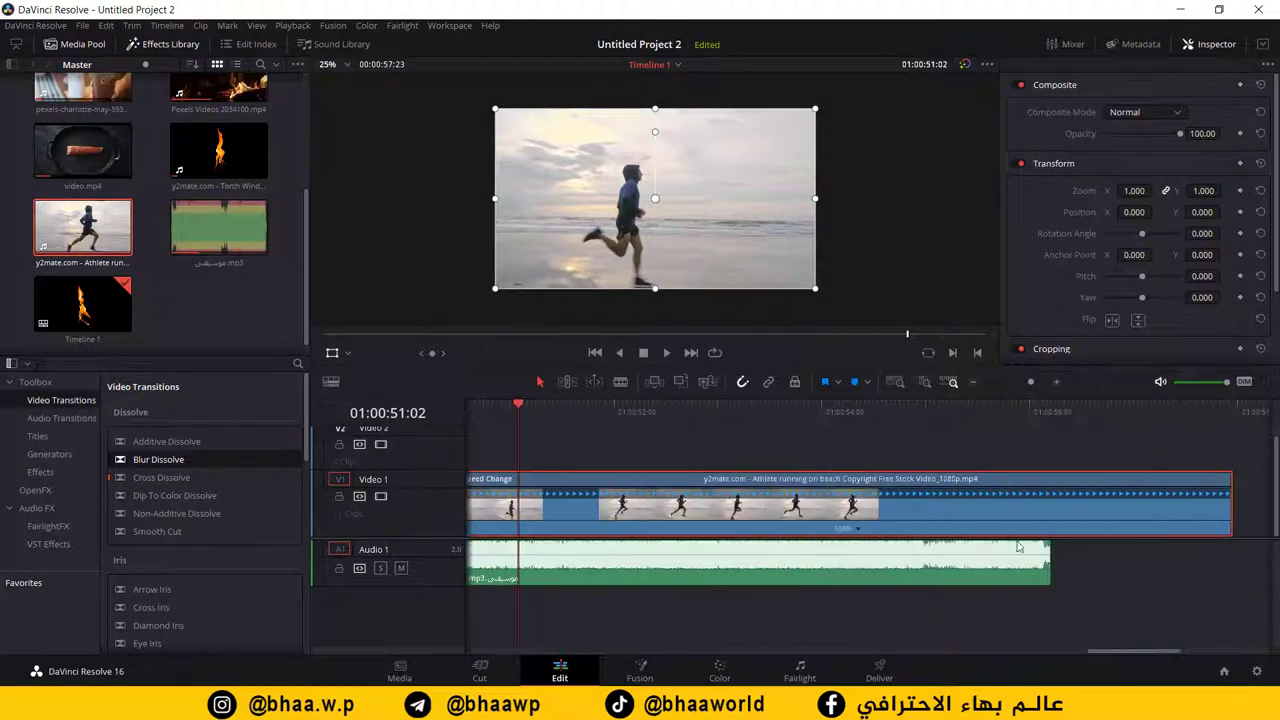
pyautogui.click(867, 526)
pyautogui.click(917, 550)
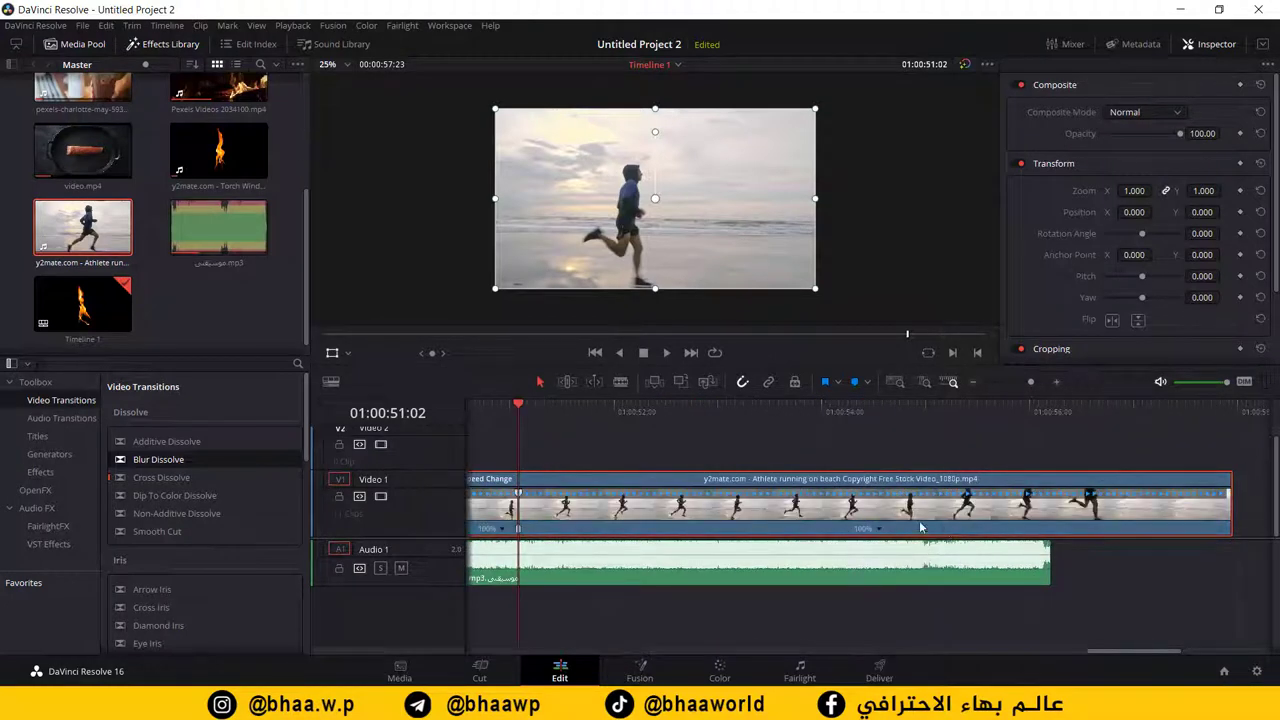
# Step: Add another speed point at 01:00:56:17 in the running clip's second part and move it close to the clip's end
pyautogui.click(1104, 409)
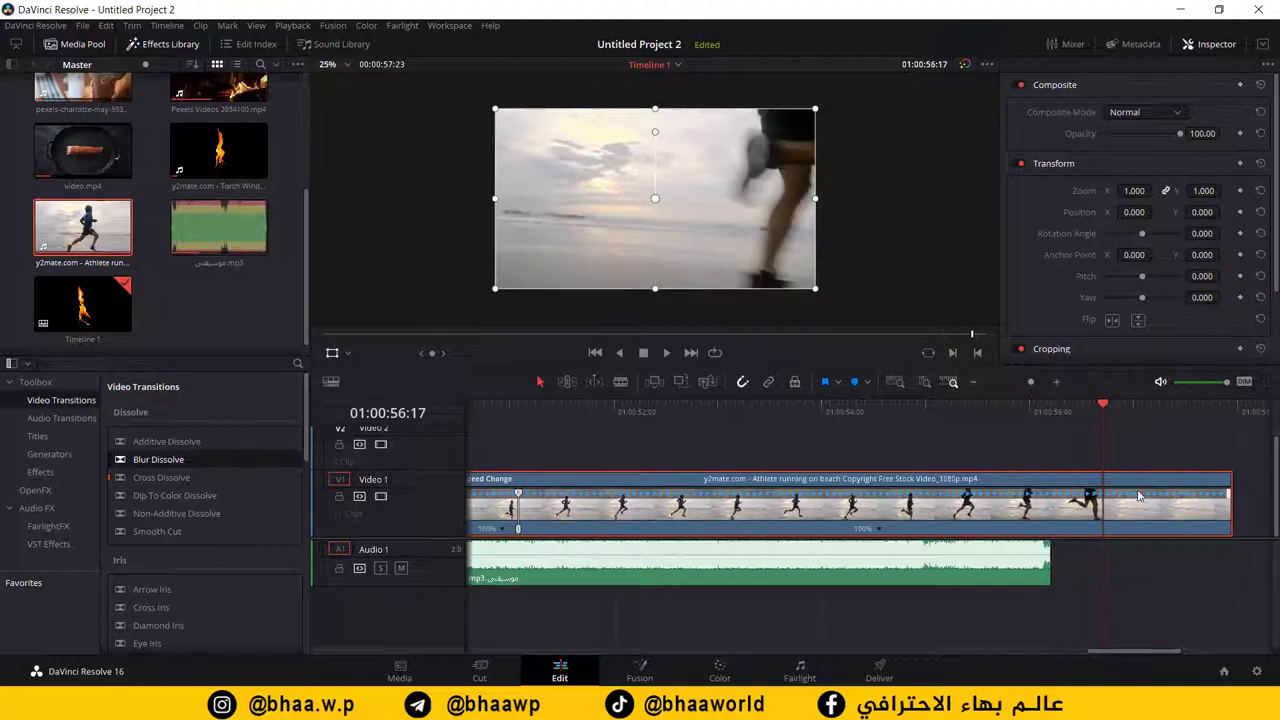
pyautogui.click(884, 531)
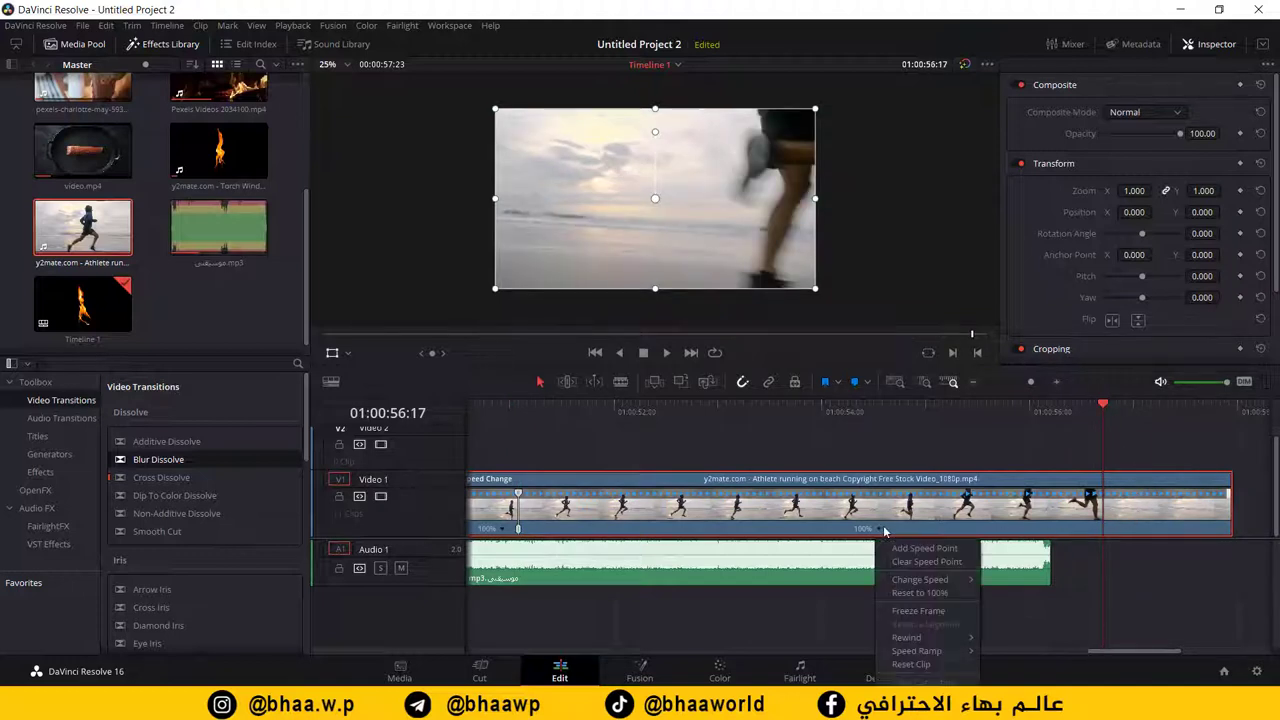
pyautogui.click(915, 548)
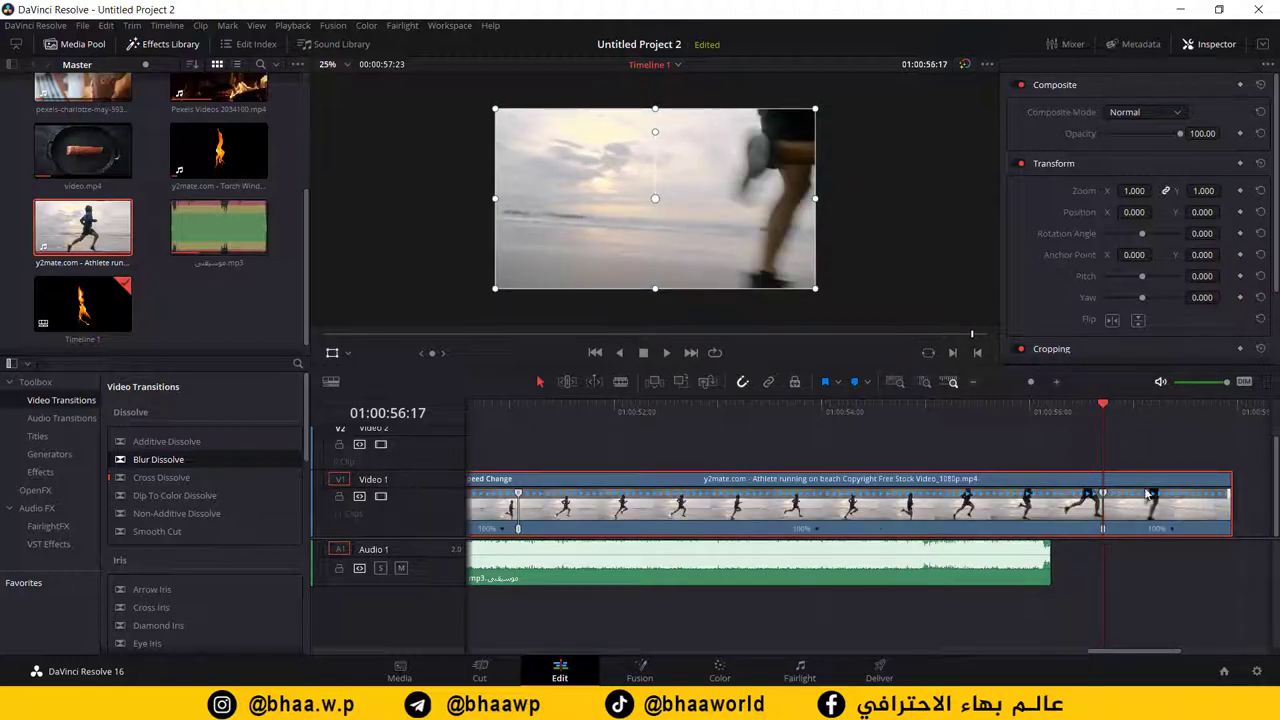
pyautogui.moveTo(1105, 535); pyautogui.dragTo(1221, 533)
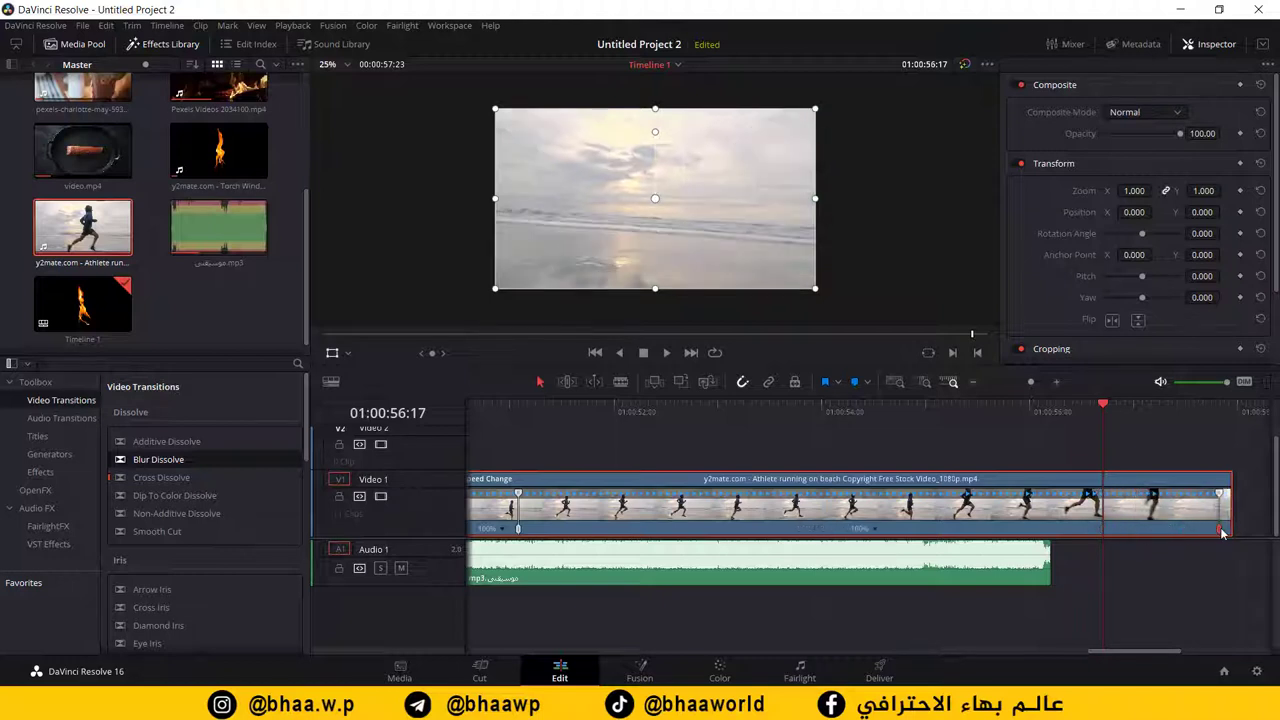
# Step: Move the first speed point to the start of the running clip's second part and speed up the segment between both points to 224%
pyautogui.moveTo(1140, 648); pyautogui.dragTo(1105, 649)
pyautogui.moveTo(774, 530); pyautogui.dragTo(707, 530)
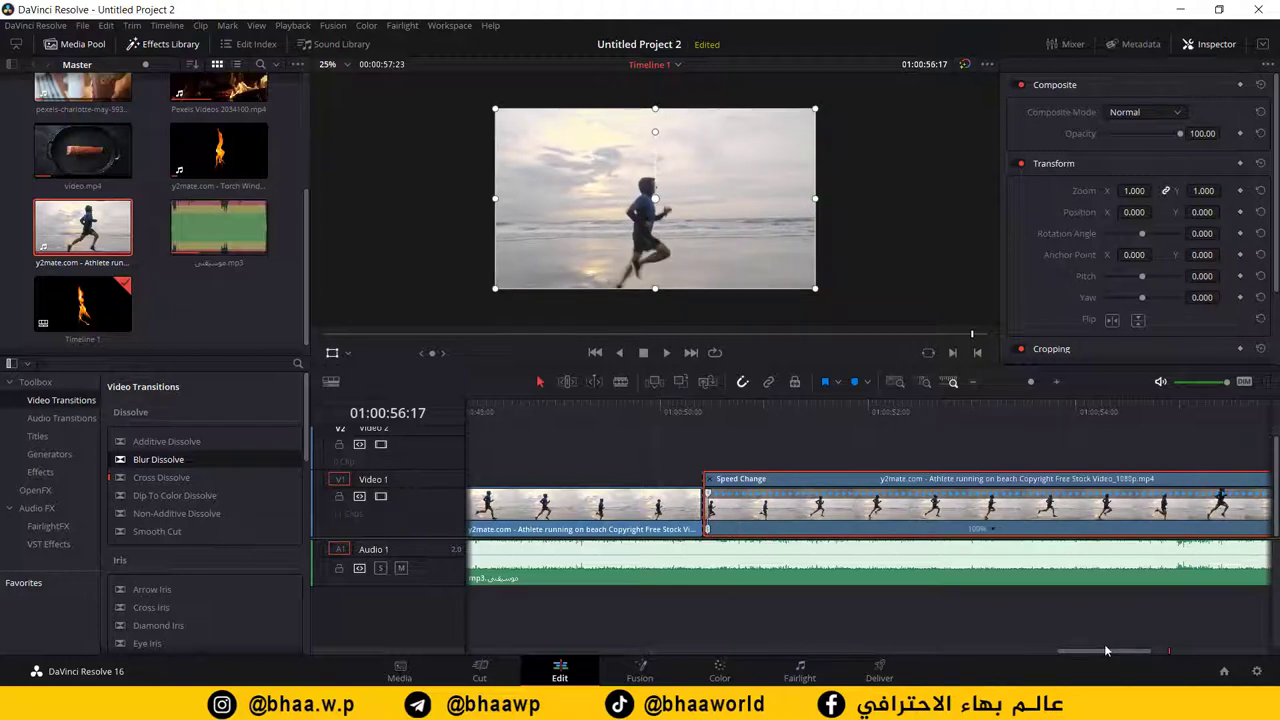
pyautogui.moveTo(1100, 655); pyautogui.dragTo(1134, 648)
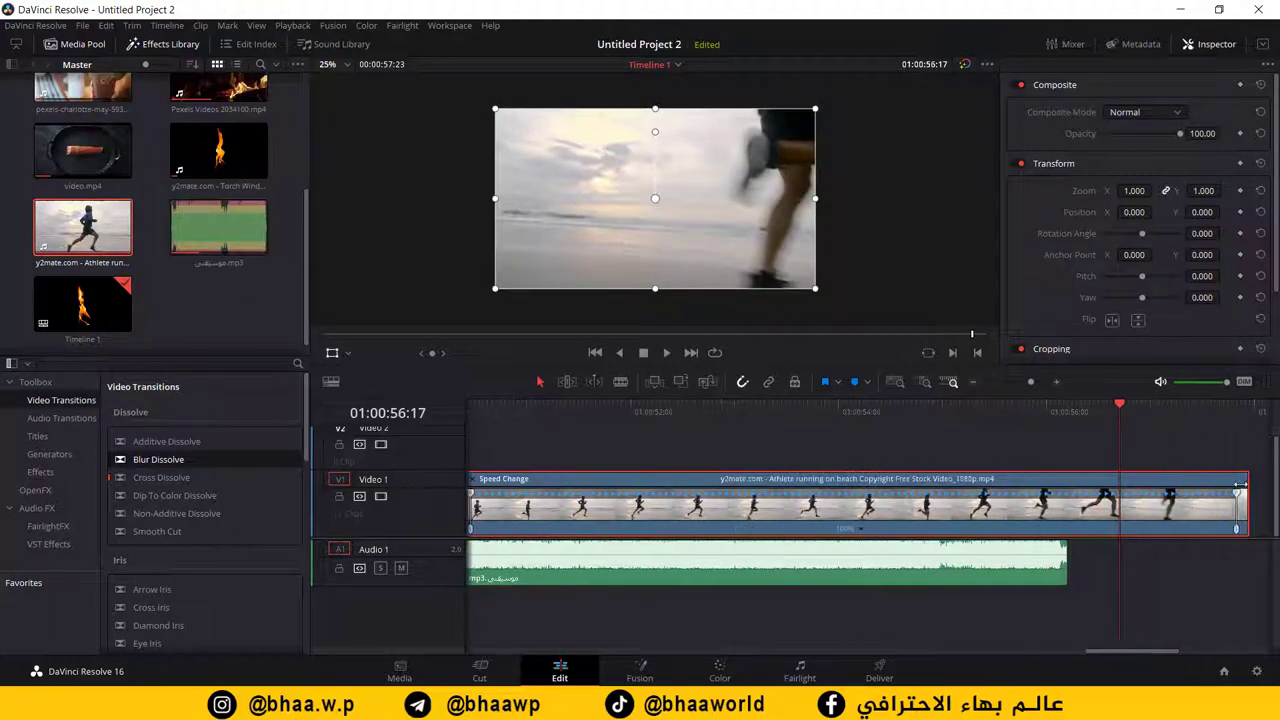
pyautogui.moveTo(1238, 500); pyautogui.dragTo(818, 525)
pyautogui.click(918, 475)
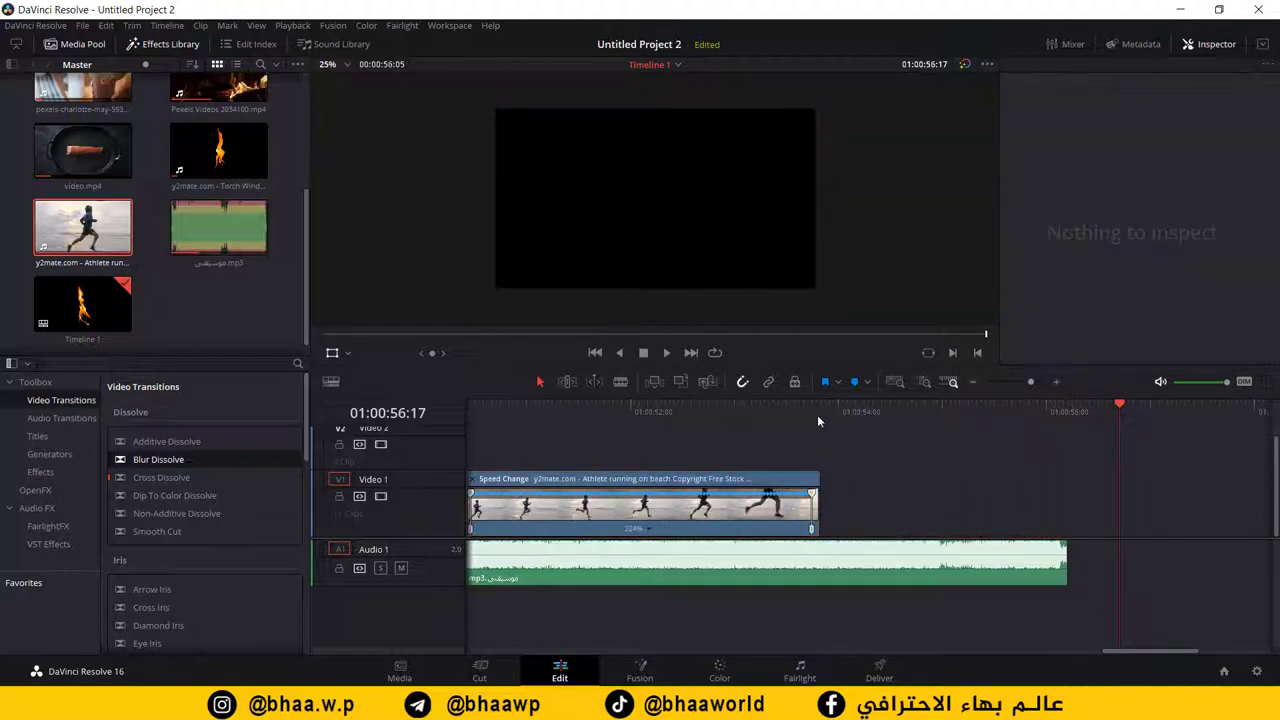
# Step: Duplicate the 224% running clip and place the copy directly after it on Video 1
pyautogui.moveTo(809, 403); pyautogui.dragTo(563, 412)
pyautogui.press('space')
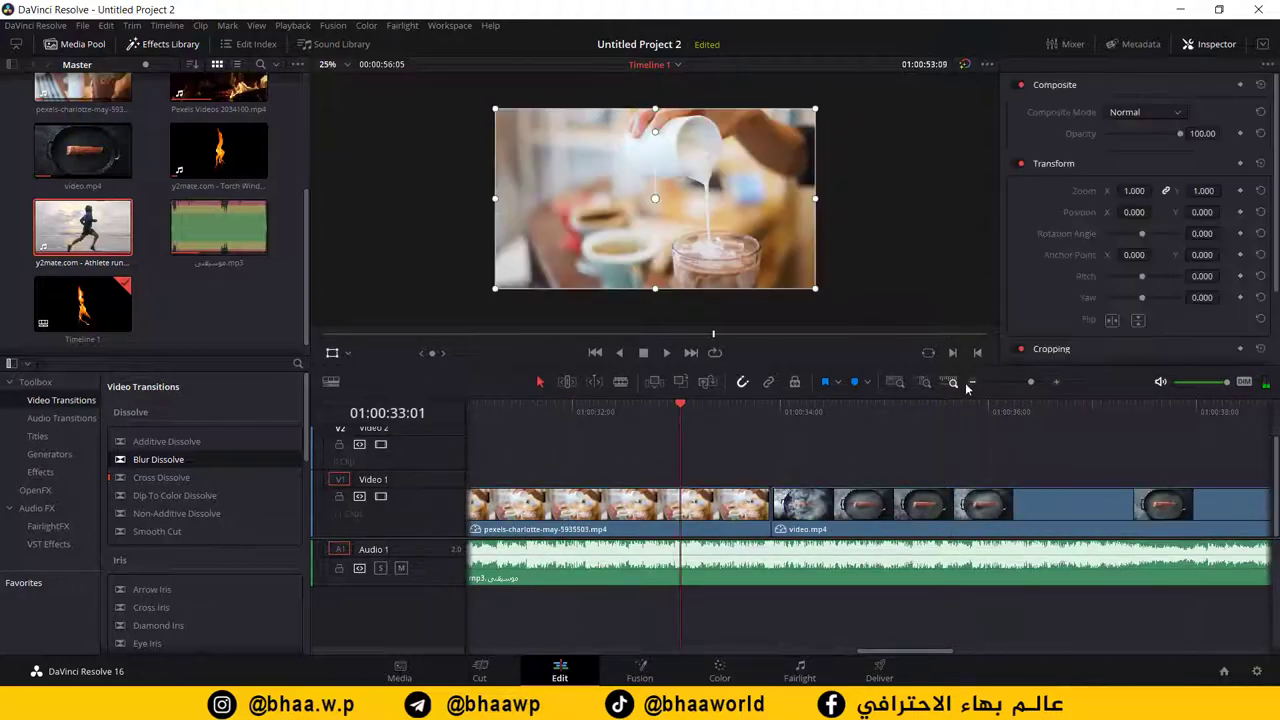
pyautogui.hotkey('ctrl', '-')
pyautogui.hotkey('ctrl', '-')
pyautogui.hotkey('ctrl', '-')
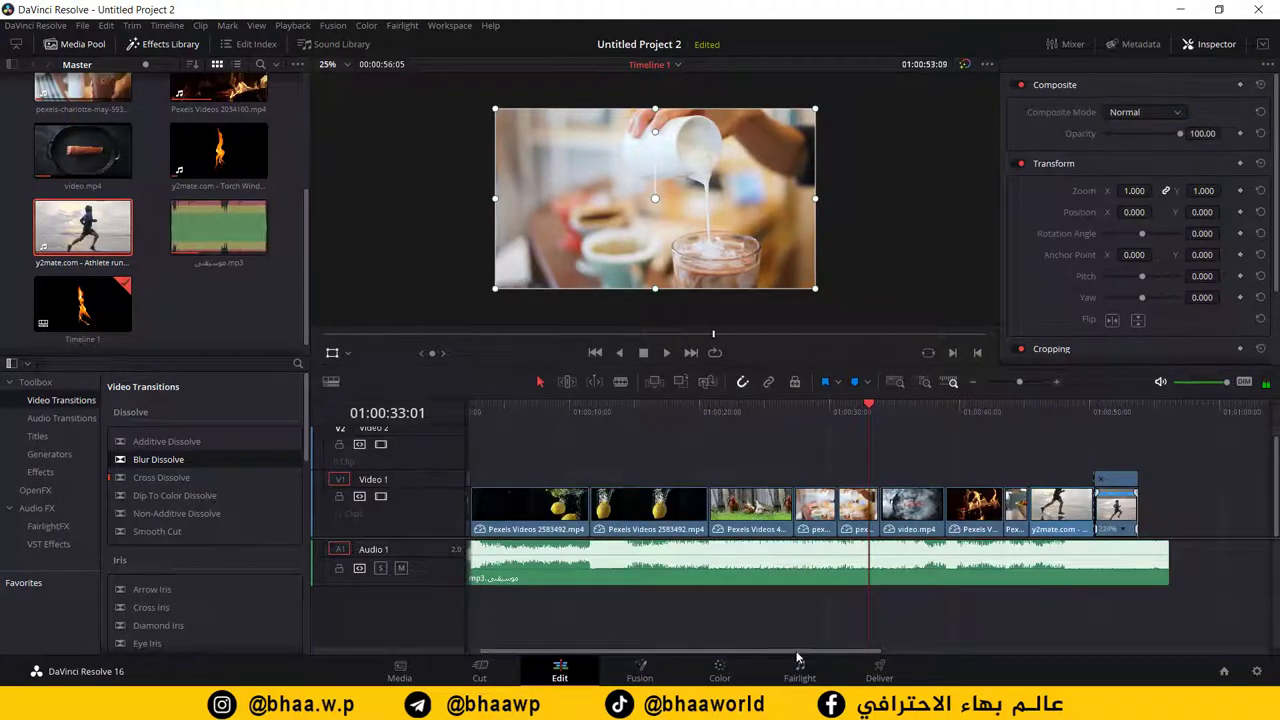
pyautogui.moveTo(797, 655); pyautogui.dragTo(1044, 644)
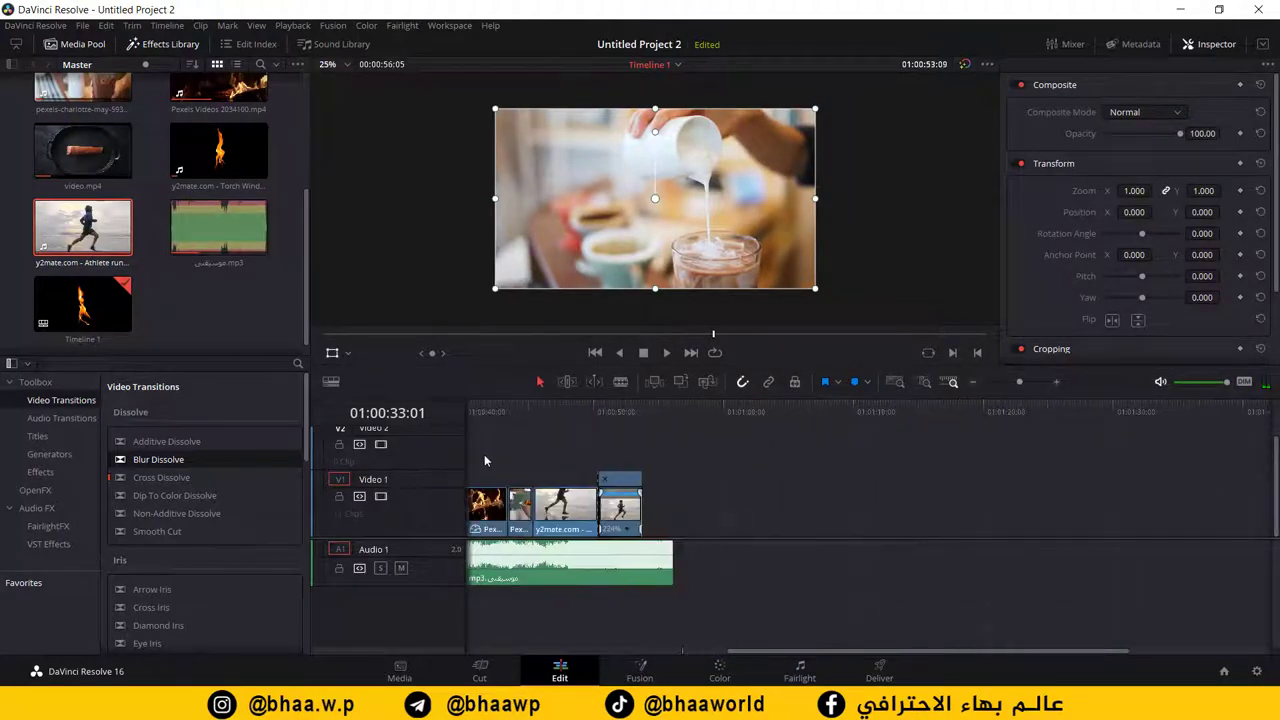
pyautogui.click(626, 513)
pyautogui.press('End')
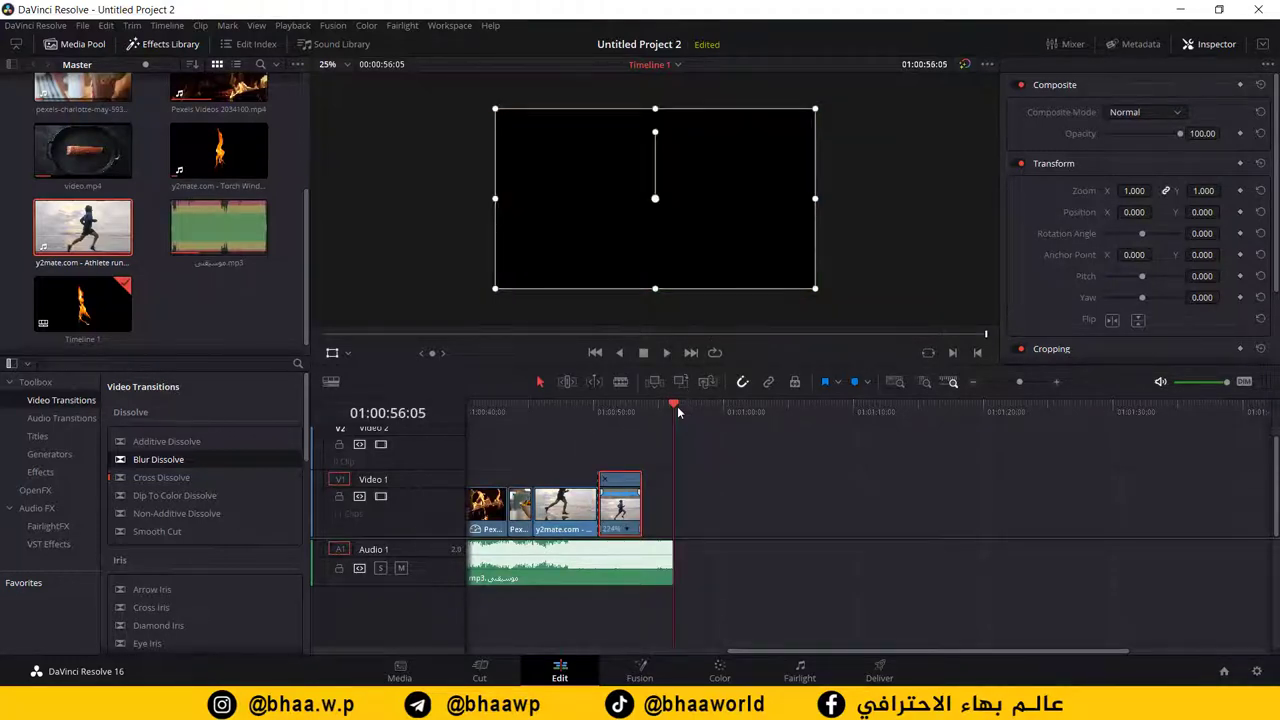
pyautogui.hotkey('ctrl', 'v')
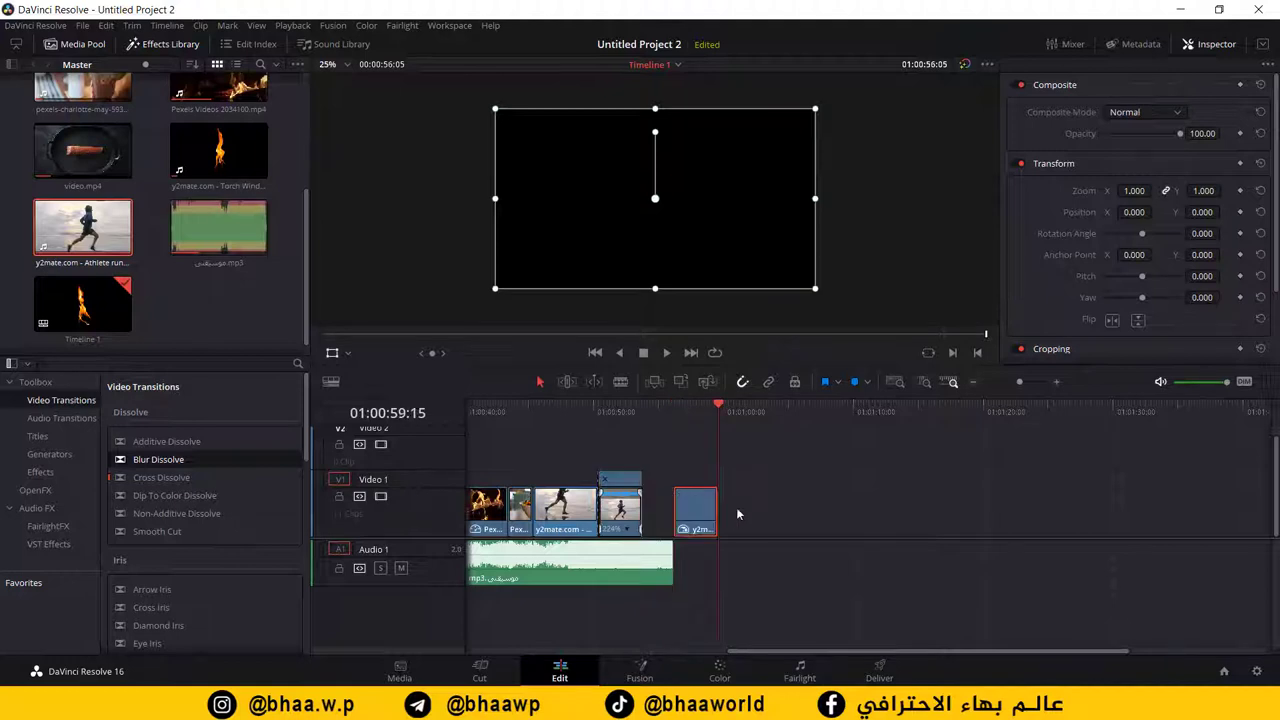
pyautogui.click(674, 520)
pyautogui.press('Delete')
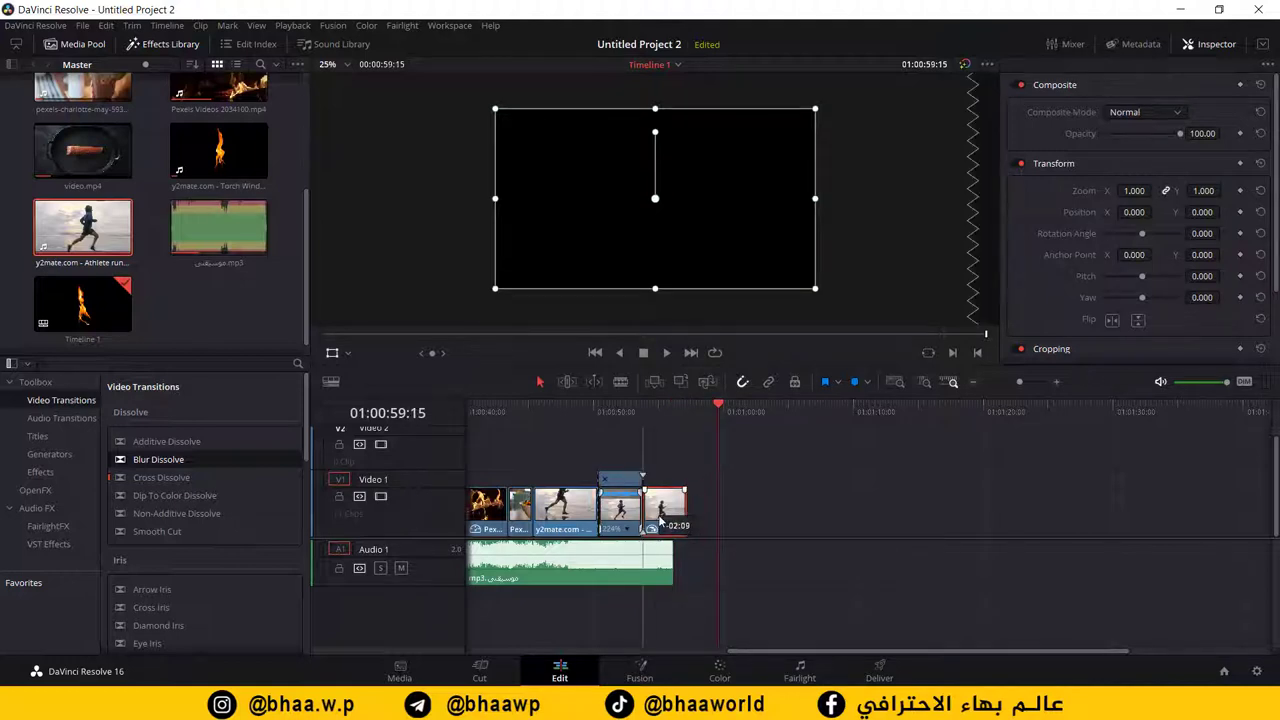
pyautogui.rightClick(666, 510)
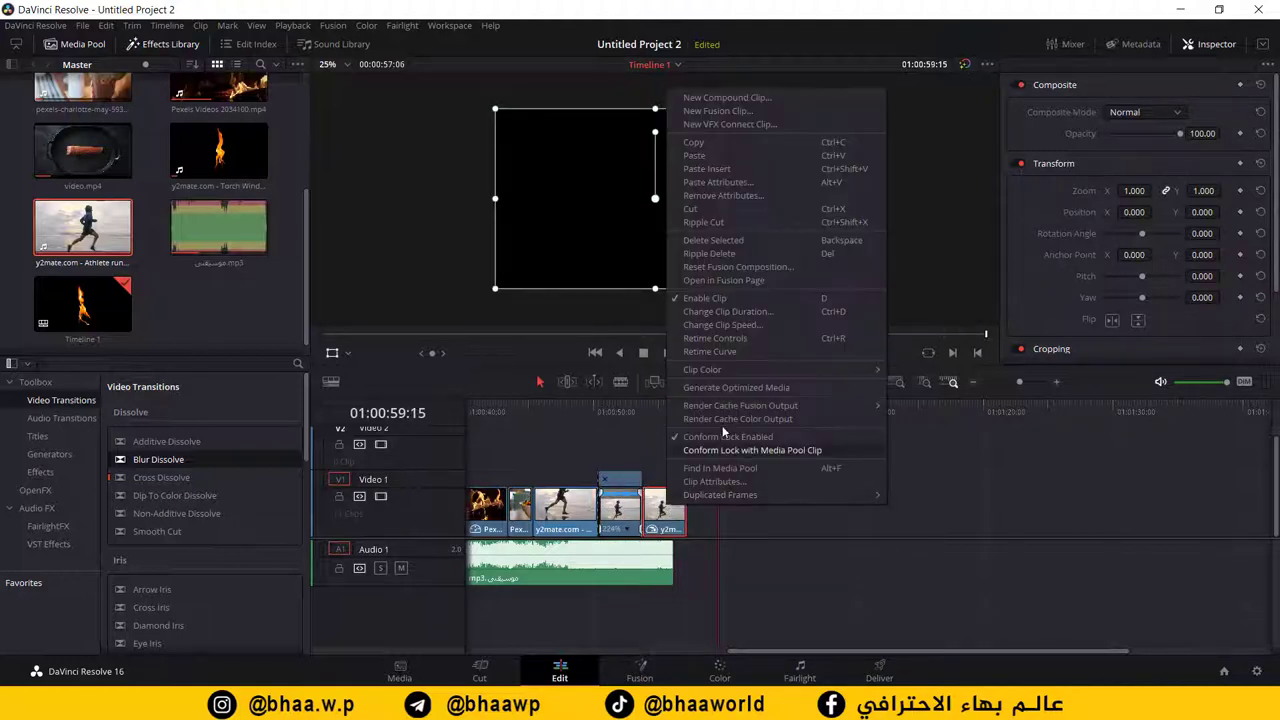
pyautogui.click(749, 328)
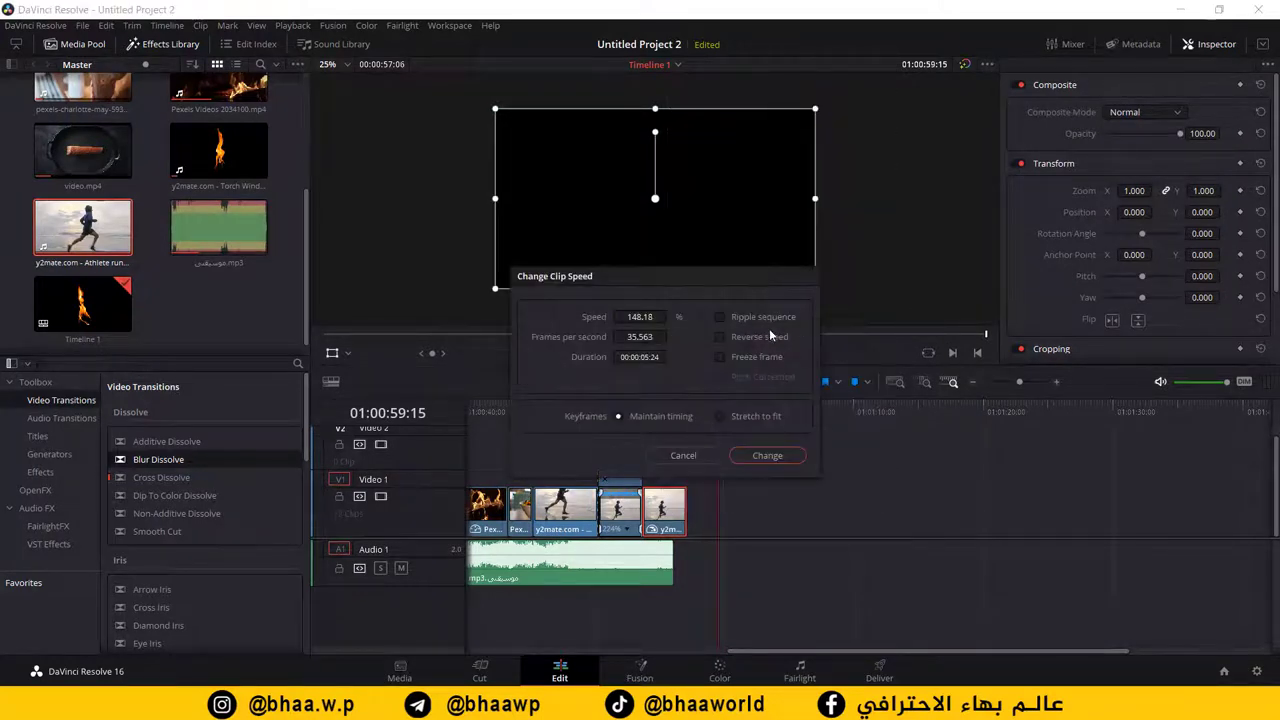
pyautogui.click(755, 453)
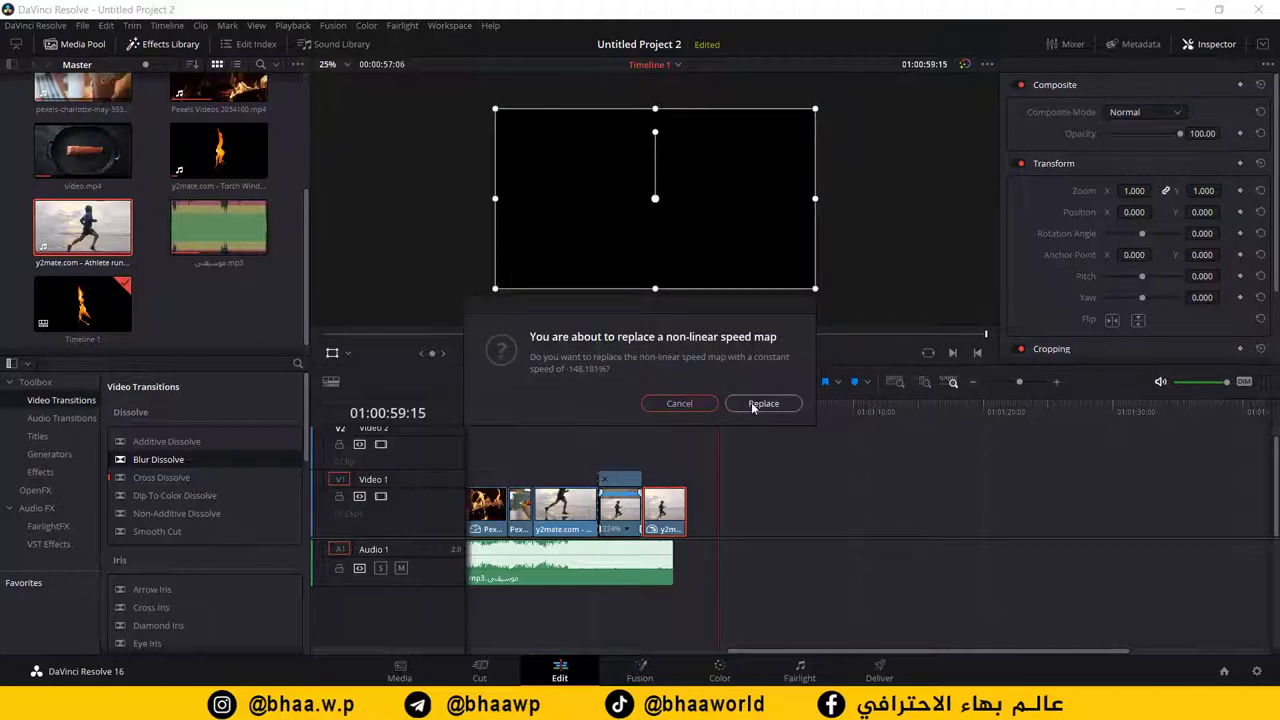
pyautogui.click(696, 407)
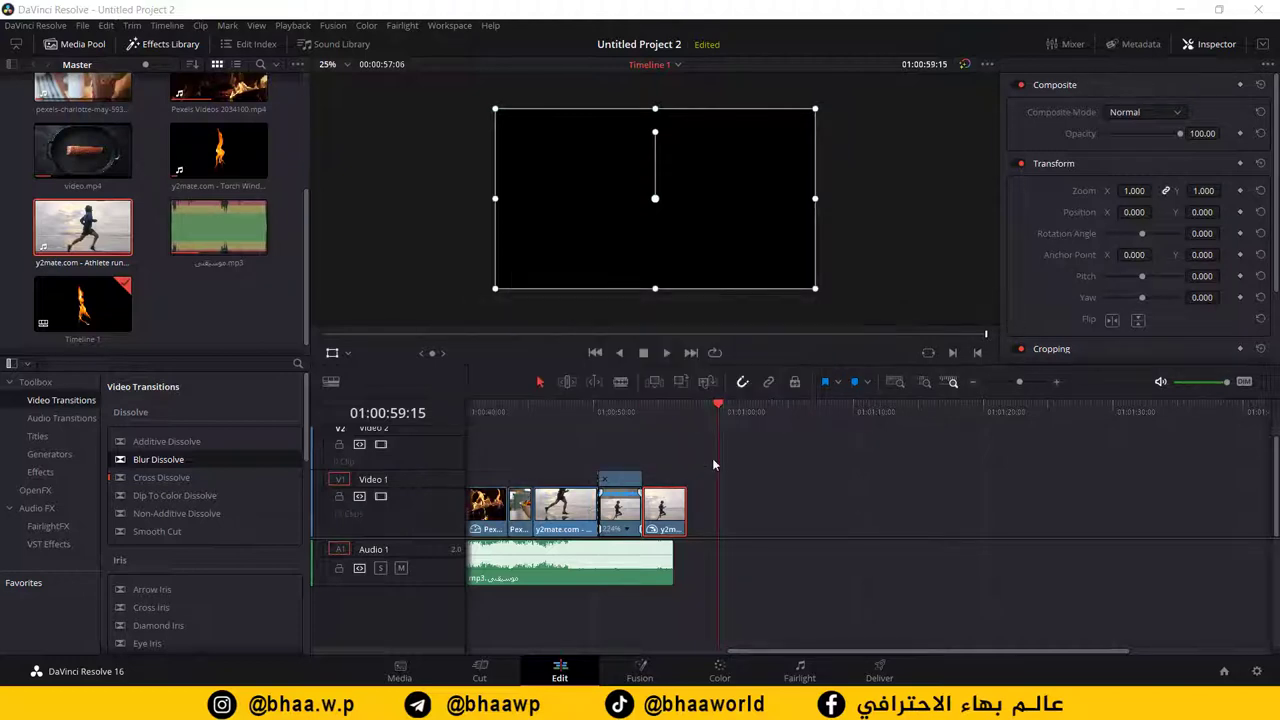
# Step: Play the running clips with the music from 01:00:49:02 through to the duplicated clip
pyautogui.moveTo(690, 413); pyautogui.dragTo(581, 422)
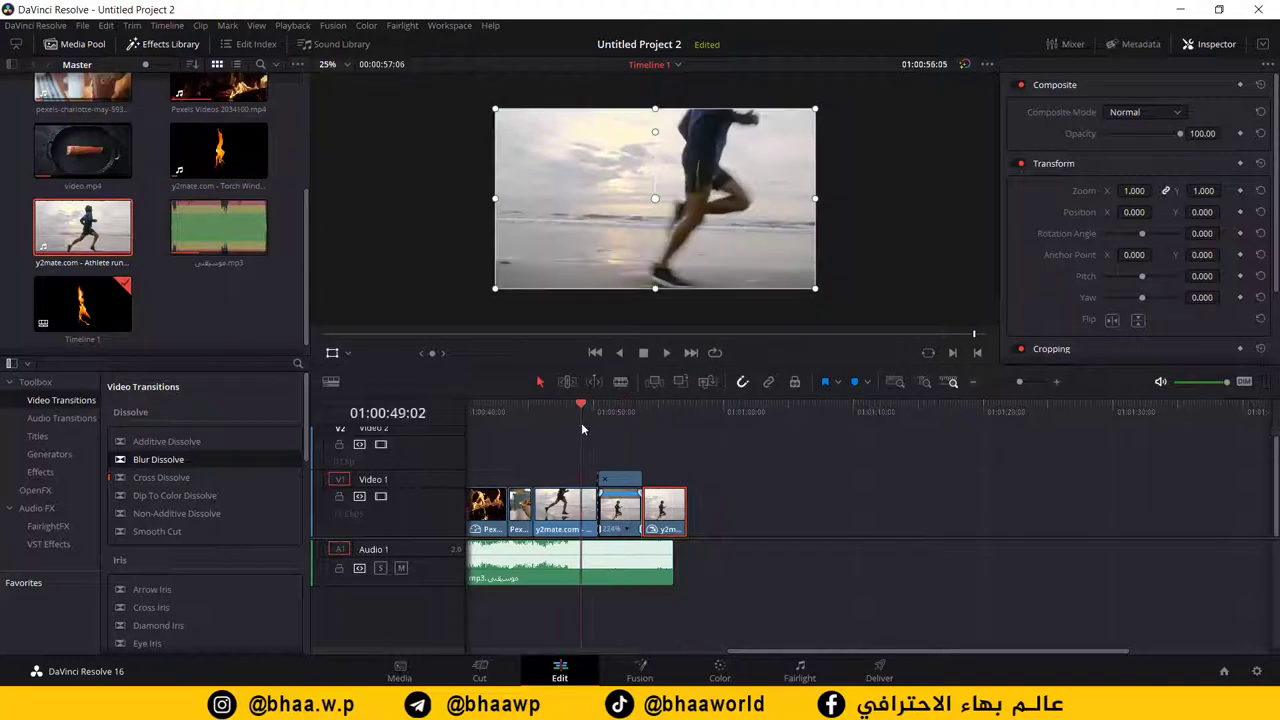
pyautogui.press('space')
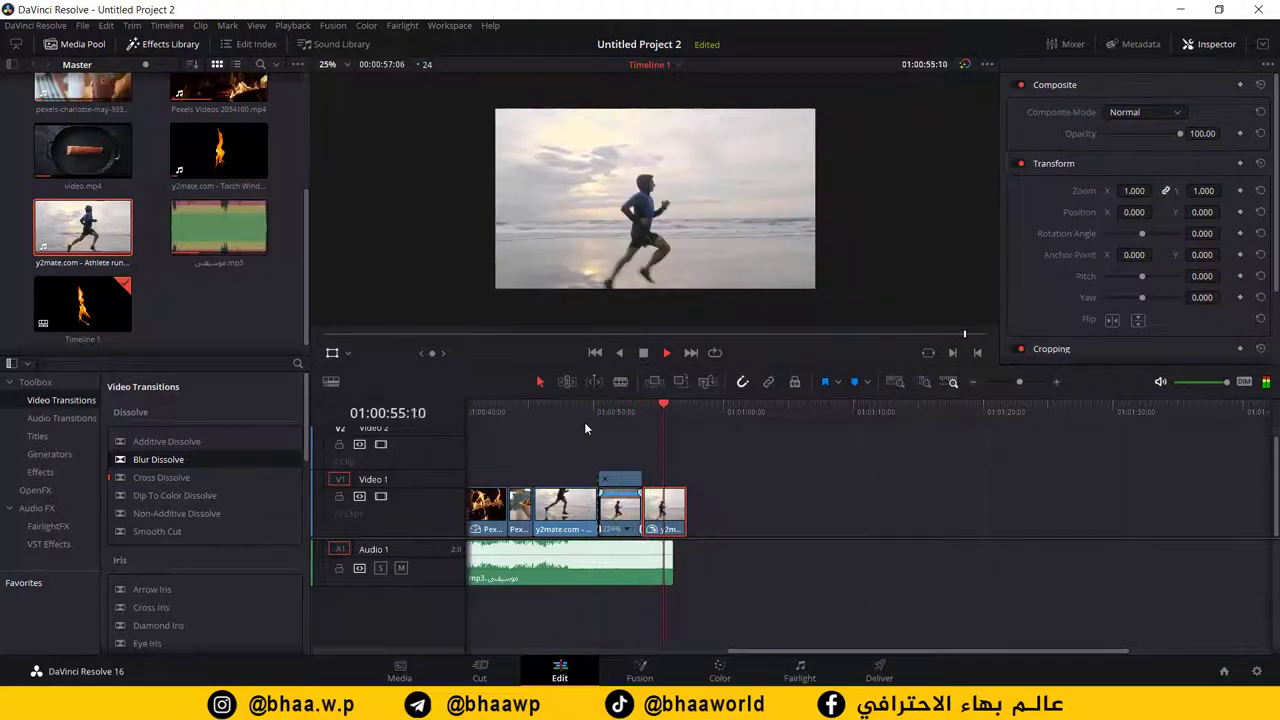
pyautogui.press('space')
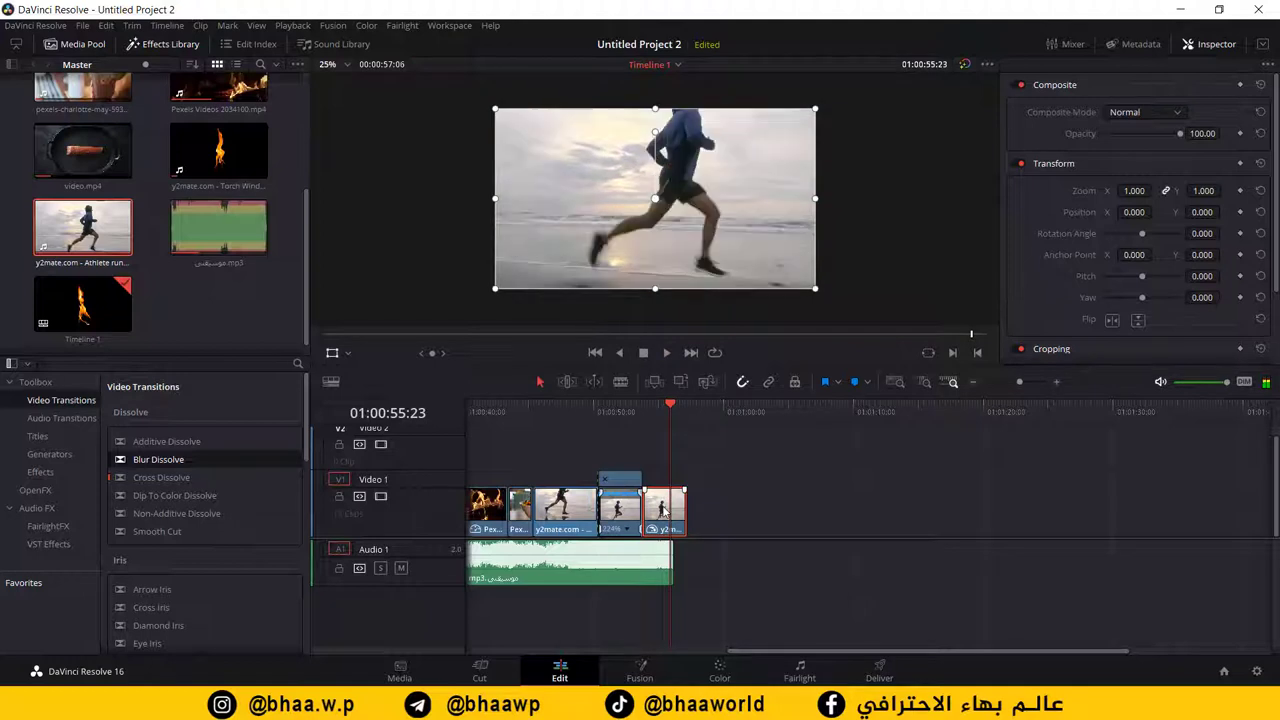
# Step: Reverse the duplicated running clip's speed, replacing its non-linear speed map with a constant -148.181%
pyautogui.click(741, 503)
pyautogui.rightClick(660, 517)
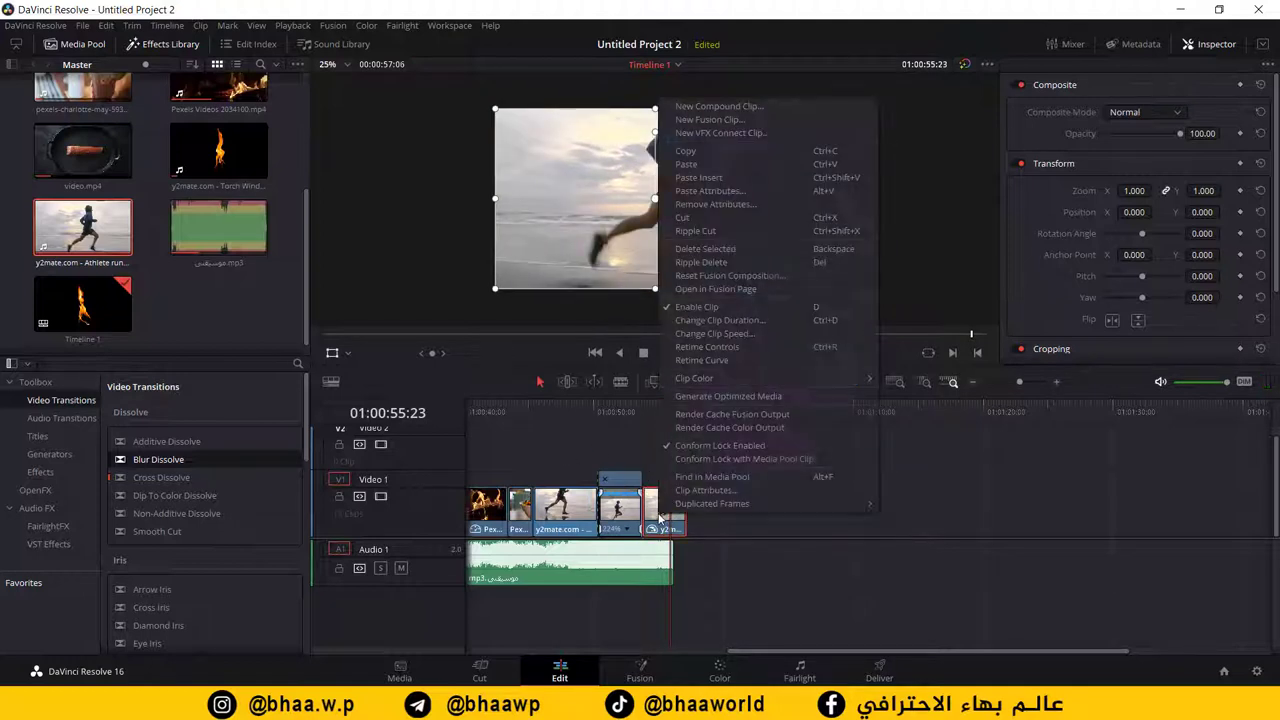
pyautogui.click(741, 334)
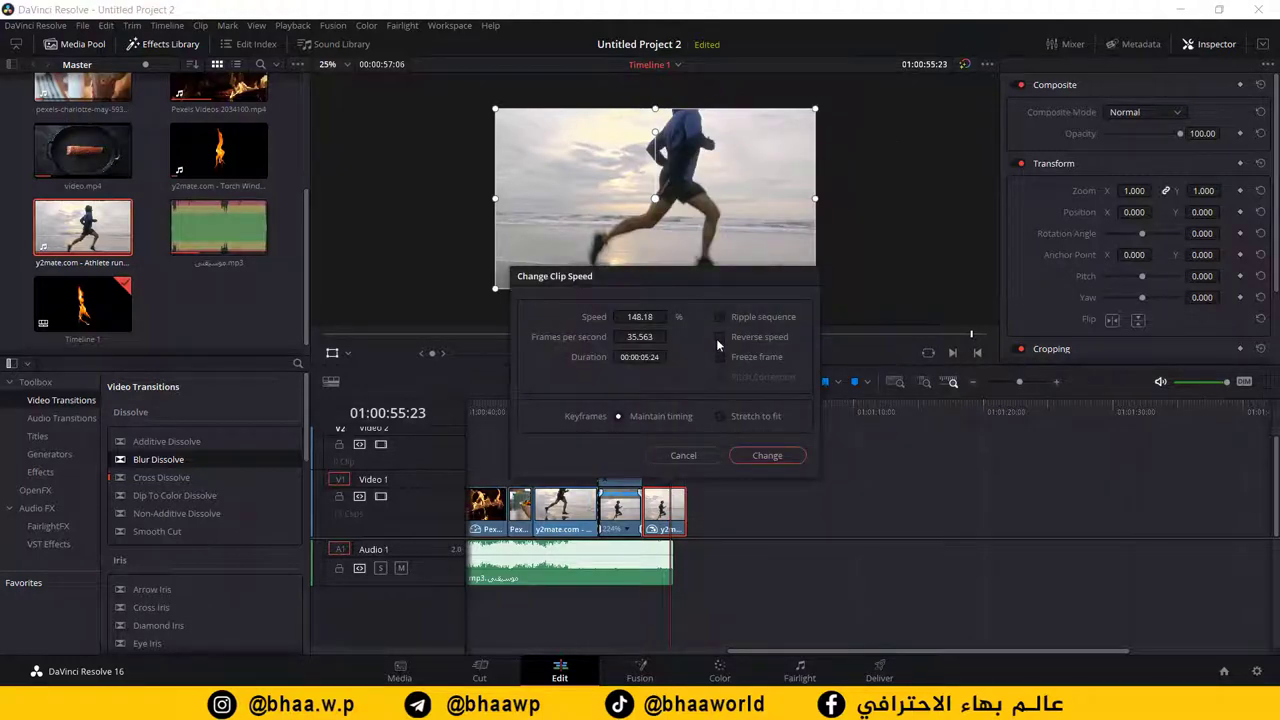
pyautogui.click(718, 337)
pyautogui.click(783, 455)
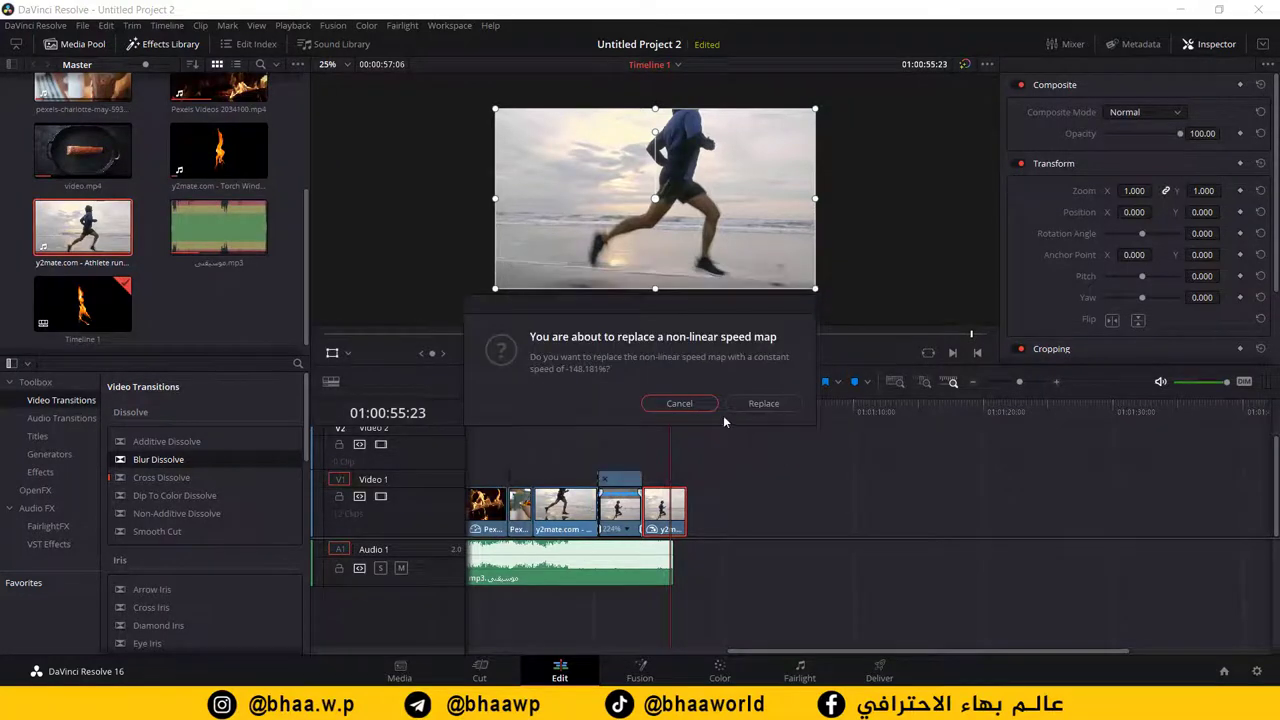
pyautogui.click(776, 404)
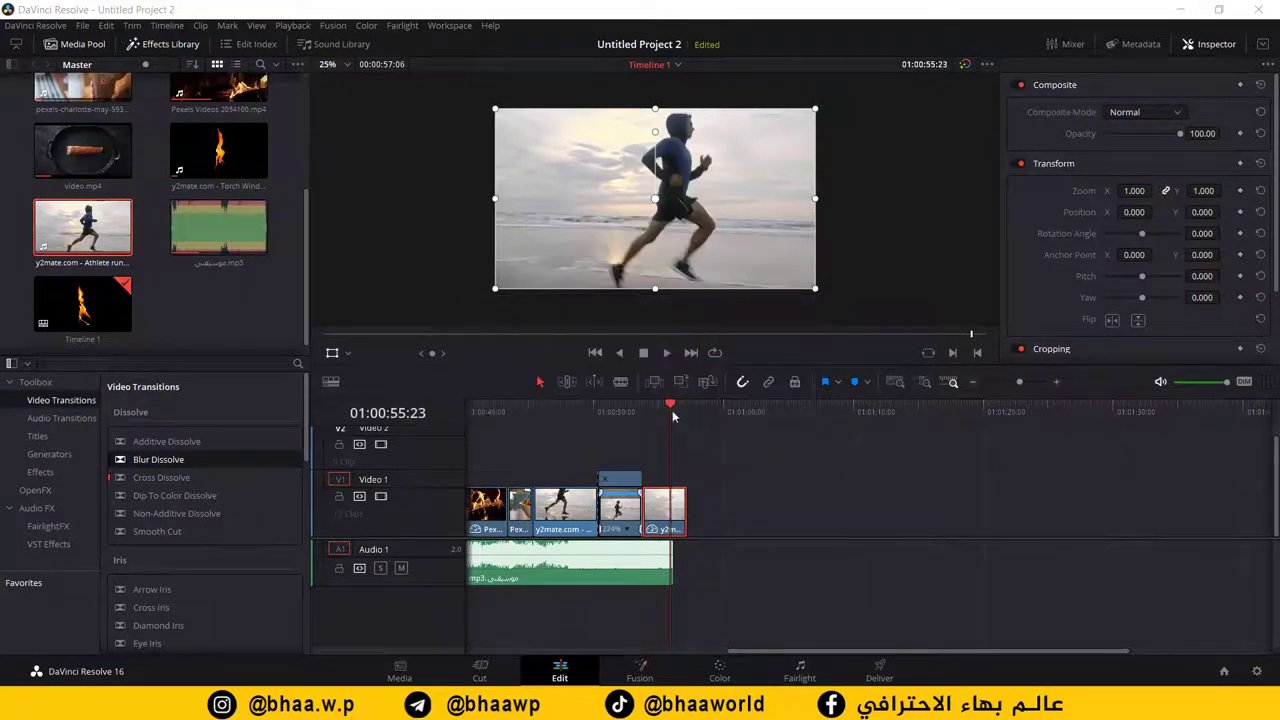
# Step: Play the reversed running clip and trim its end to the end of the music at 01:00:56:05
pyautogui.click(640, 408)
pyautogui.press('space')
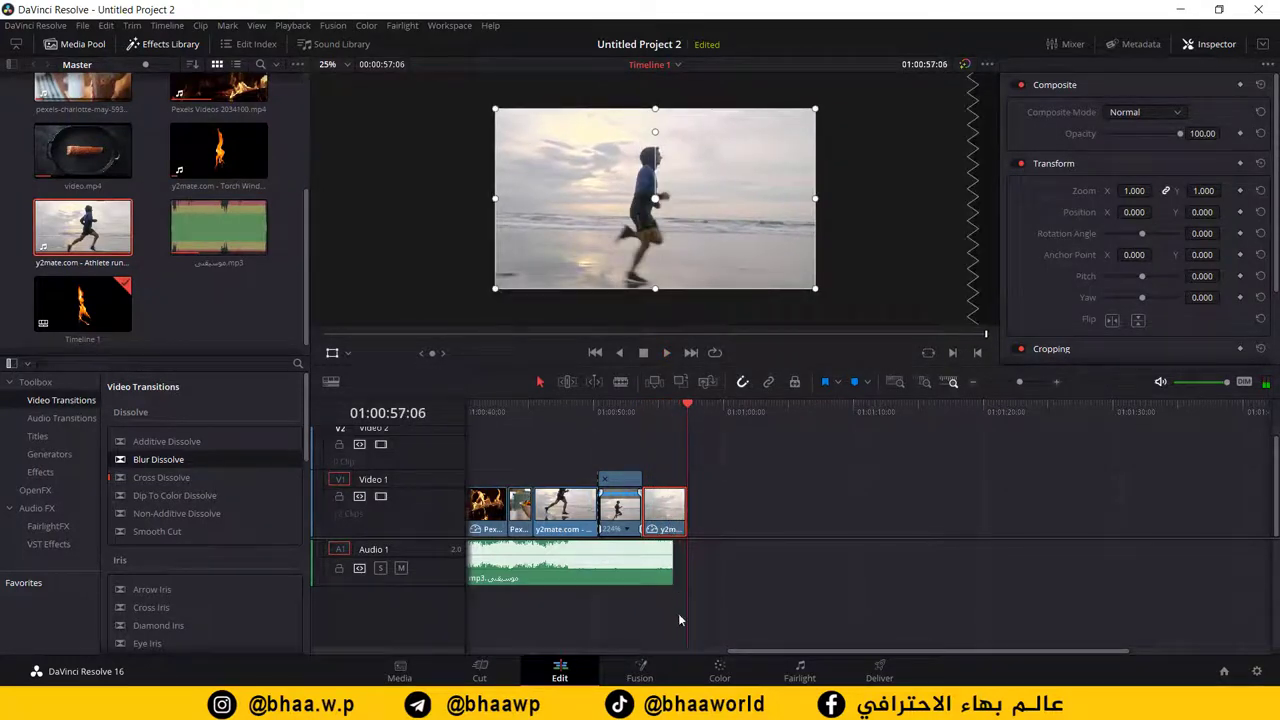
pyautogui.click(1055, 386)
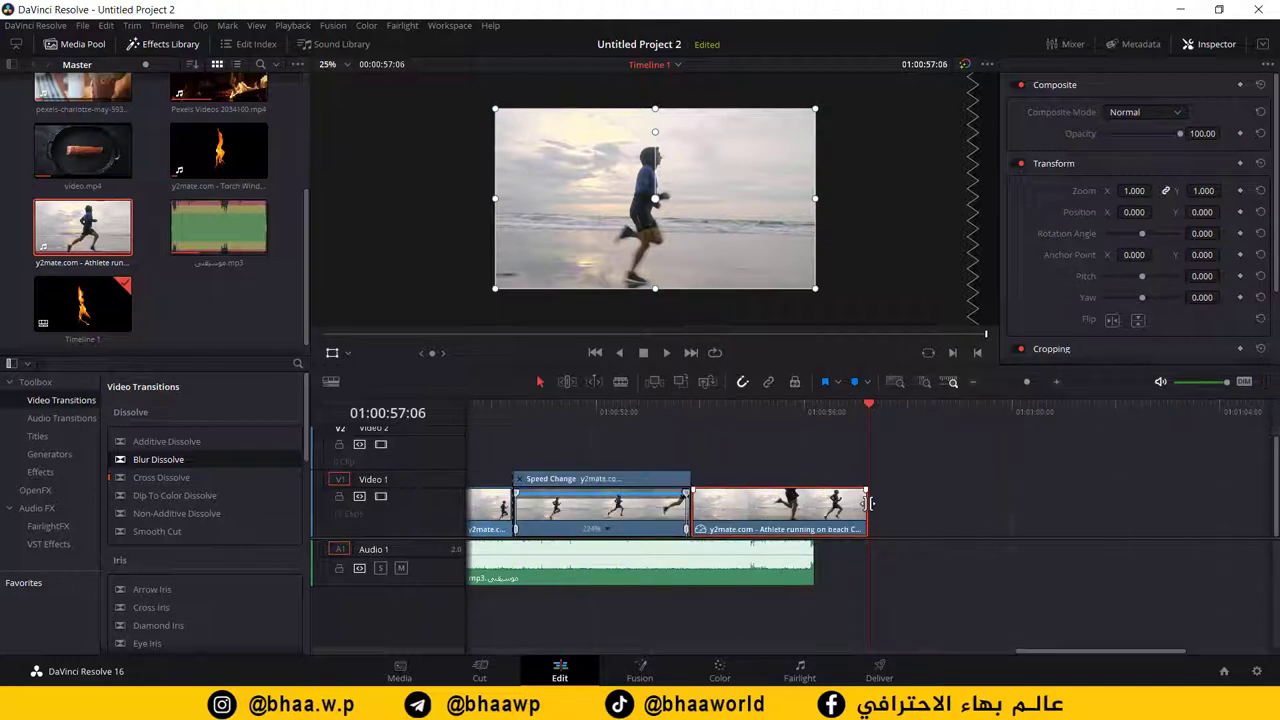
pyautogui.moveTo(868, 503); pyautogui.dragTo(815, 503)
# Step: Play the last running clips with the music and examine how the reversed clip's end aligns with the music's end
pyautogui.moveTo(871, 407); pyautogui.dragTo(497, 484)
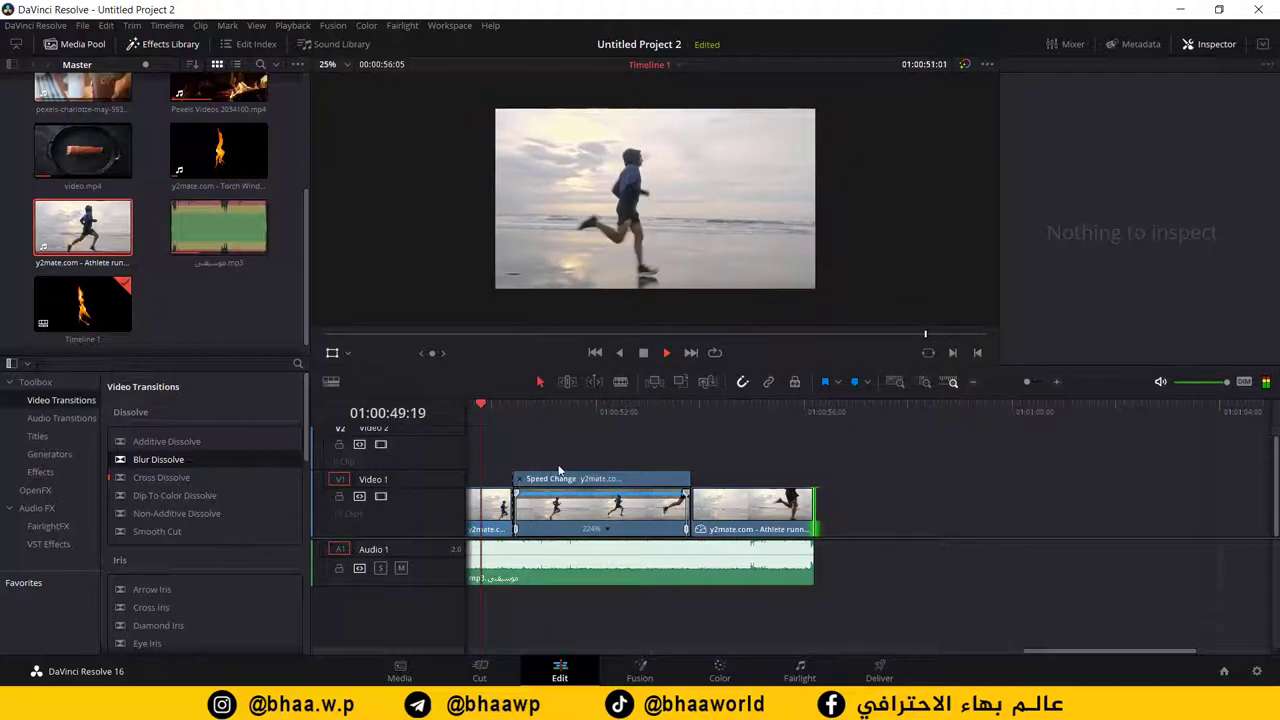
pyautogui.press('space')
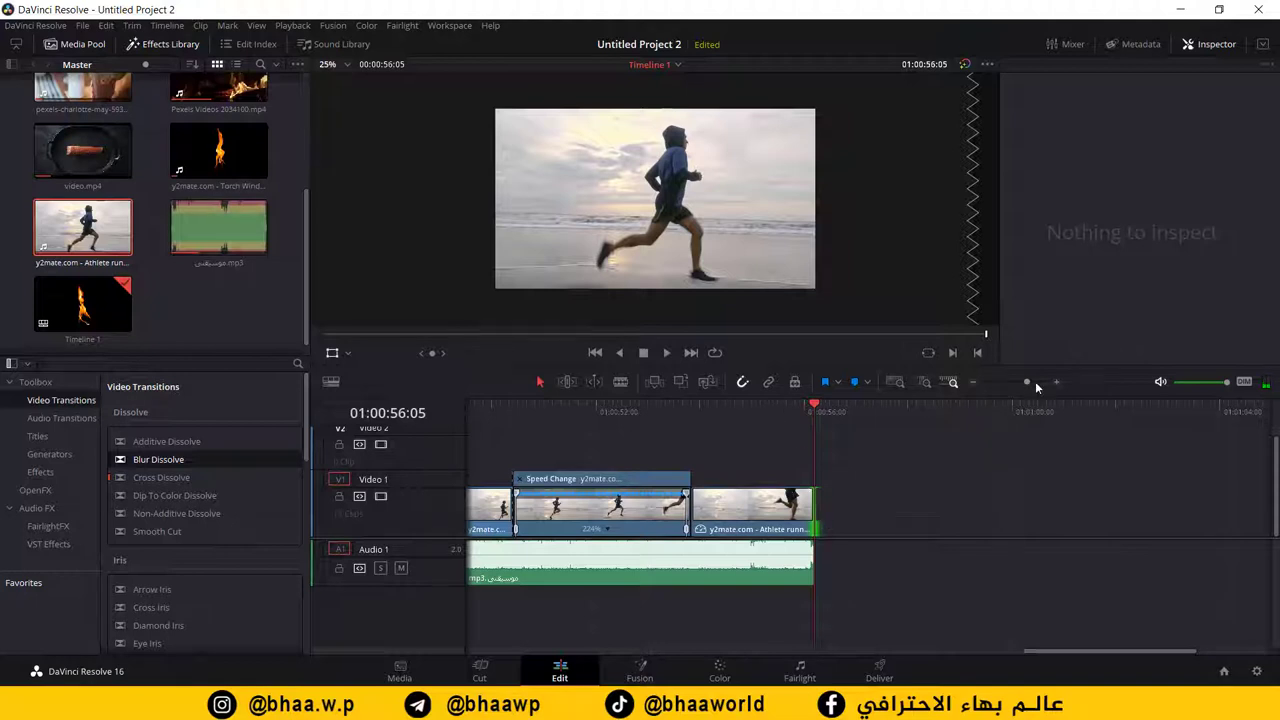
pyautogui.hotkey('ctrl', 'z')
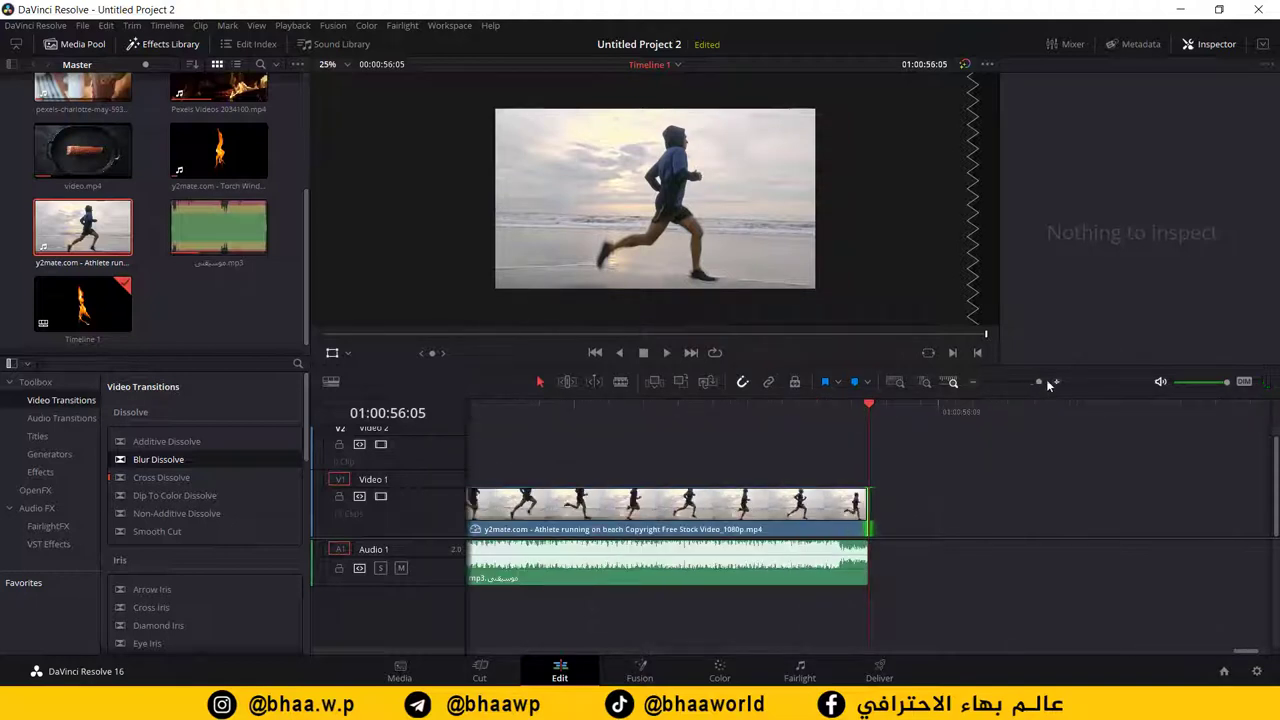
pyautogui.hotkey('ctrl', 'z')
pyautogui.hotkey('ctrl', 'z')
pyautogui.hotkey('ctrl', 'z')
pyautogui.hotkey('ctrl', 'z')
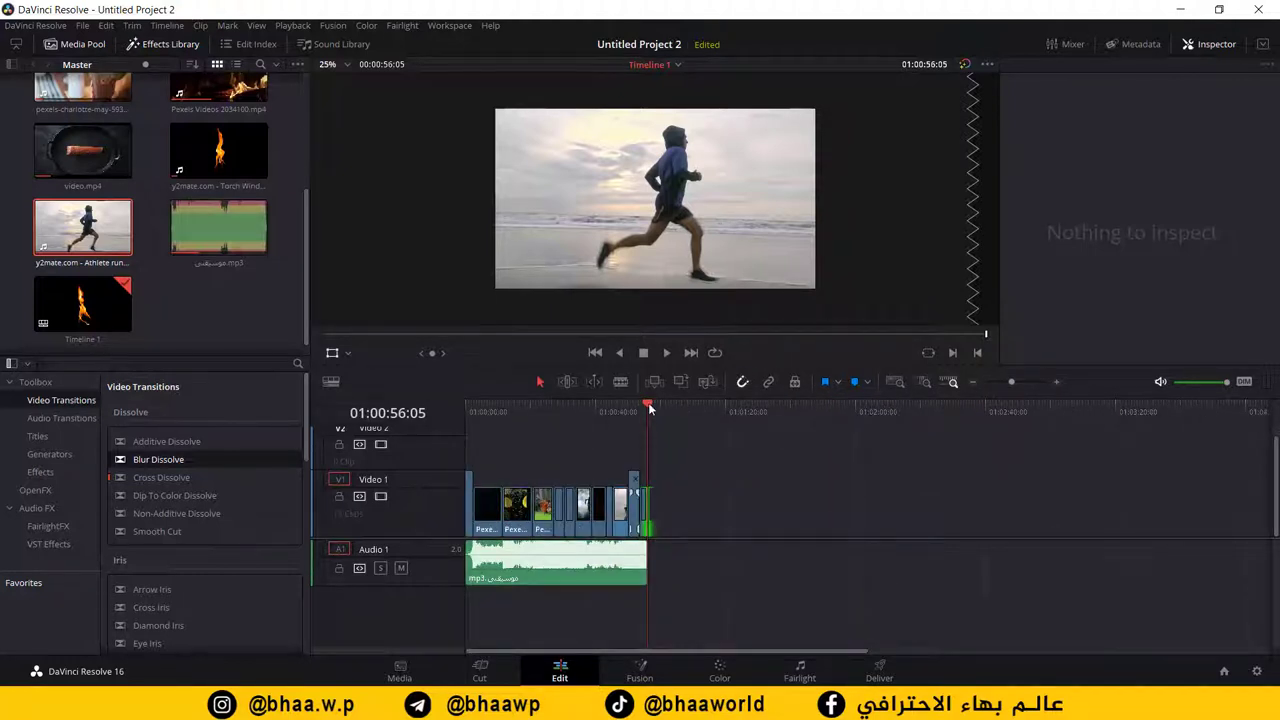
# Step: Quick-export the timeline as H.264 to the Desktop under the file name سلو موشين
pyautogui.press('Home')
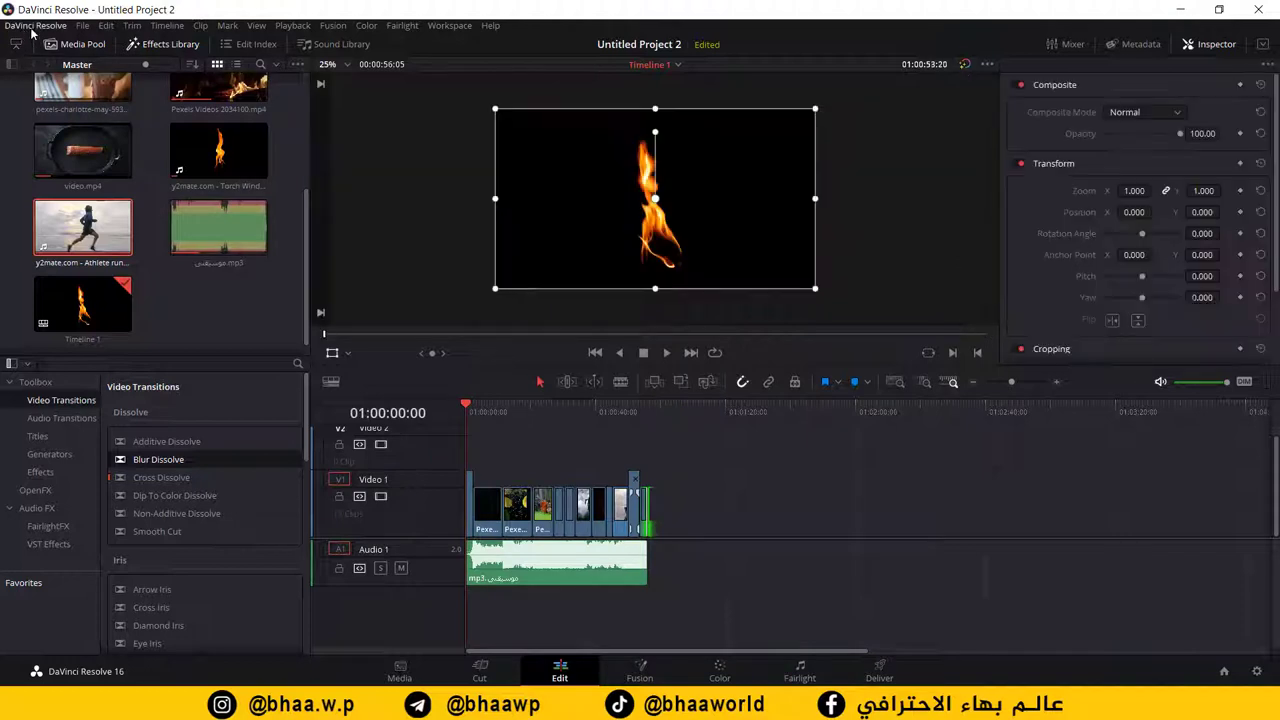
pyautogui.click(80, 25)
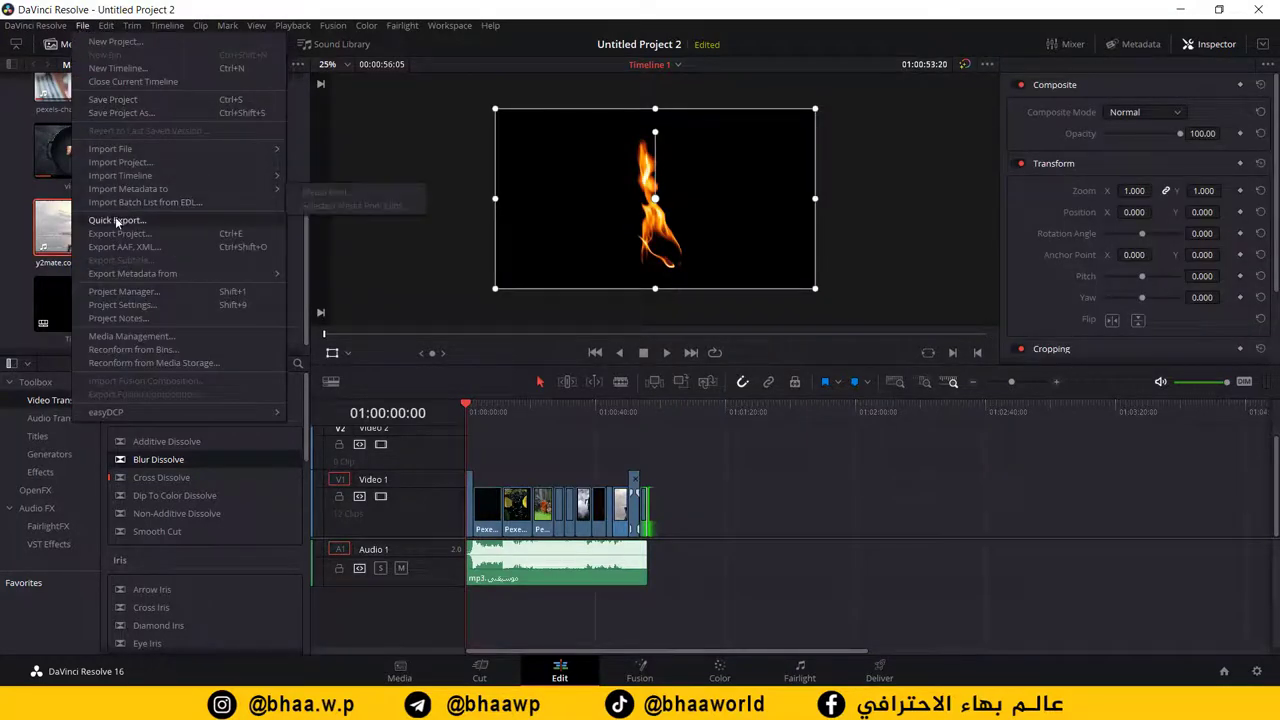
pyautogui.click(166, 220)
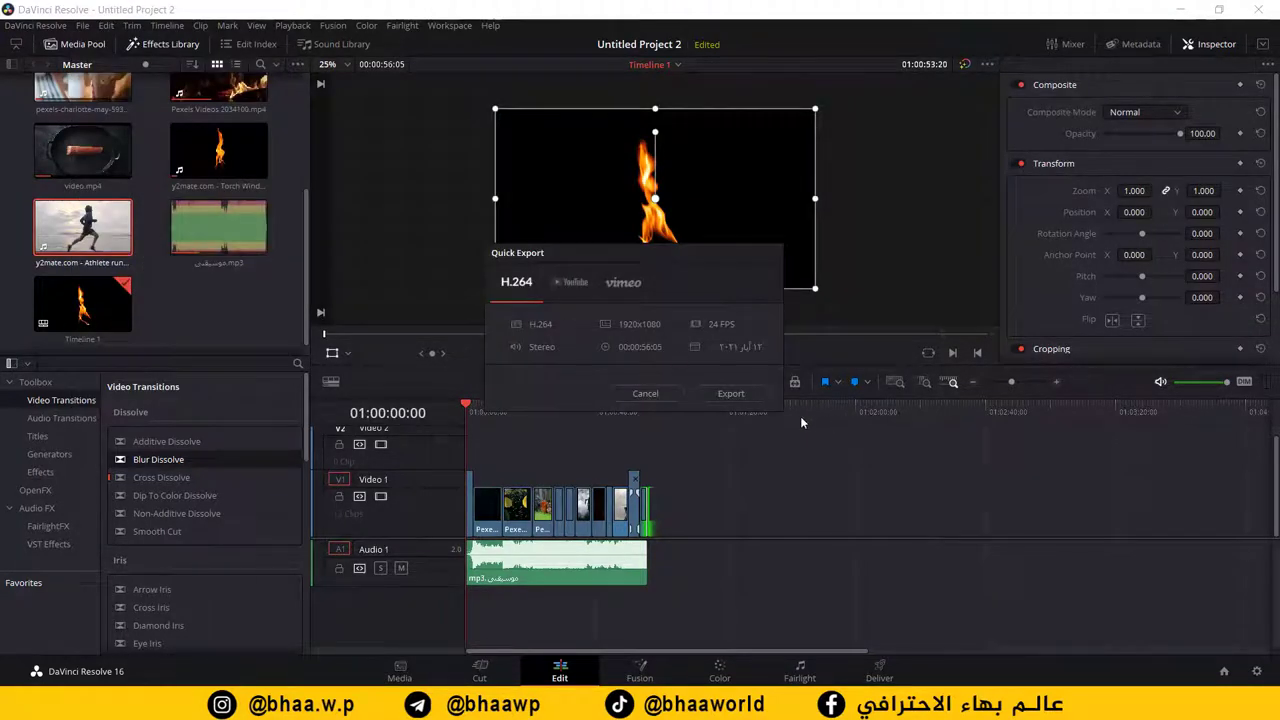
pyautogui.click(740, 396)
pyautogui.write('سلو م')
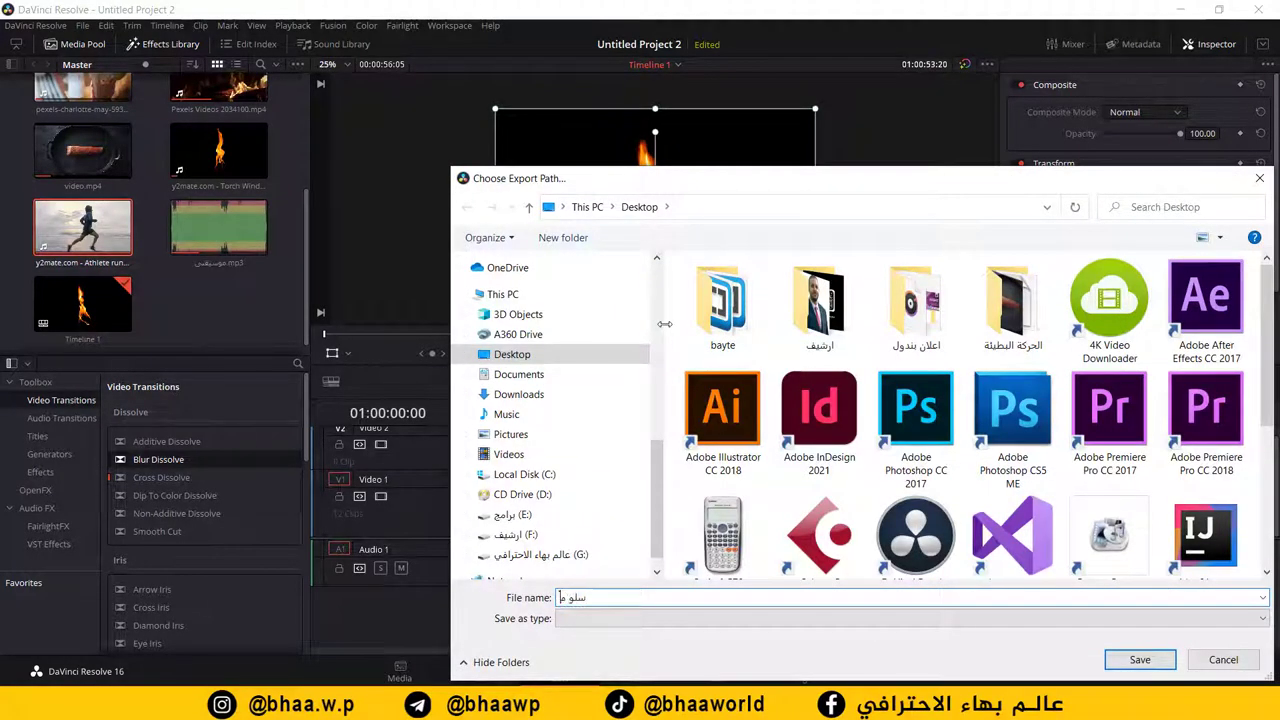
pyautogui.write('وش')
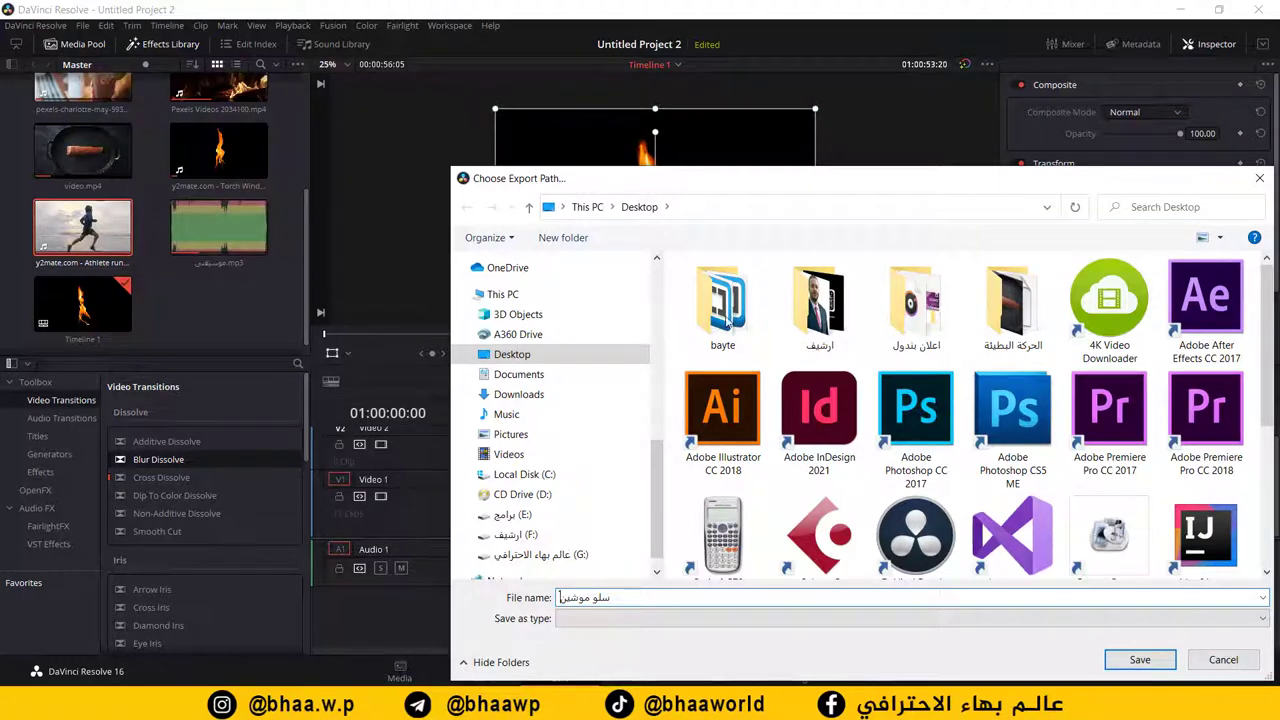
pyautogui.write('ين')
pyautogui.click(1140, 659)
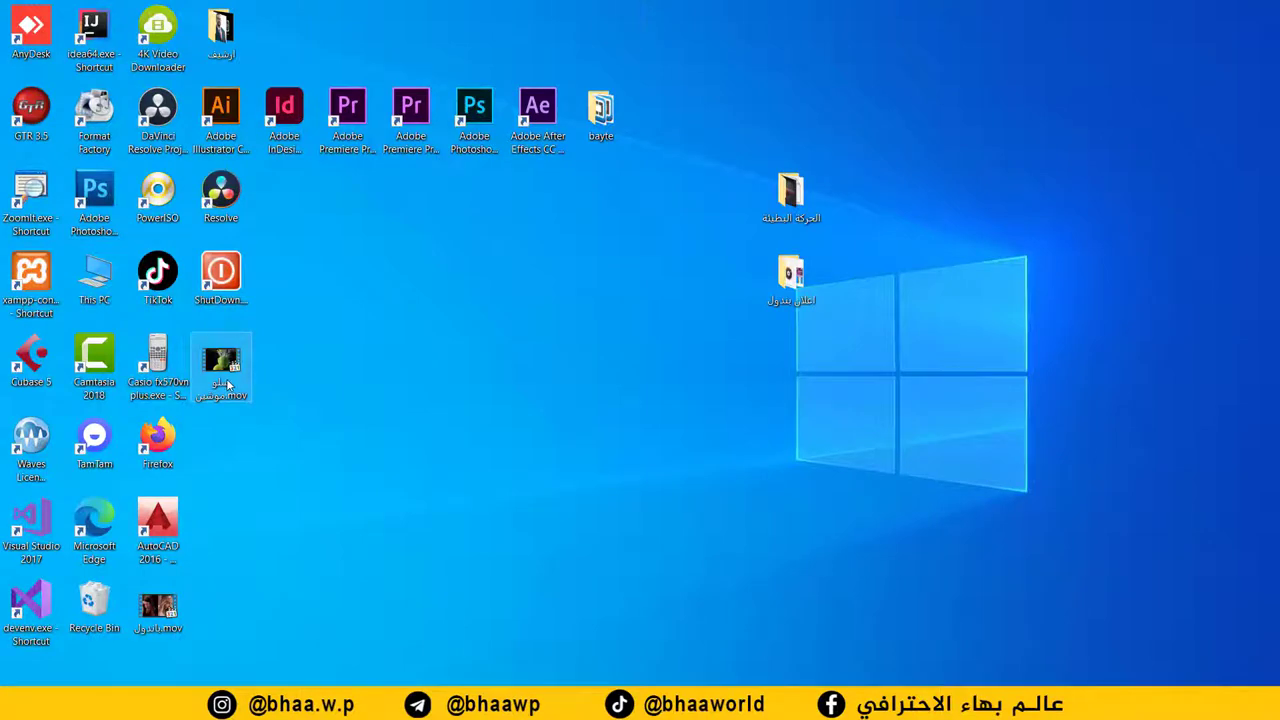
# Step: Open the exported سلو موشين.mov from the Desktop in the media player and watch it full screen
pyautogui.doubleClick(225, 368)
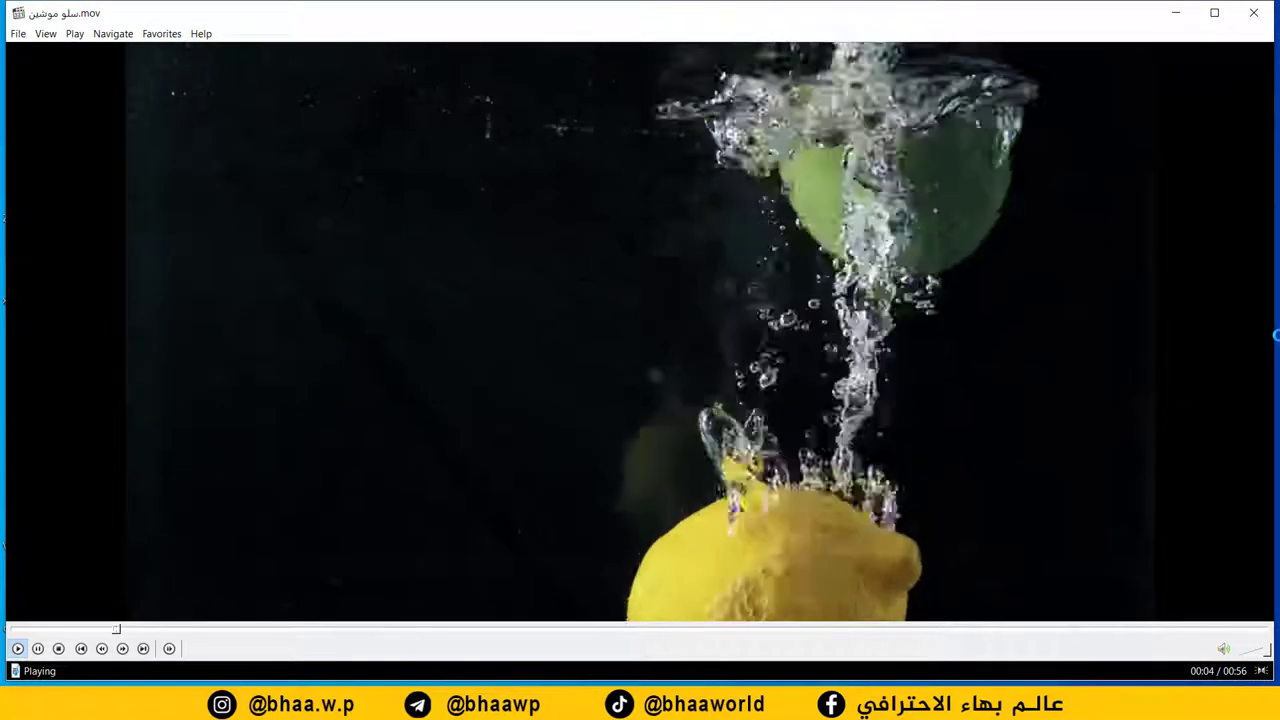
pyautogui.doubleClick(1209, 305)
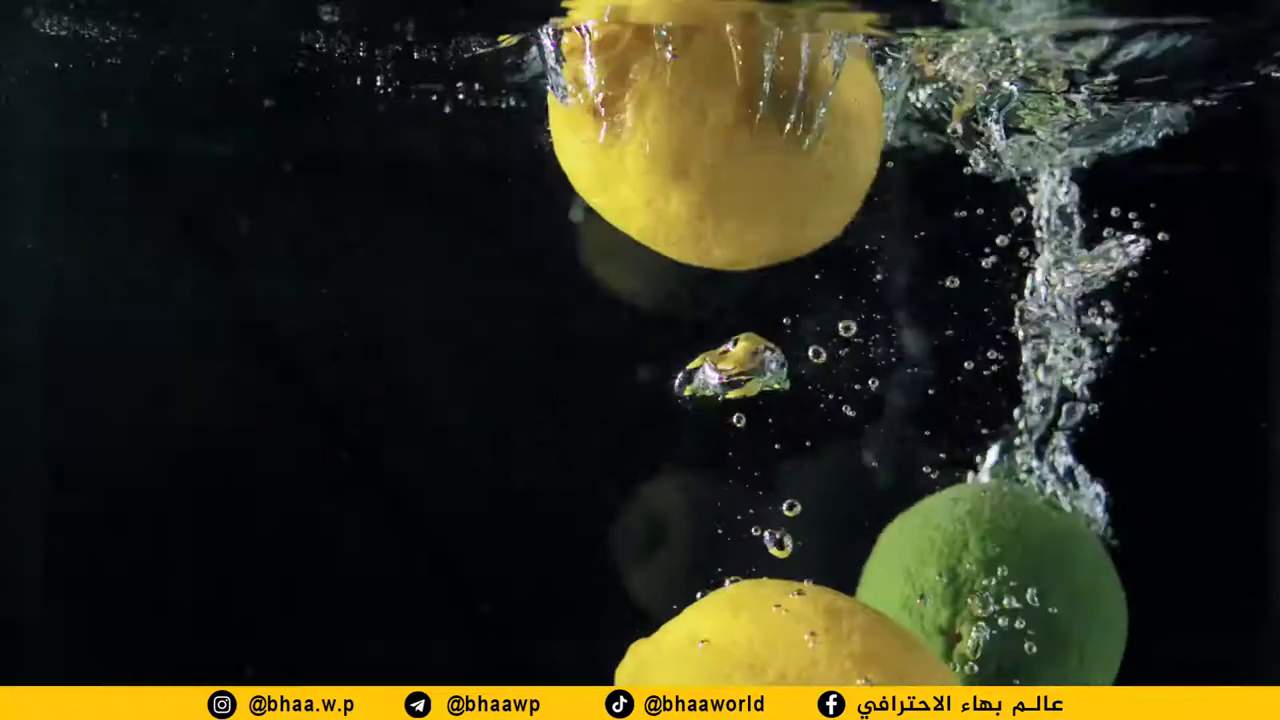